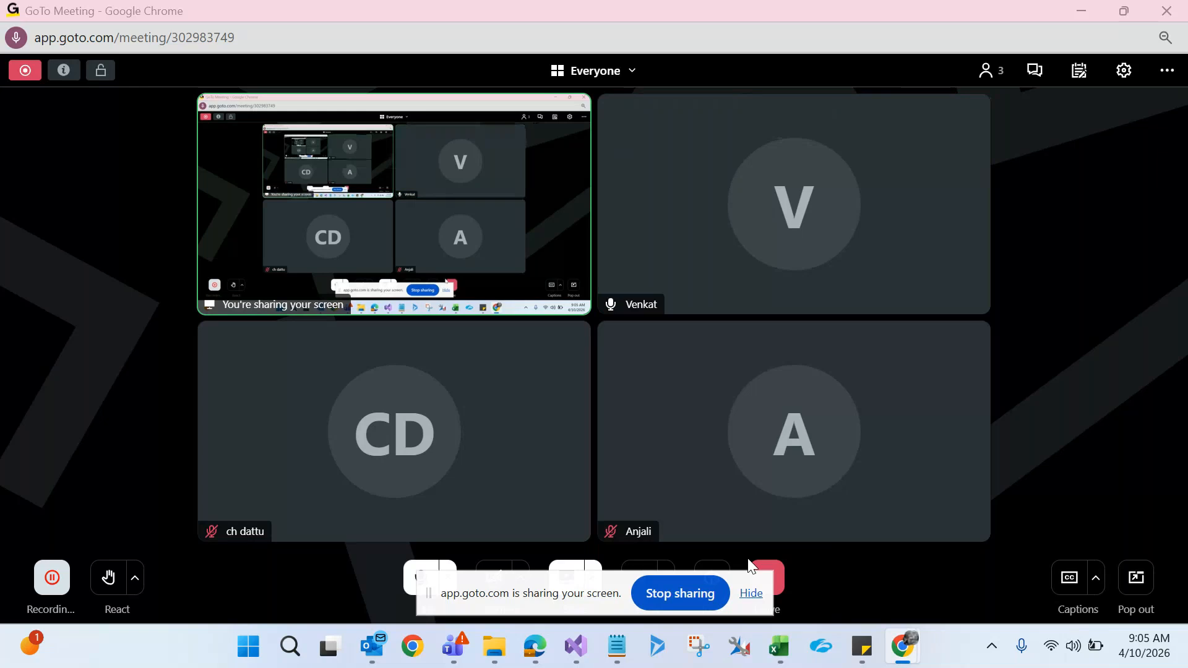
Hide the screen-sharing notice, switch to the Excel workbook Book1 and add a new worksheet after Sheet1.
left_click(751, 592)
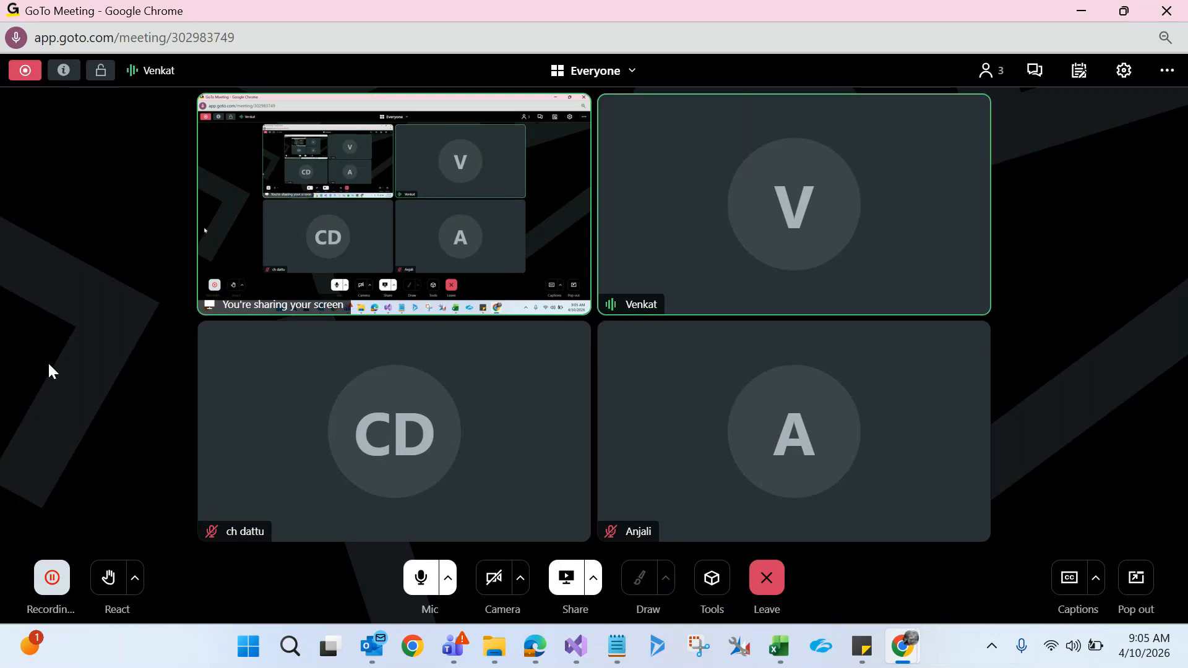
left_click(778, 648)
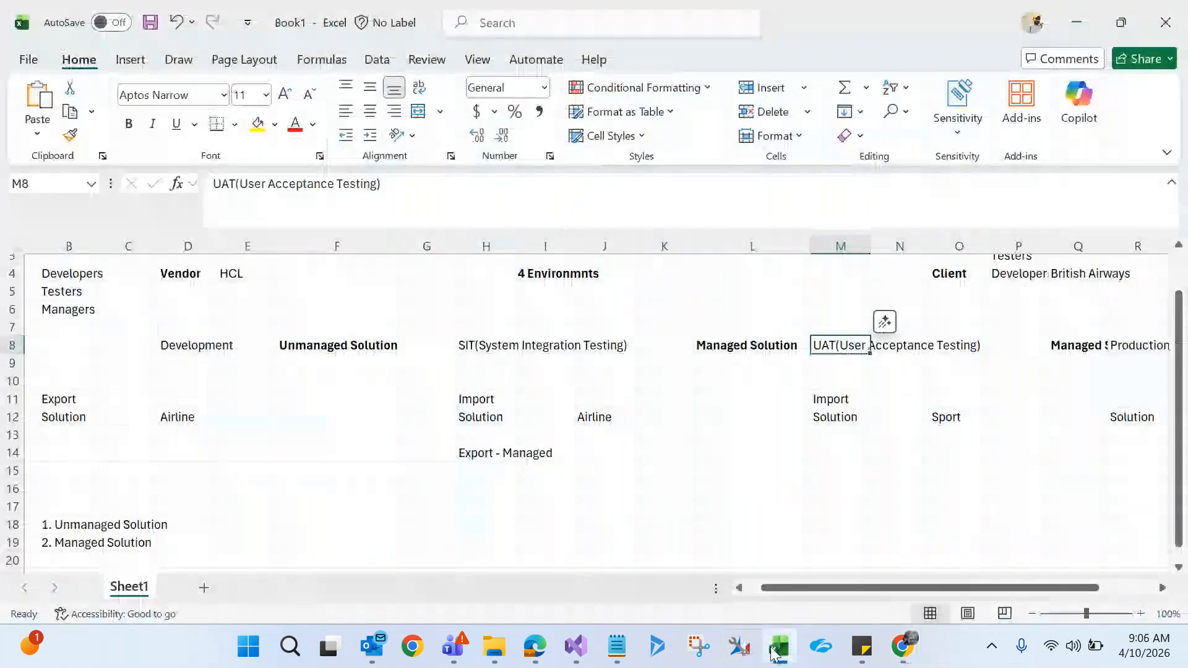
left_click(204, 588)
Enter the heading "Global Option Set" in cell I1 of the new worksheet.
left_click(549, 357)
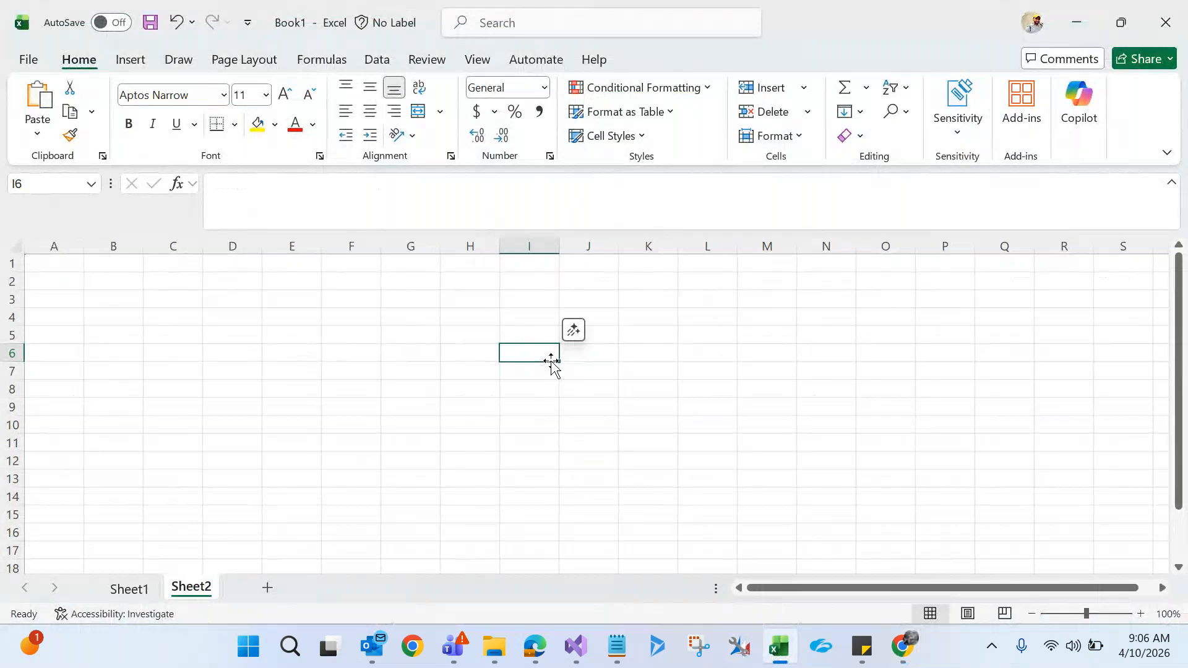
left_click(535, 262)
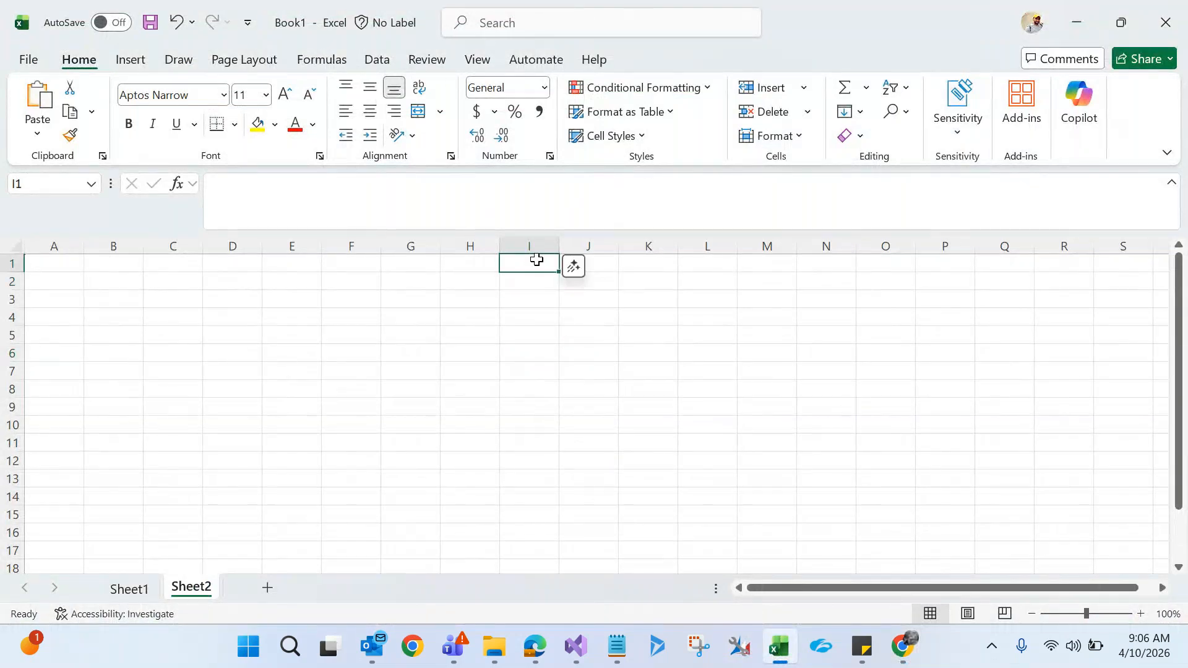
type("u")
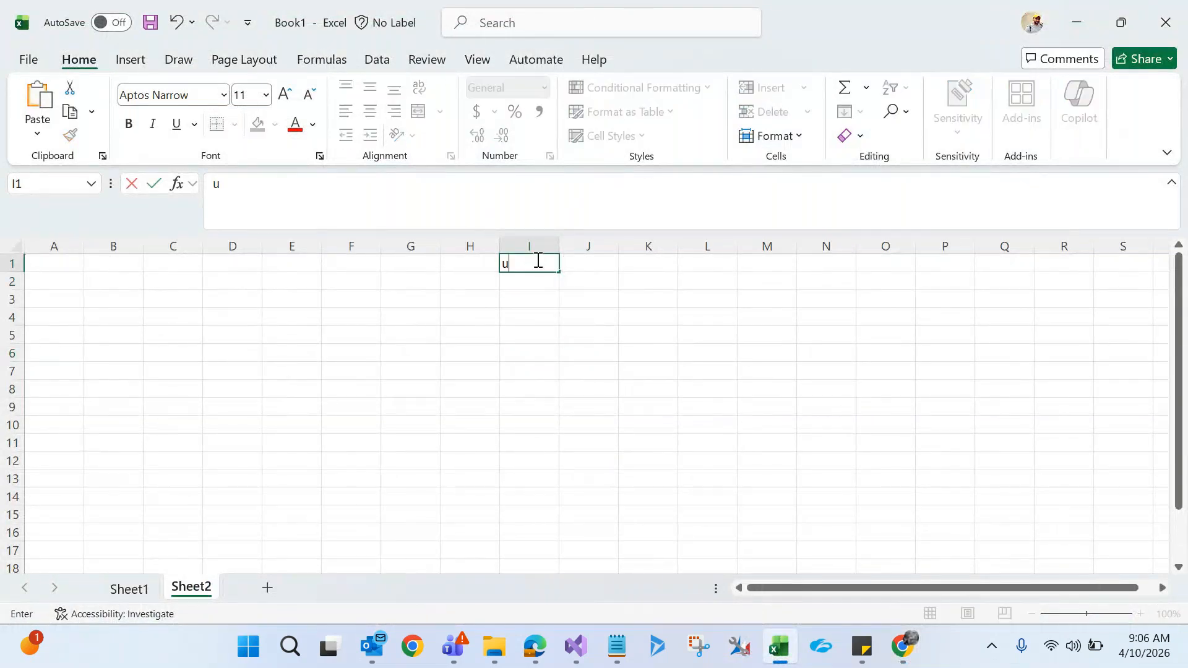
key("BackSpace")
type("Global Option Set")
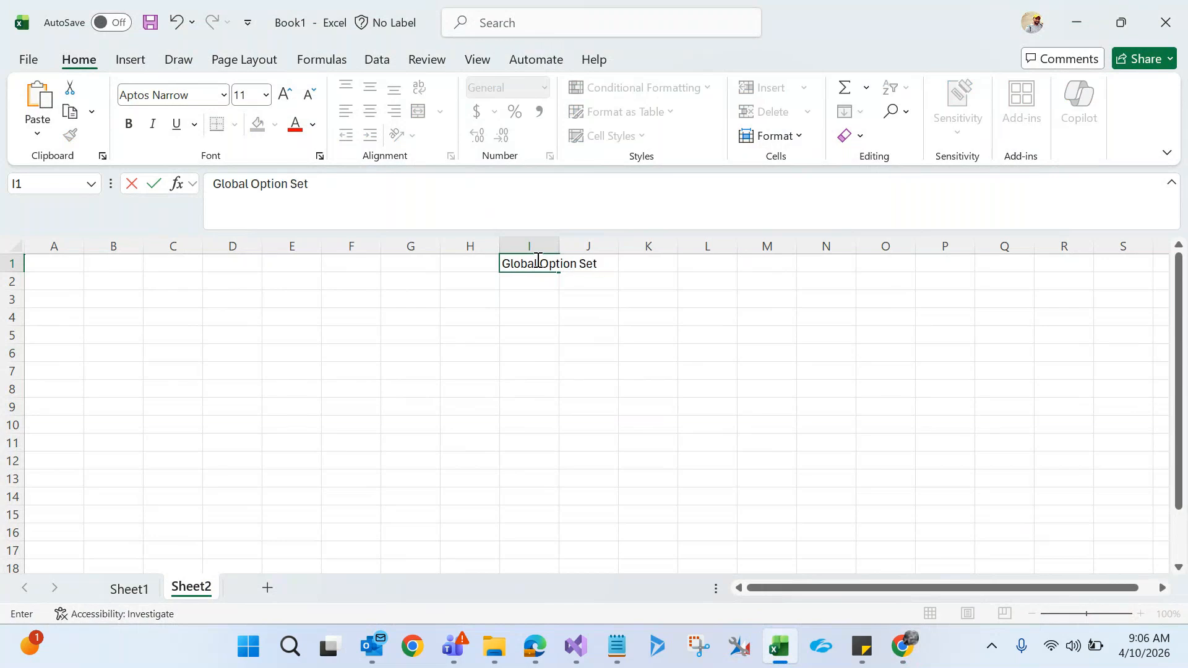
left_click(513, 354)
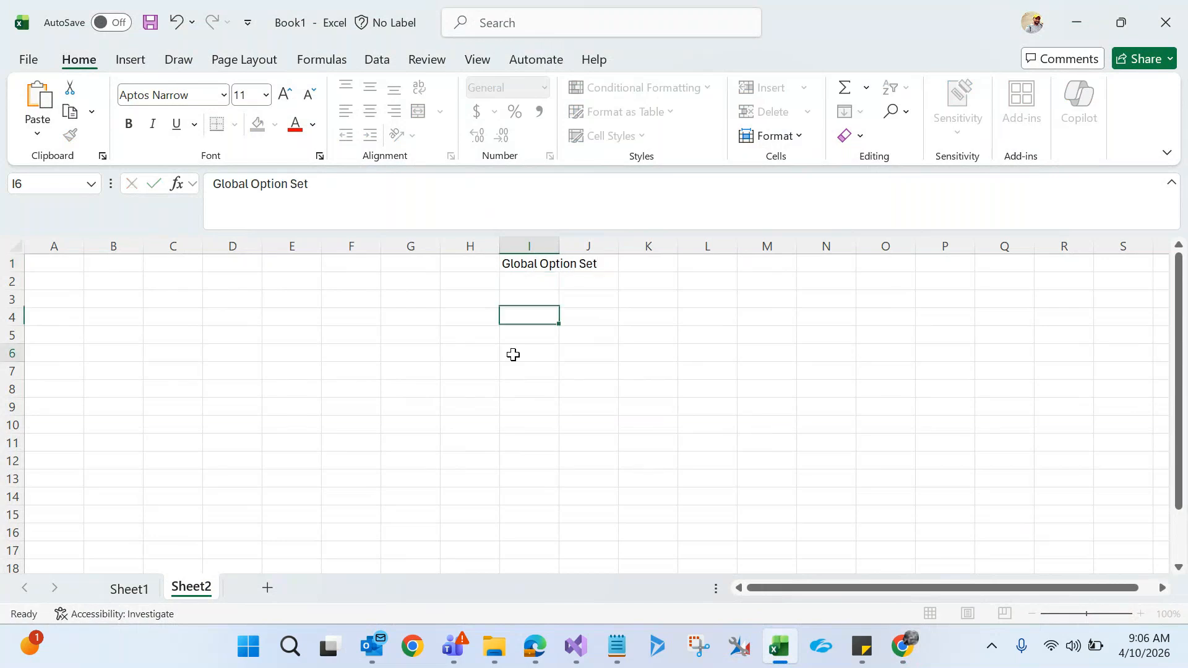
left_click(532, 265)
double_click(533, 265)
key("ctrl+a")
type("=")
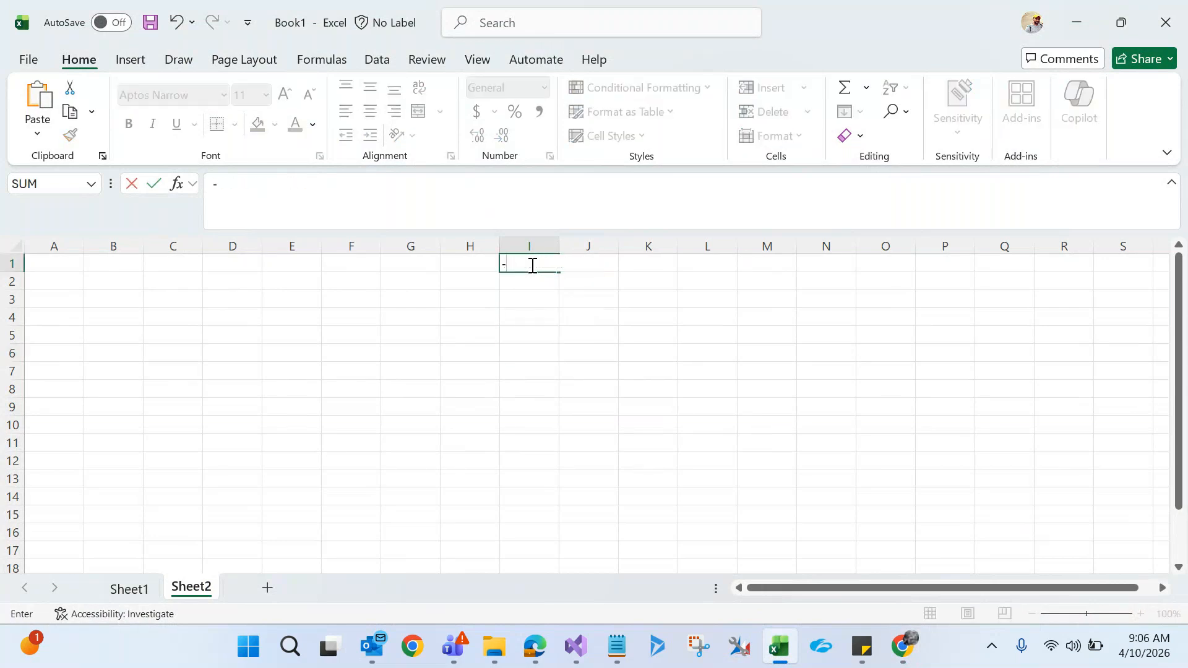
key("ctrl+z")
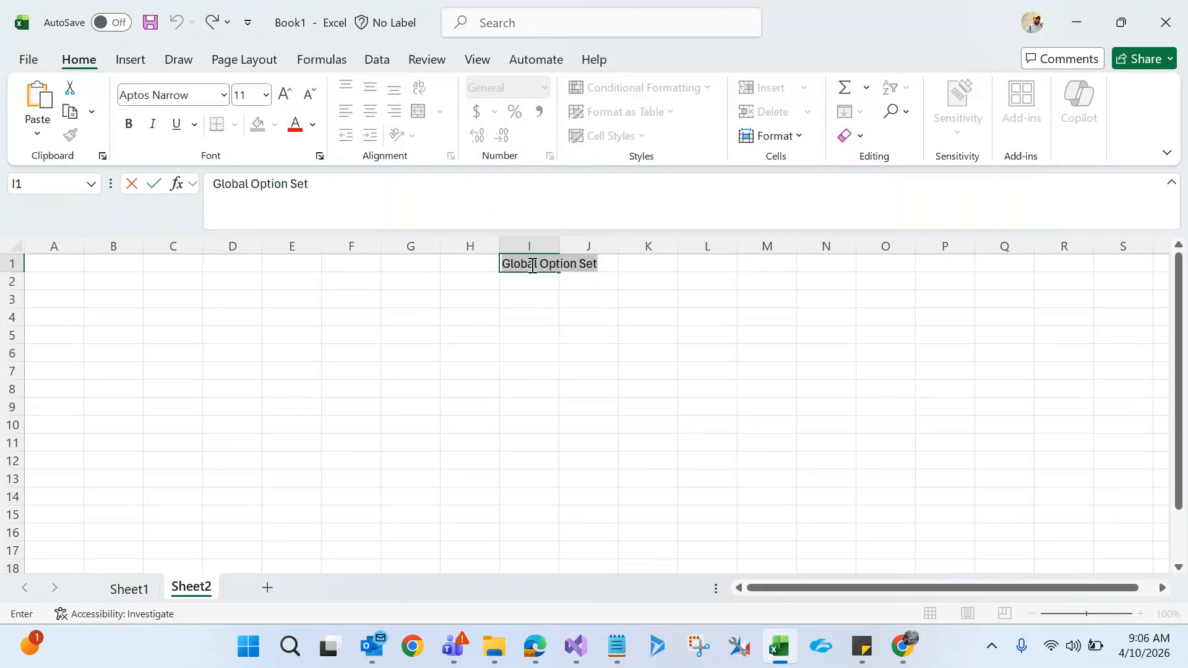
left_click(523, 332)
left_click(529, 262)
type("varTaskId")
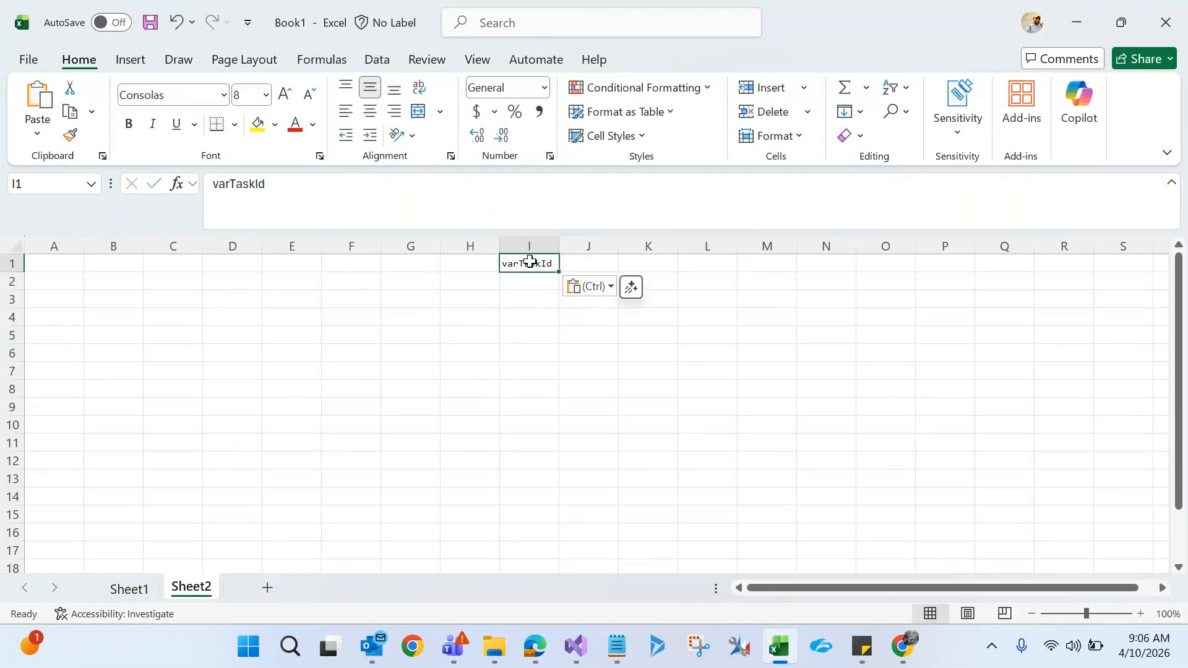
key("ctrl+z")
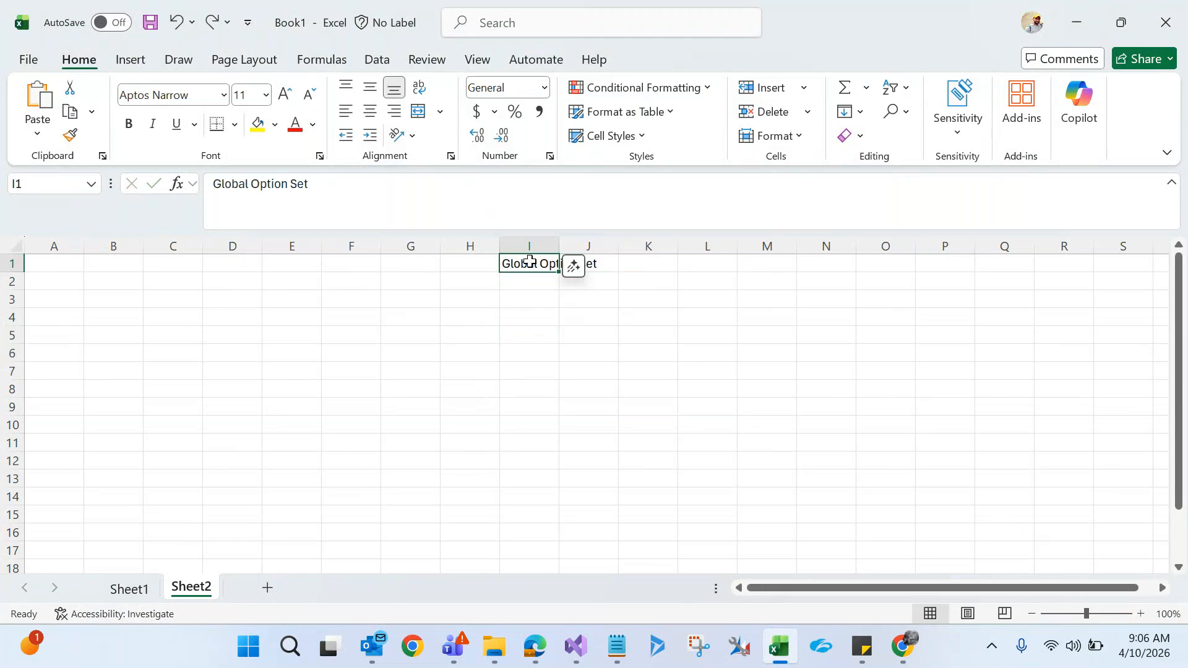
Make the "Global Option Set" heading in I1 bold and fit column I's width to its content.
key("ctrl+b")
left_click(496, 367)
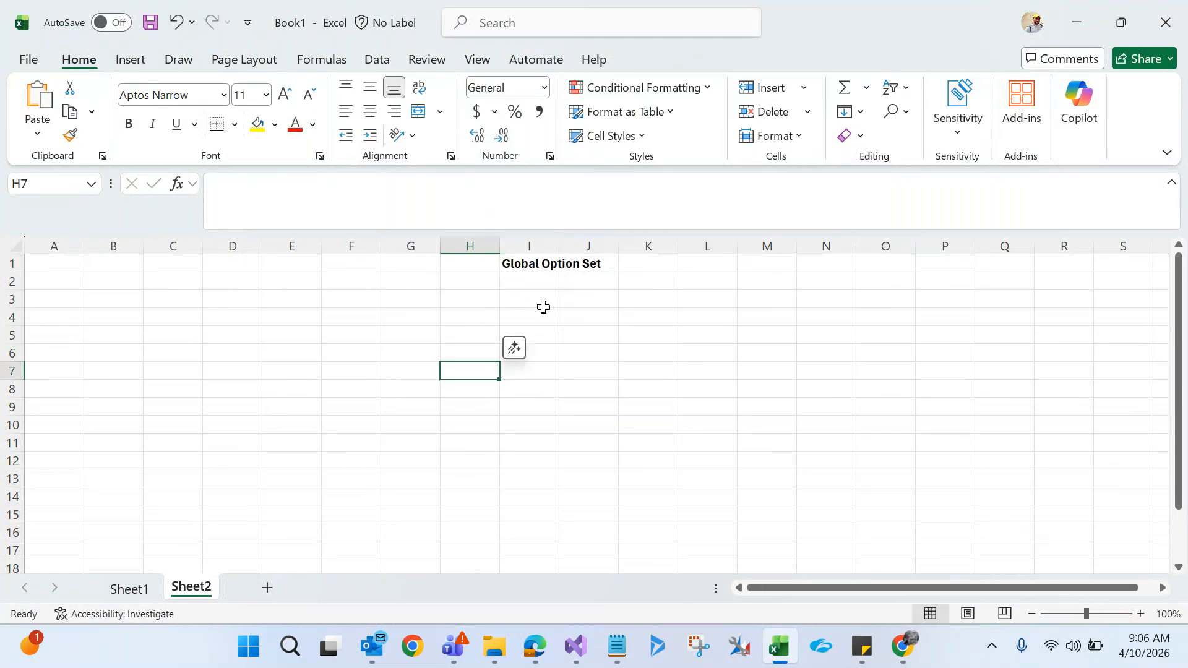
double_click(559, 249)
left_click(570, 266)
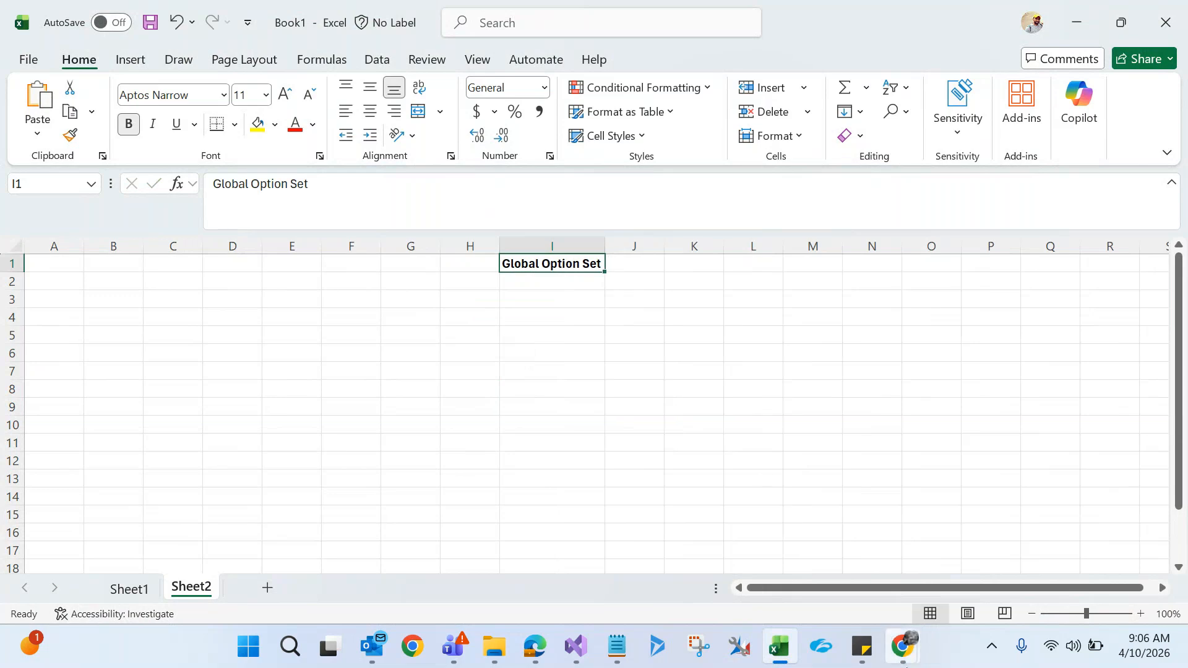
Switch to the Sales Trail app in Chrome and open the second record of the Active Claims list.
mouse_move(903, 662)
left_click(678, 560)
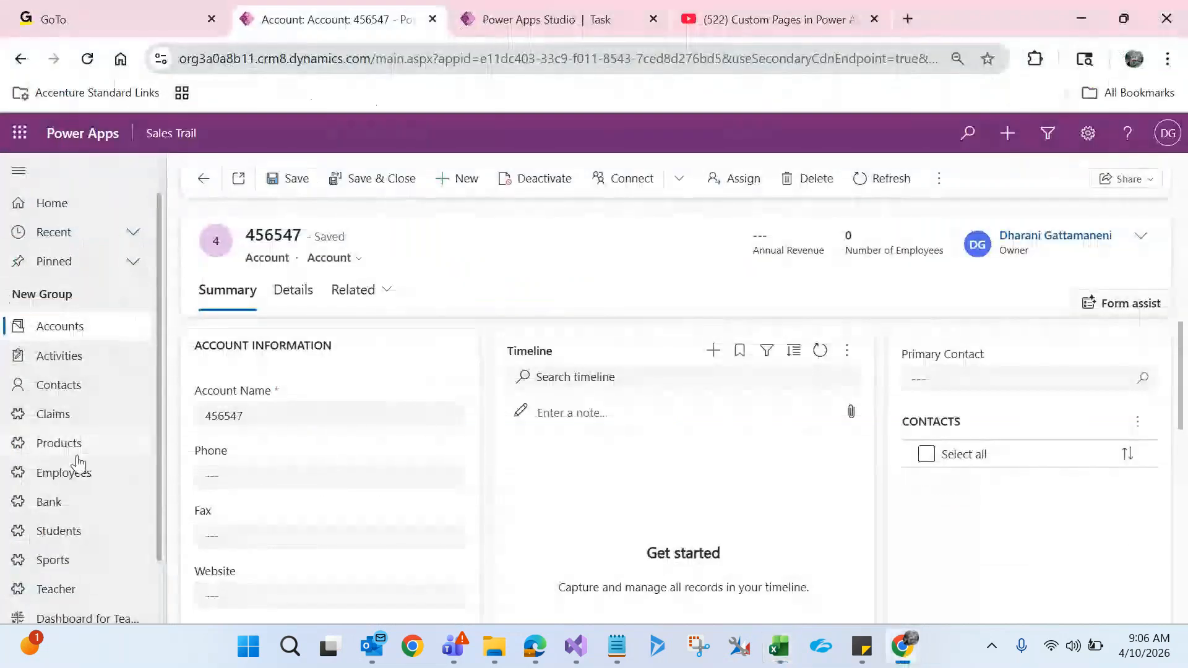
left_click(83, 418)
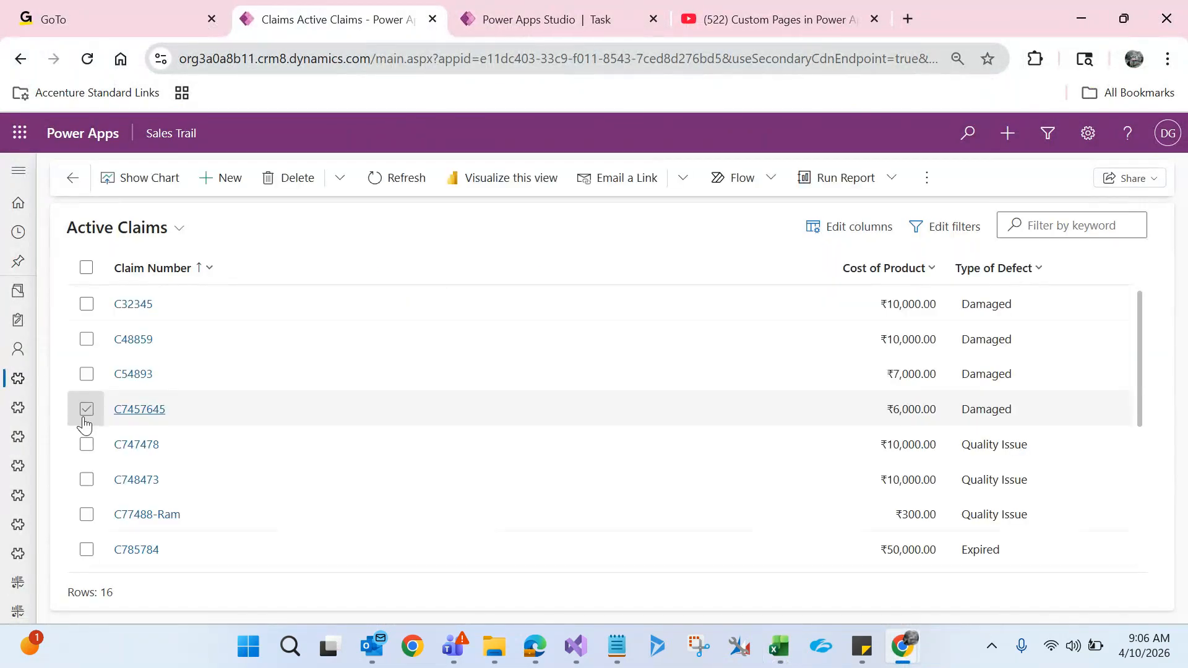
left_click(133, 340)
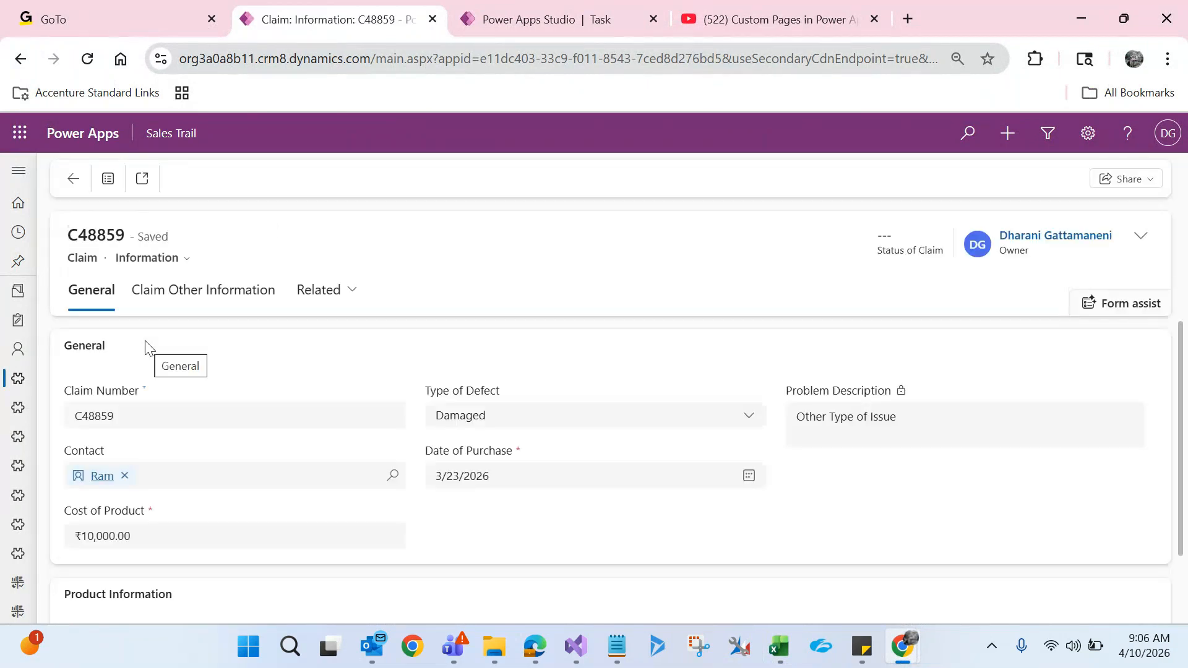
Change the claim's Type of Defect to Quality Issue and finally set it to Expired.
left_click(452, 421)
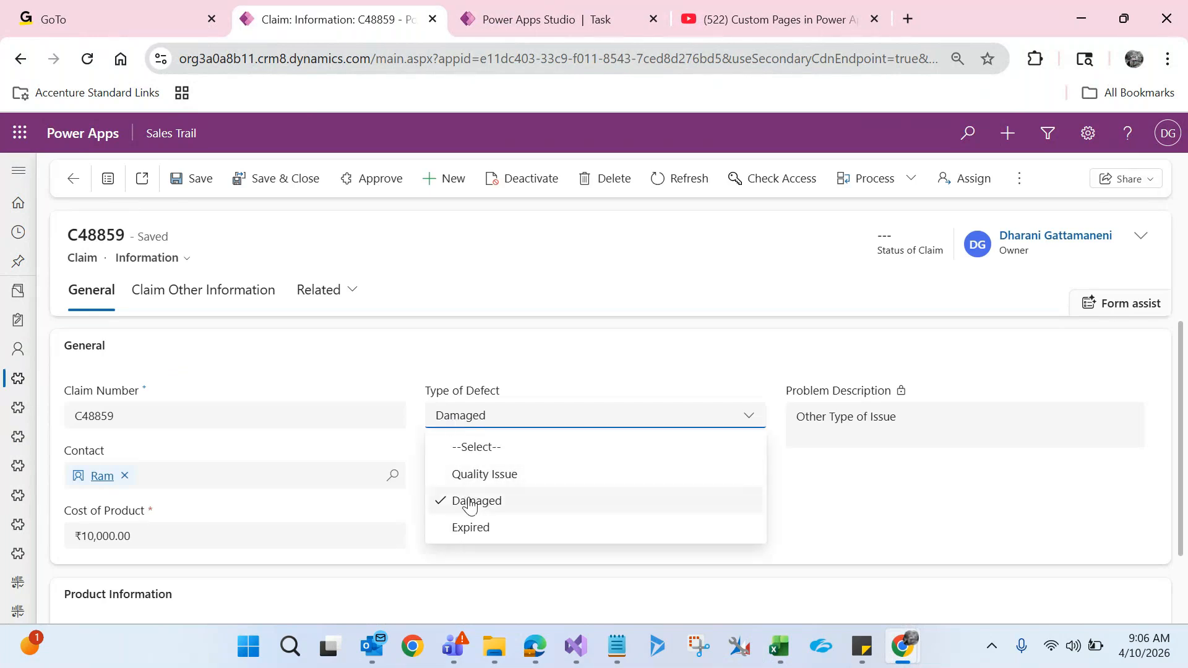
left_click(472, 487)
left_click(473, 415)
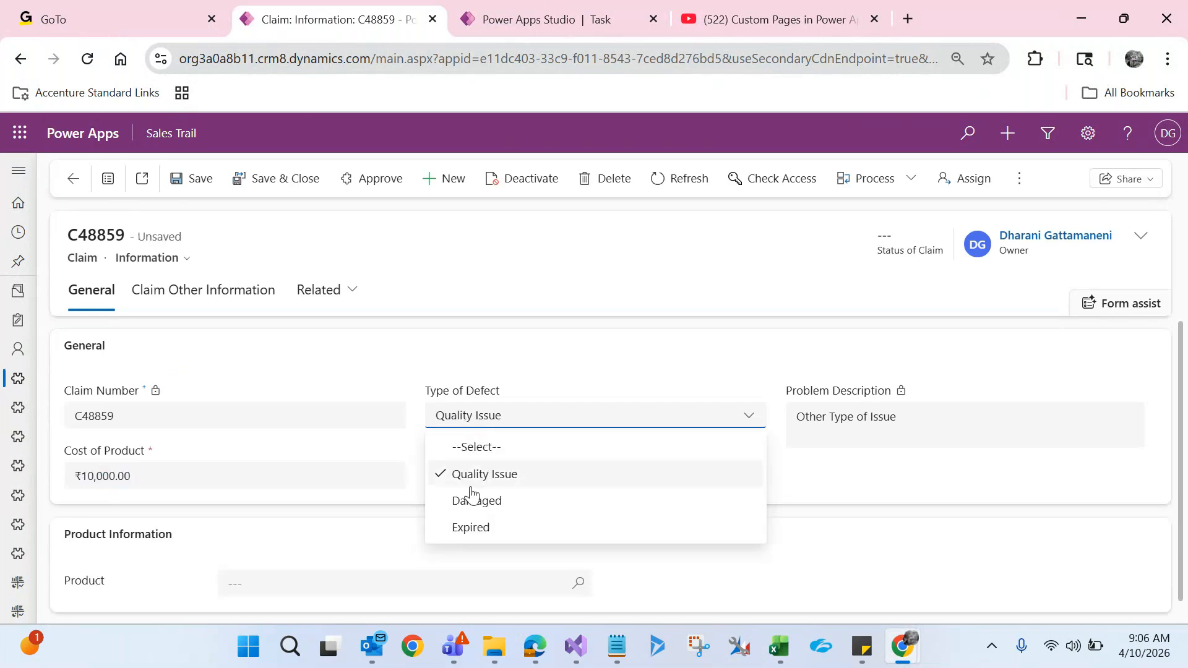
left_click(469, 526)
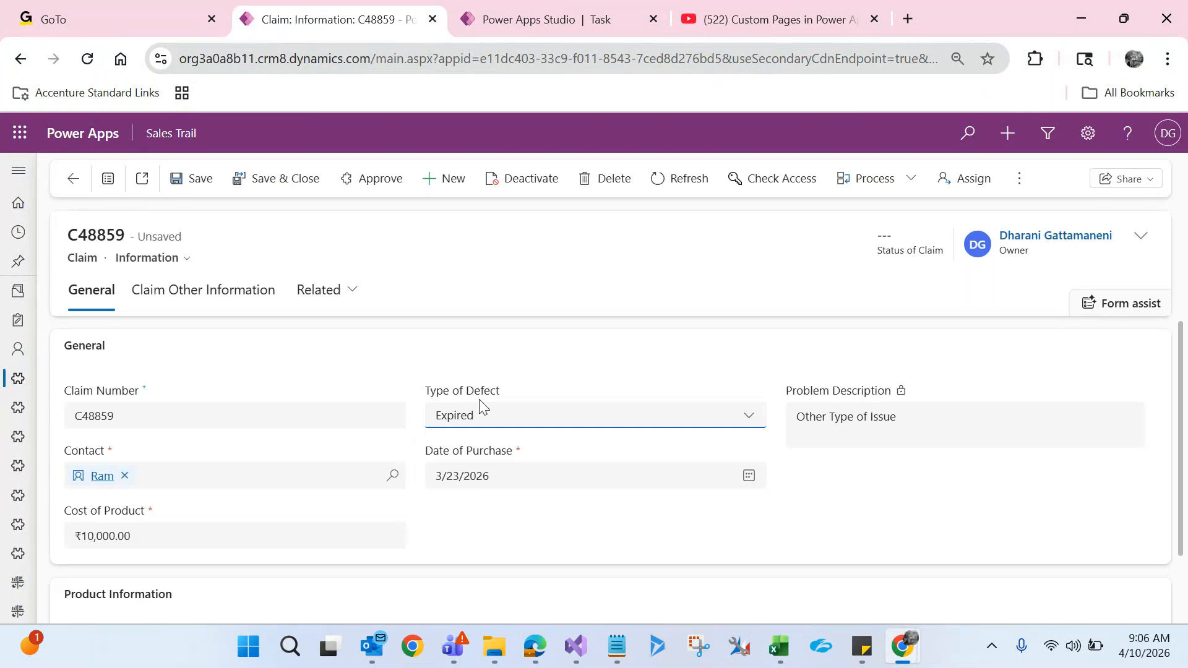
Highlight the claim form's table name and save the claim record.
key("alt+Tab")
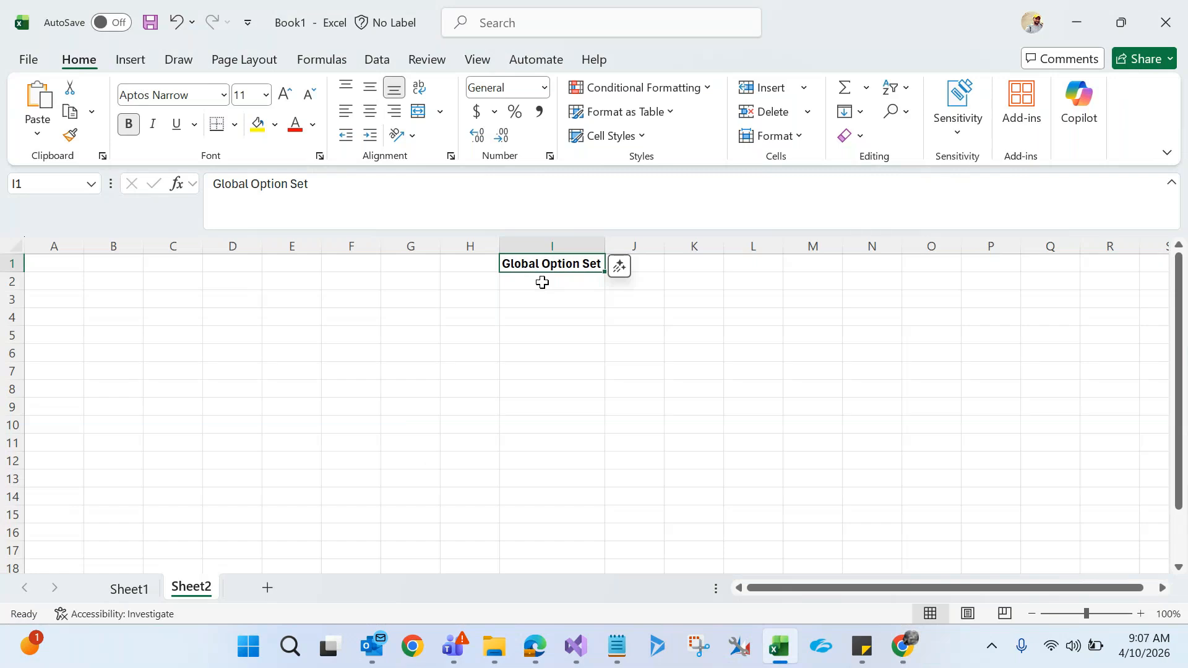
key("alt+Tab")
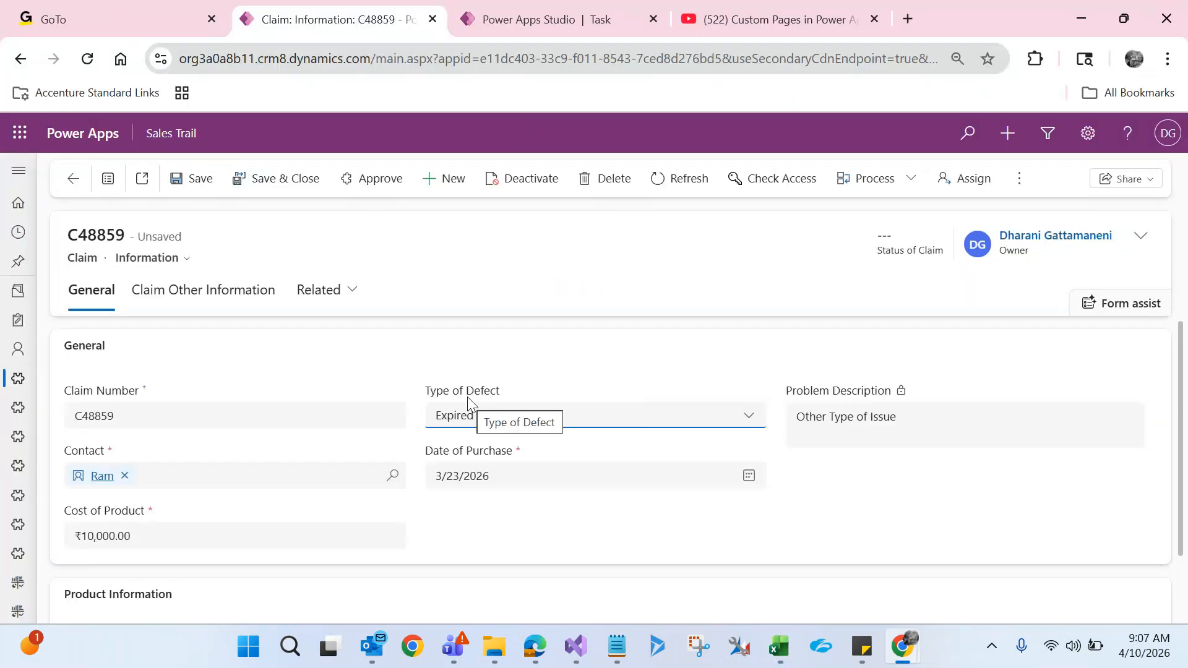
left_click(88, 260)
double_click(88, 260)
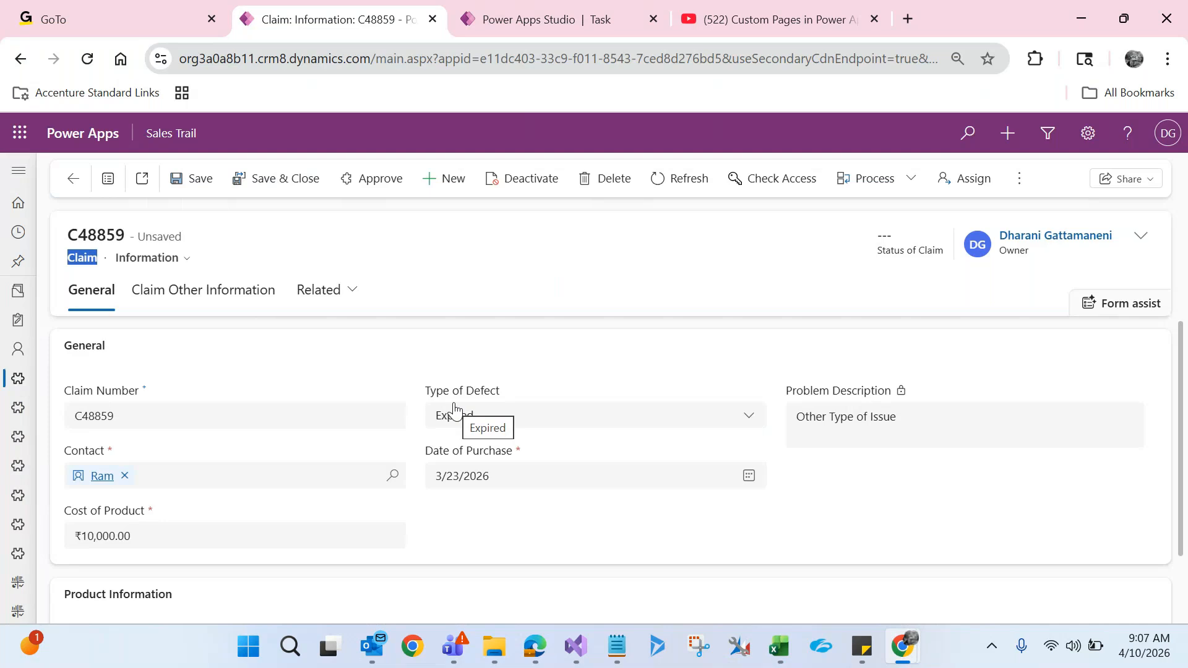
key("ctrl+s")
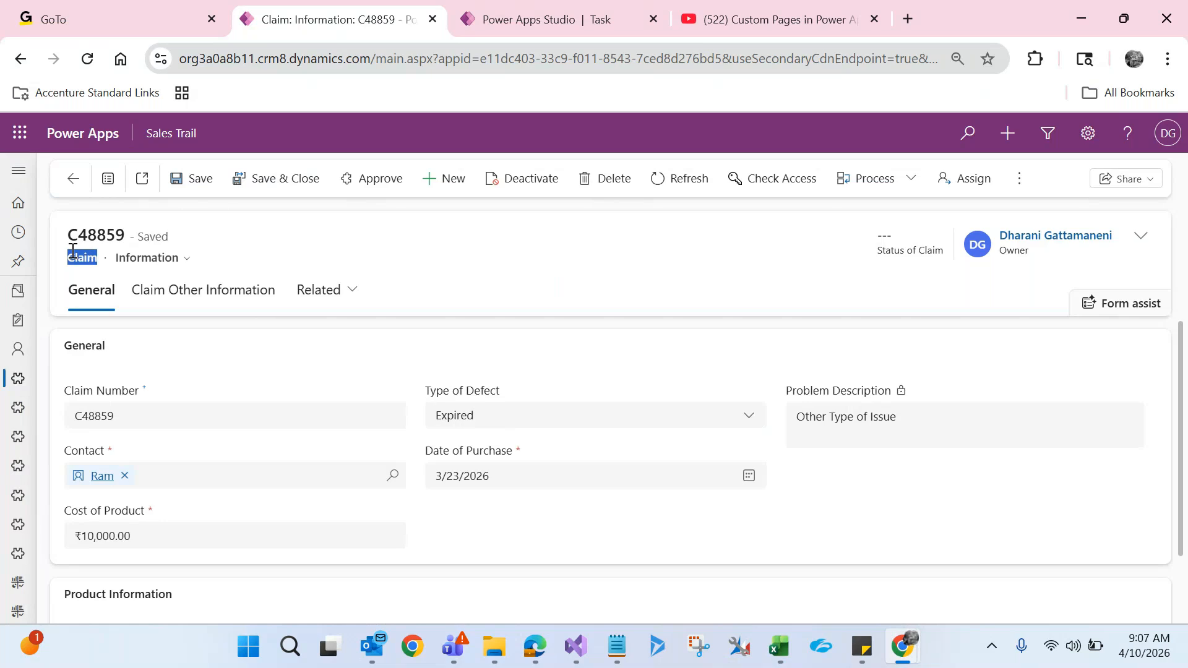
Copy the organization's main.aspx address from the claim page and load it in a new browser tab with settingsonly=true.
key("alt+Tab")
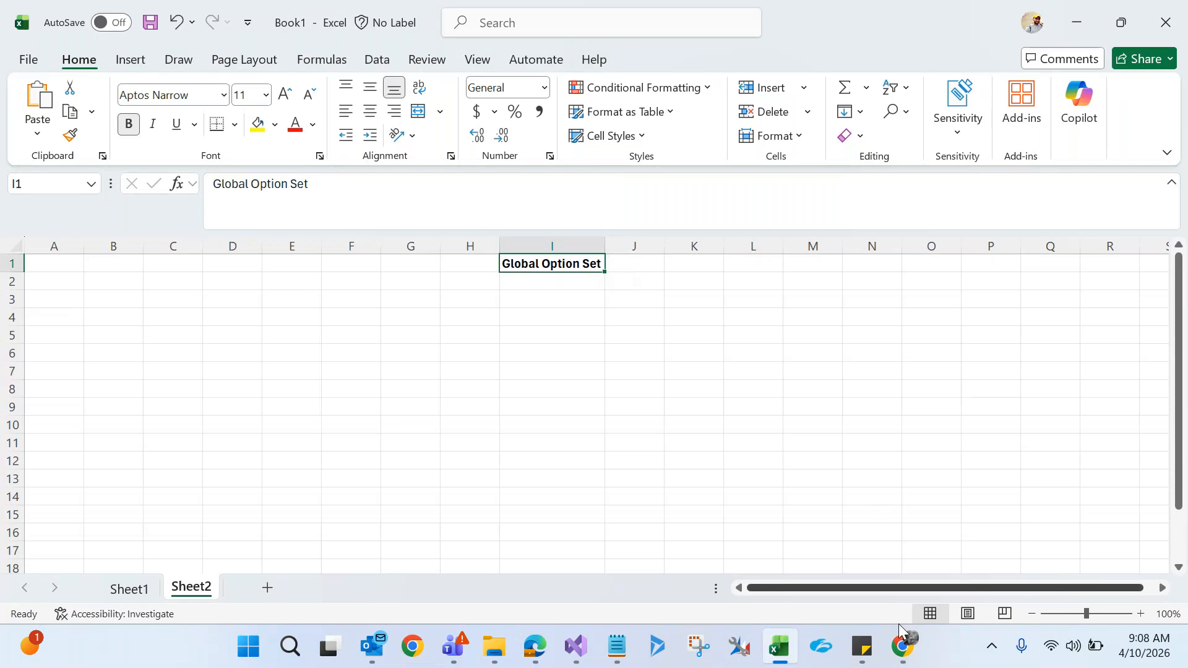
mouse_move(907, 660)
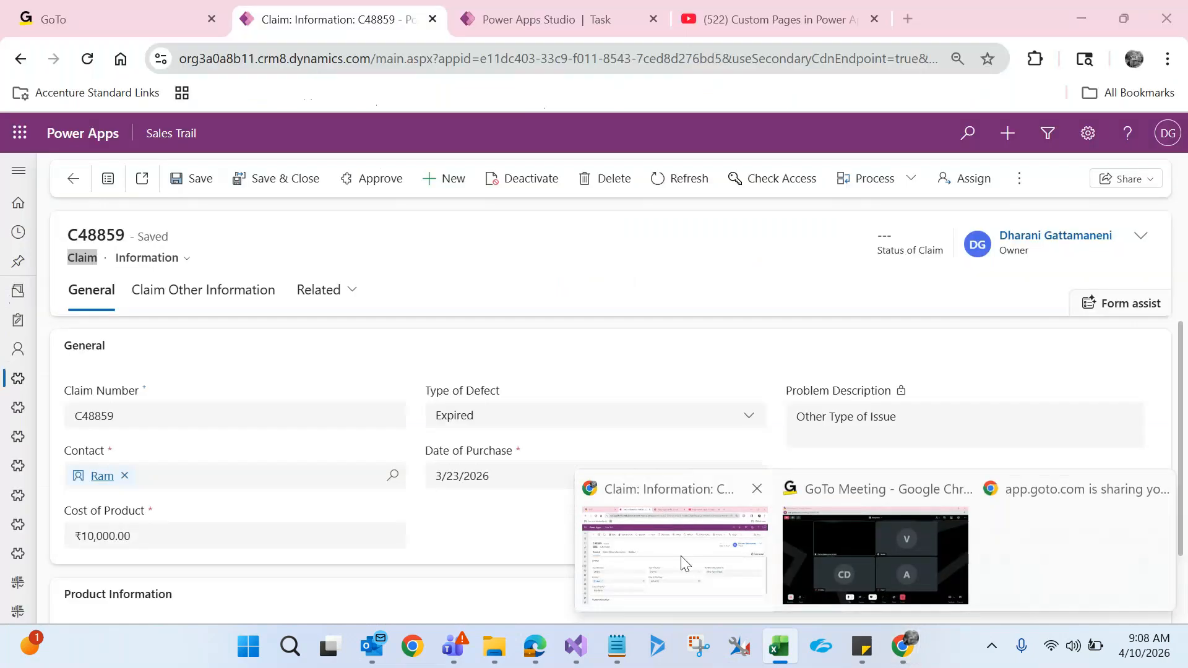
left_click(684, 559)
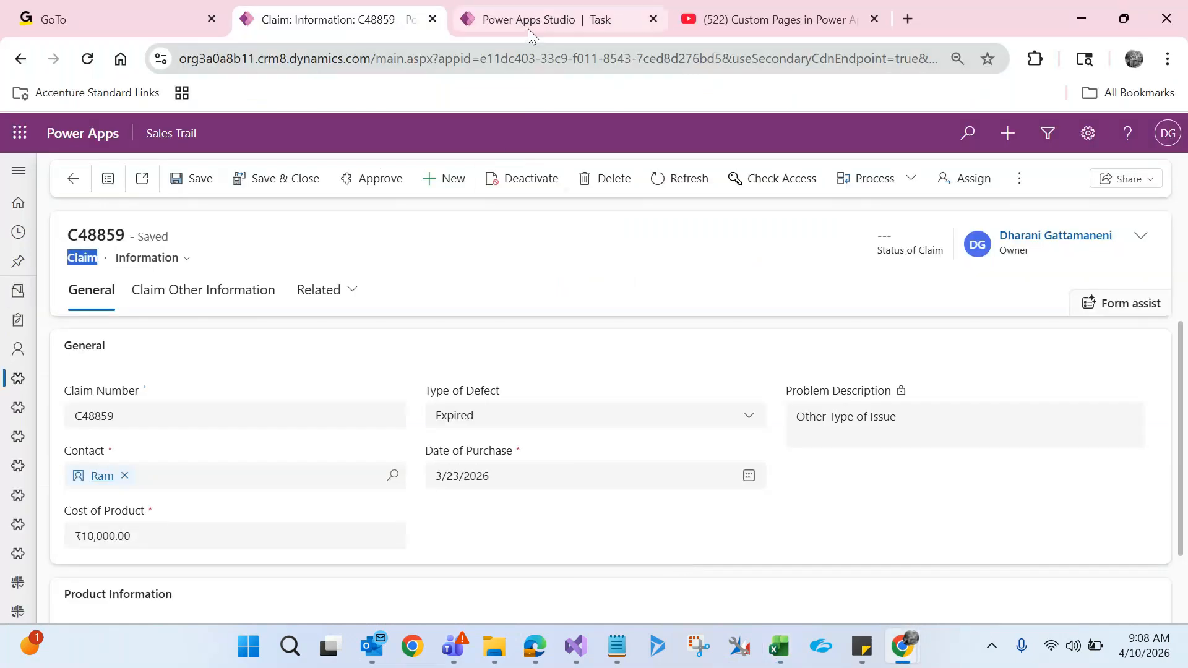
left_click_drag(438, 58, 88, 49)
key("ctrl+c")
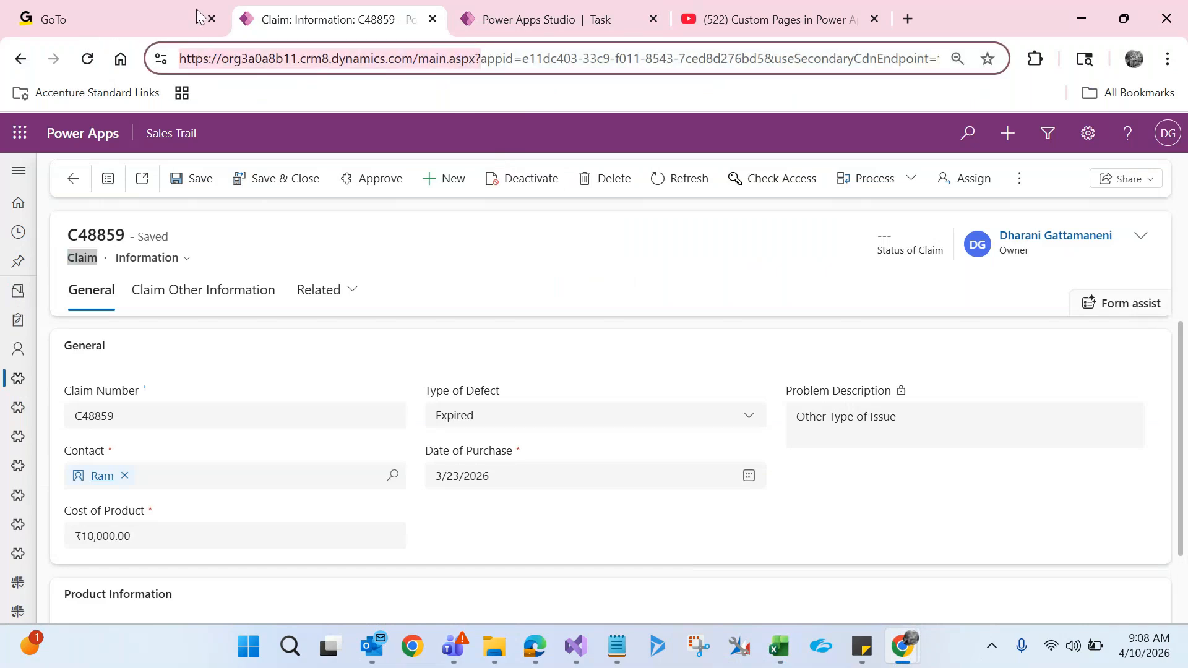
left_click(911, 22)
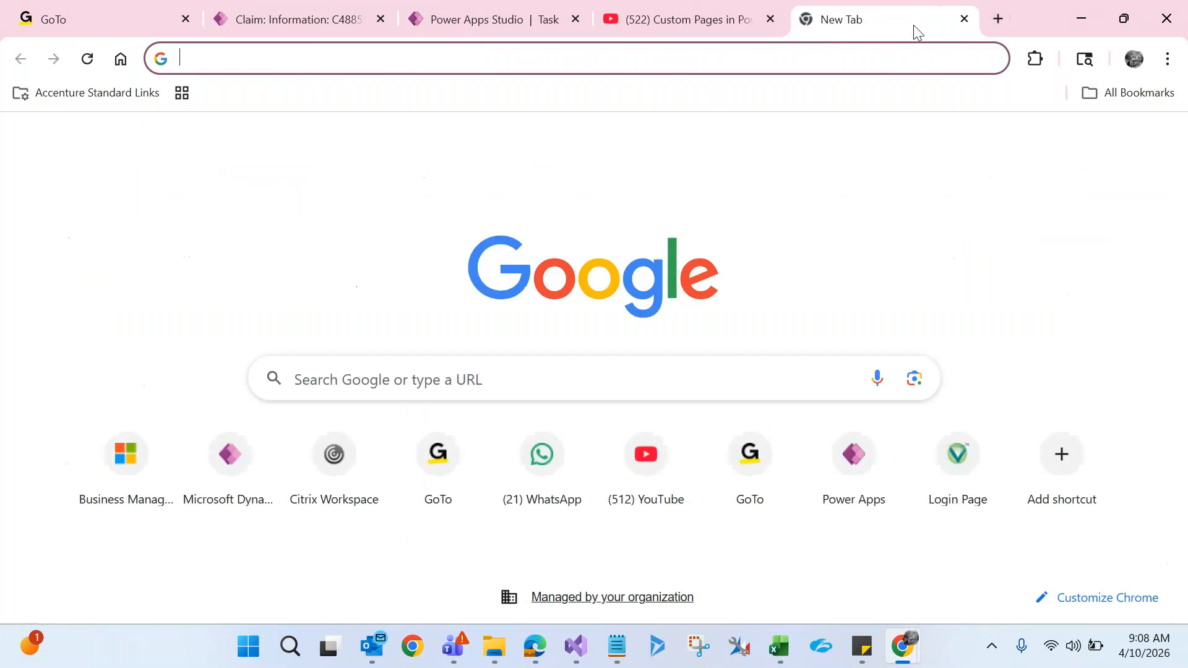
key("ctrl+v")
type("settingsonly=true")
key("Return")
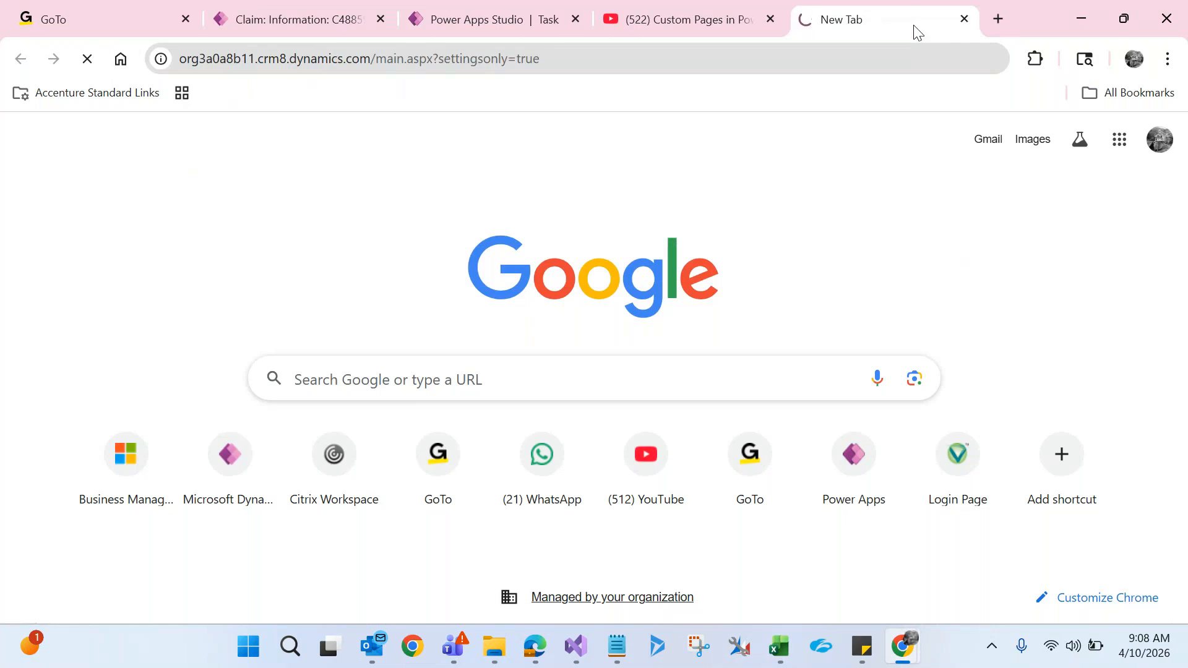
left_click(834, 64)
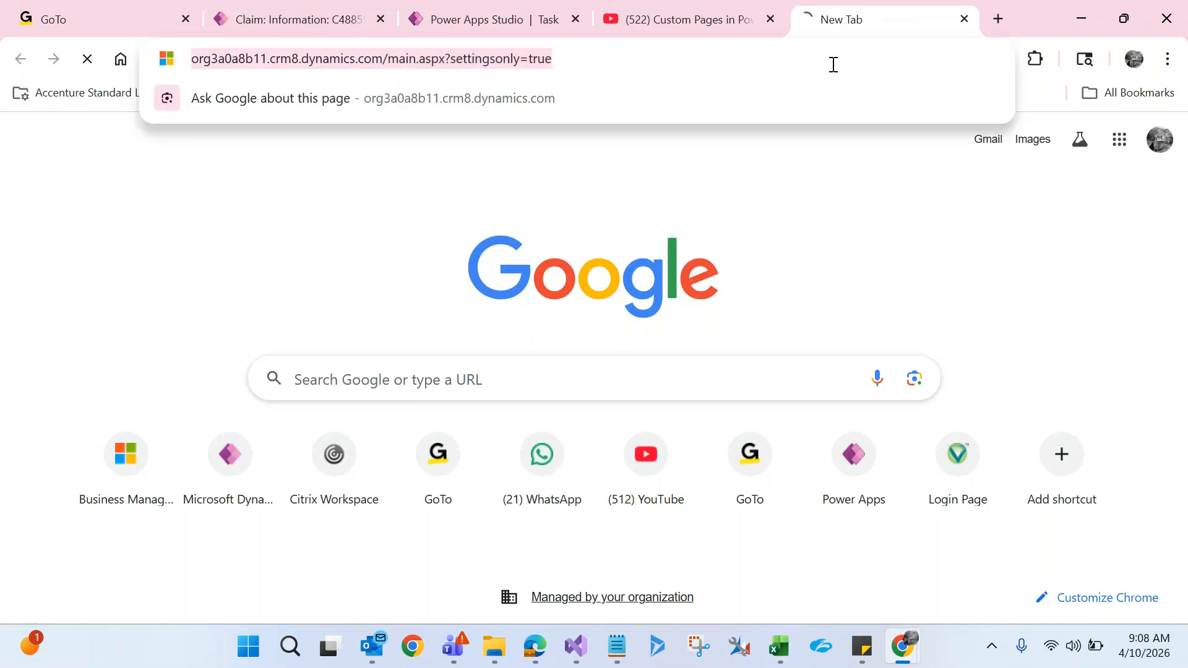
left_click(999, 19)
left_click(735, 23)
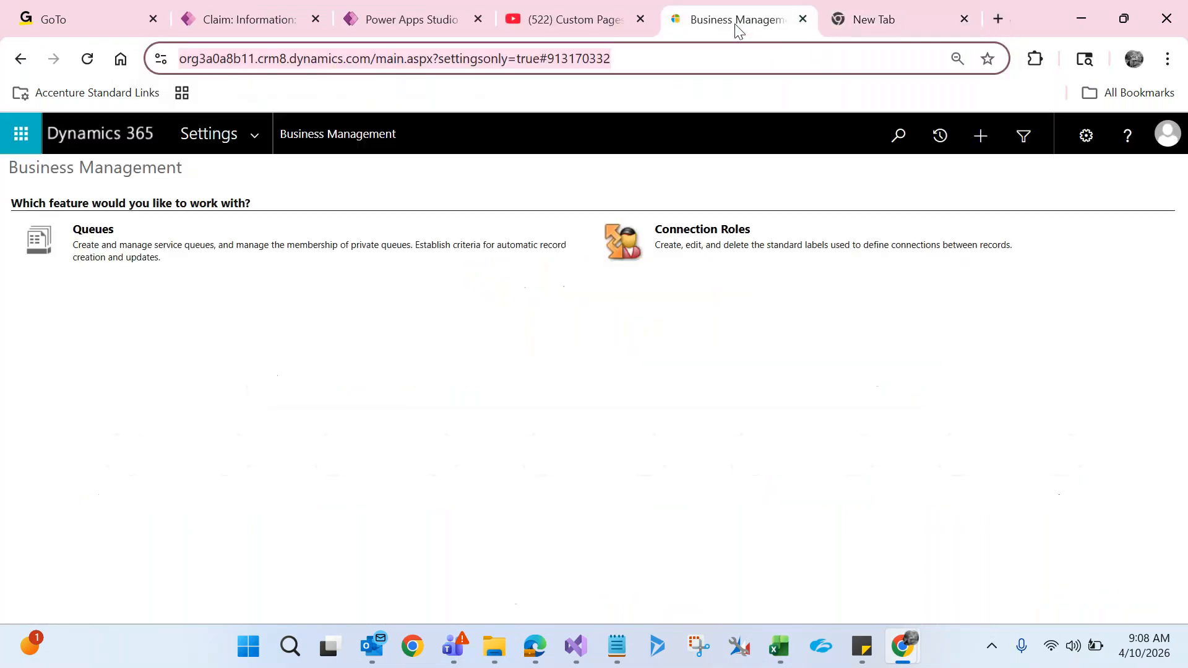
Open the British Airways CRM Components solution from the Solutions settings, maximize its window and expand its Entities.
left_click(269, 143)
left_click(270, 313)
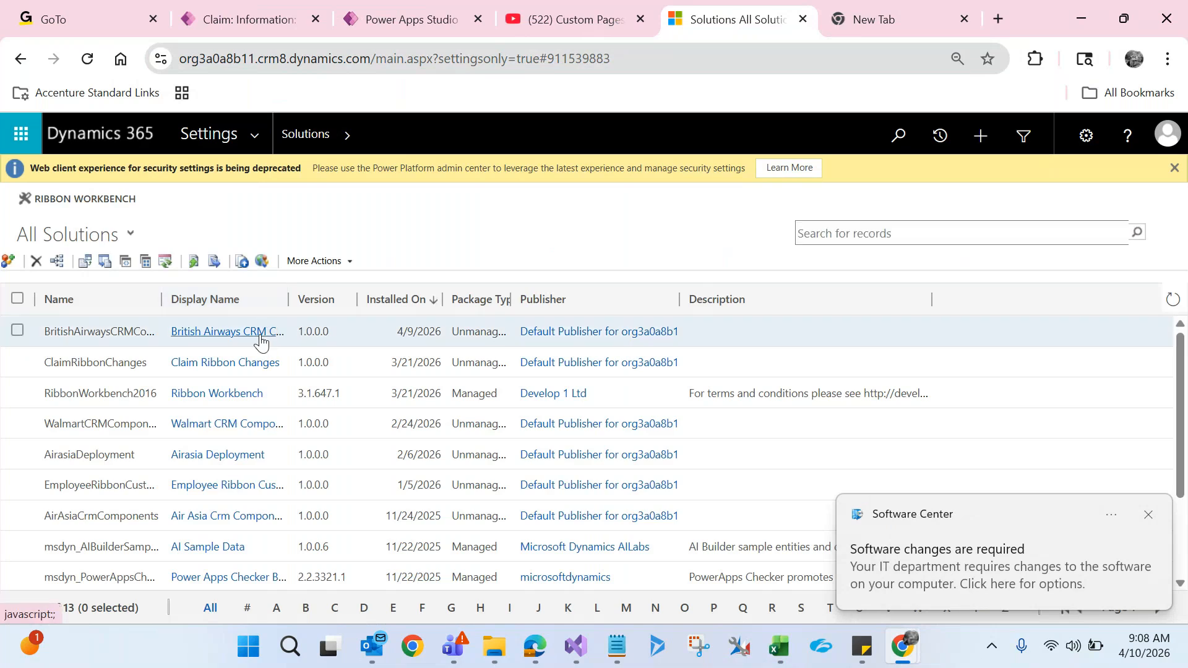
left_click(260, 335)
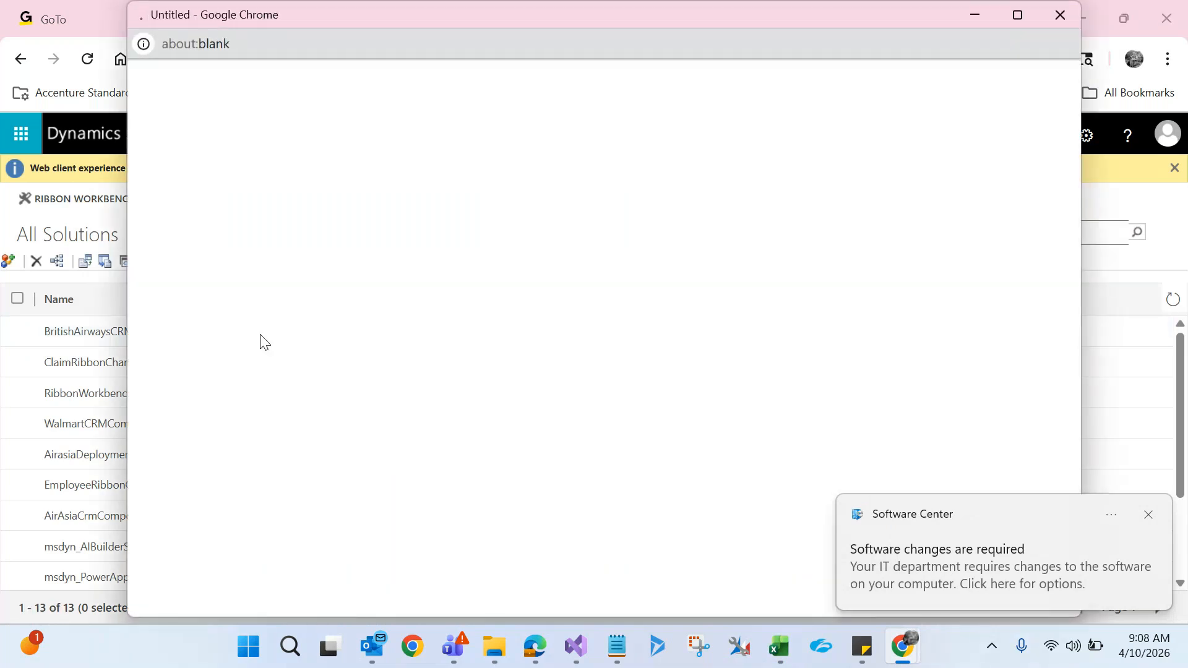
left_click(1016, 24)
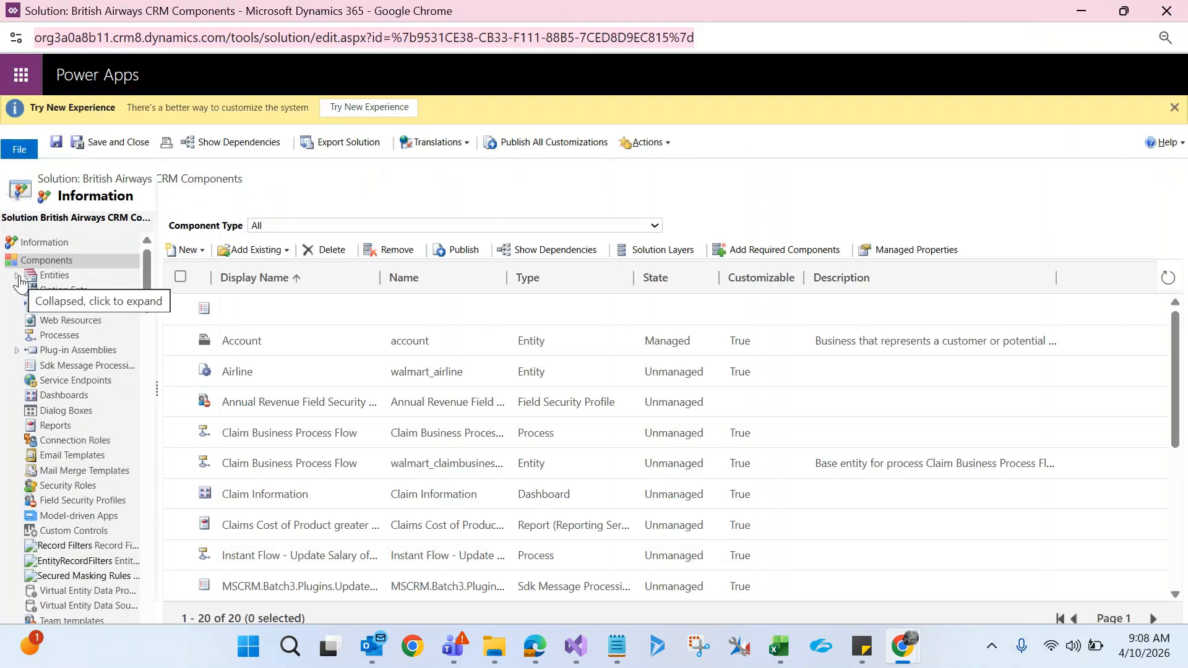
left_click(18, 277)
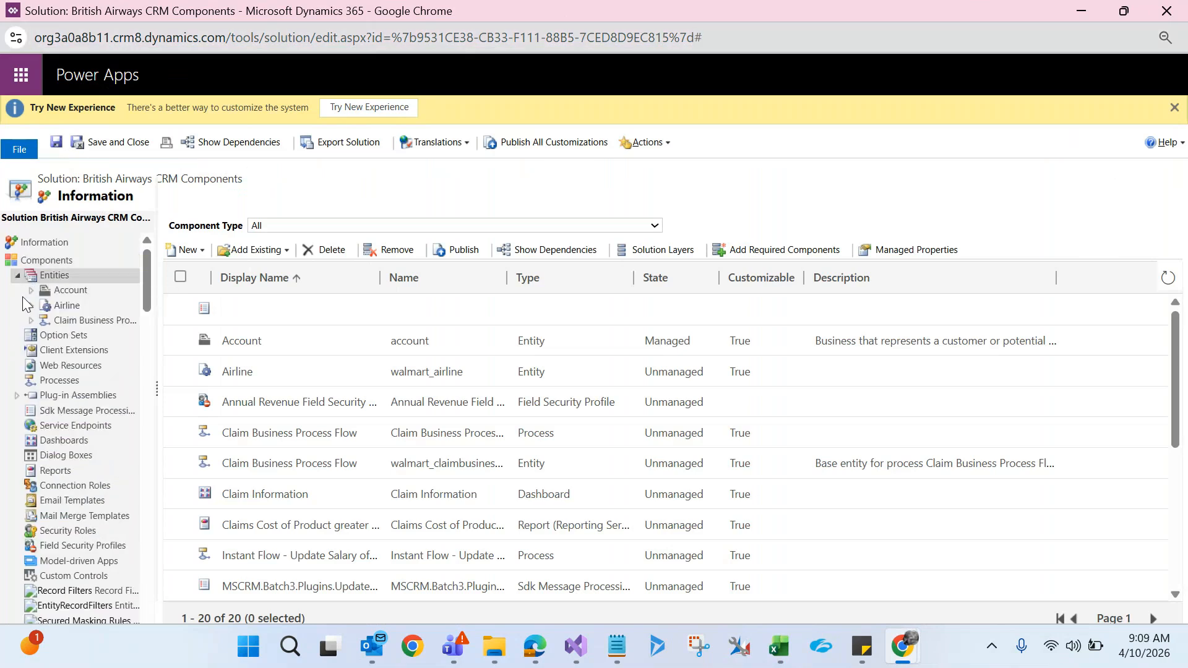
left_click(32, 307)
left_click(91, 366)
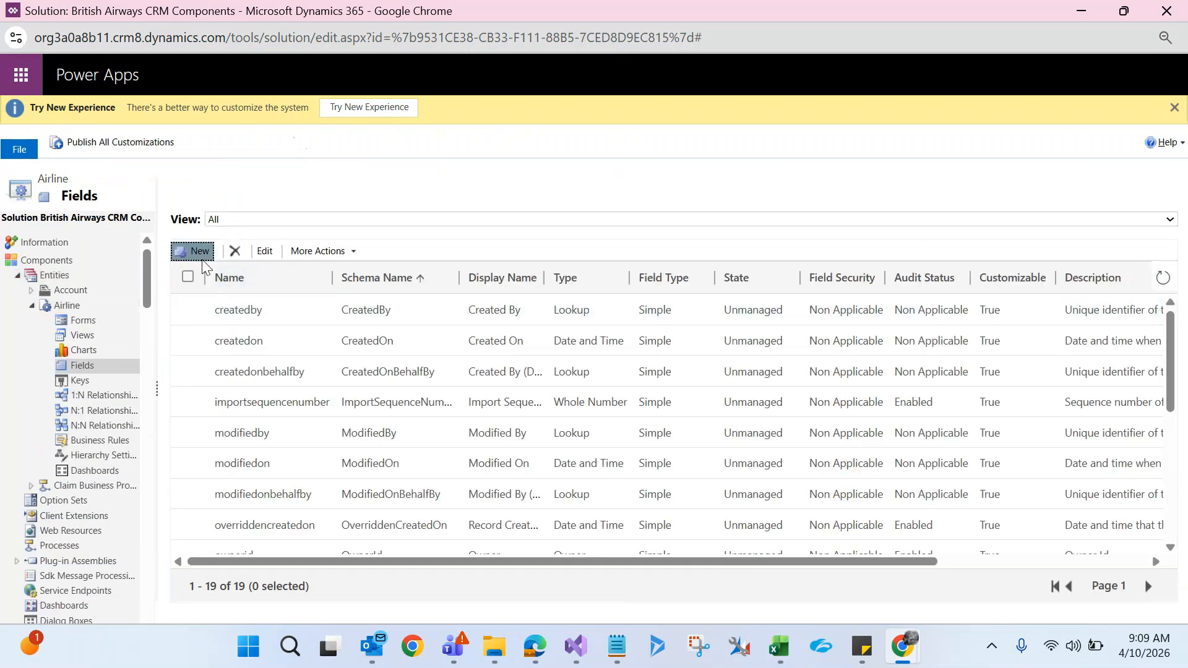
left_click(200, 252)
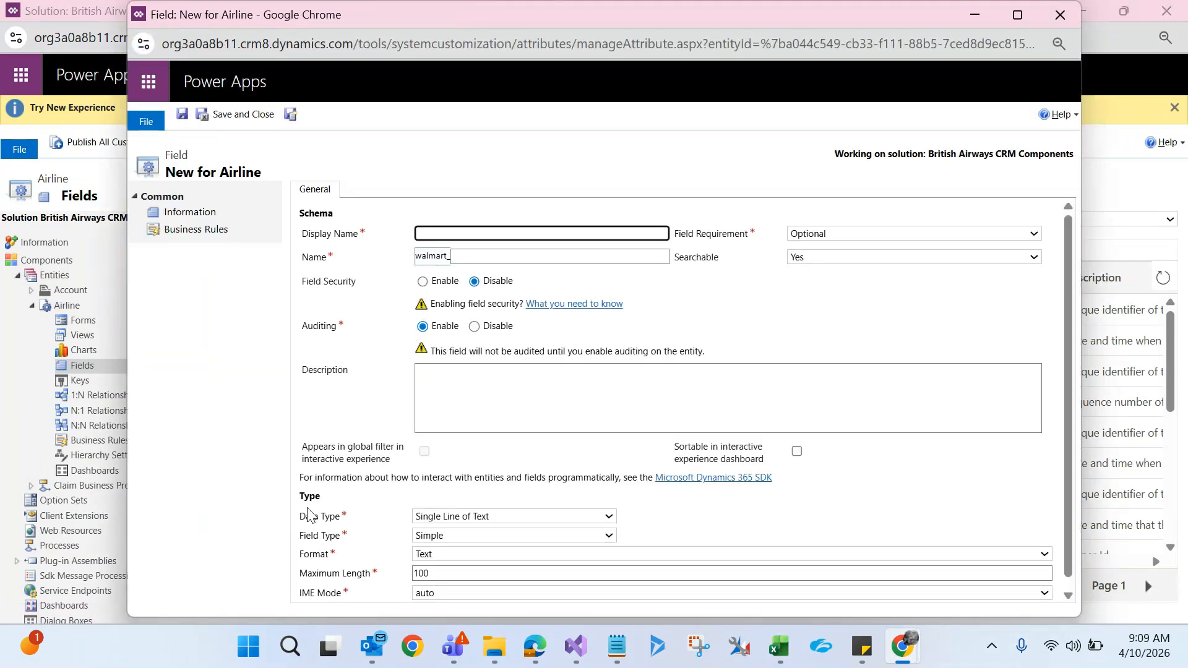
left_click(531, 517)
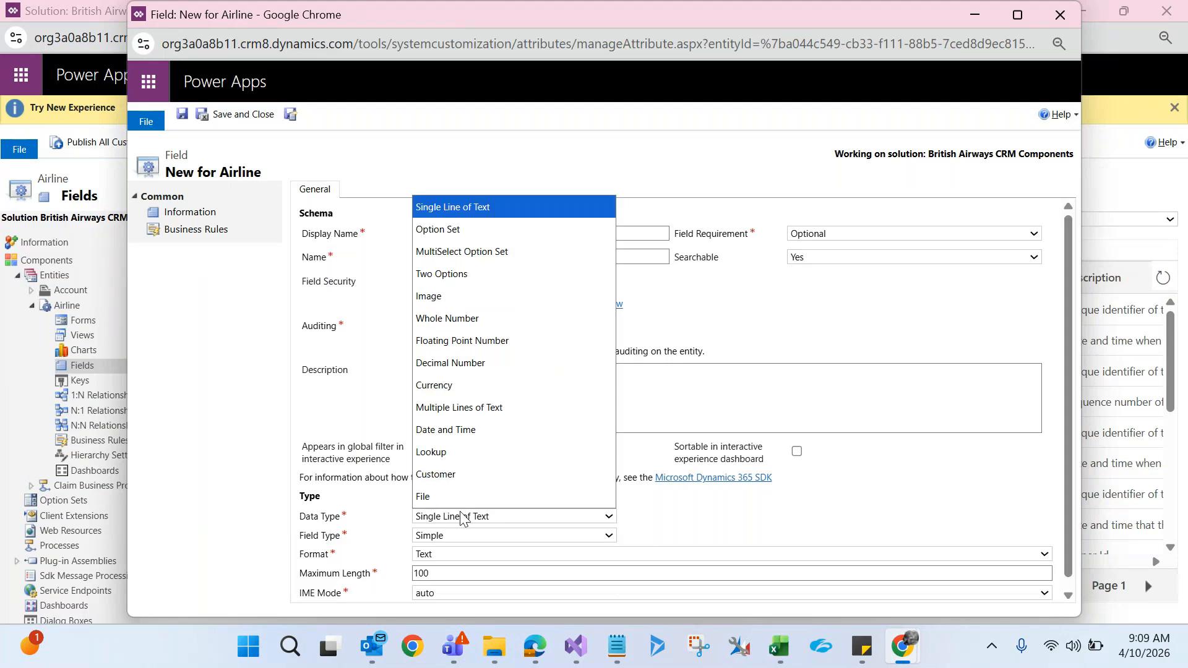
left_click(499, 230)
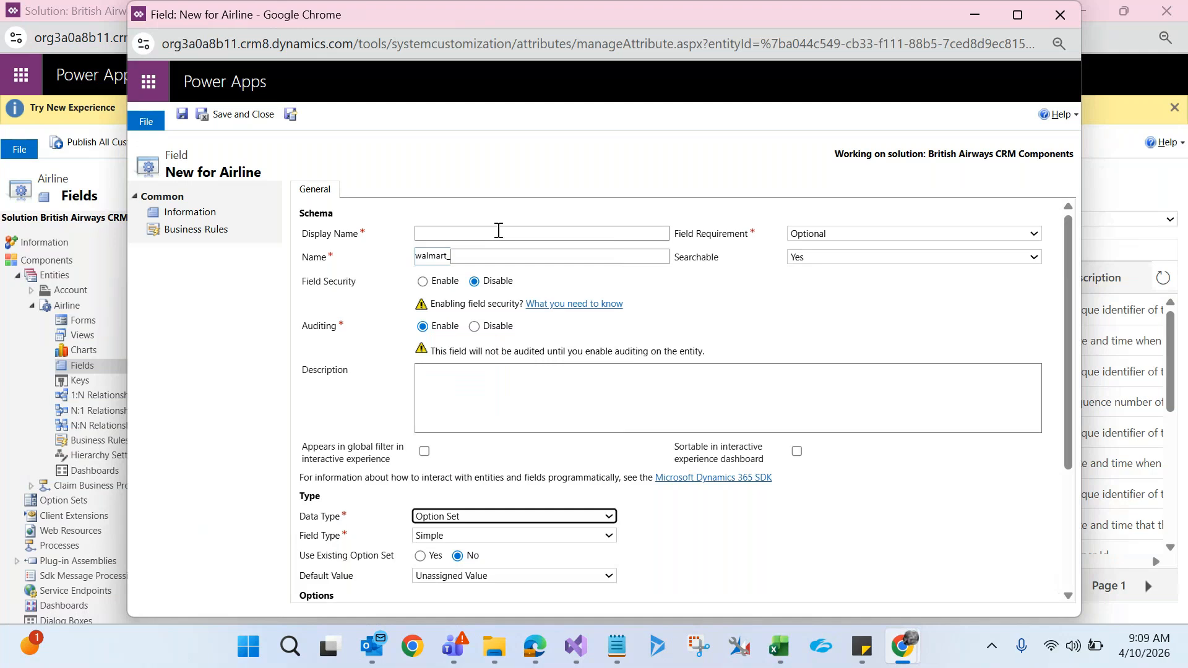
left_click(1064, 15)
left_click(660, 132)
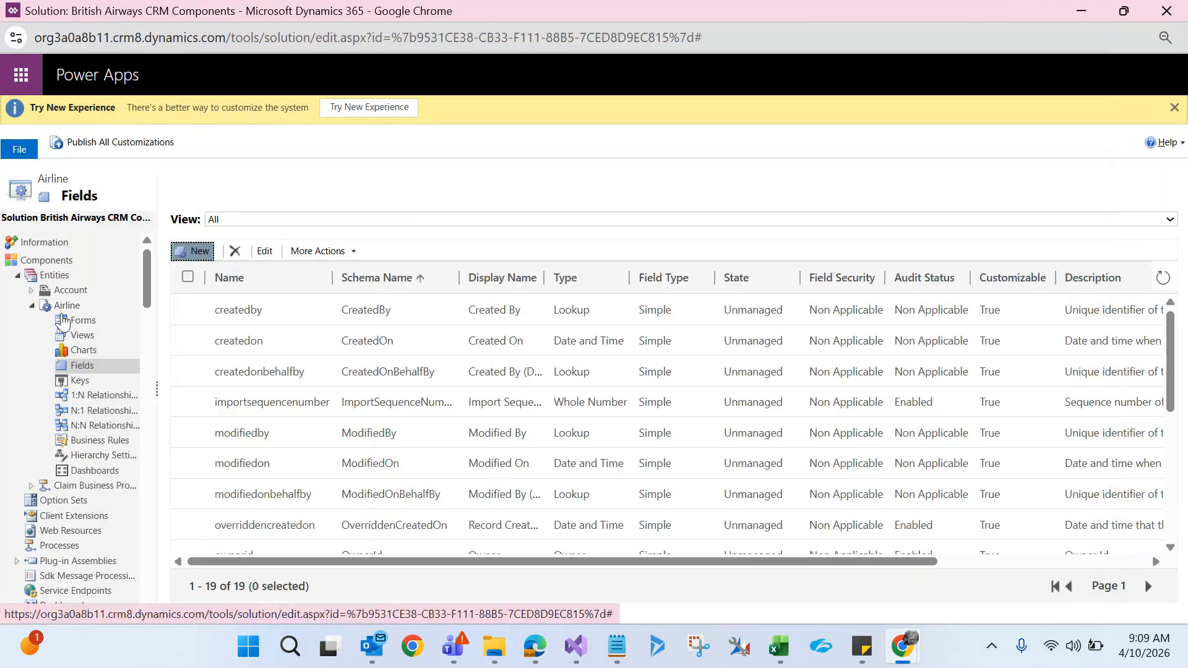
Create a new global option set in the solution with the display name Final Status.
left_click(17, 275)
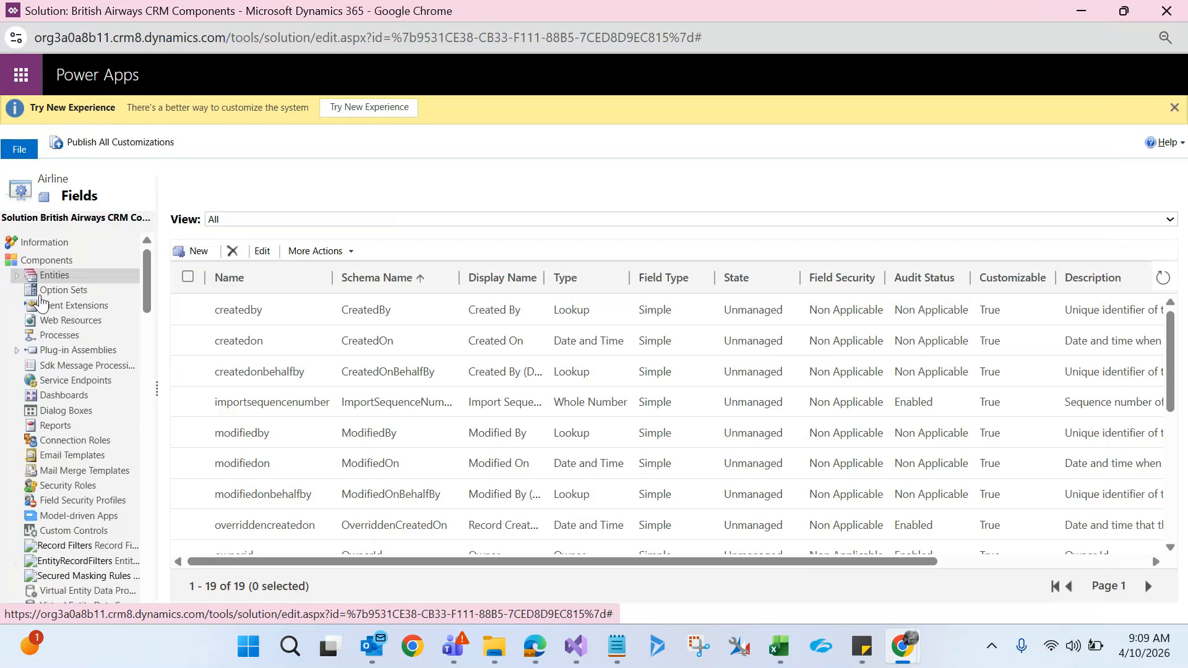
left_click(61, 291)
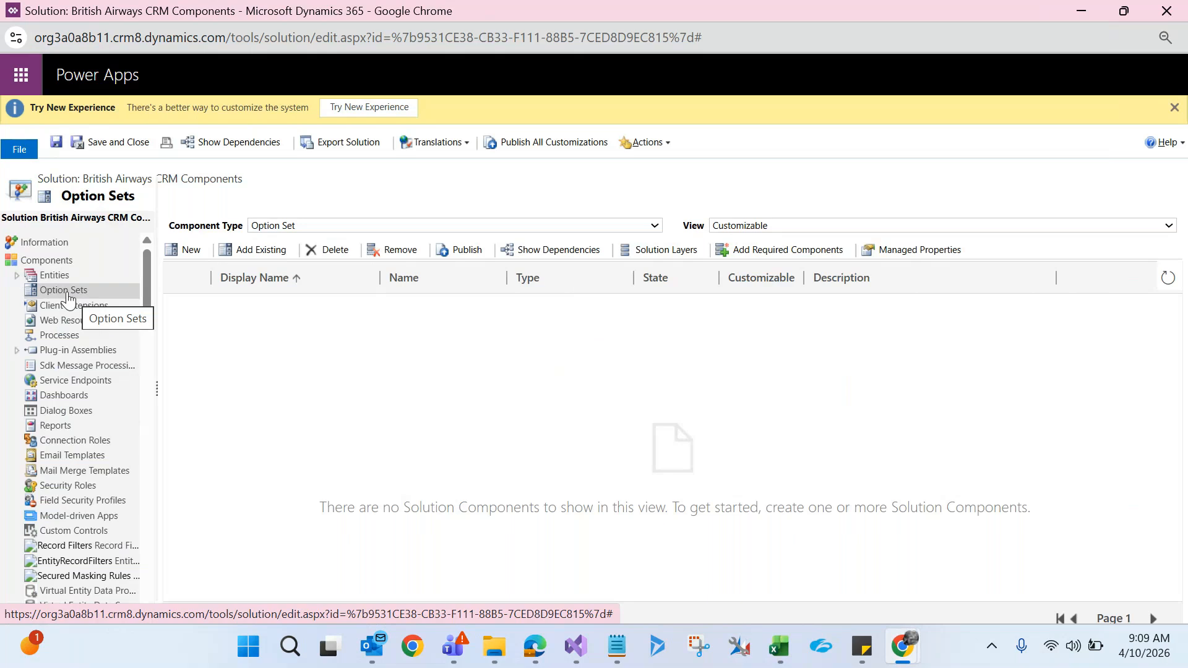
left_click(196, 252)
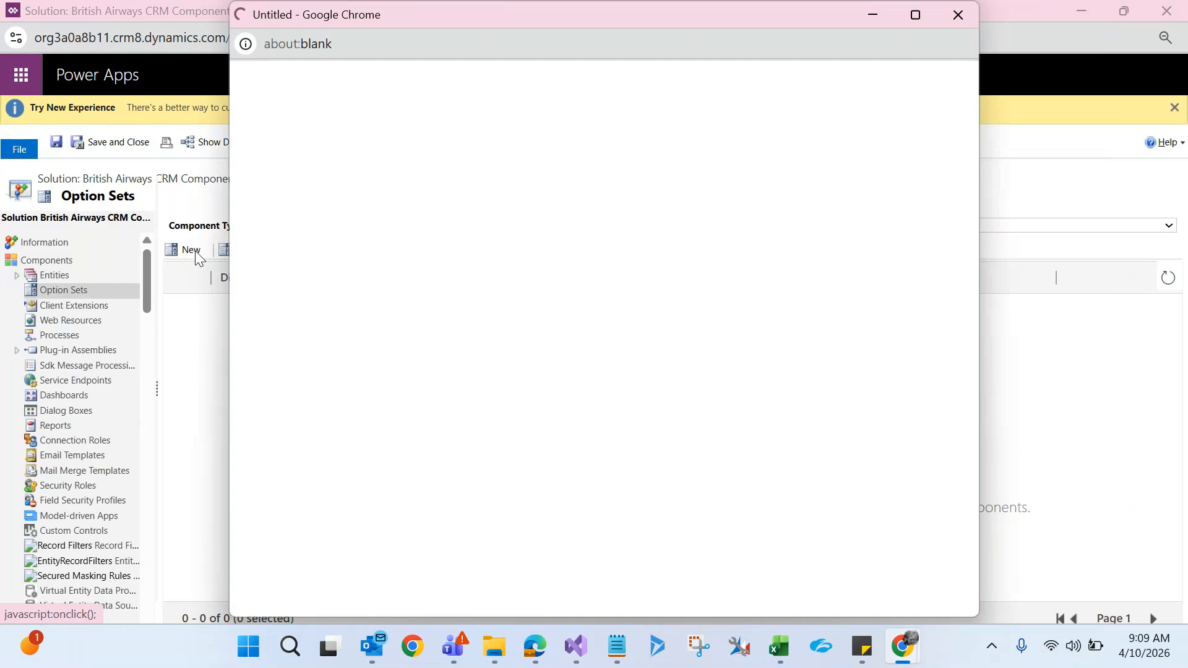
double_click(484, 20)
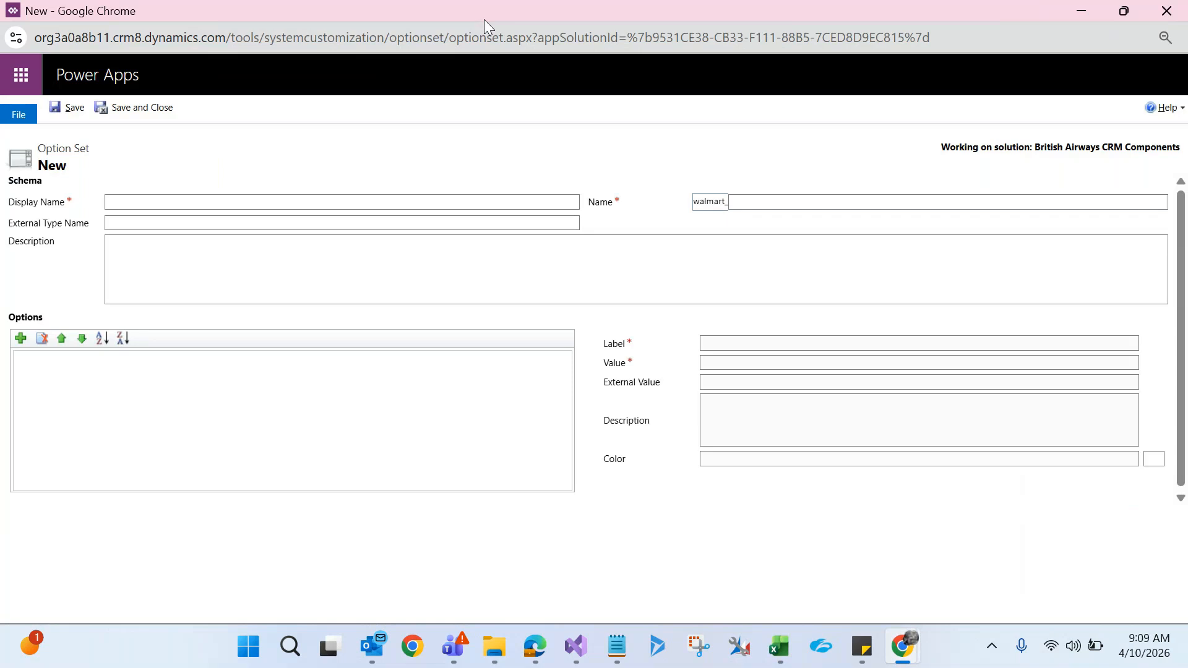
left_click(182, 200)
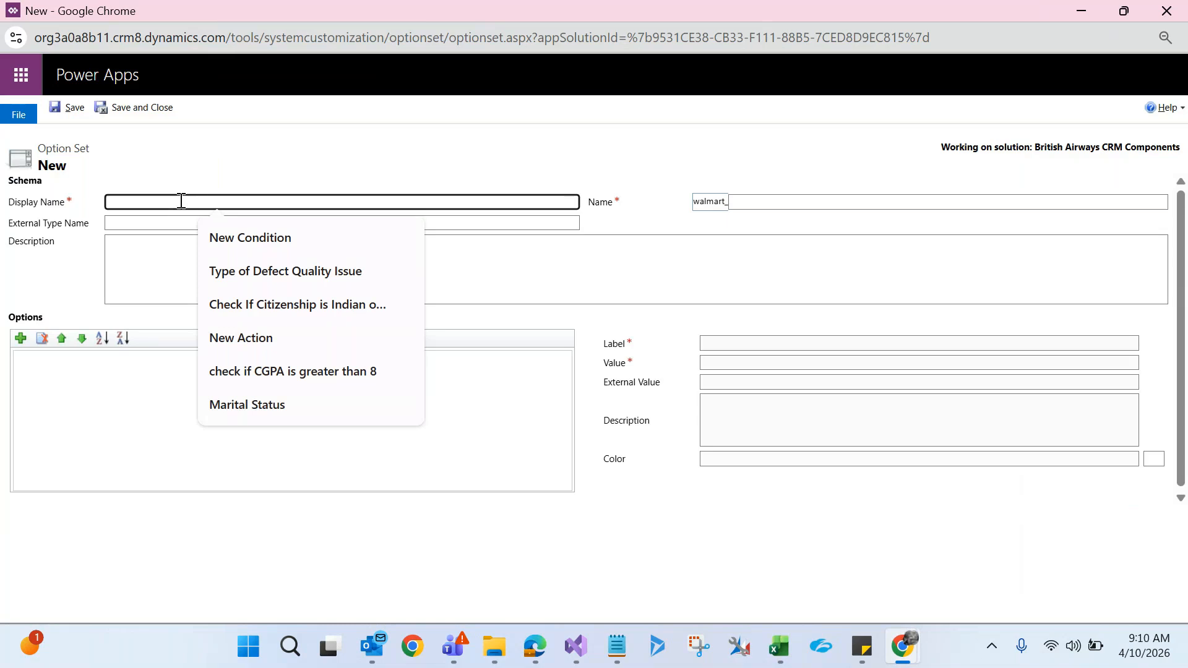
type("F")
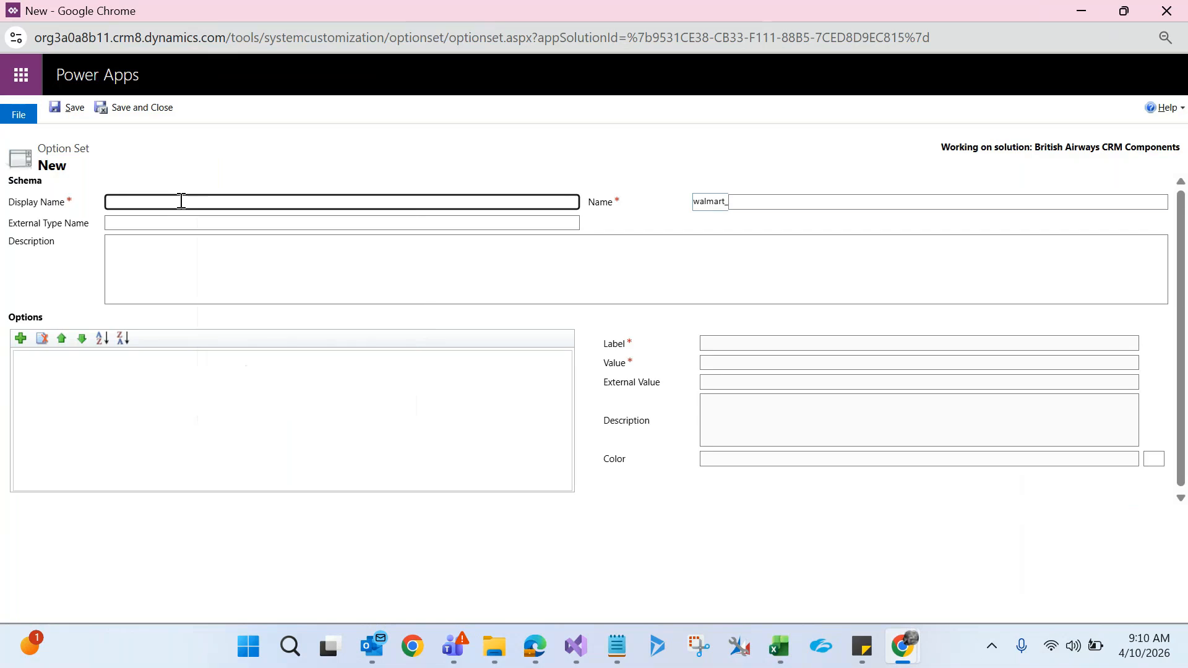
type("Final Status")
left_click(200, 181)
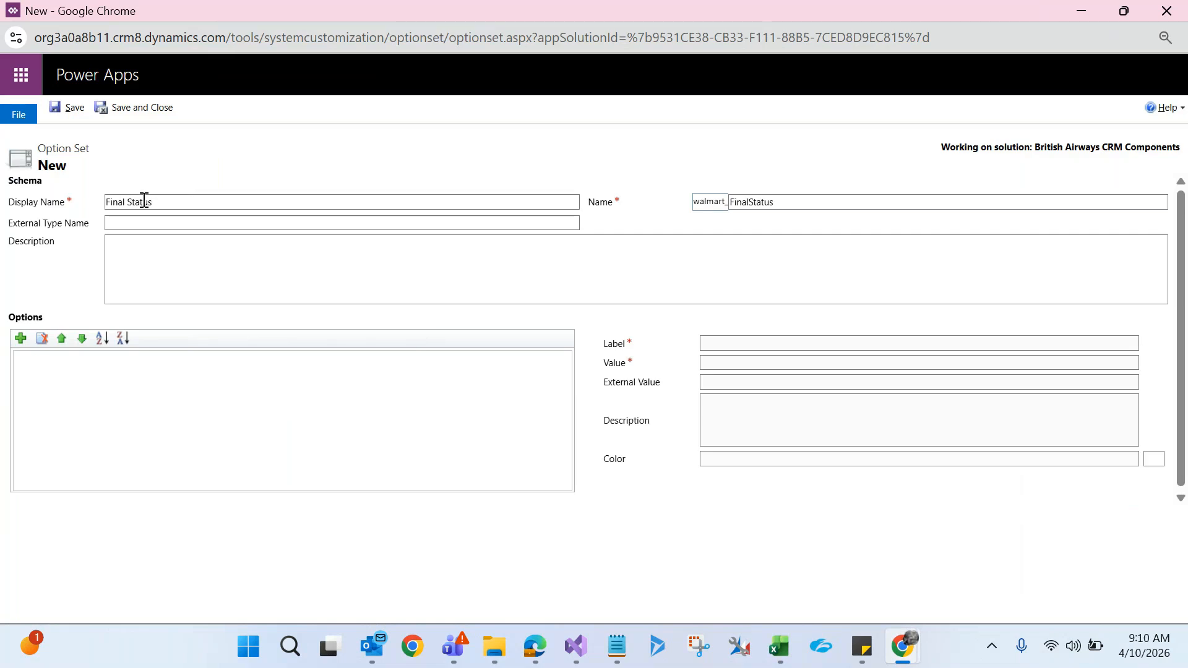
Add a first option labelled Approve to the Final Status option set.
left_click(21, 338)
left_click(723, 345)
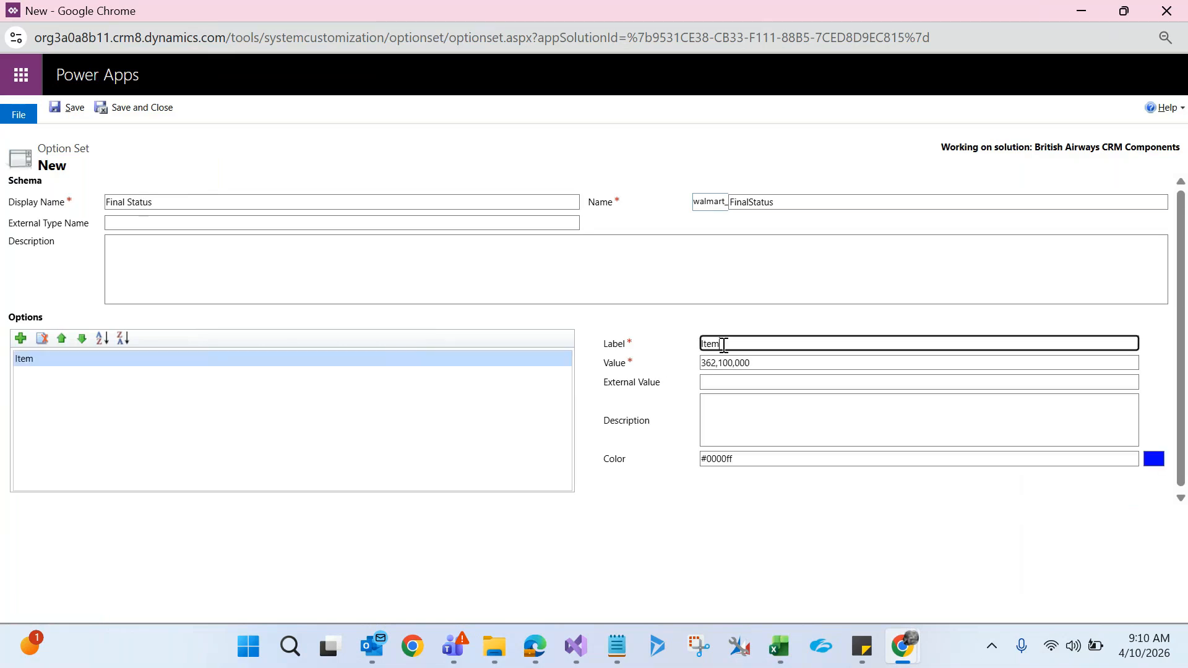
double_click(722, 345)
type("Appr")
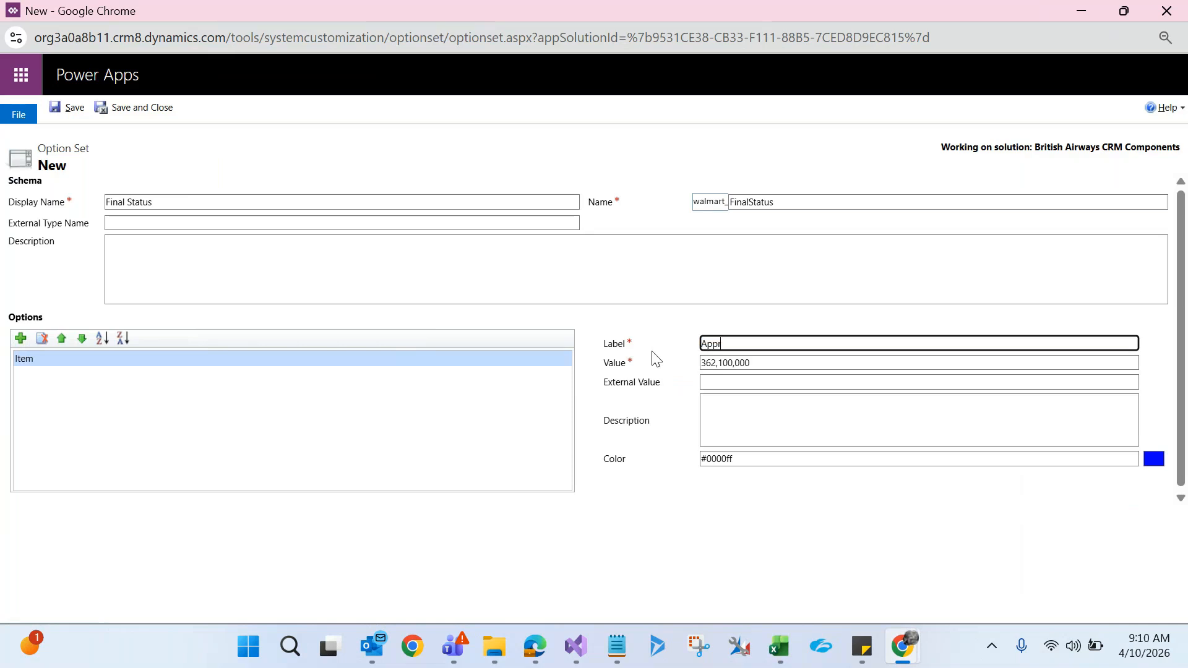
type("ove")
left_click(497, 417)
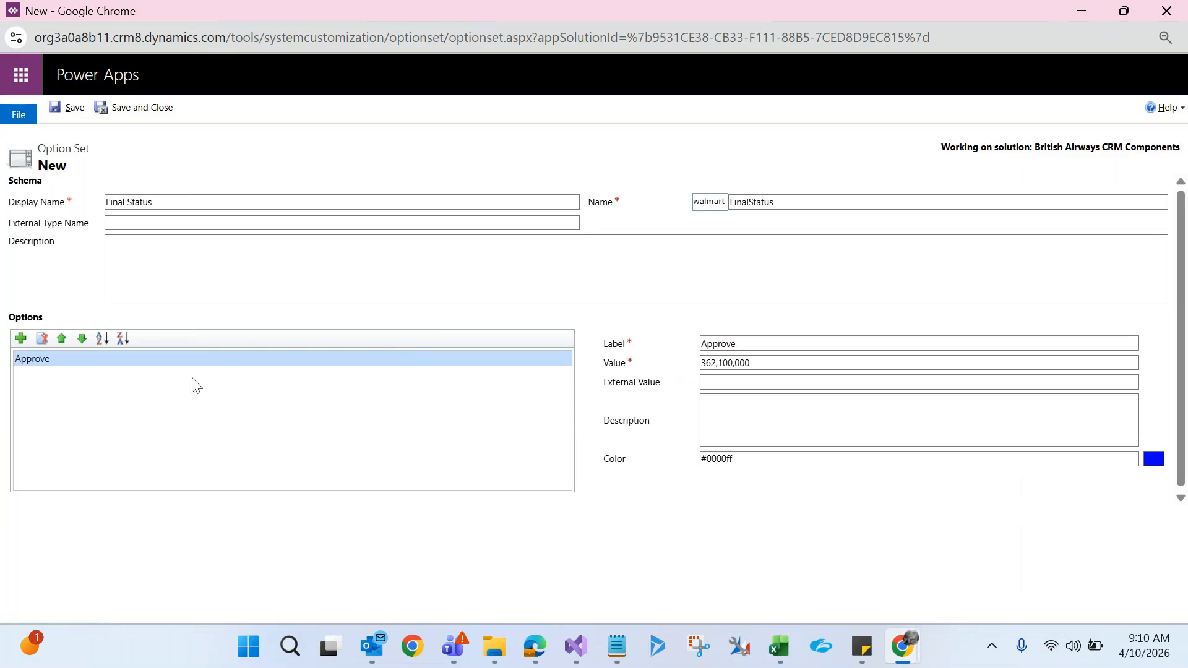
Add a second option labelled Reject to the Final Status option set.
left_click(20, 341)
double_click(774, 345)
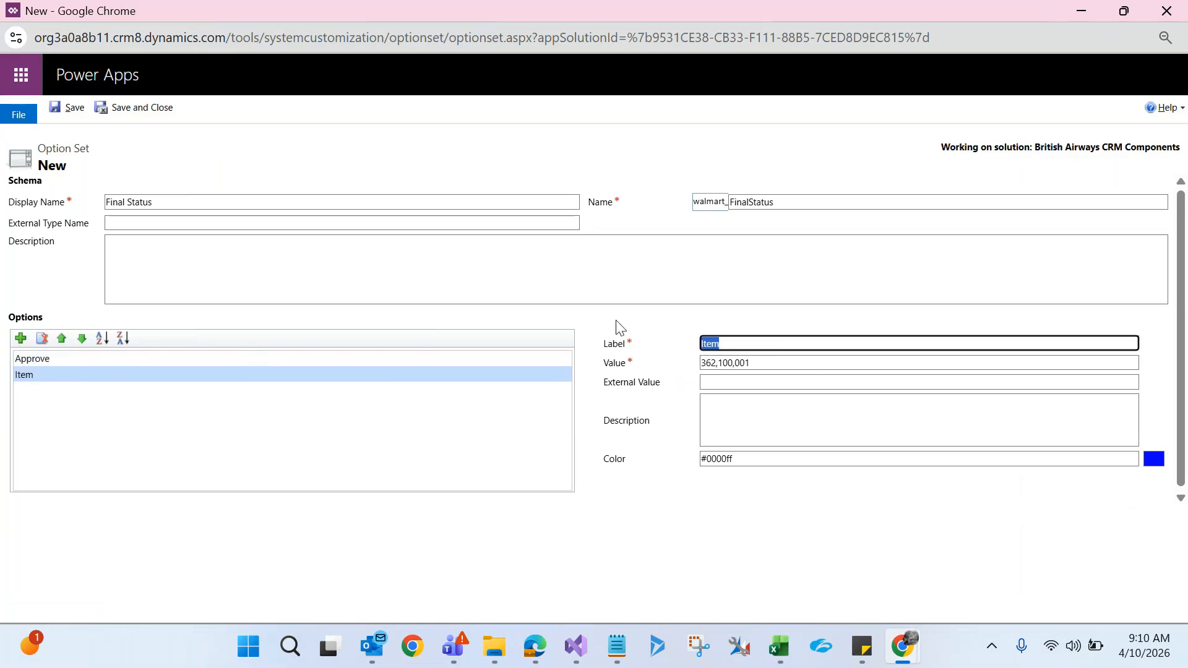
type("Rejec")
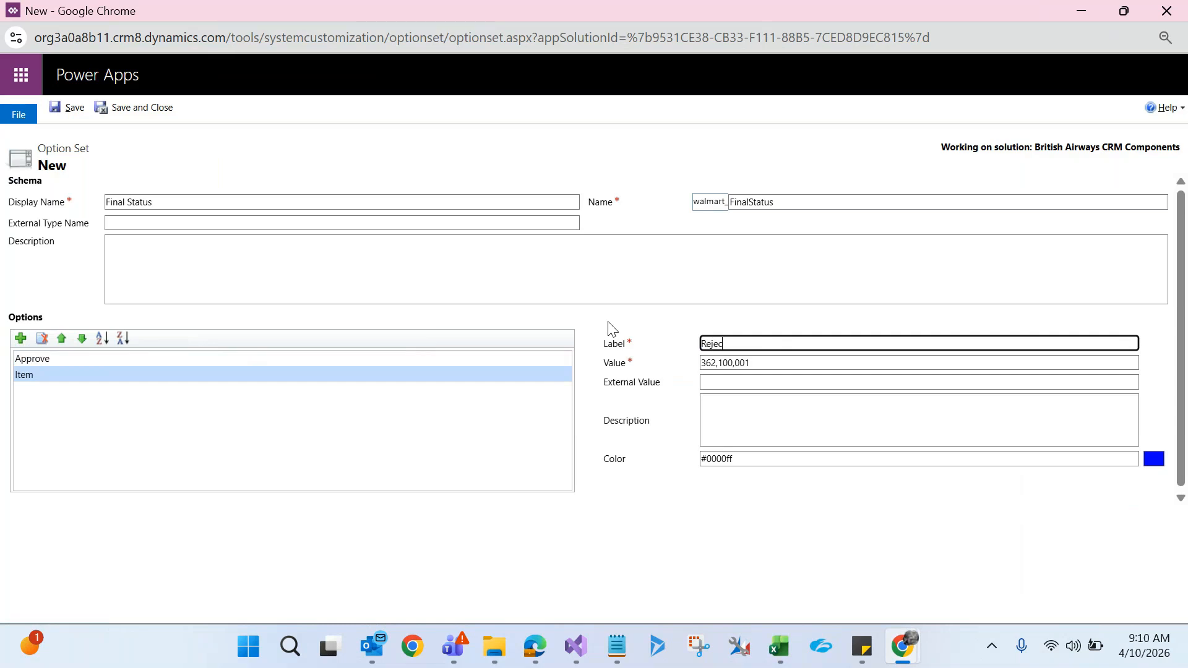
left_click(455, 439)
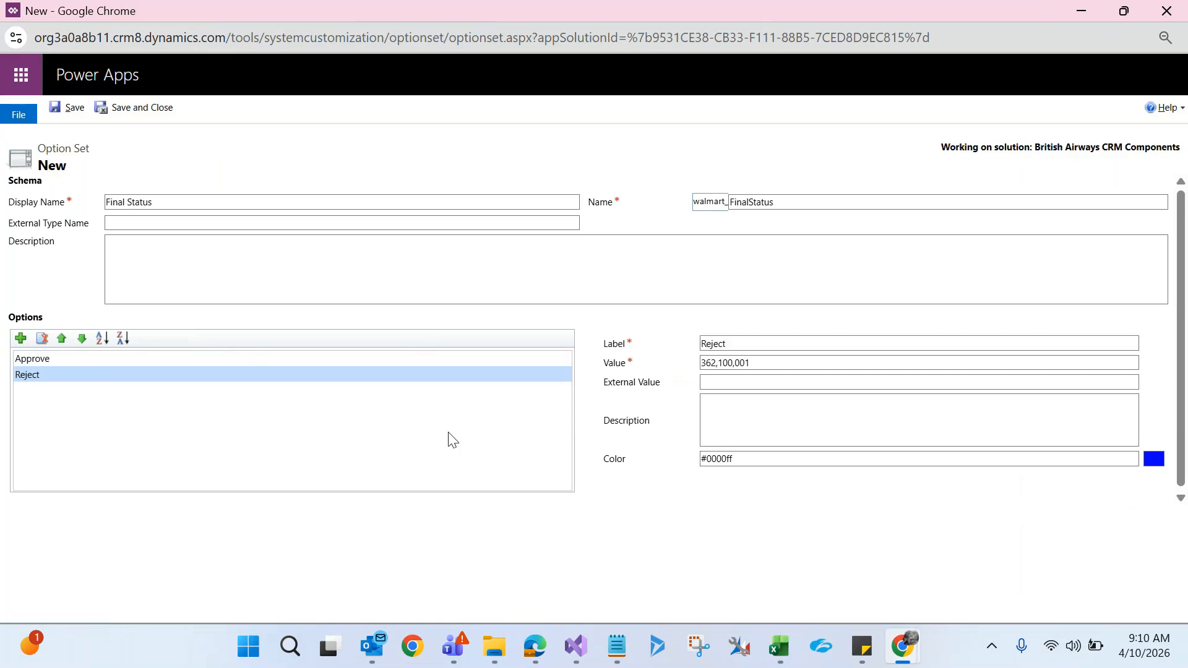
Add a third option labelled In progress, and save and close the Final Status option set.
left_click(20, 339)
left_click_drag(732, 345, 700, 342)
type("Inprogre")
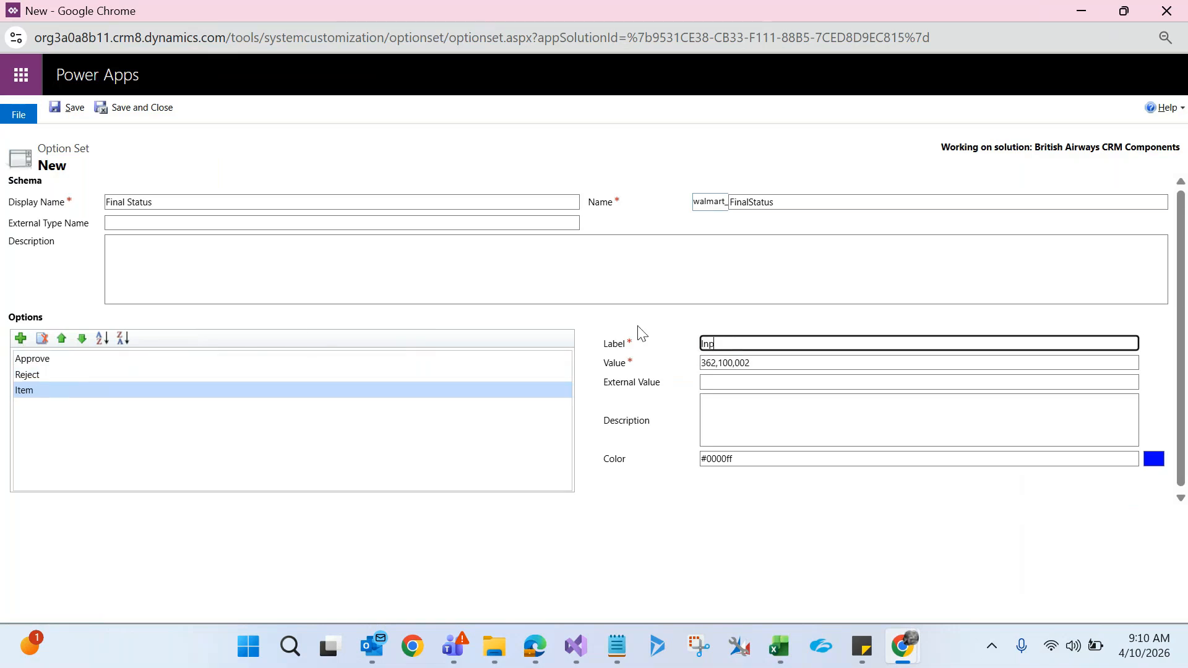
type("ss")
left_click(599, 480)
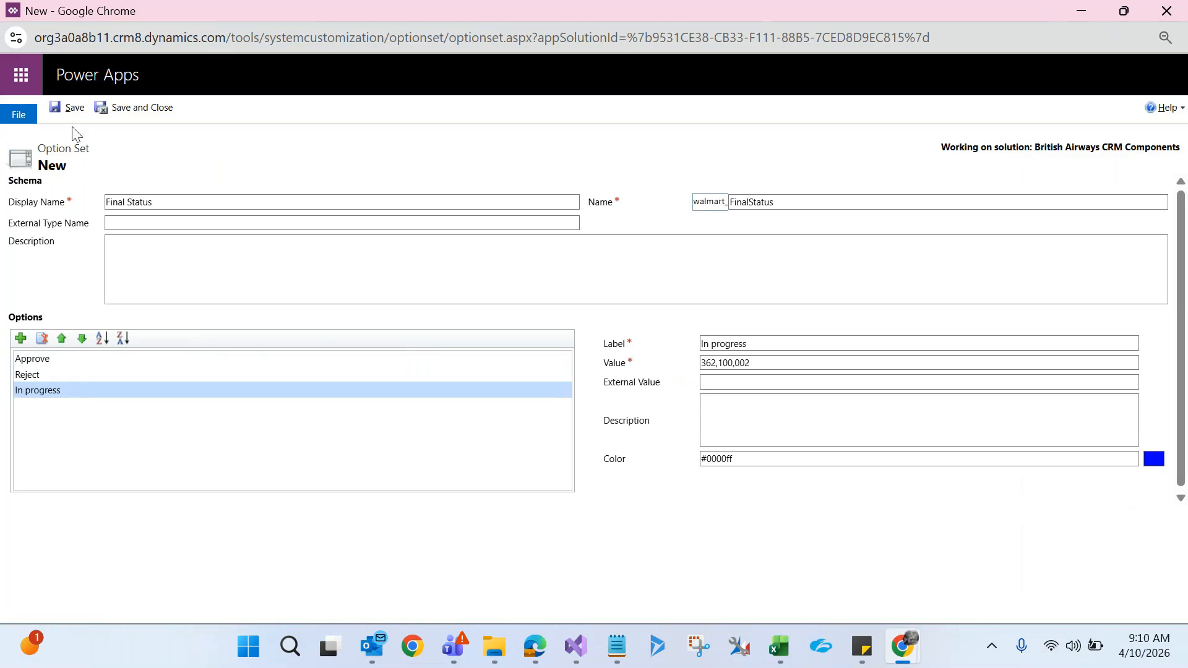
left_click(130, 107)
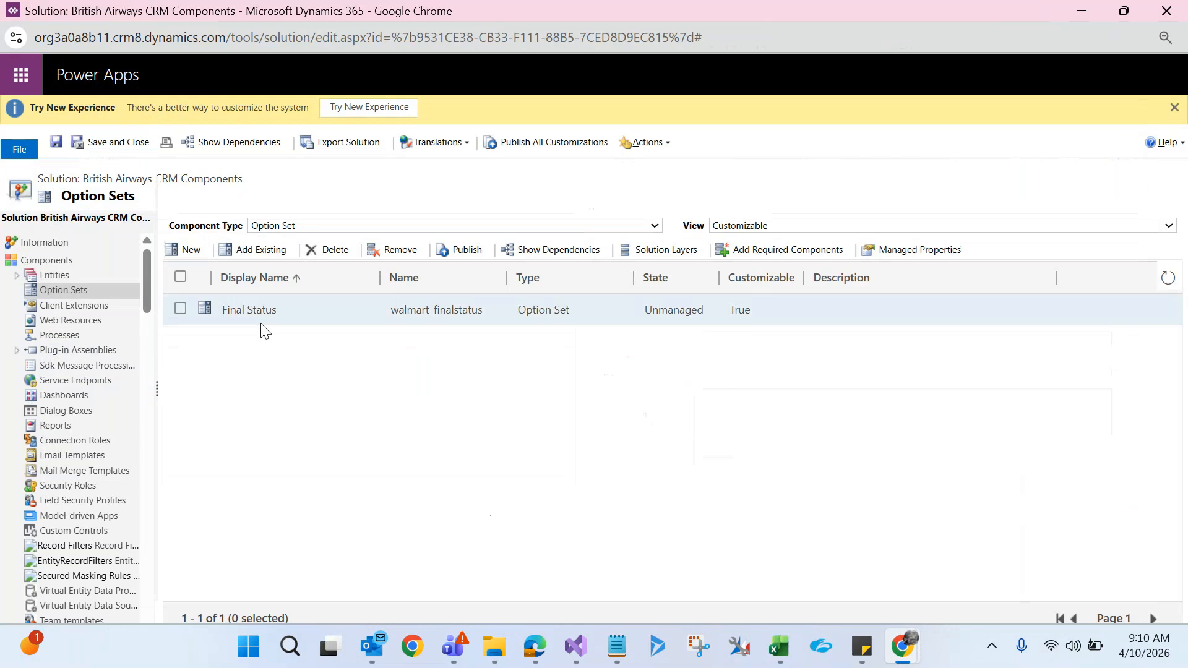
Start a new field on the Airline entity in a maximized window and set its data type to Option Set.
left_click(23, 281)
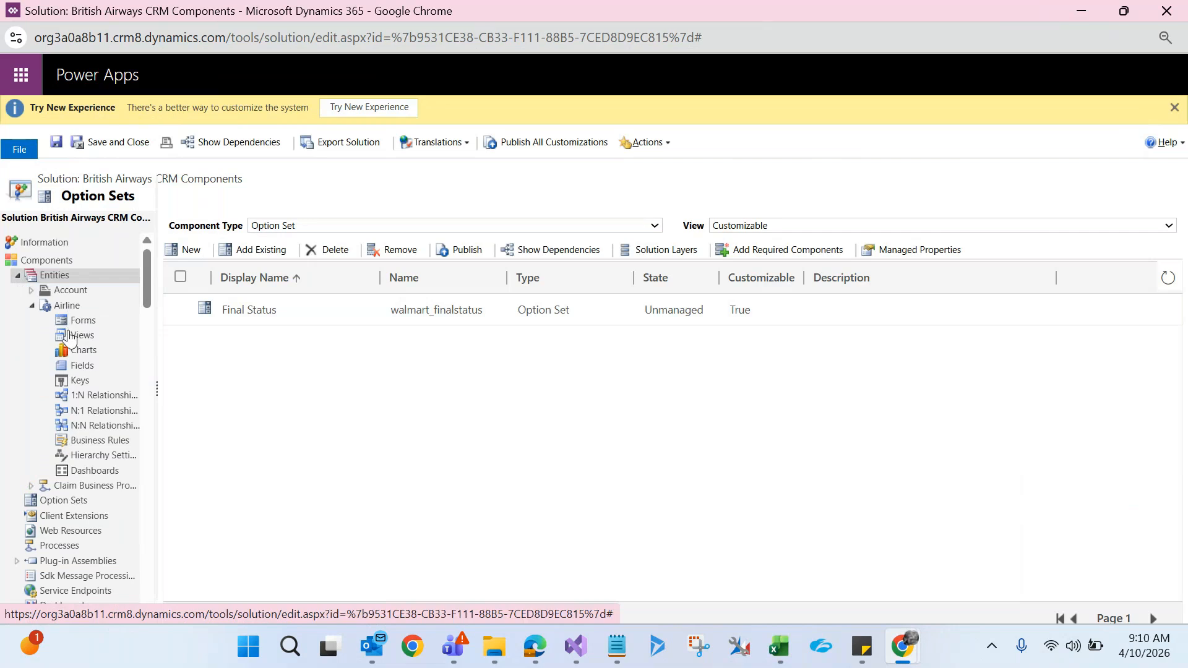
left_click(83, 371)
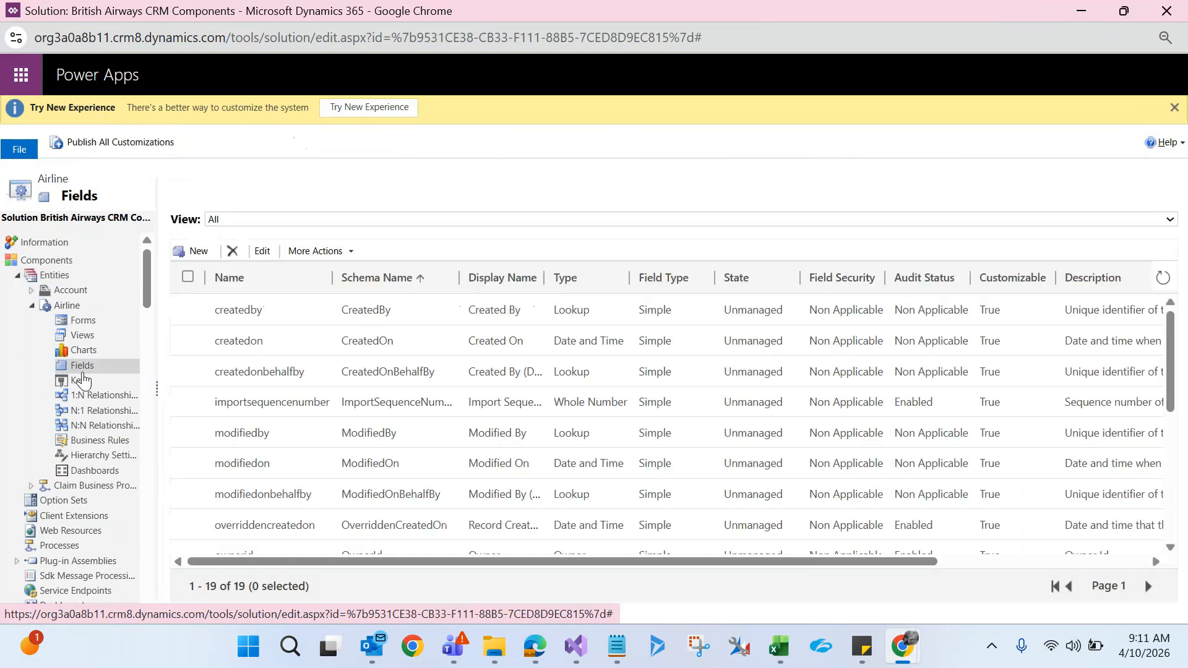
left_click(202, 250)
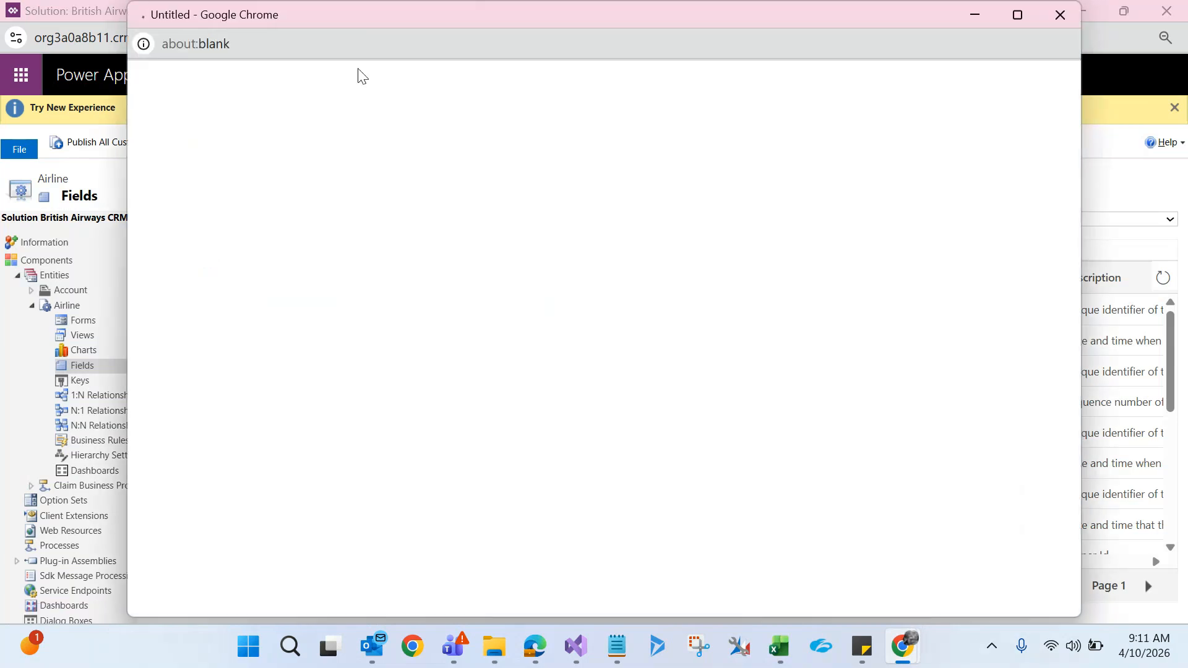
double_click(391, 16)
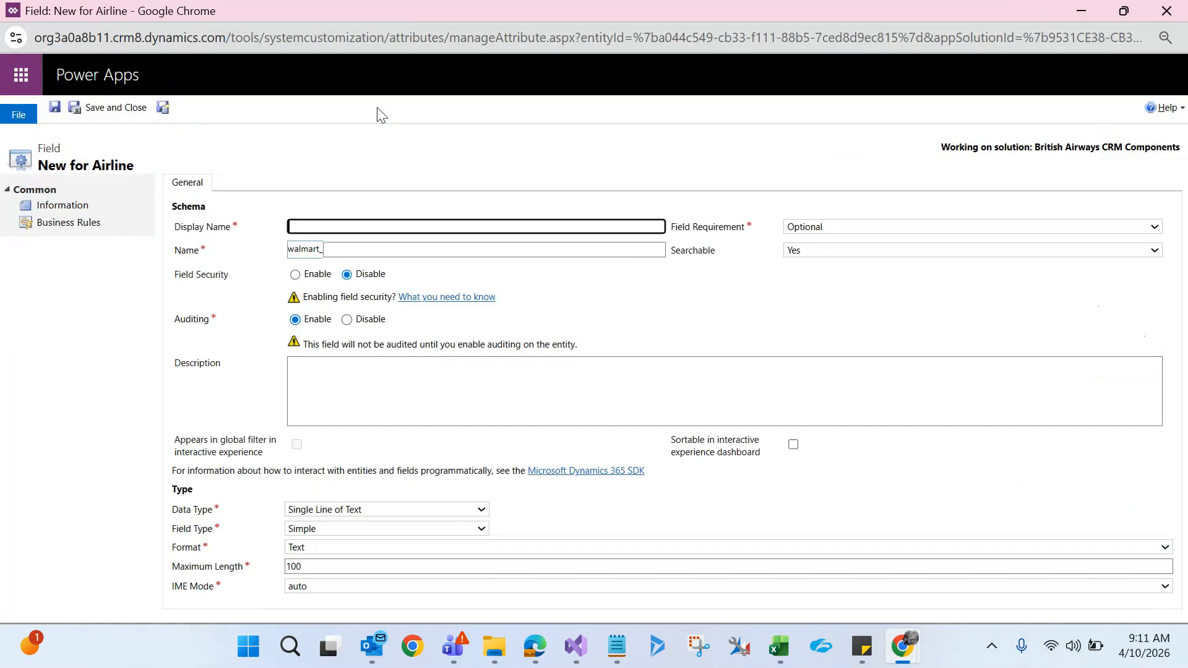
left_click(342, 509)
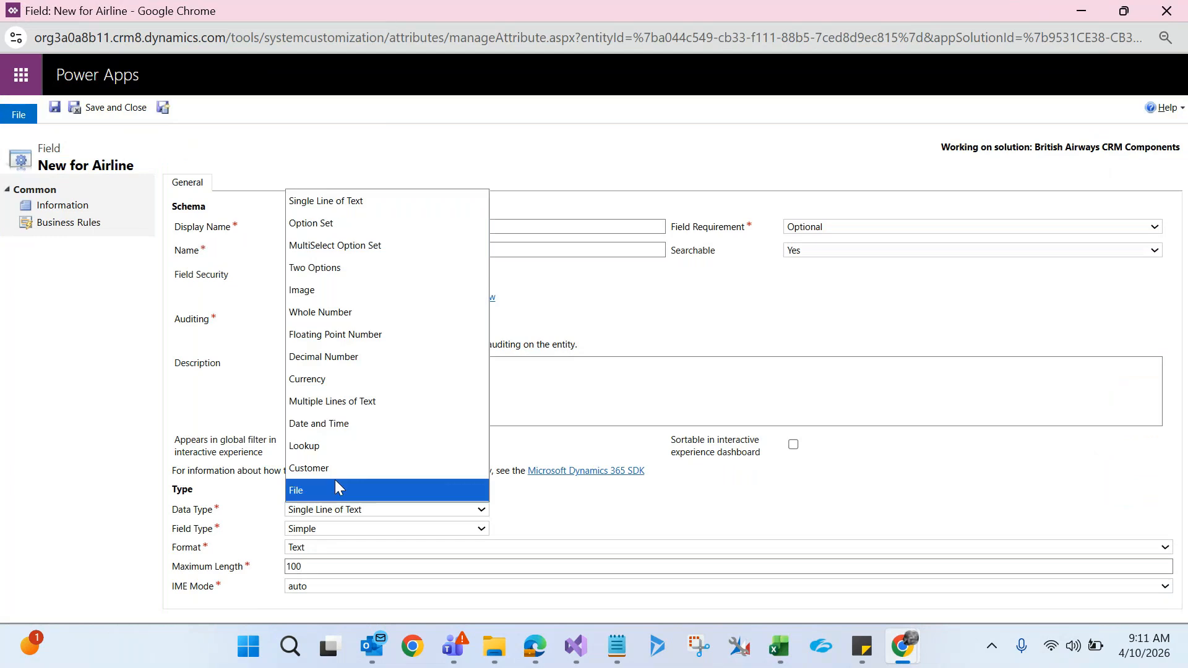
key("o")
key("Return")
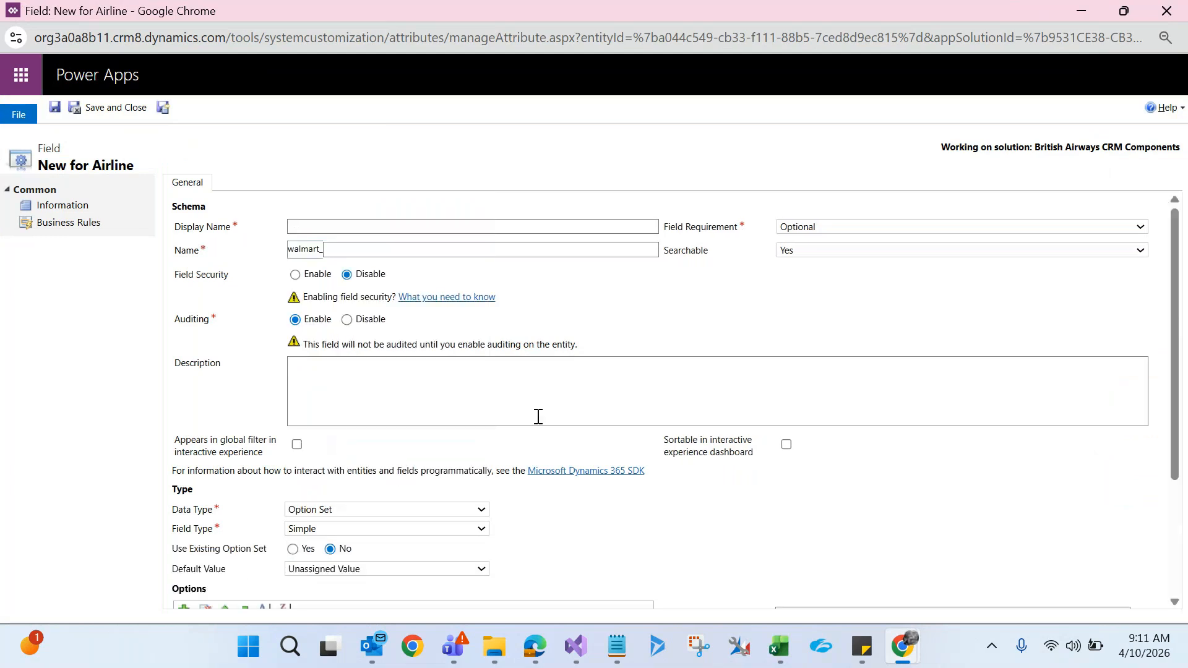
Dismiss the chat notification and make the new Airline field use the existing Final Status option set.
scroll(433, 403, "down", 3)
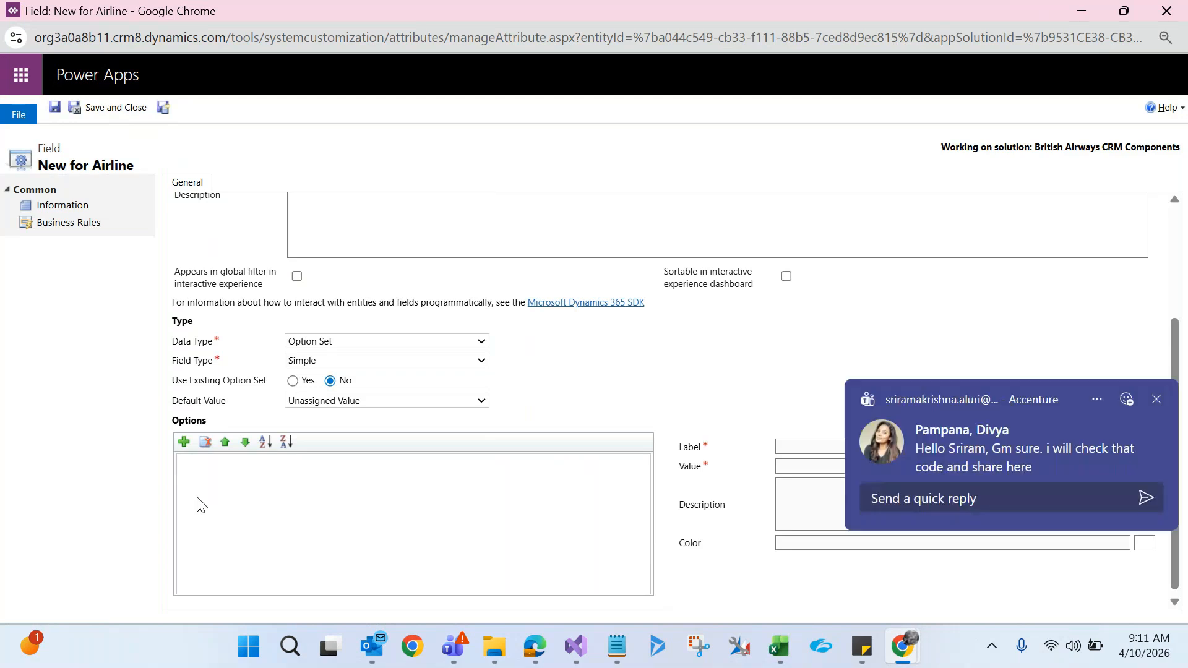
left_click(1156, 399)
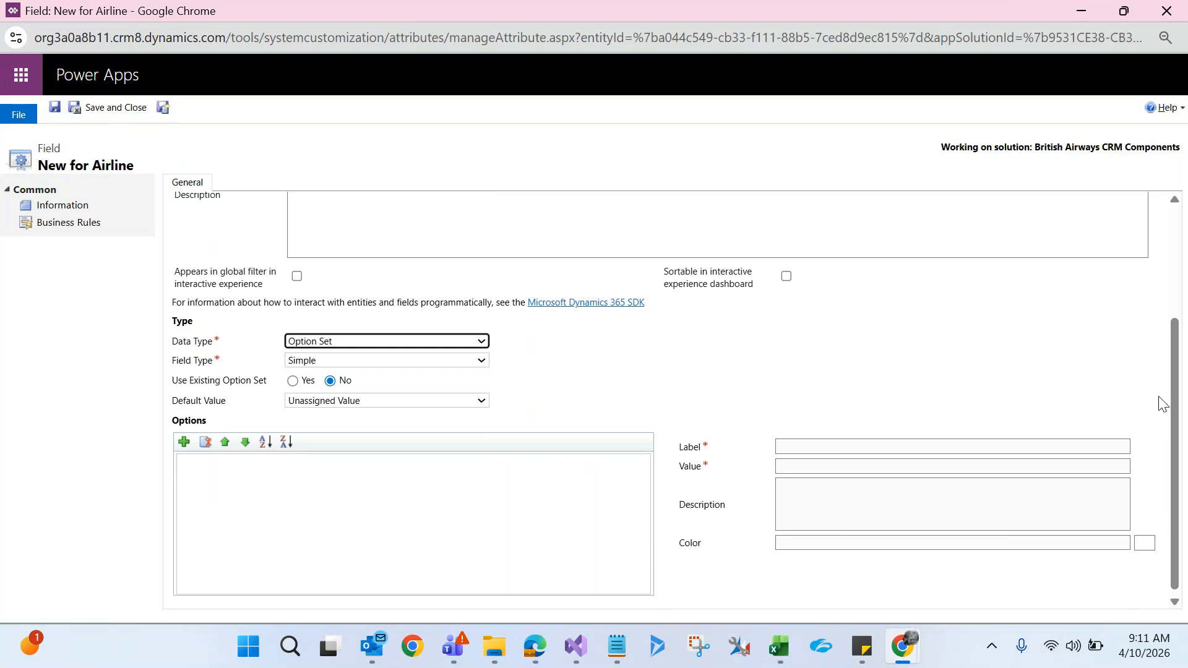
scroll(1170, 396, "up", 3)
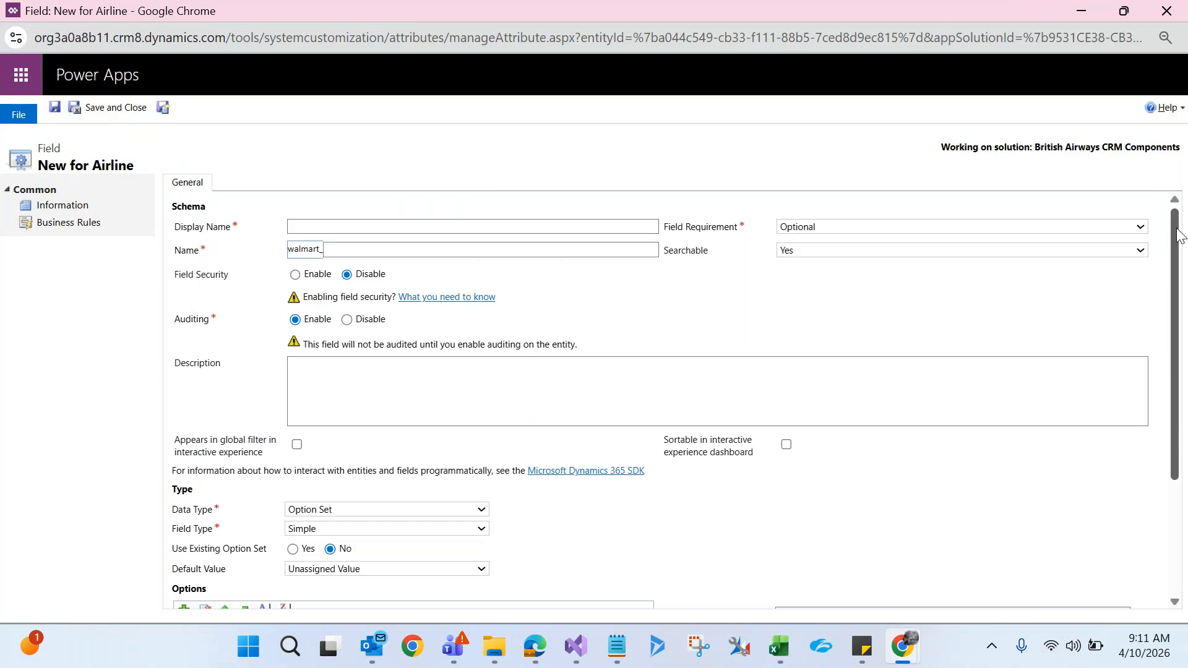
left_click_drag(1178, 229, 1183, 374)
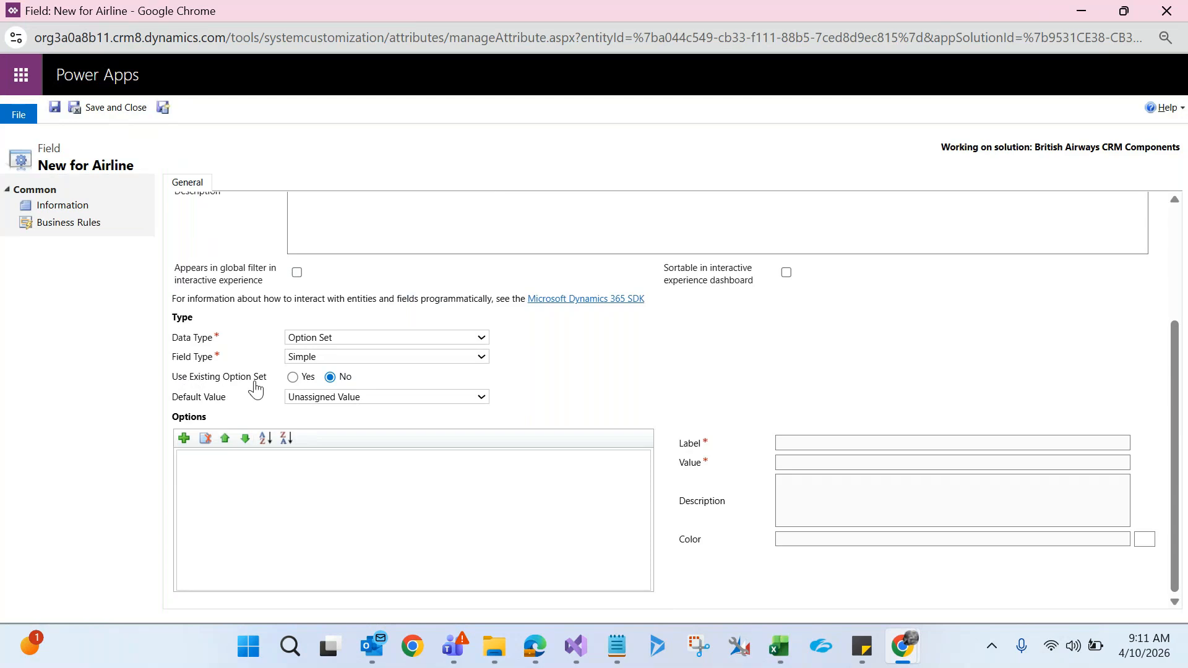
left_click(296, 379)
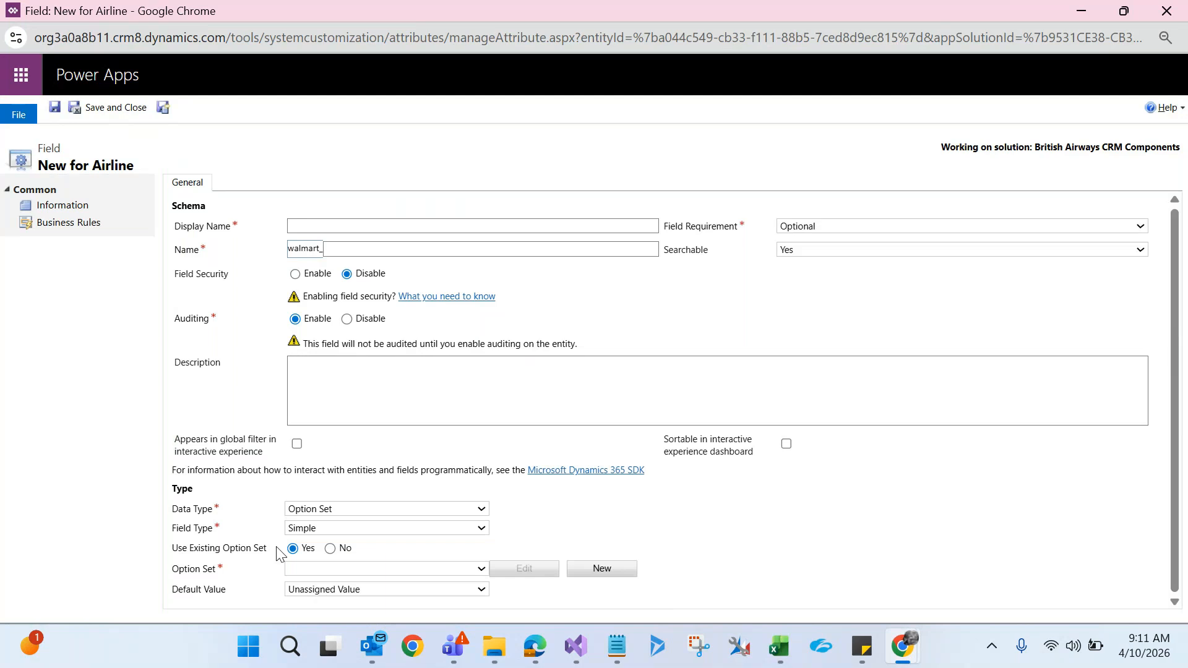
left_click(444, 573)
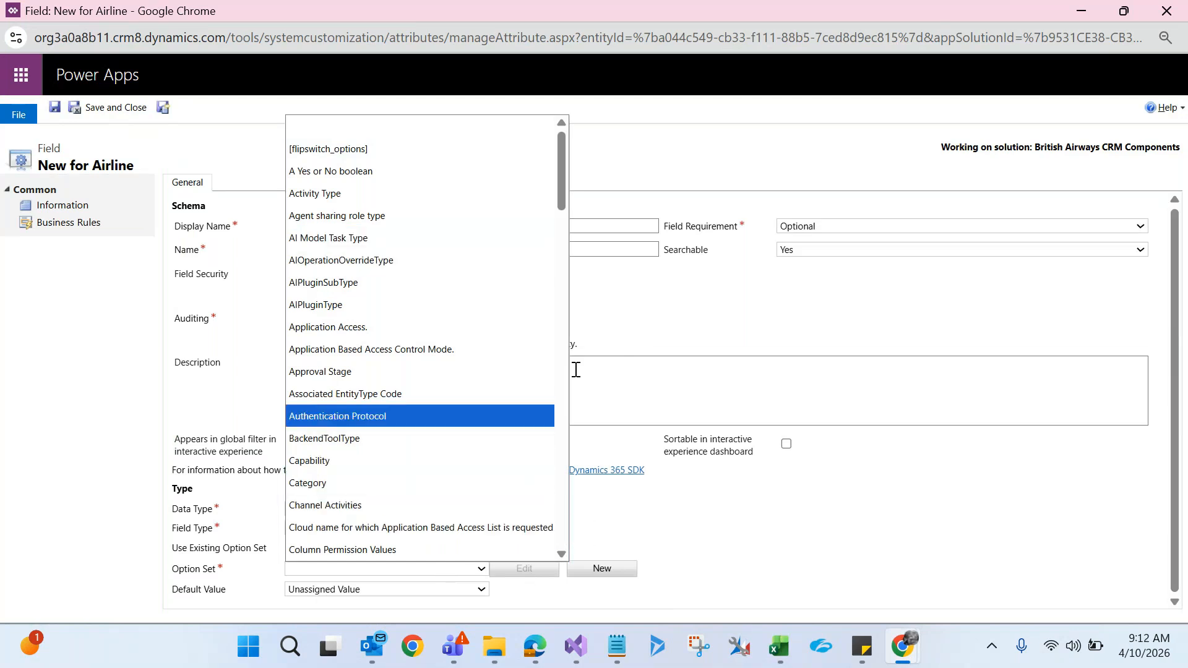
left_click_drag(563, 192, 569, 292)
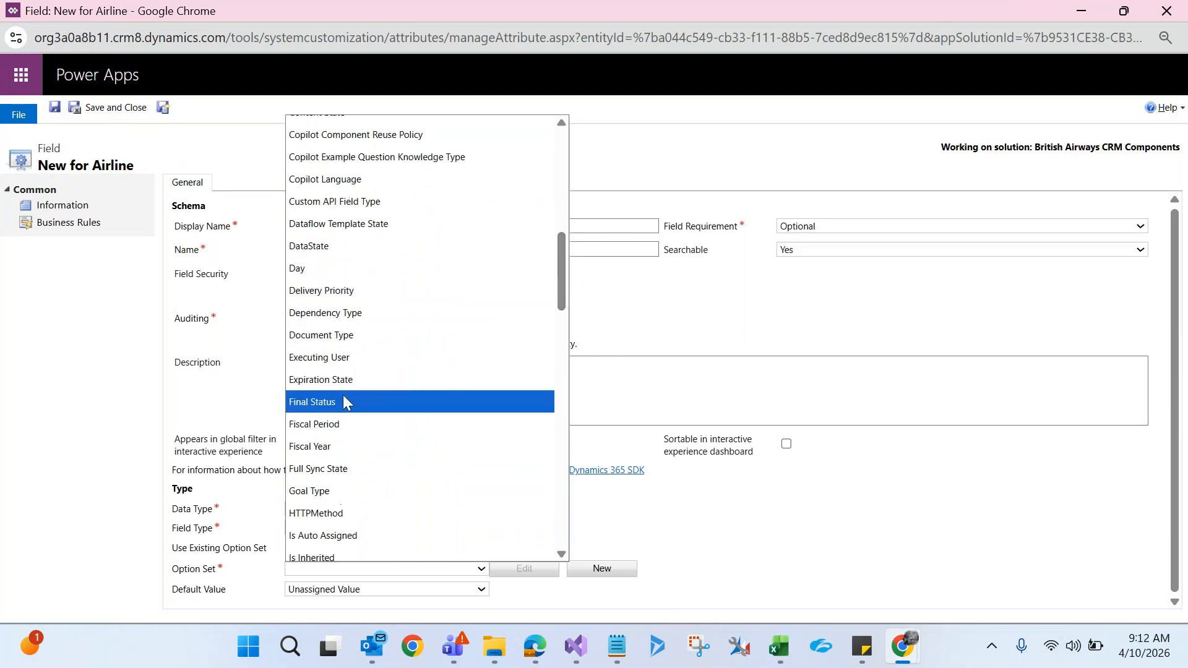
left_click(312, 404)
left_click_drag(1173, 461, 1174, 508)
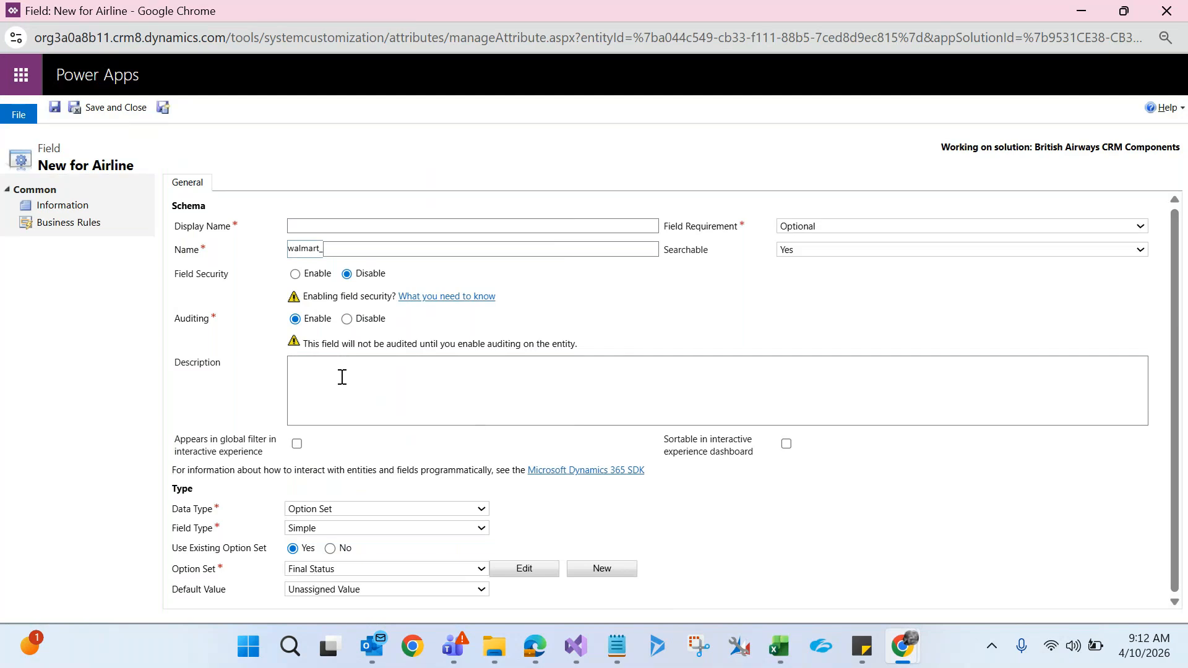
Name the new Airline field Airline Status, and save and close it.
left_click(314, 222)
type("Airline")
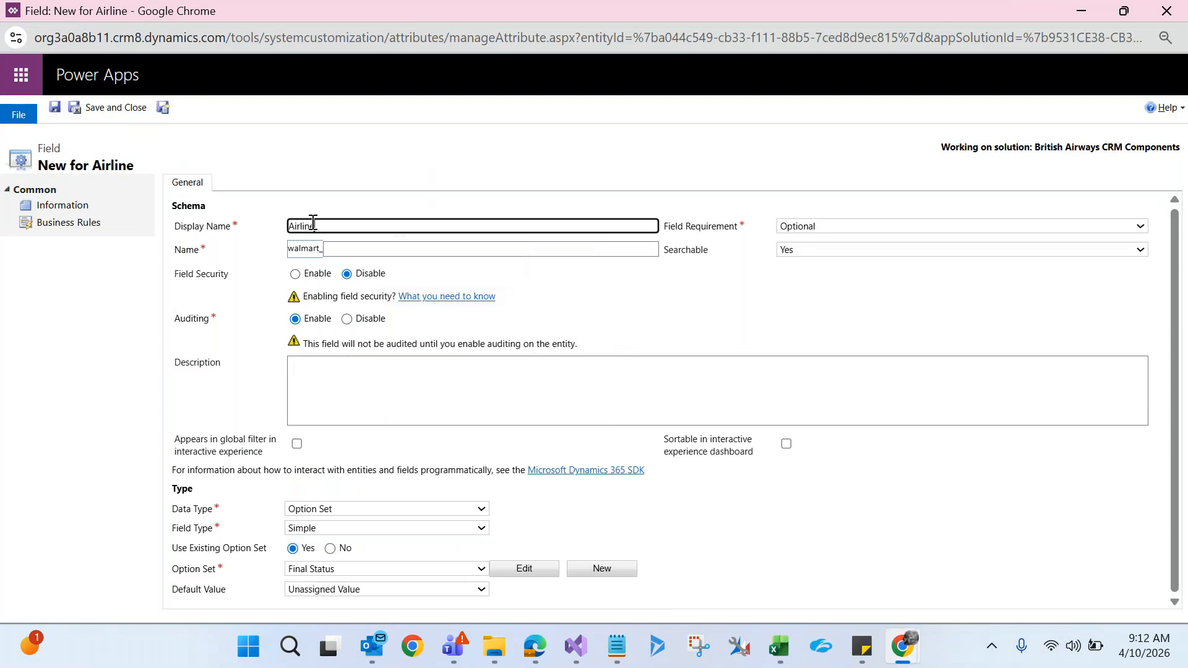
type(" Status")
left_click(158, 287)
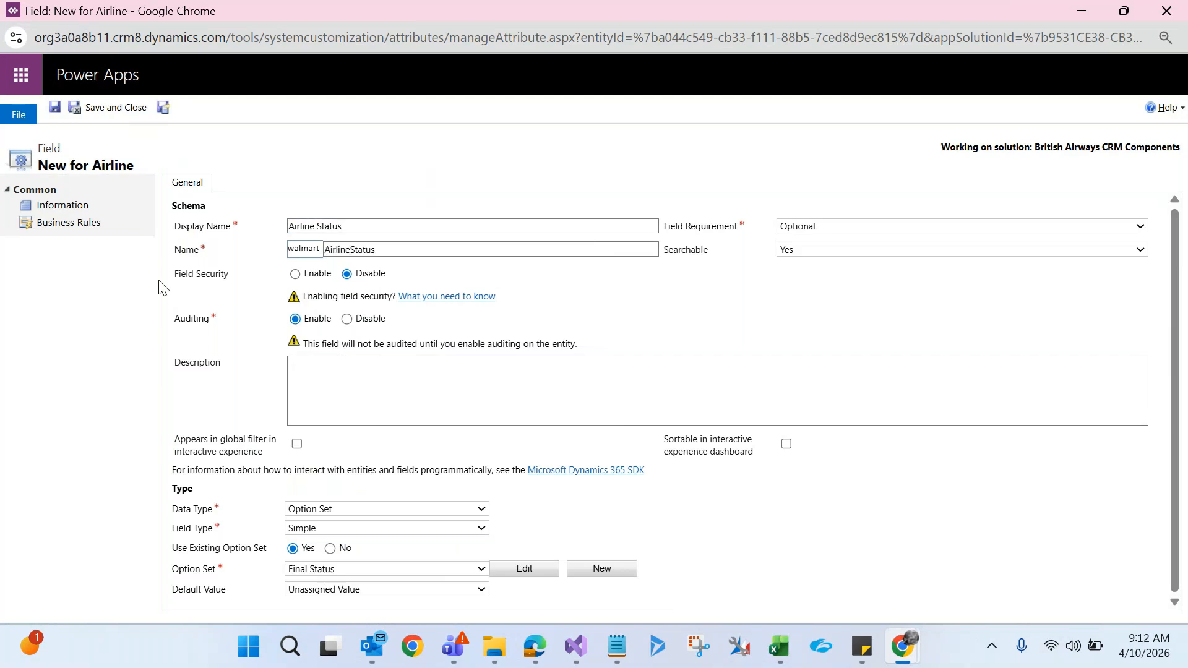
left_click(110, 108)
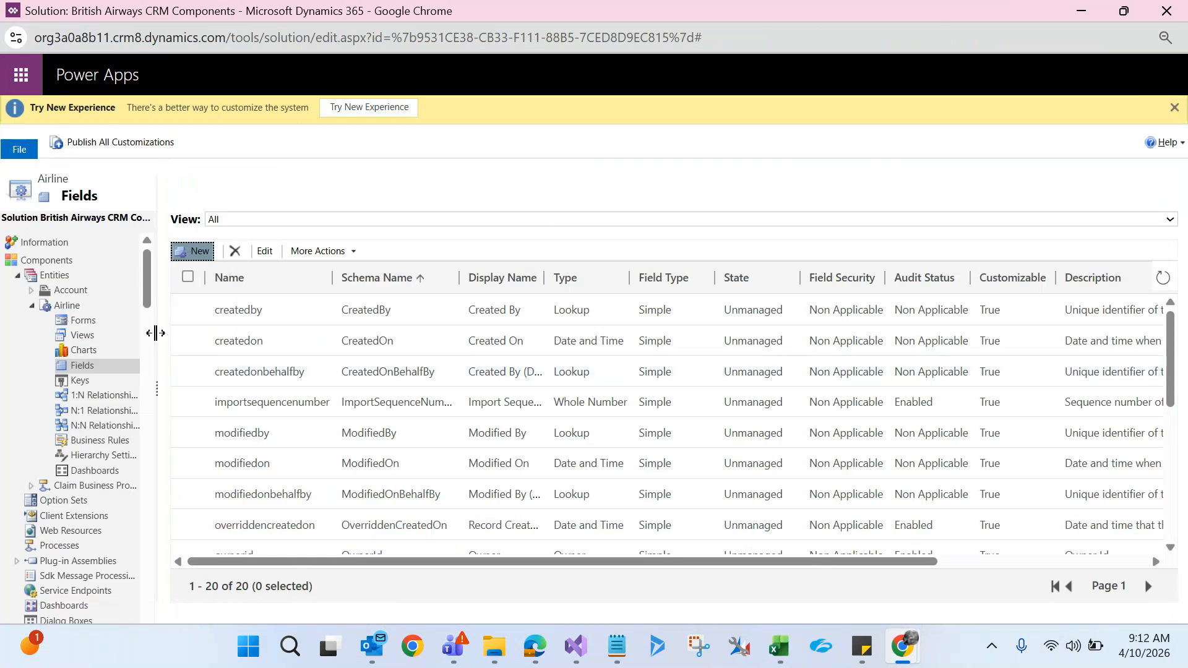
Open the Airline entity's main Information form and place the Airline Status field between Name and Owner.
left_click(83, 321)
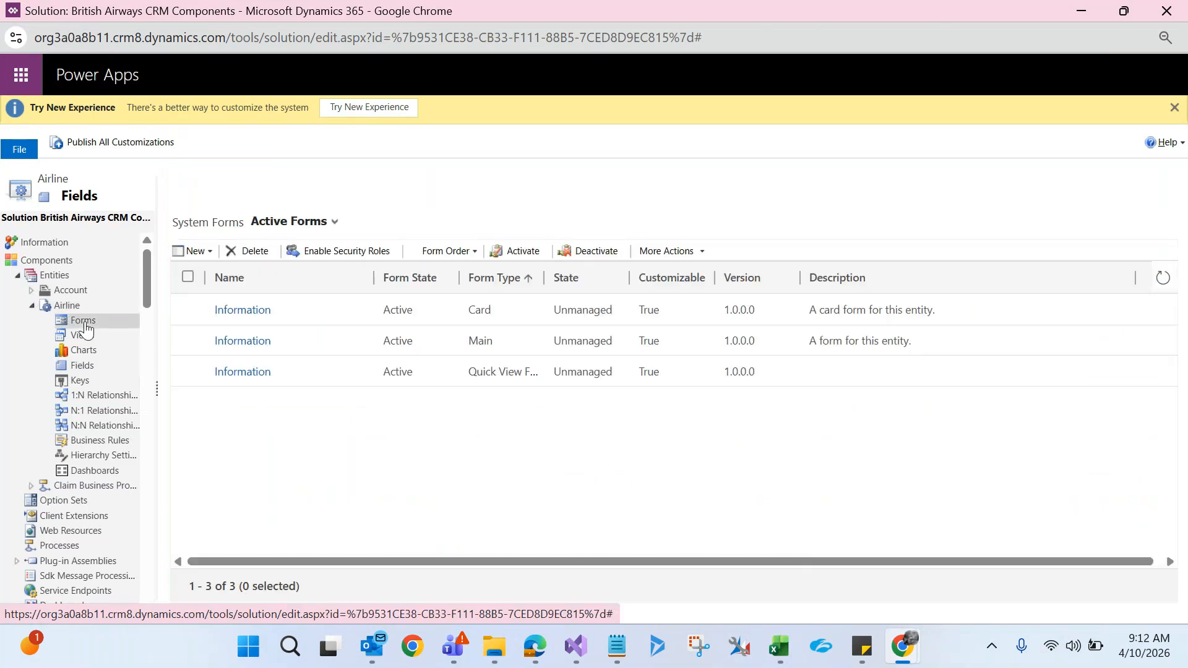
left_click(235, 346)
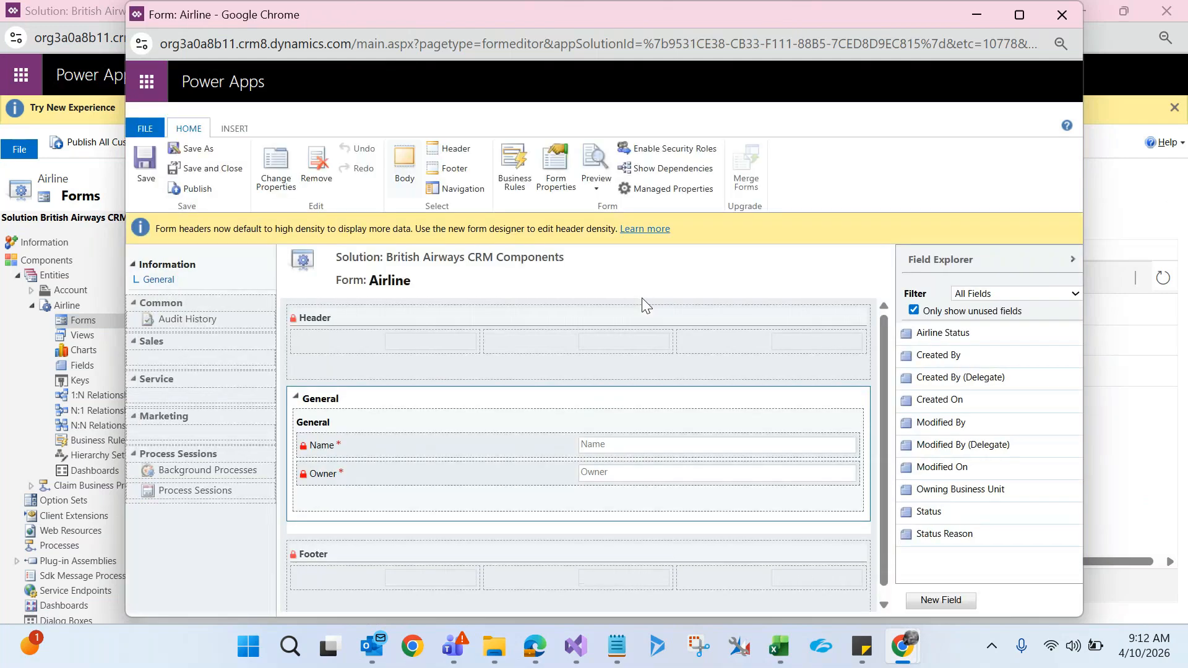
left_click(969, 336)
left_click_drag(969, 335, 537, 471)
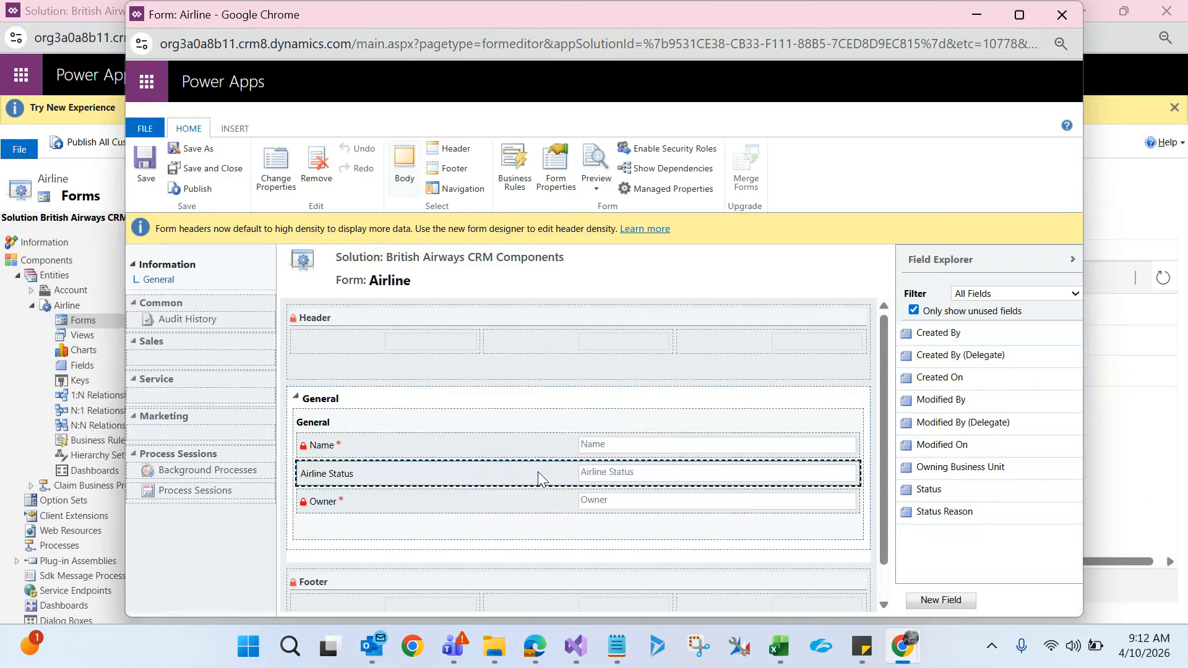
Save, publish and close the Airline form, and publish the Airline entity.
left_click(148, 166)
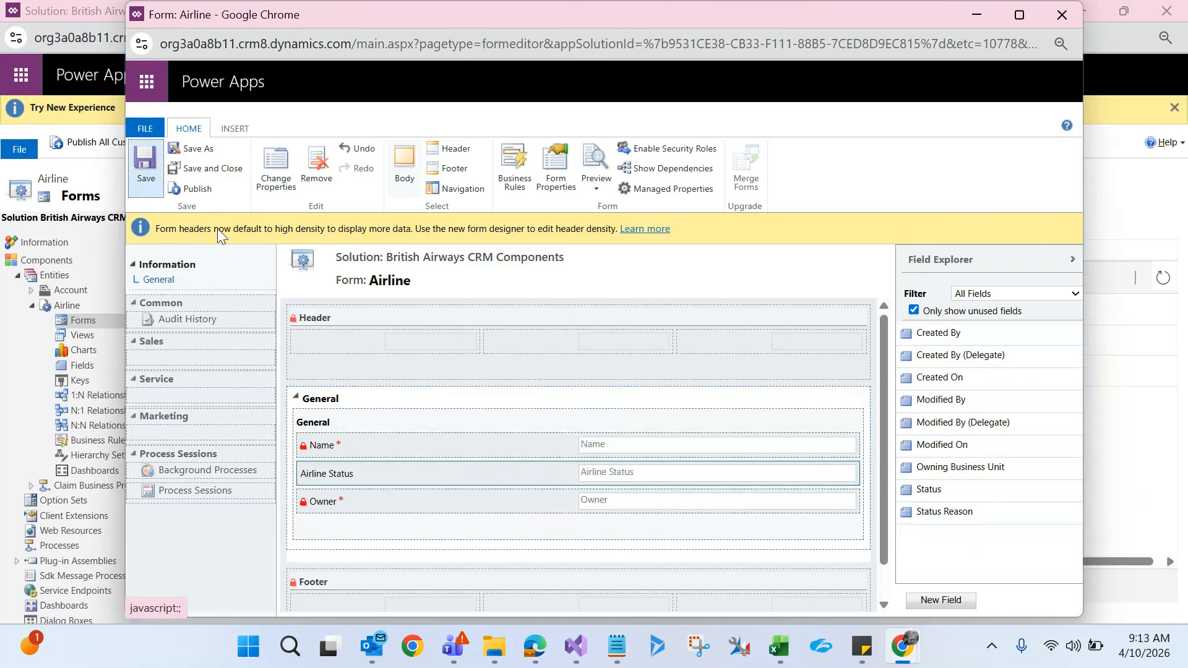
left_click(209, 197)
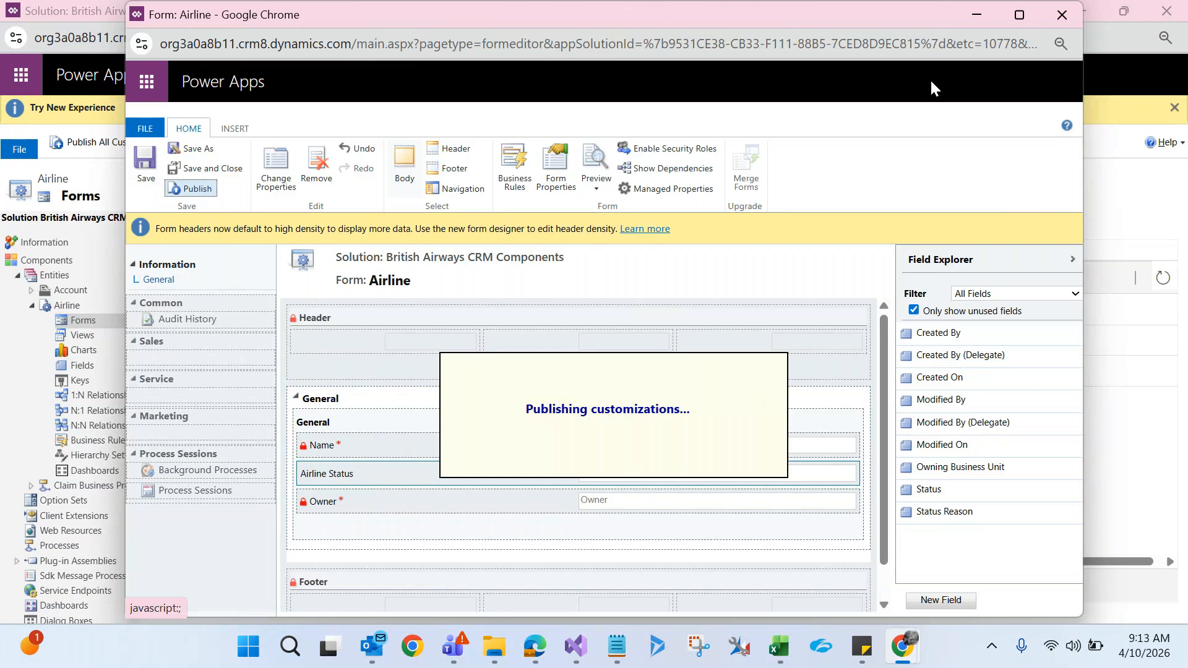
left_click(1062, 15)
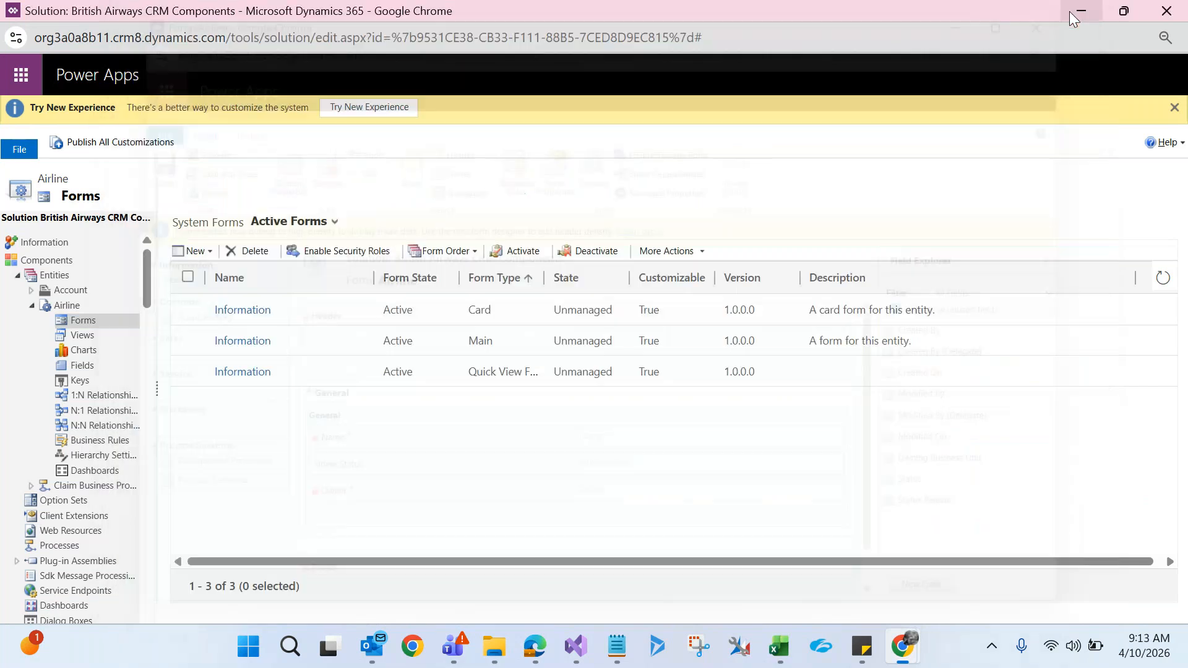
left_click(67, 311)
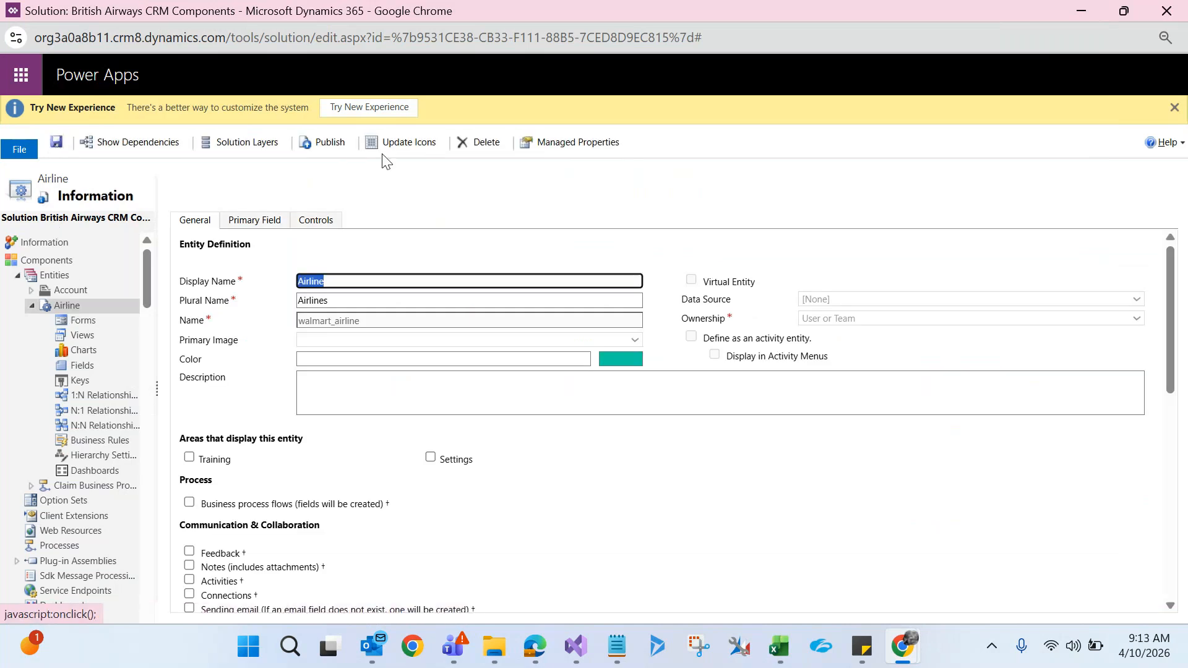
left_click(325, 143)
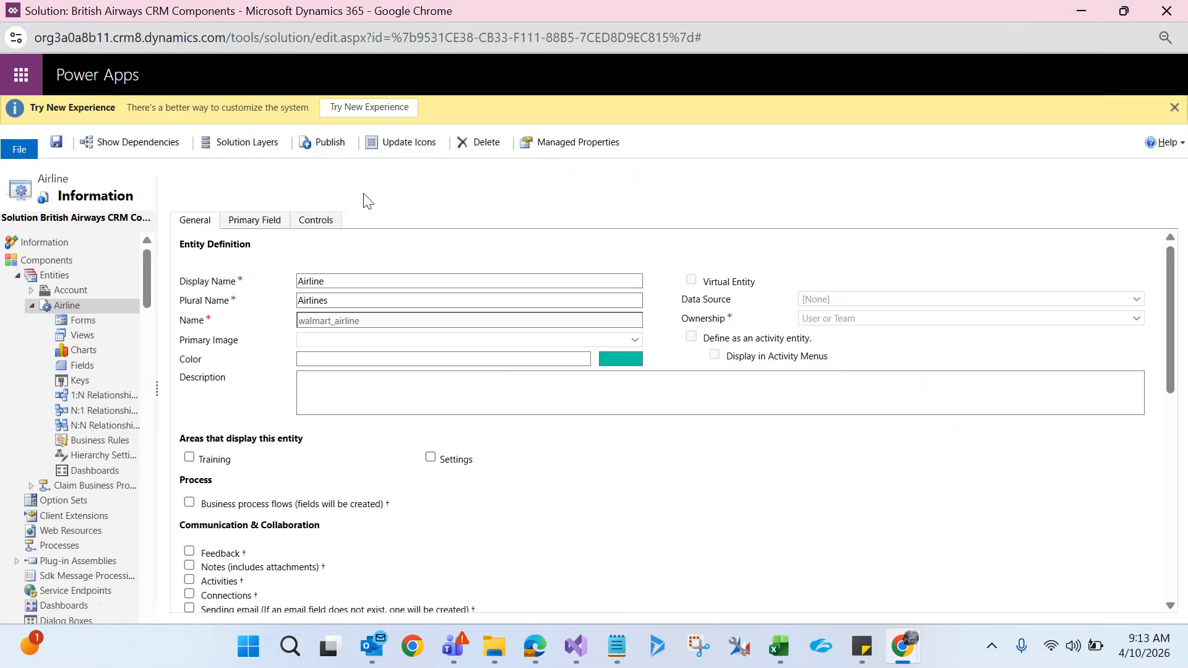
Find and select the existing Employee and Claim entities for adding to the solution.
left_click(54, 276)
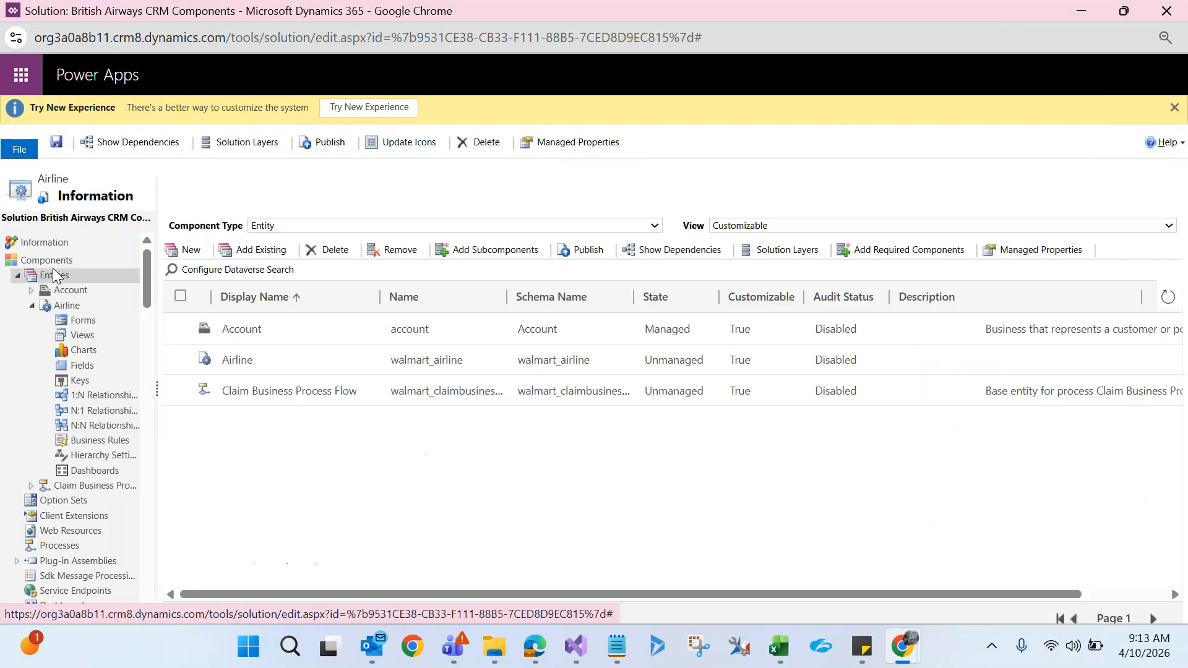
left_click(254, 245)
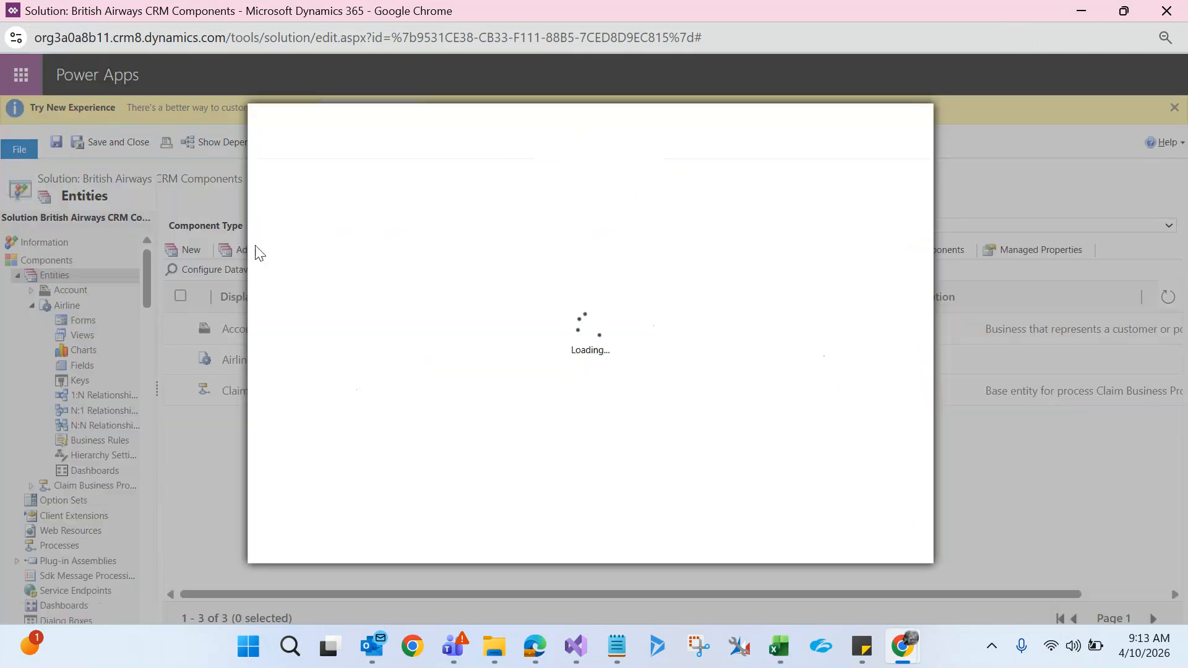
key("ctrl+f")
type("emplo")
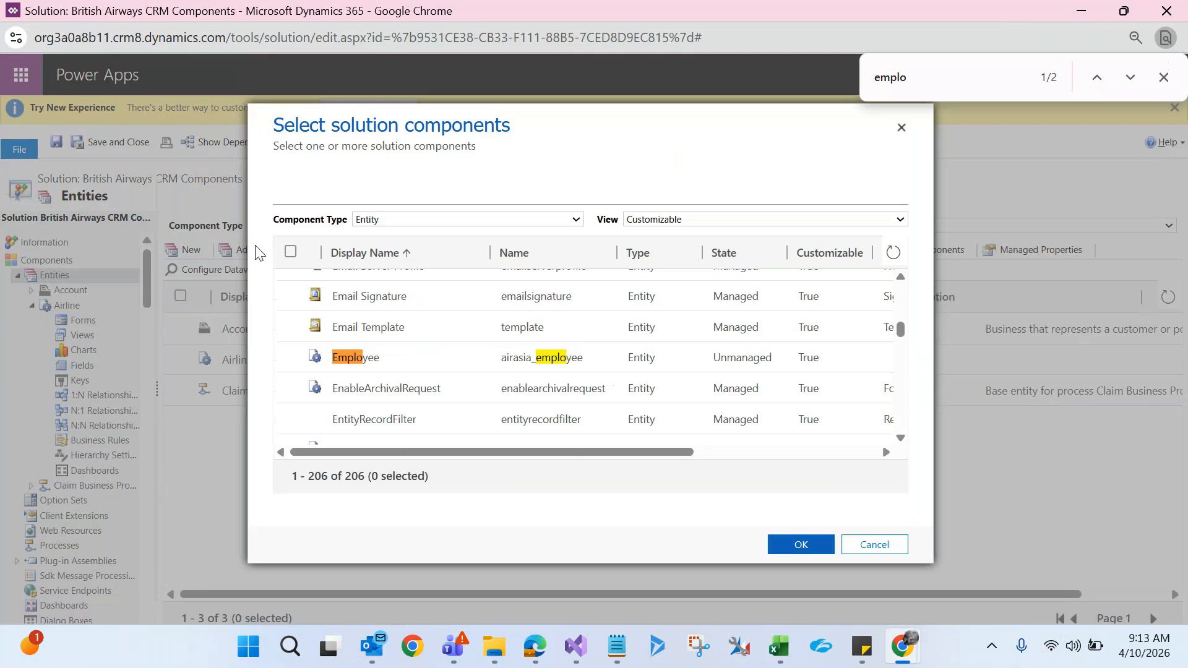
left_click(291, 358)
key("ctrl+f")
key("BackSpace")
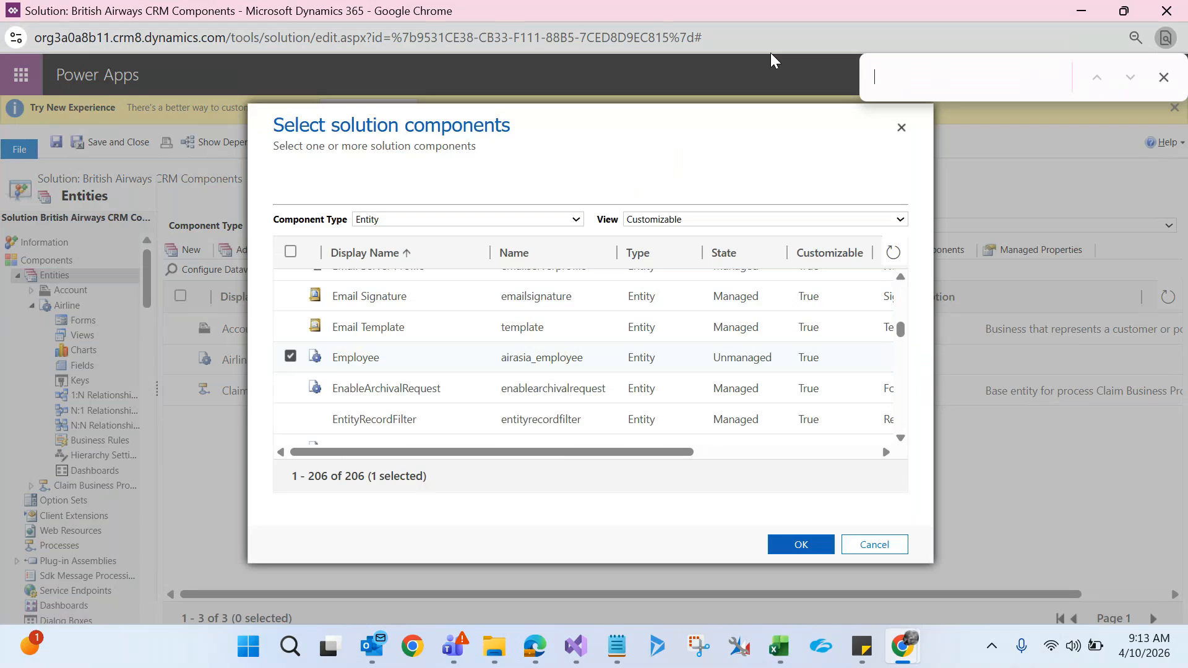
type("claim")
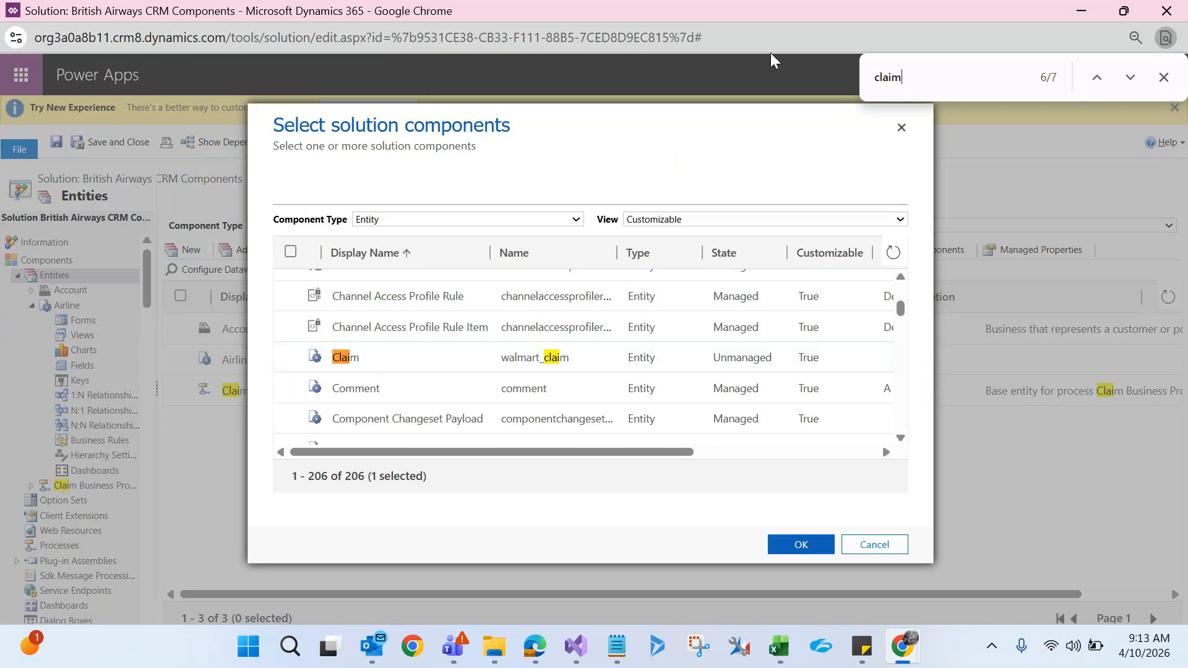
left_click(291, 357)
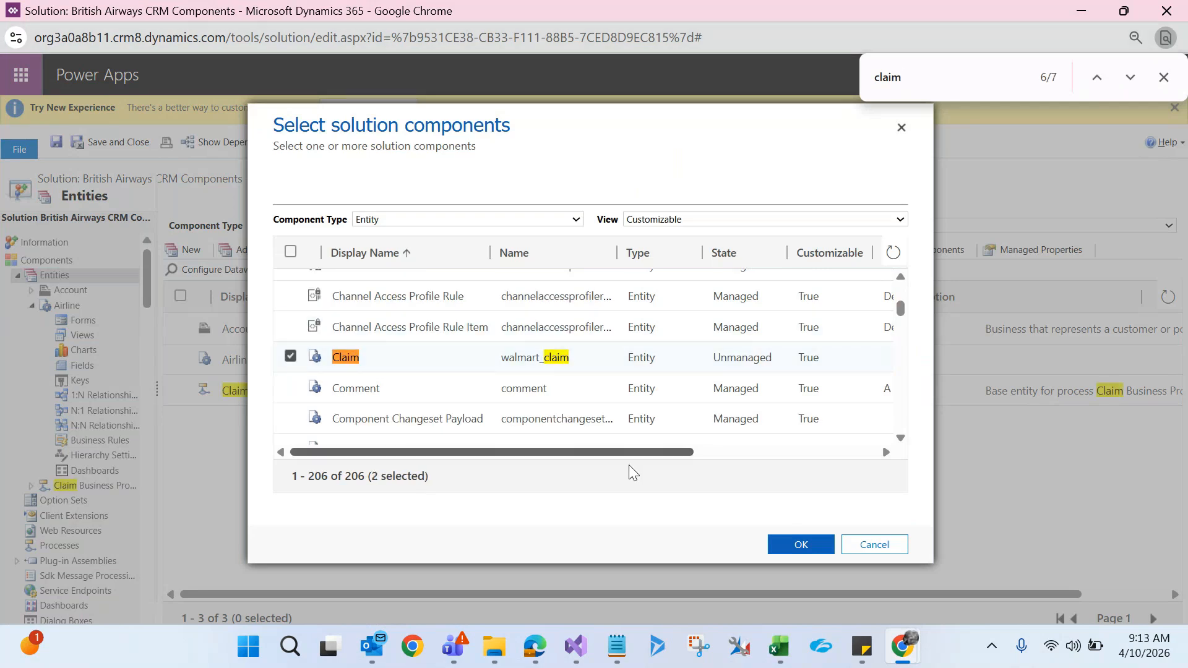
Add the Claim and Employee entities with all their assets to the solution, without including the missing required components.
left_click(804, 544)
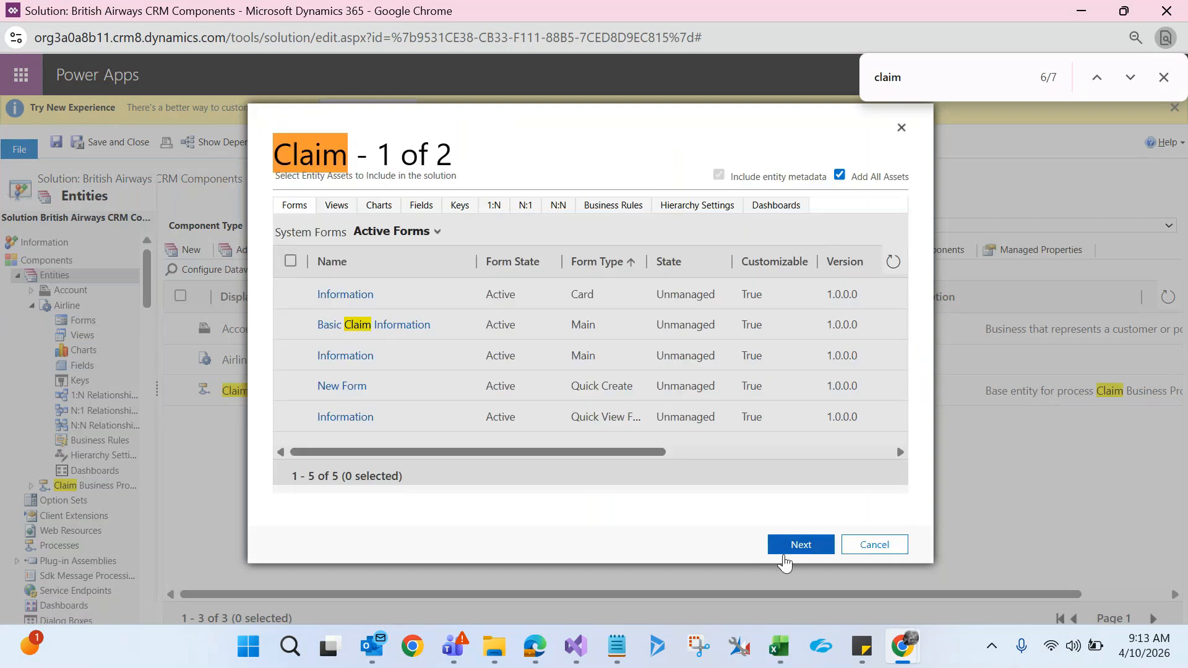
left_click(787, 548)
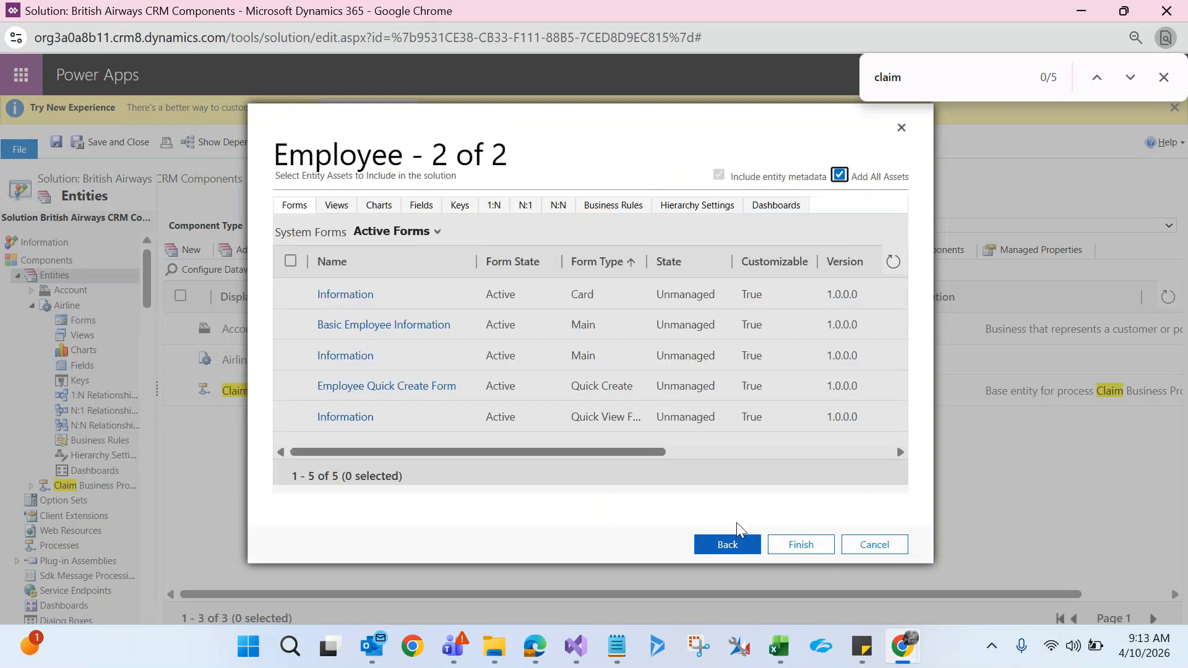
left_click(801, 545)
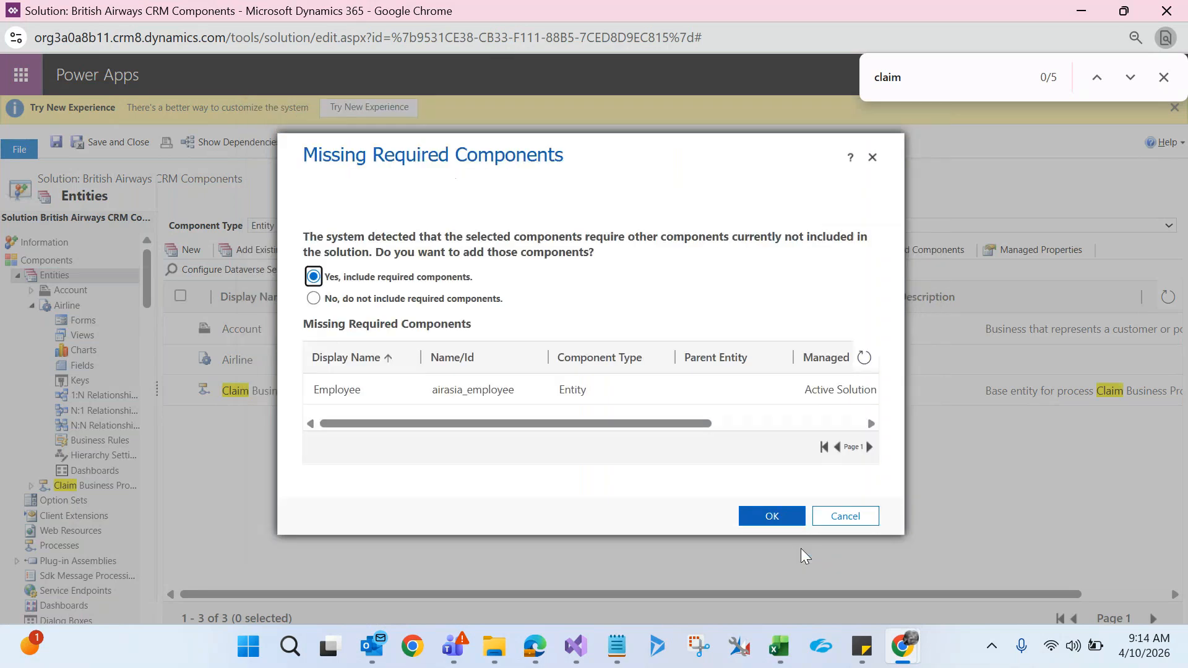
left_click(424, 300)
left_click(765, 517)
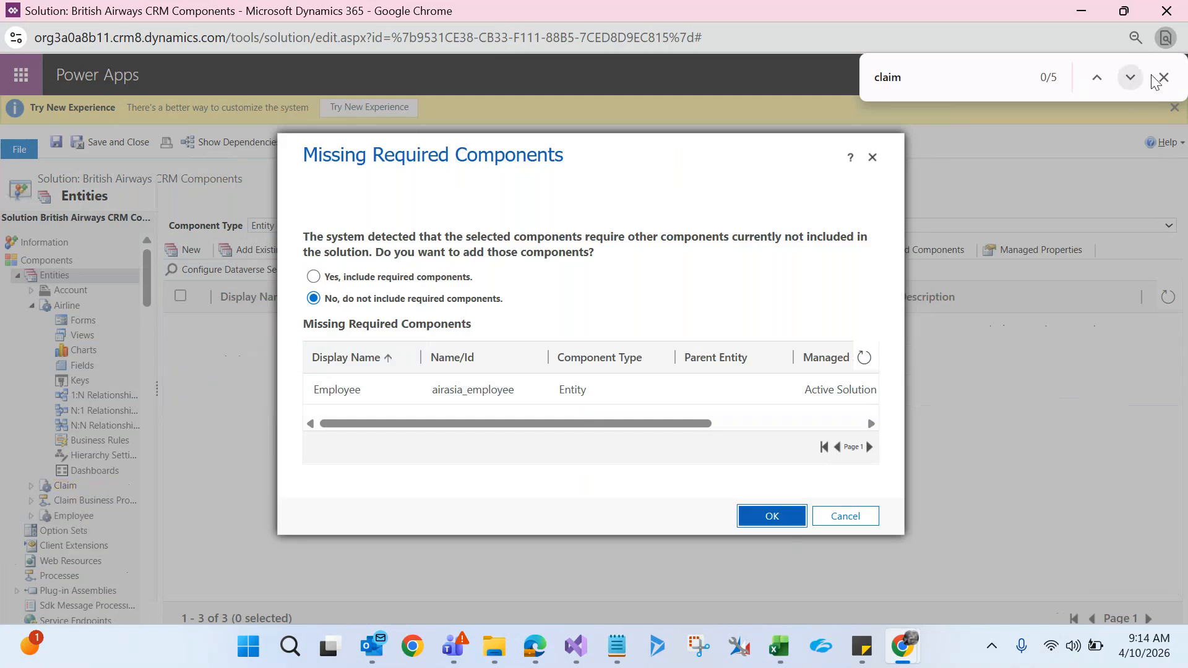
left_click(1154, 78)
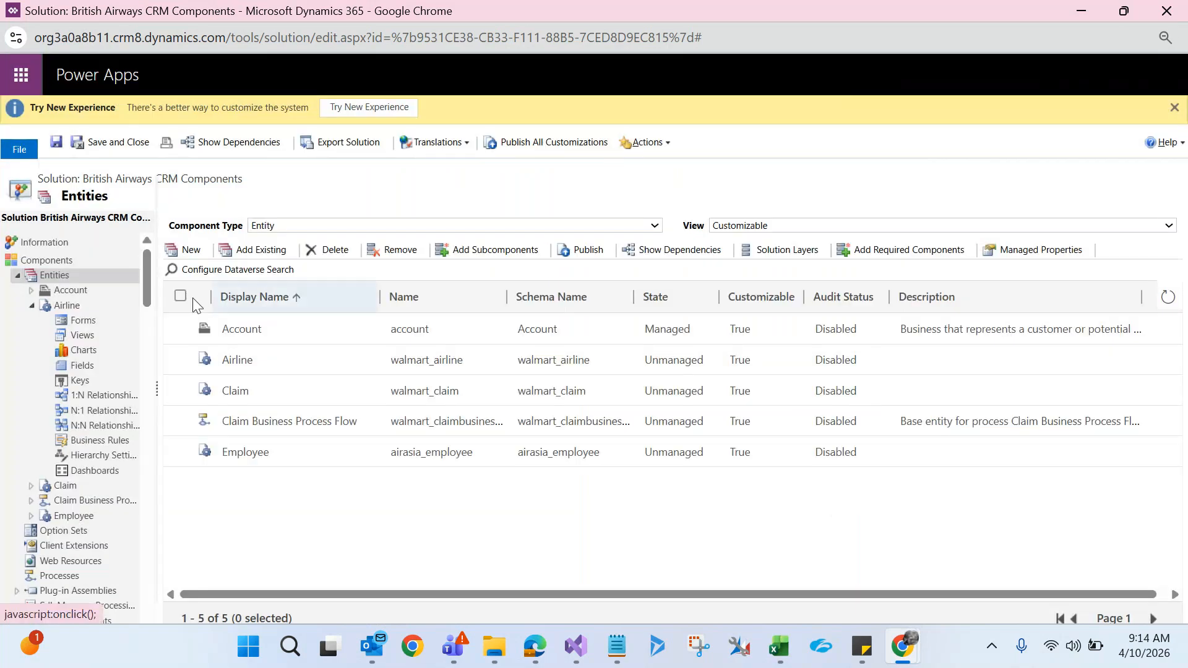
Start a new field on the Claim entity in a maximized window and name it Claim Final Status.
left_click(32, 487)
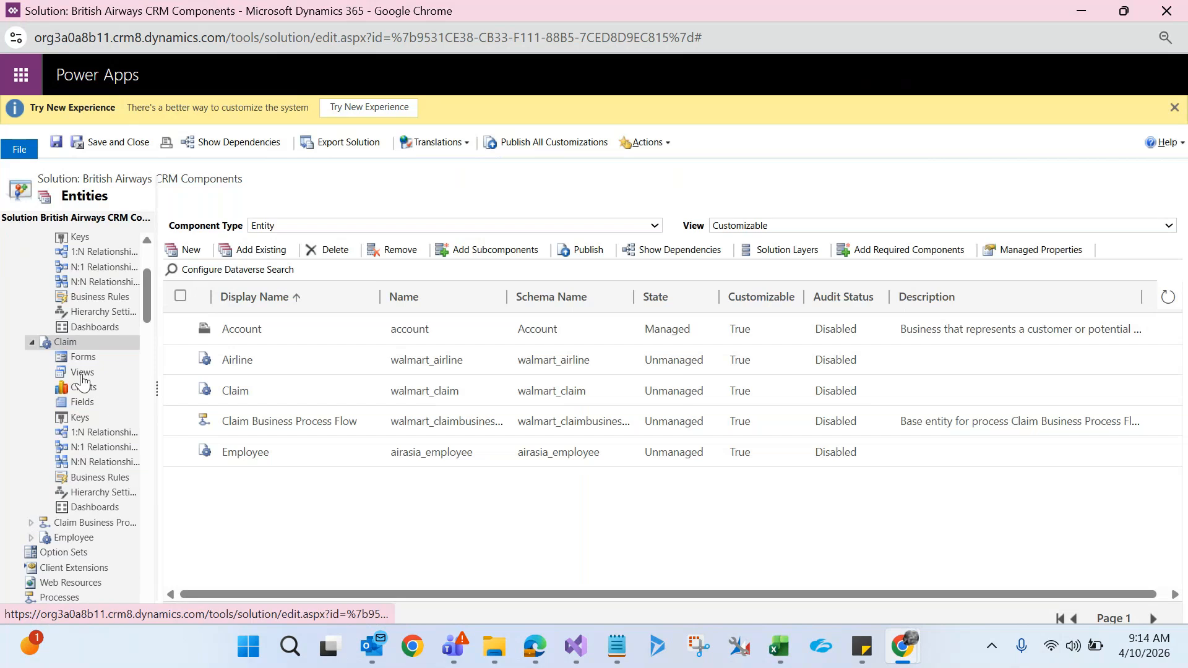
left_click(88, 406)
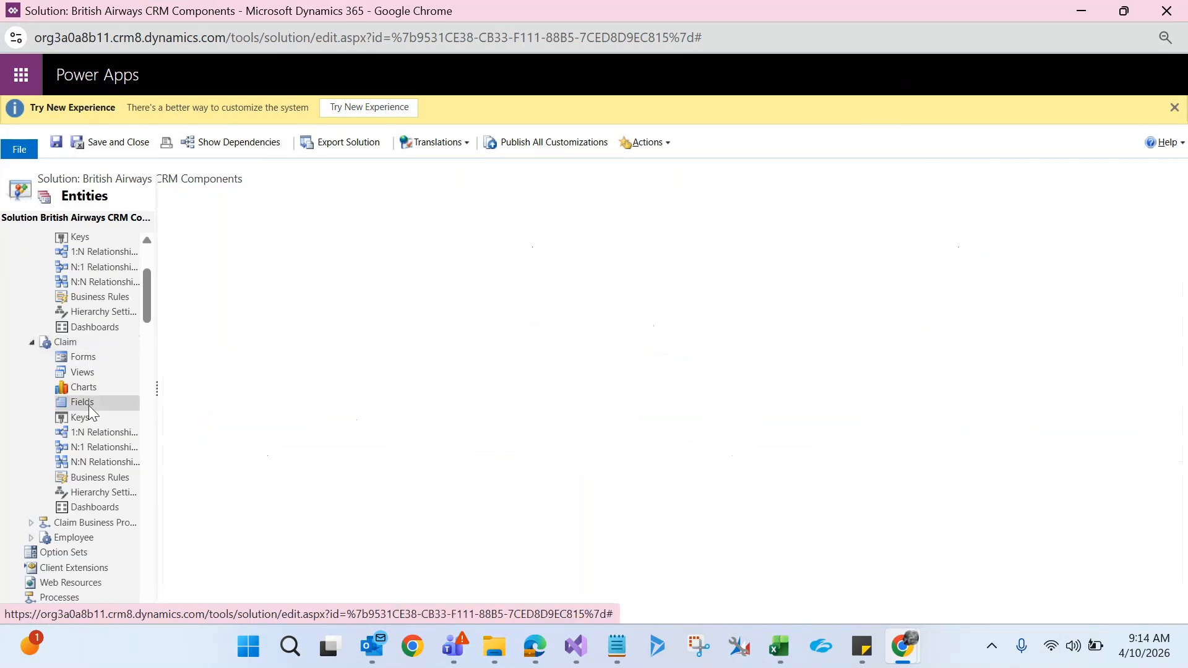
left_click(192, 252)
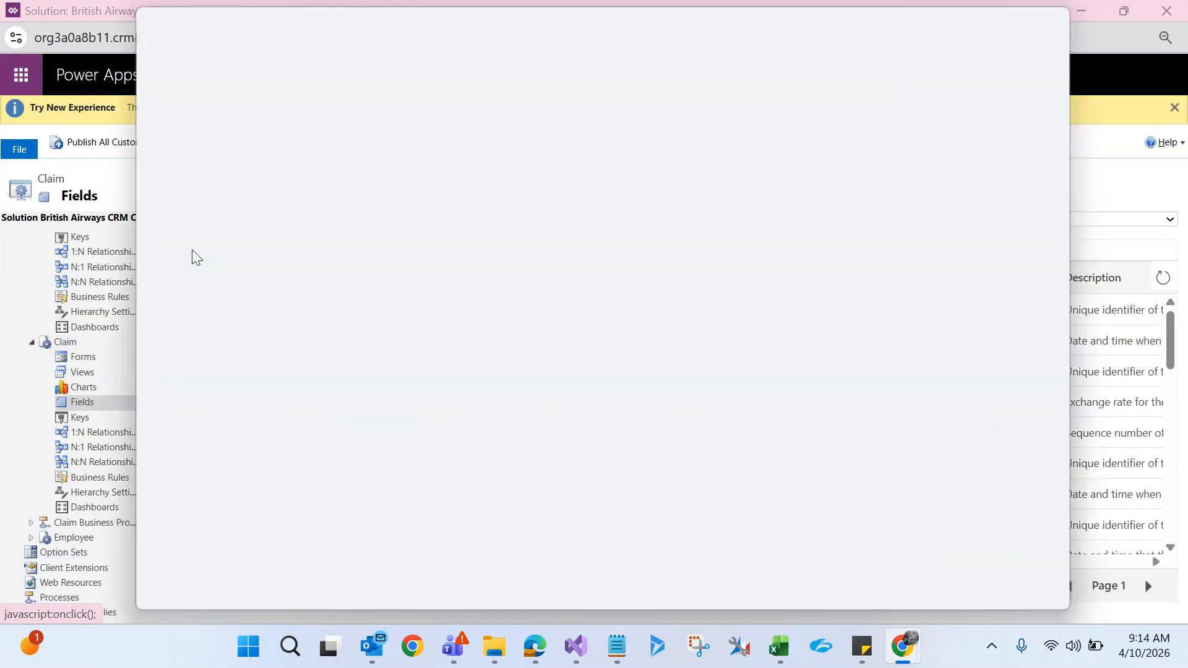
double_click(421, 20)
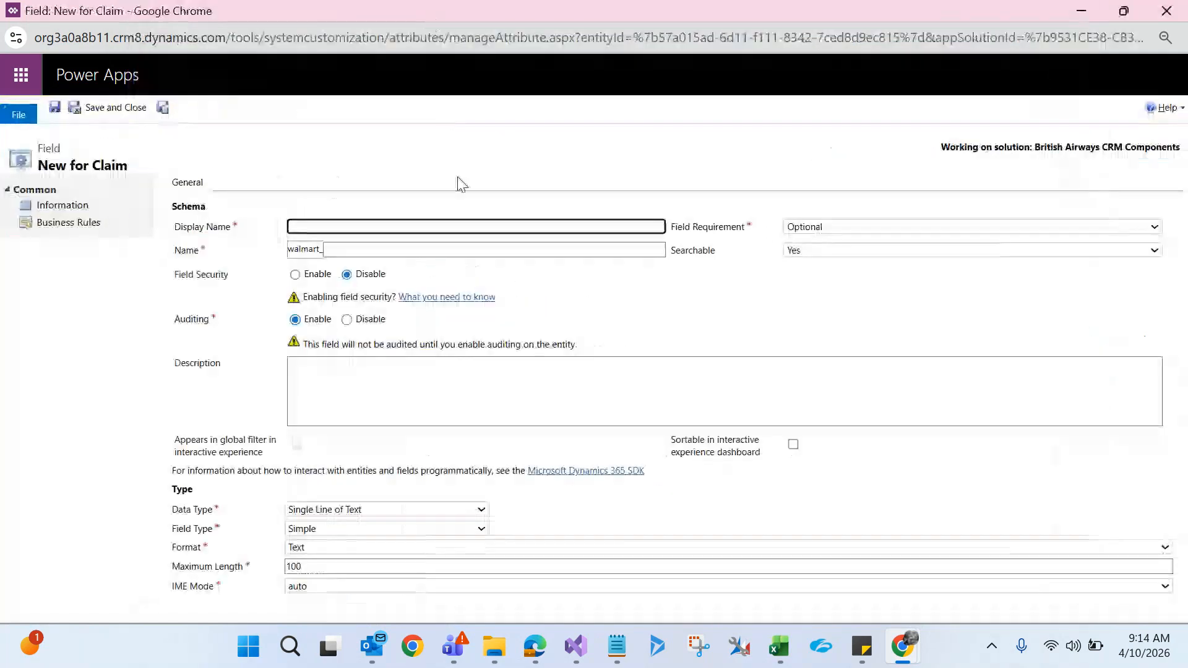
type("Claim")
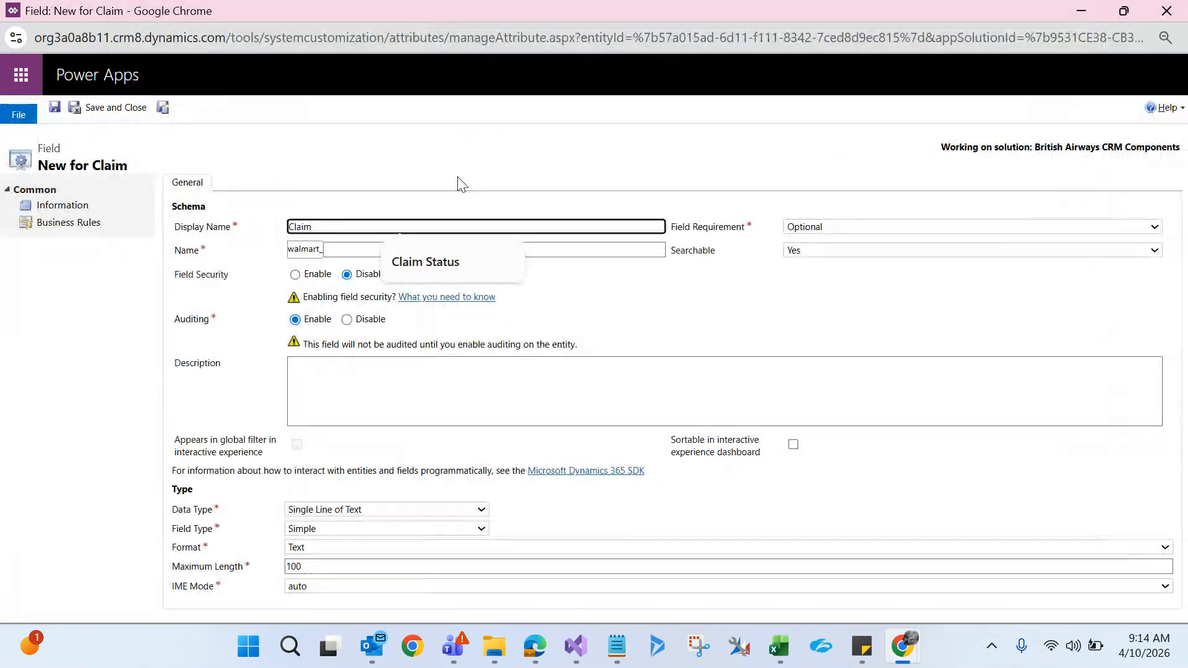
type(" Fina")
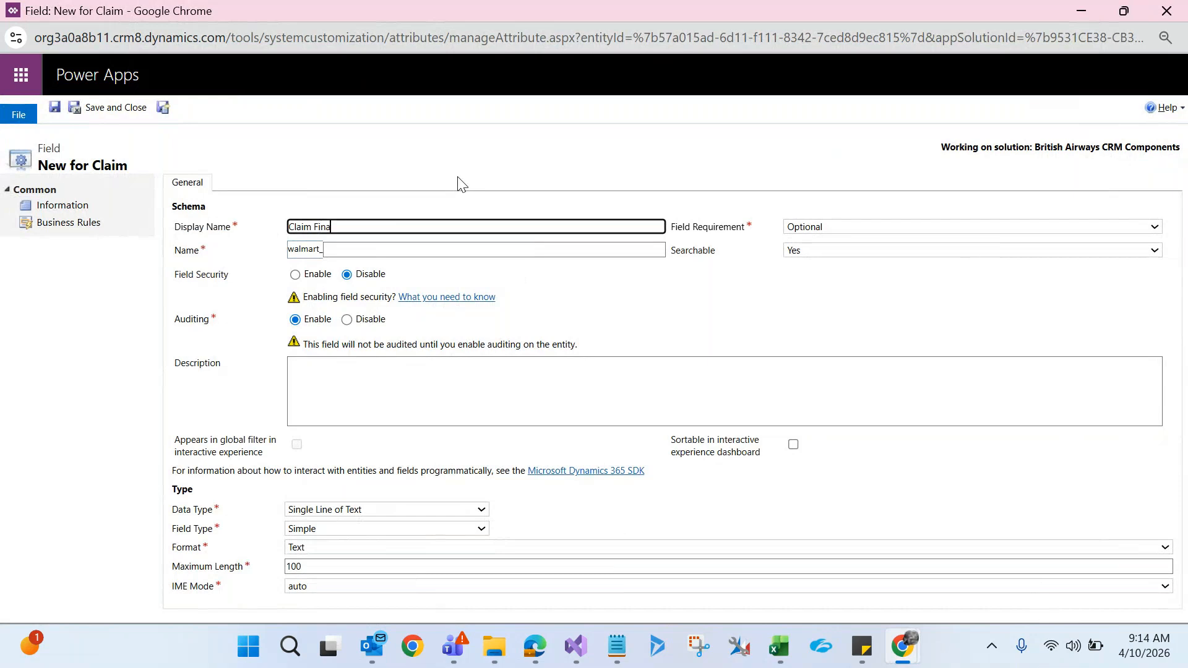
type("l Status")
left_click(461, 184)
Make Claim Final Status an Option Set field that uses the existing Final Status option set, and save and close it.
left_click(362, 511)
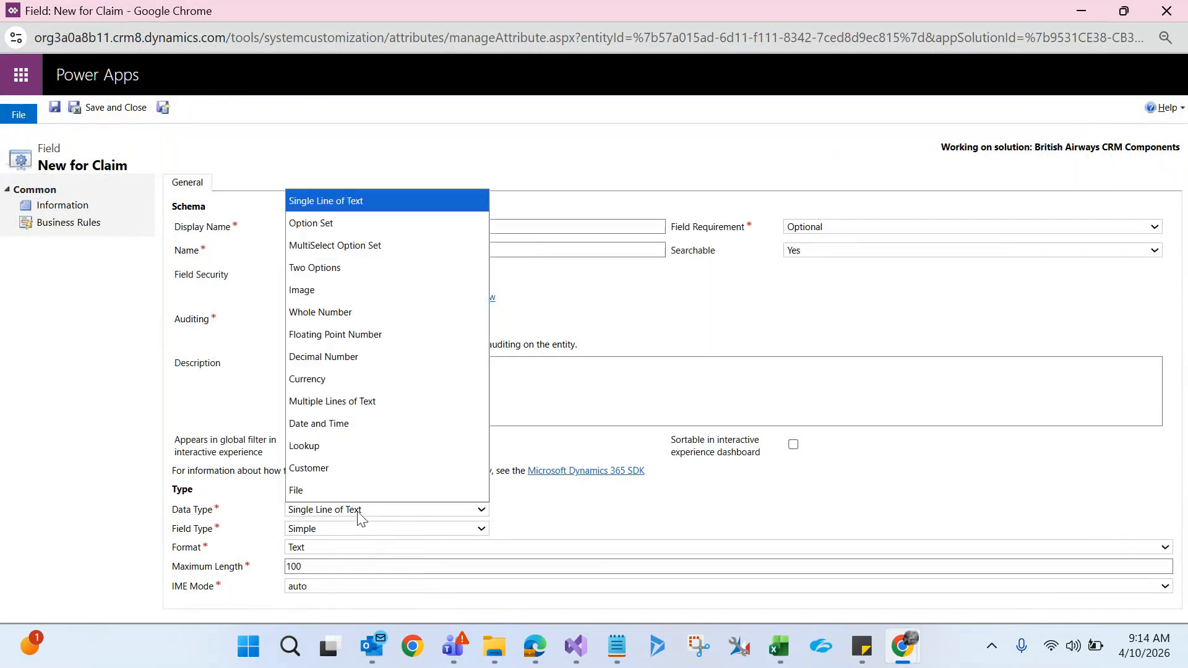
left_click(359, 224)
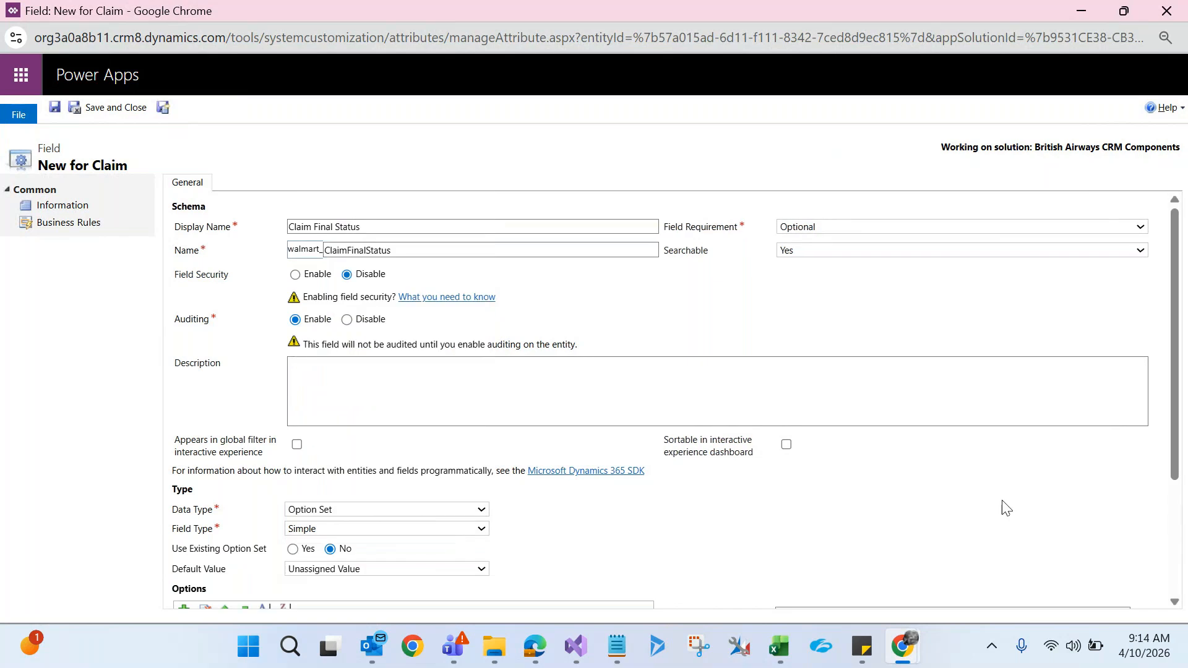
left_click(1173, 514)
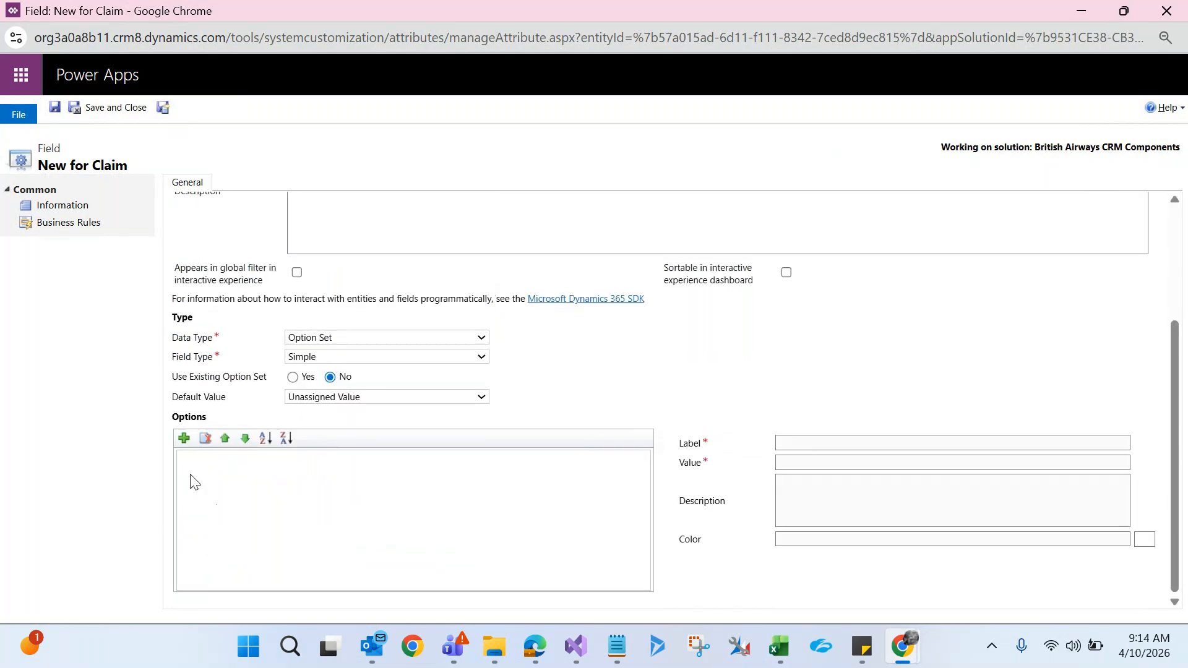
left_click(293, 378)
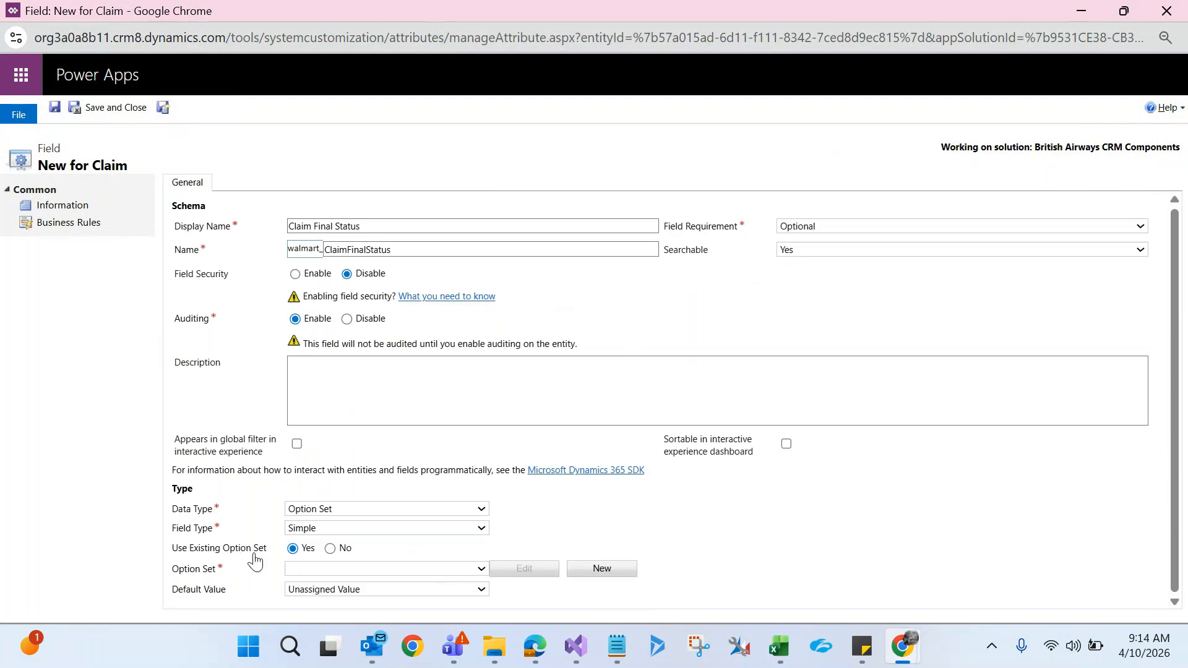
left_click(303, 570)
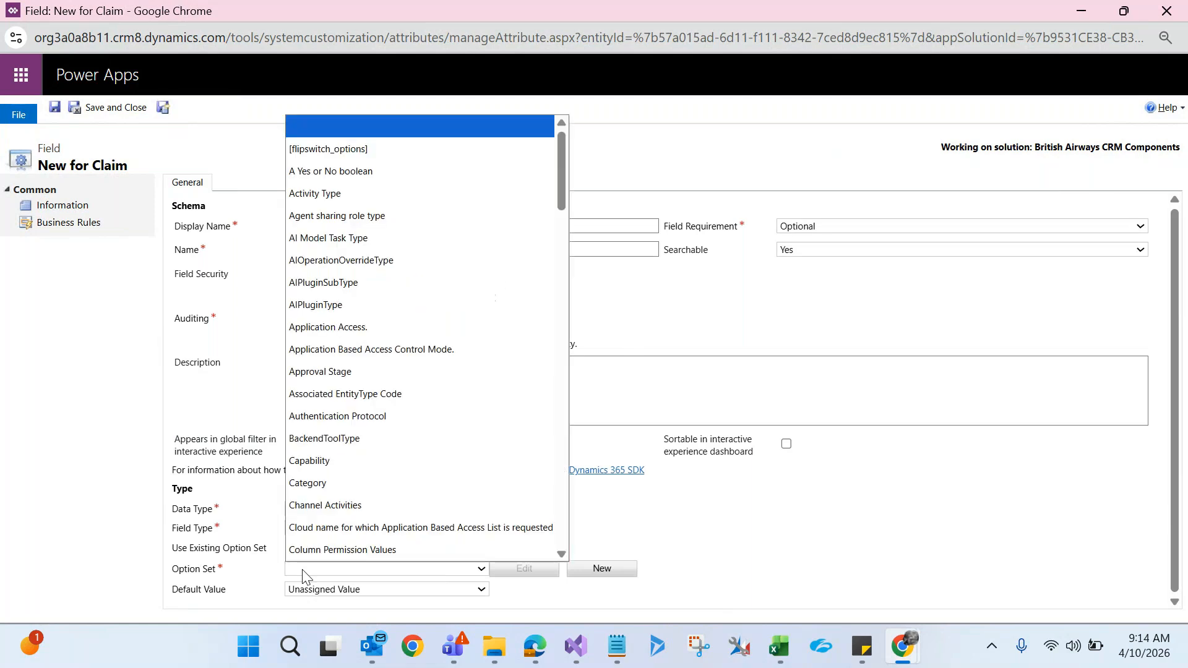
key("f")
key("Return")
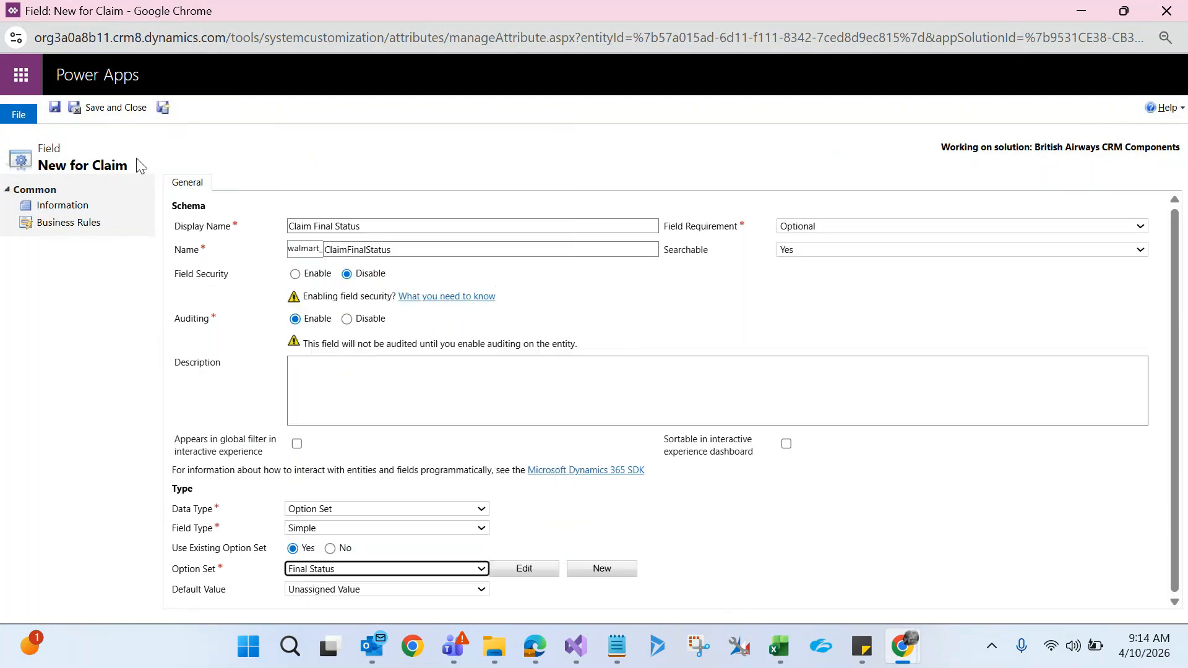
left_click(119, 107)
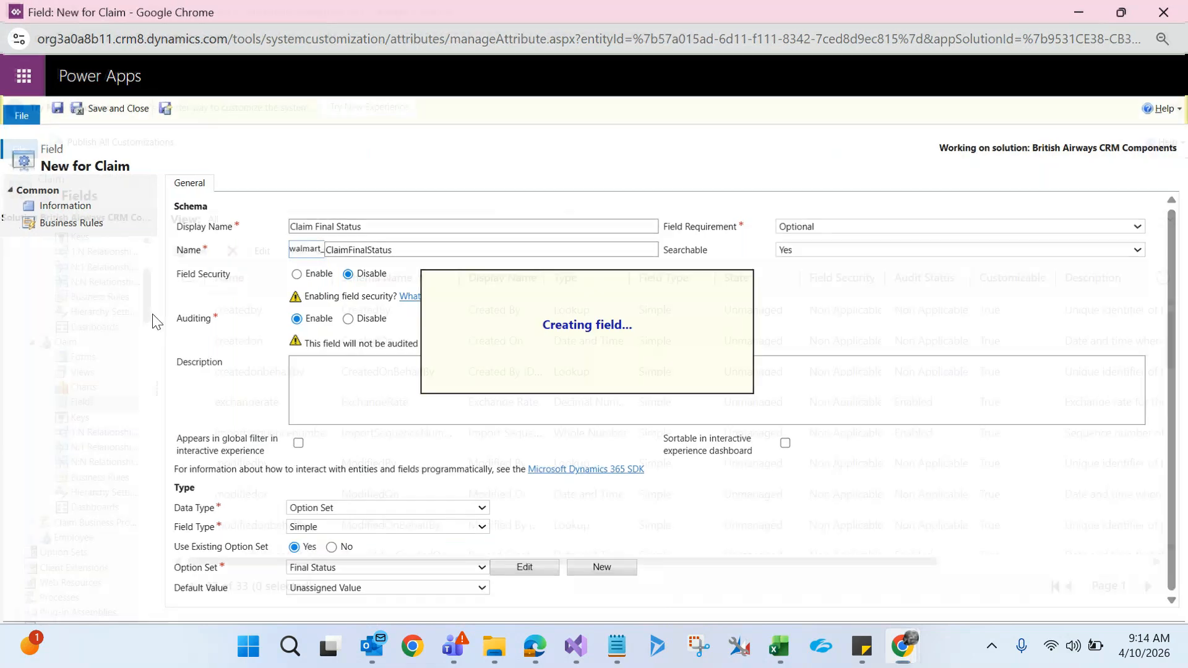
Place Claim Final Status below Problem Description on the Claim entity's main Information form, then save, publish and close the form.
left_click(84, 355)
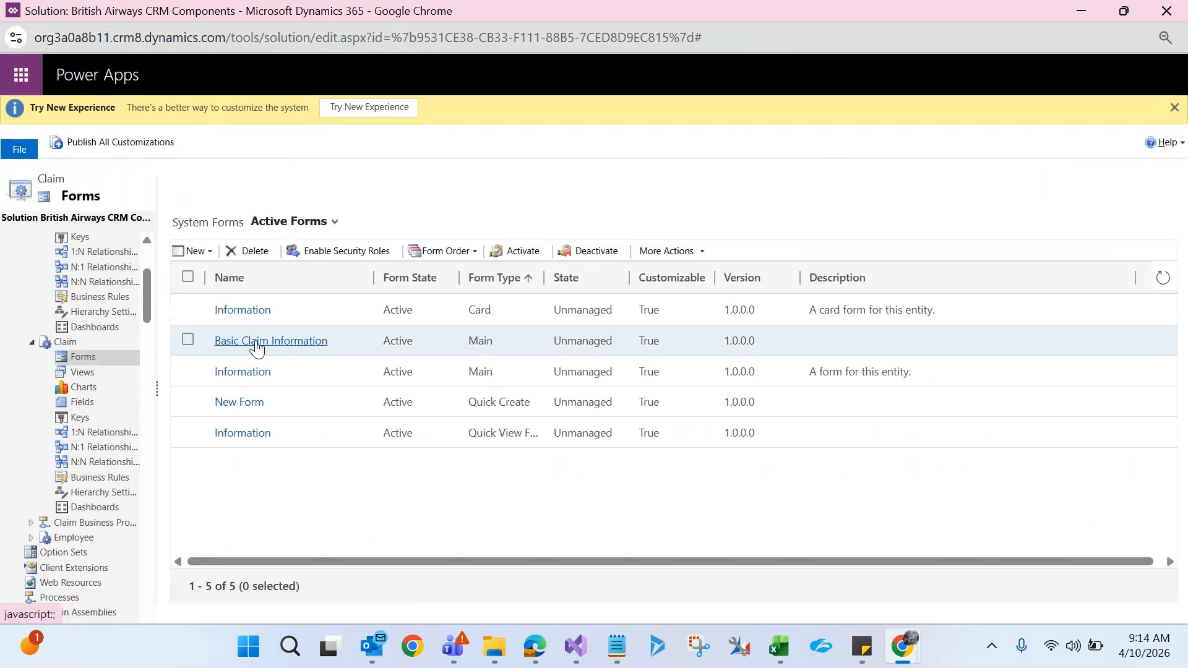
left_click(242, 373)
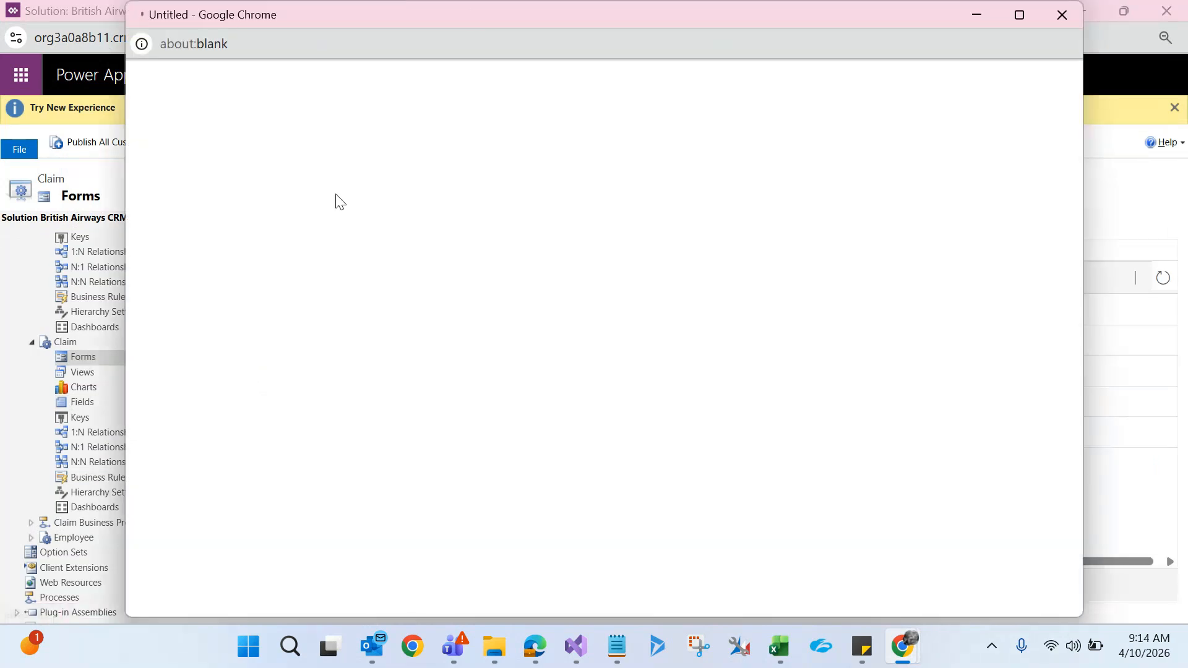
double_click(477, 12)
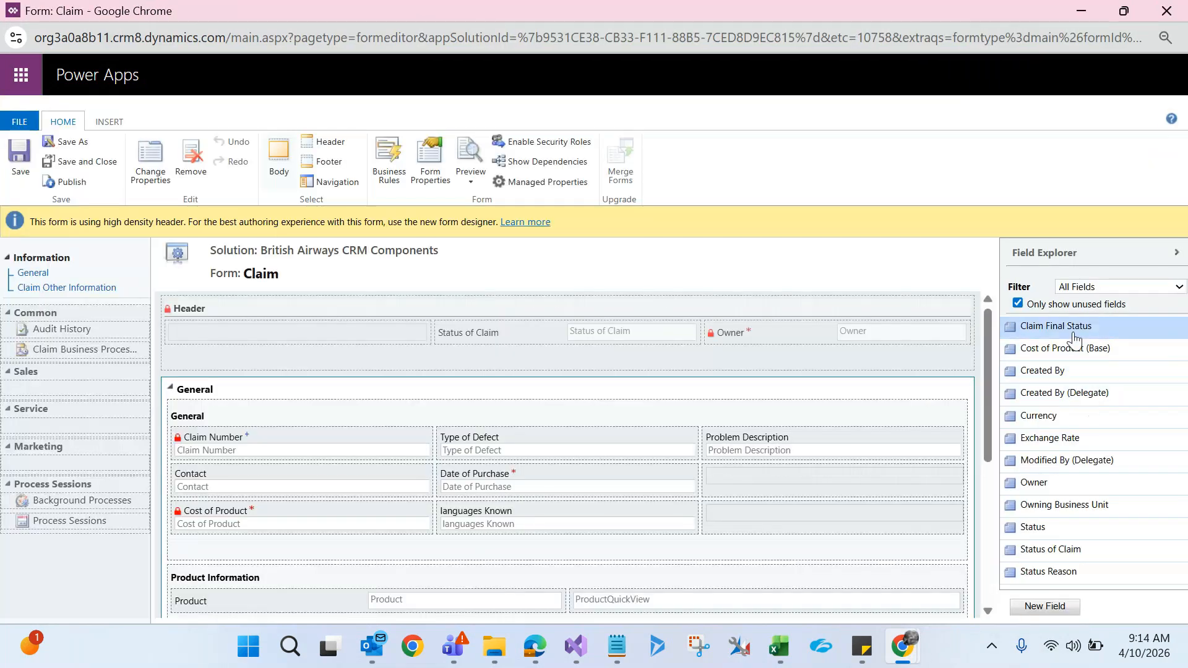
left_click_drag(1073, 340, 796, 482)
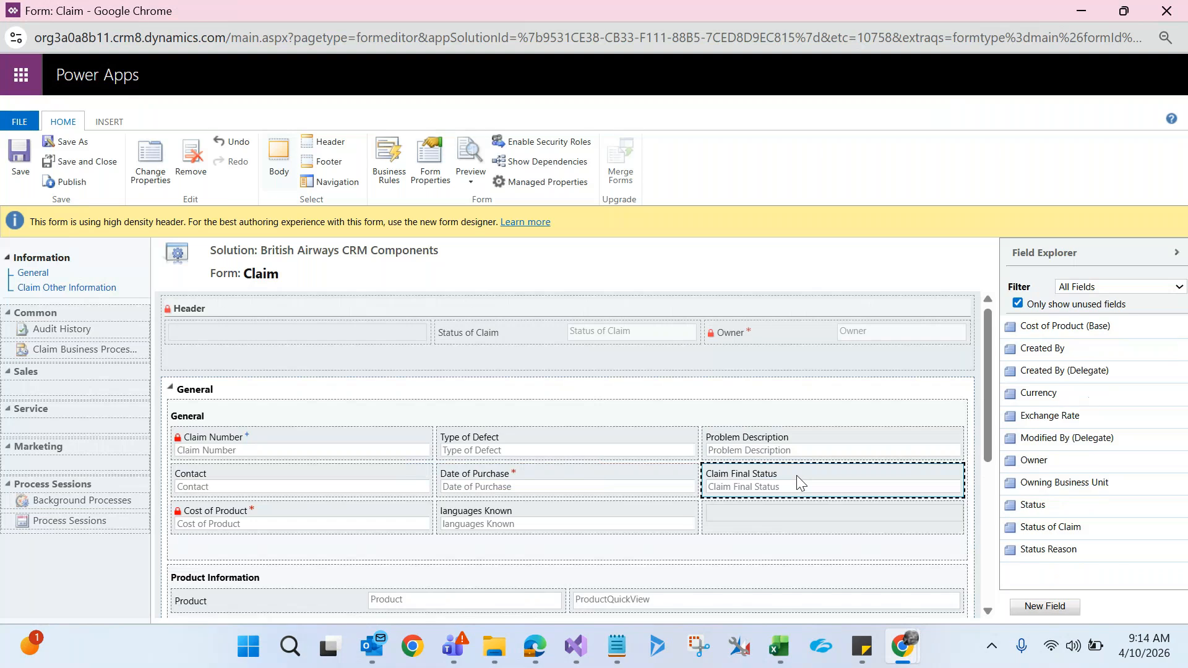
left_click(31, 171)
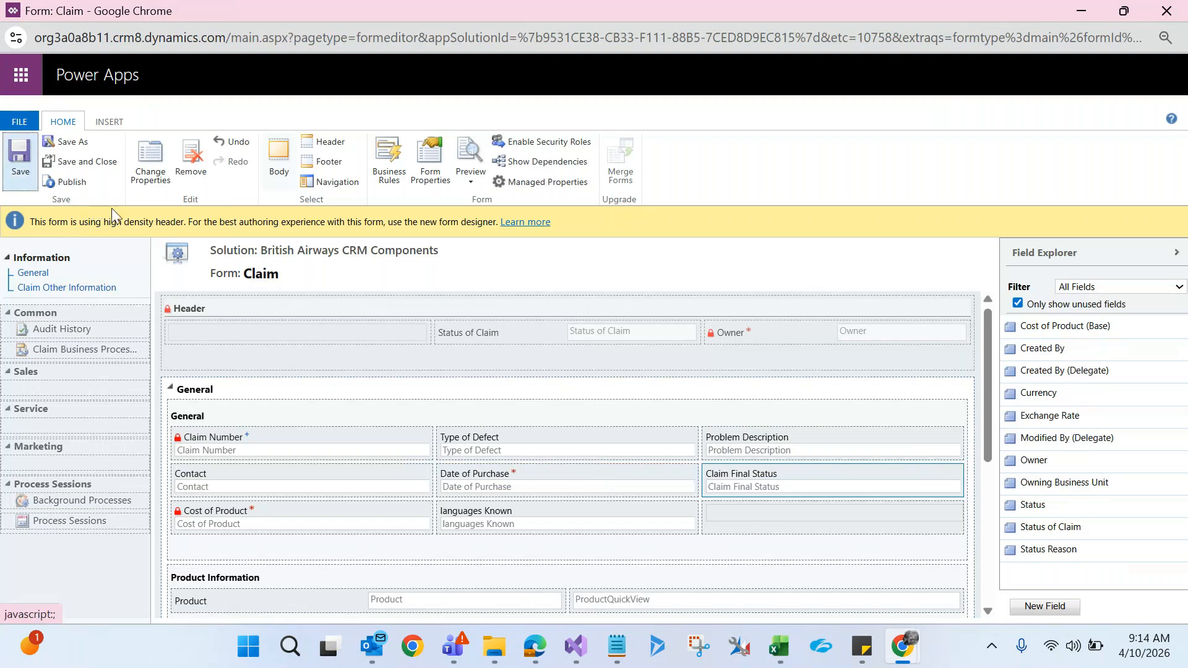
left_click(71, 183)
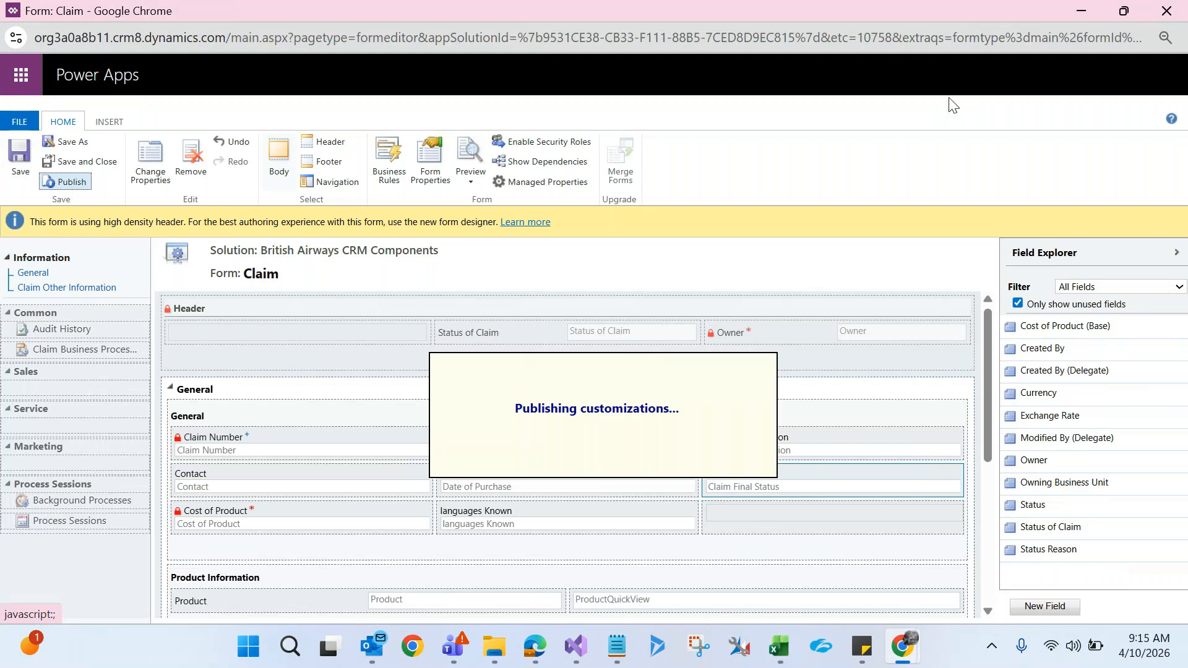
left_click(1169, 9)
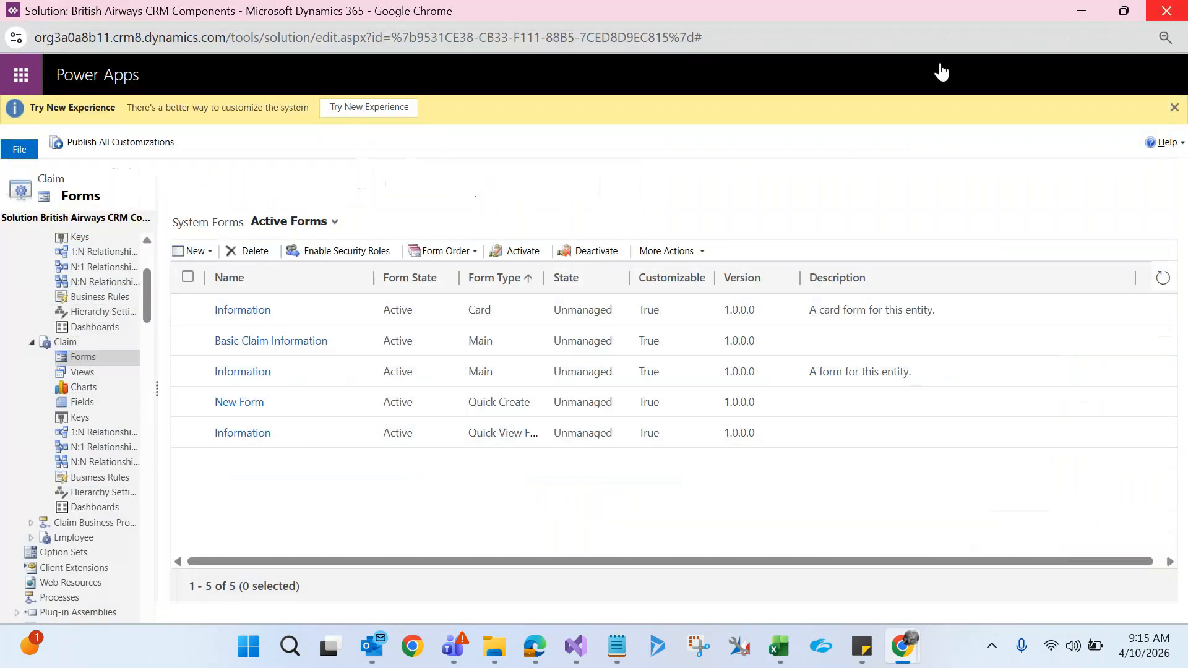
Save and publish the Claim entity definition from the solution.
left_click(65, 344)
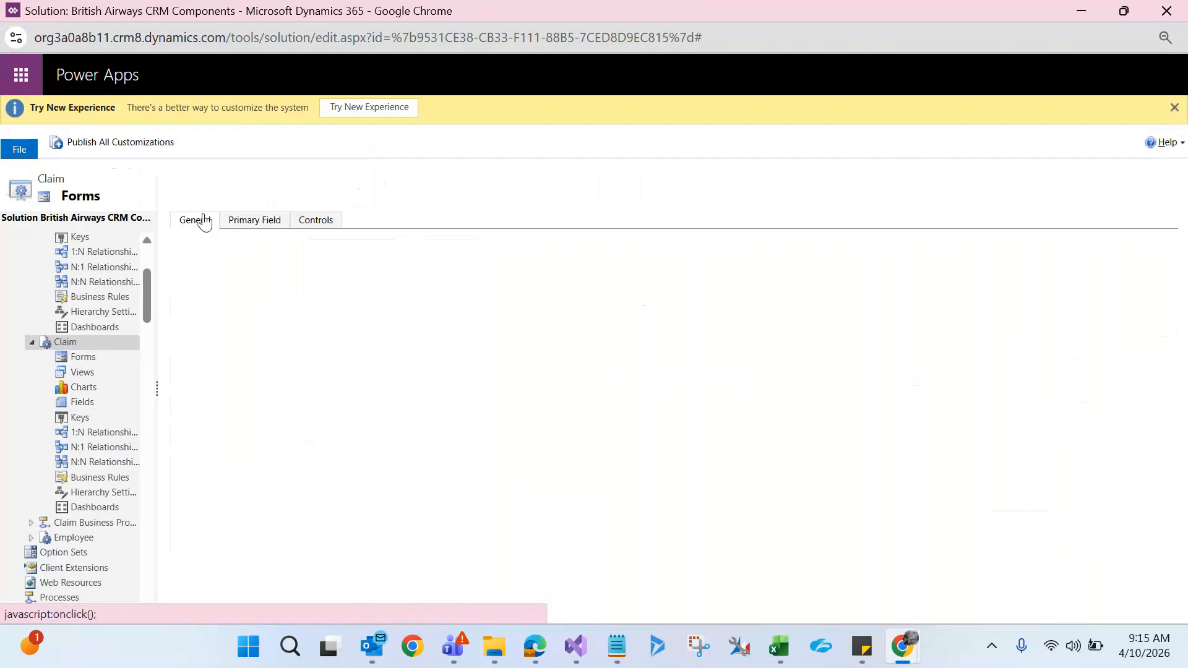
left_click(58, 143)
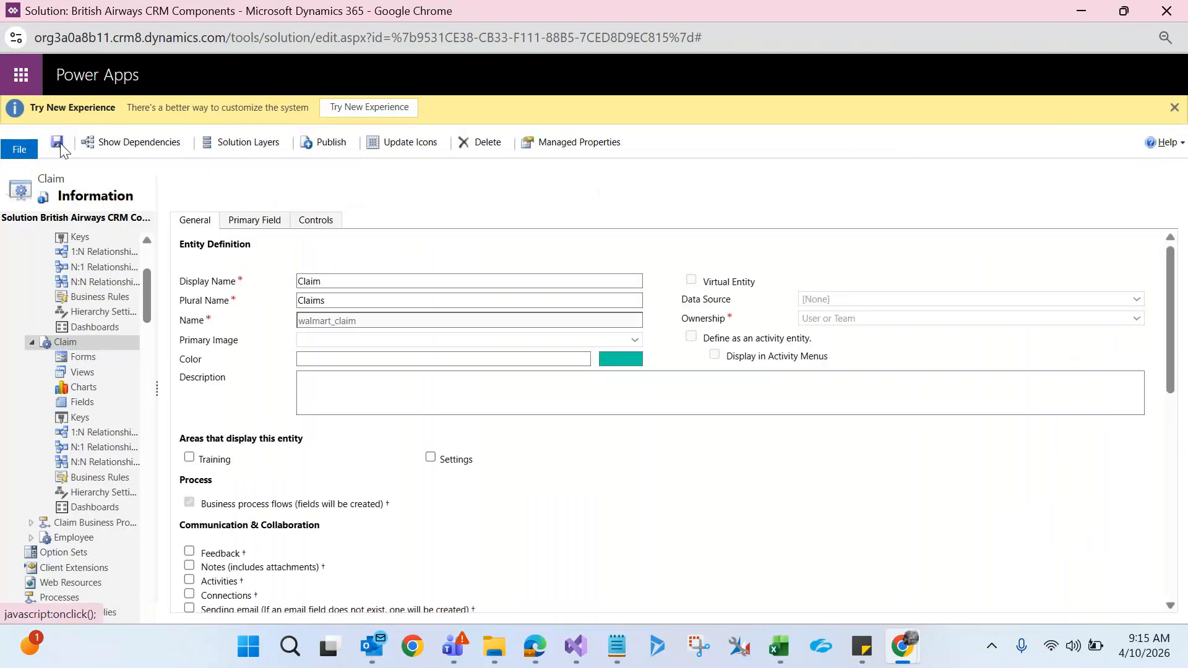
left_click(322, 142)
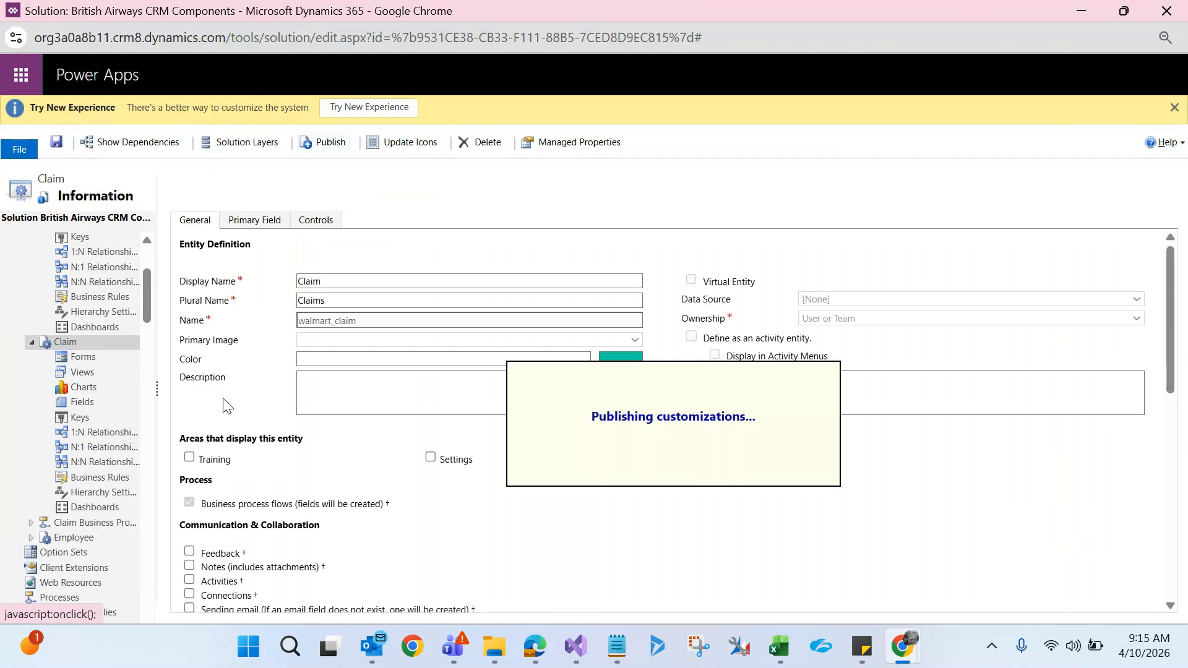
Start a new field on the Employee entity as an Option Set that uses the existing Final Status option set.
left_click(33, 540)
left_click(87, 458)
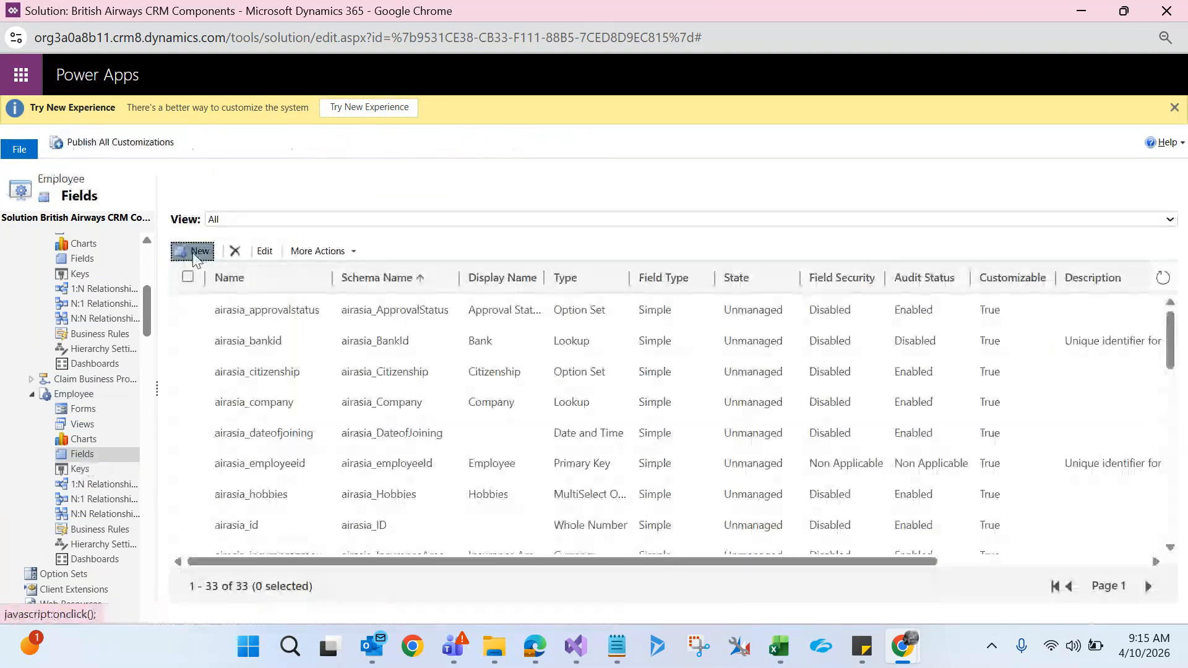
left_click(194, 250)
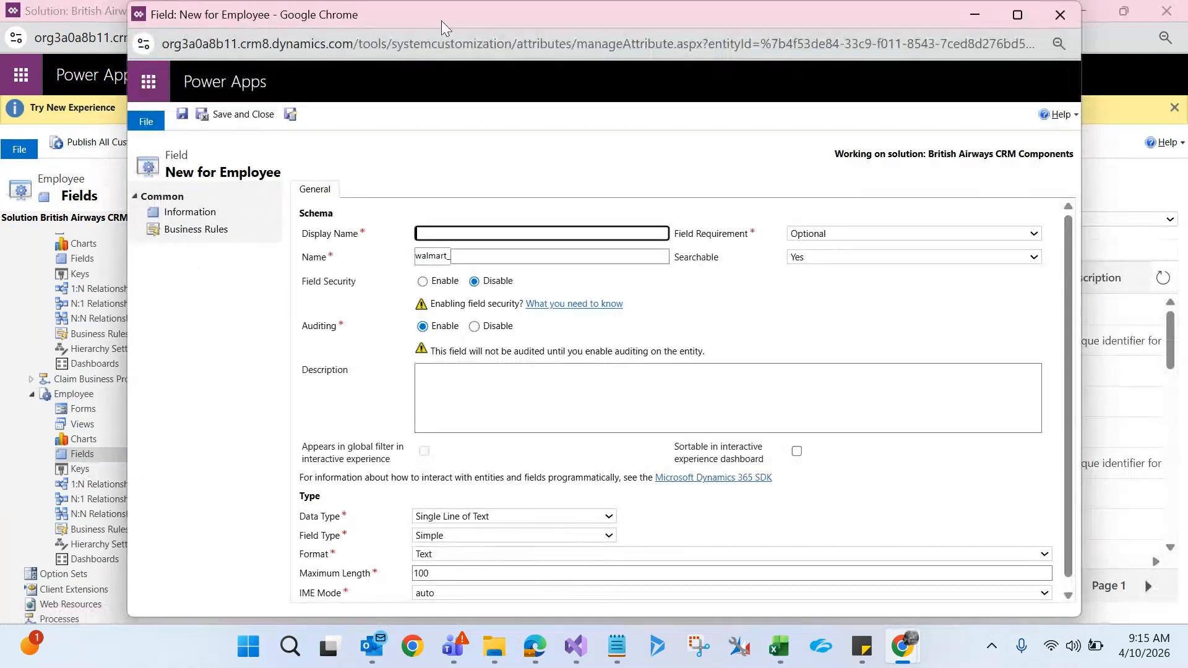
left_click(462, 518)
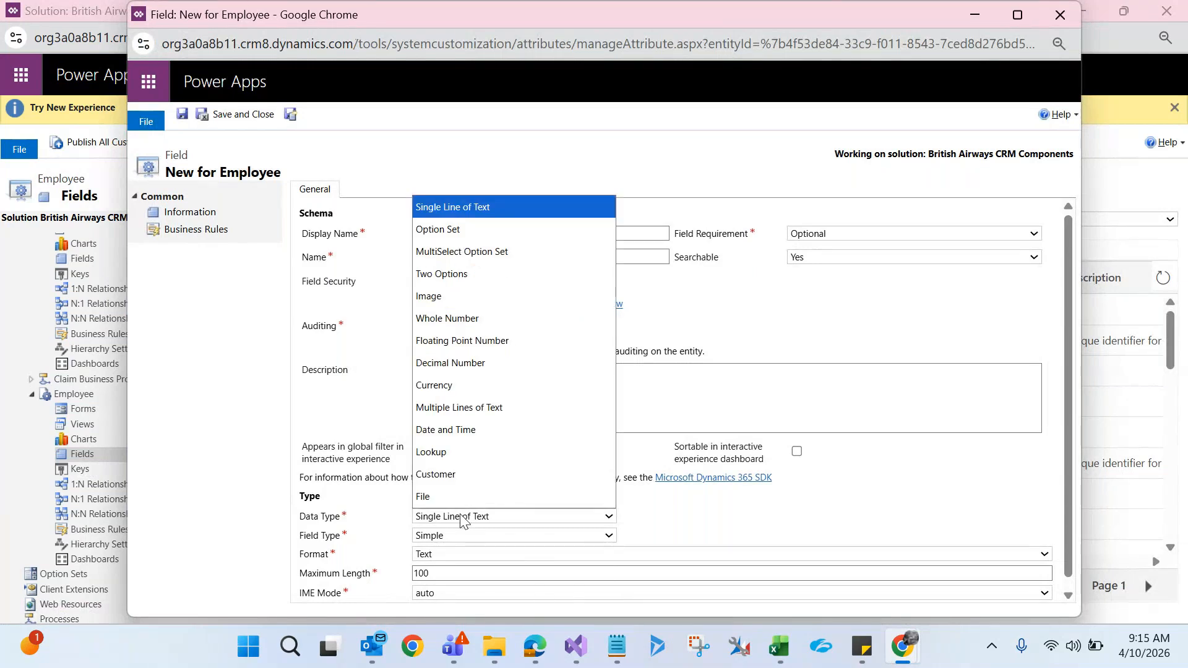
left_click(453, 229)
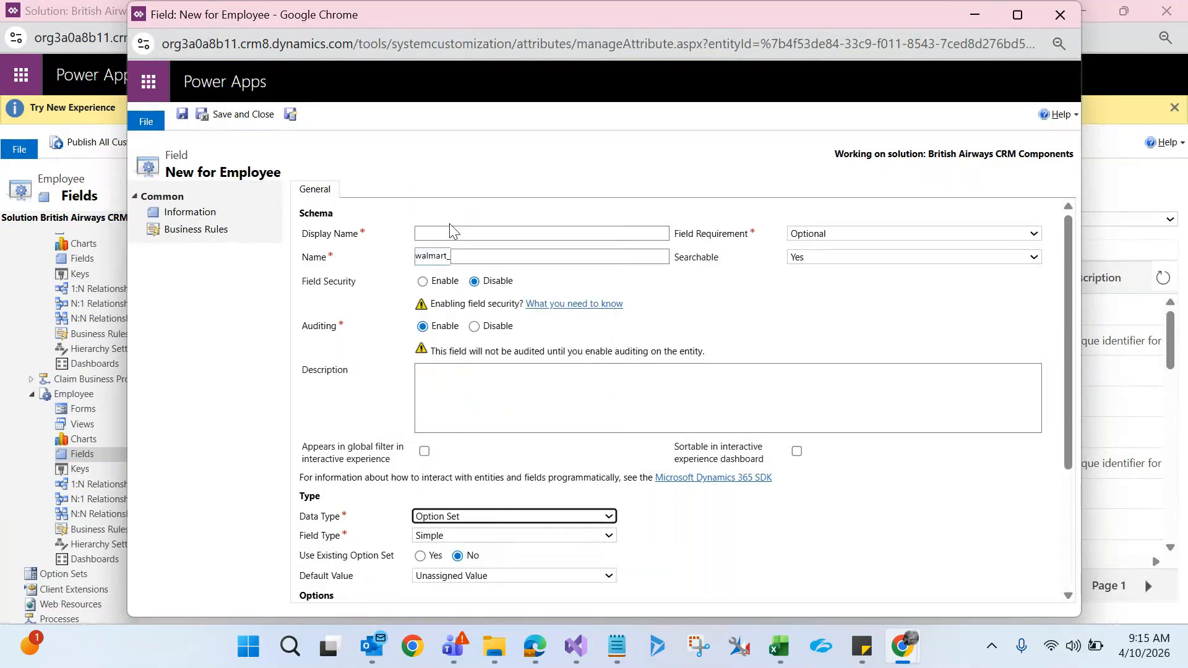
scroll(1074, 514, "down", 3)
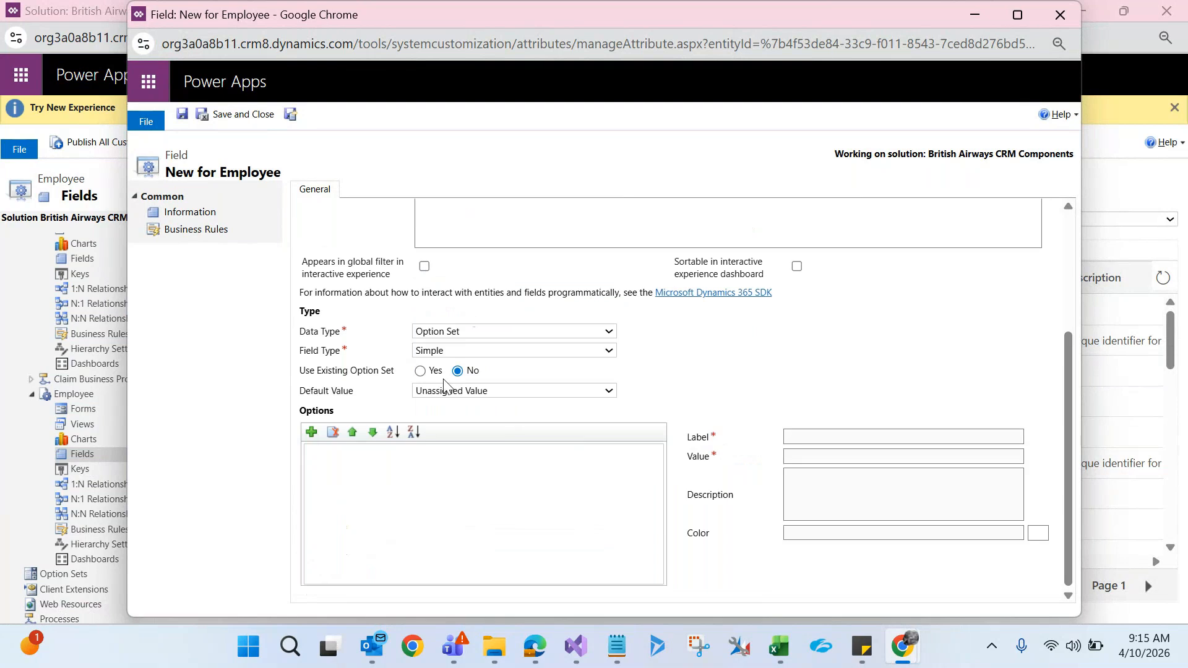
left_click(422, 371)
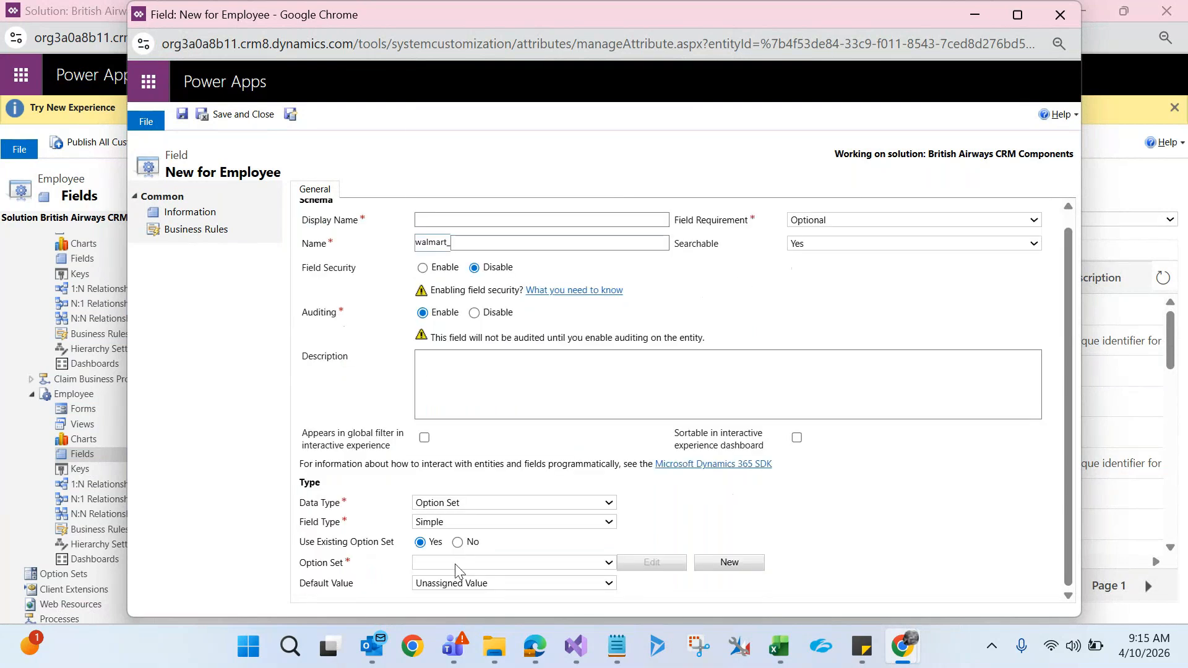
left_click(456, 564)
key("f")
key("Return")
Name the new Employee field Employee Final Status, then save and close it.
left_click(447, 219)
type("Employee Final Status")
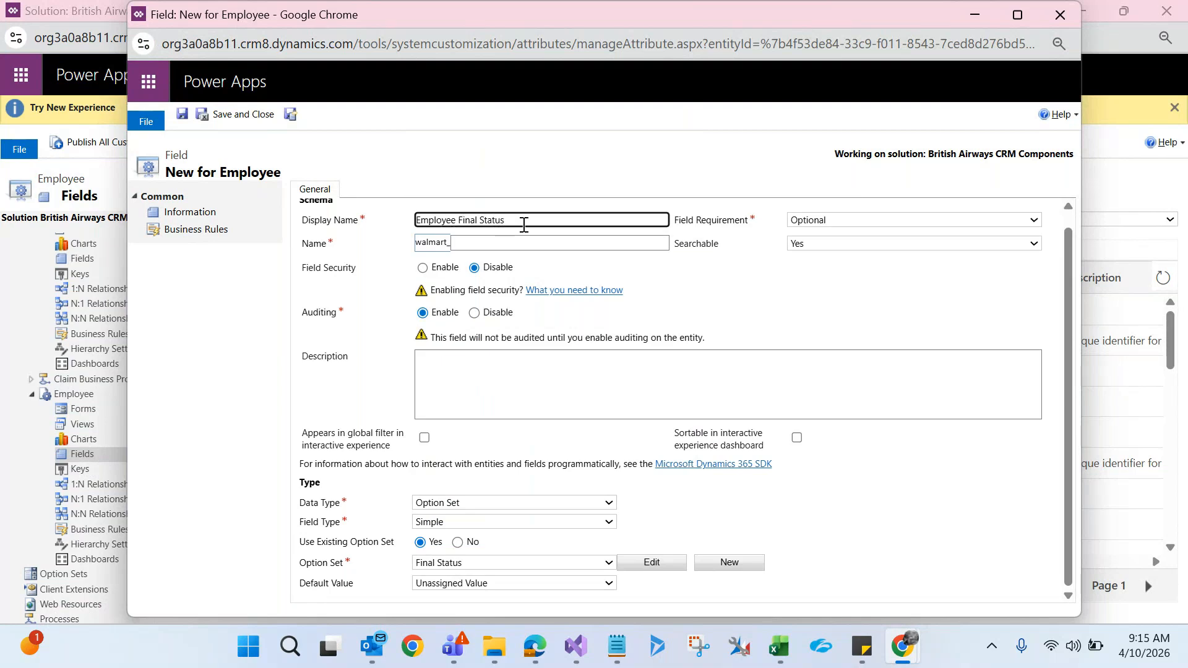
left_click_drag(521, 224, 362, 202)
left_click(429, 165)
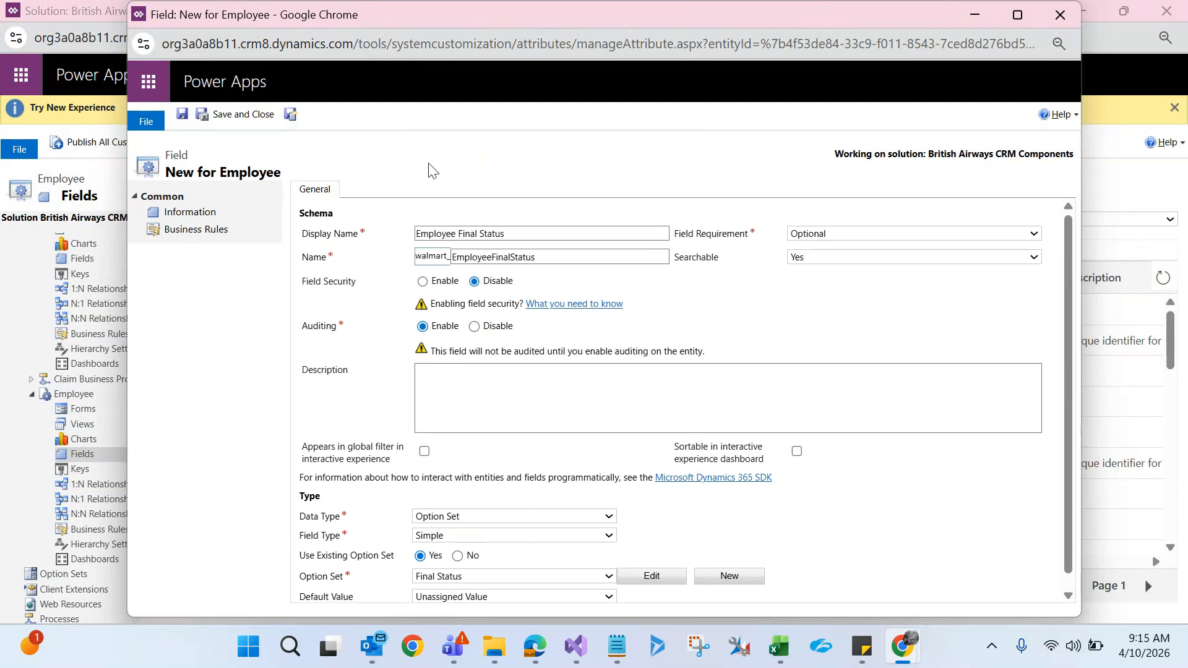
left_click(253, 117)
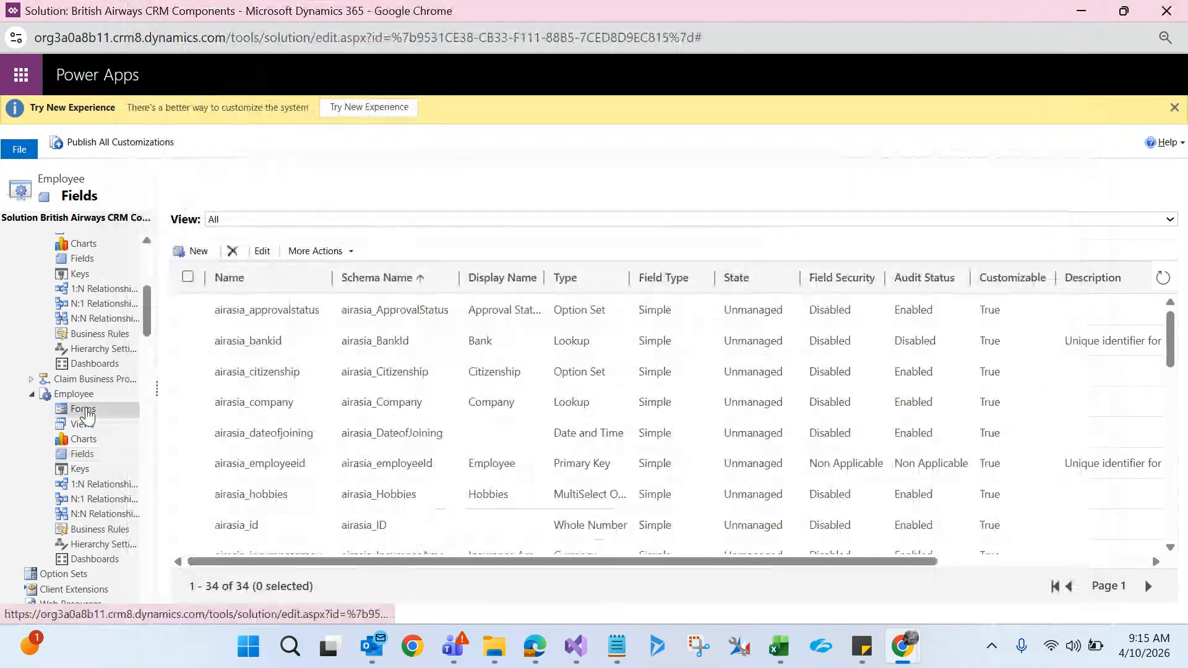
Place Employee Final Status beside Approval Status on the Employee entity's main Information form, then publish and close the form.
left_click(86, 413)
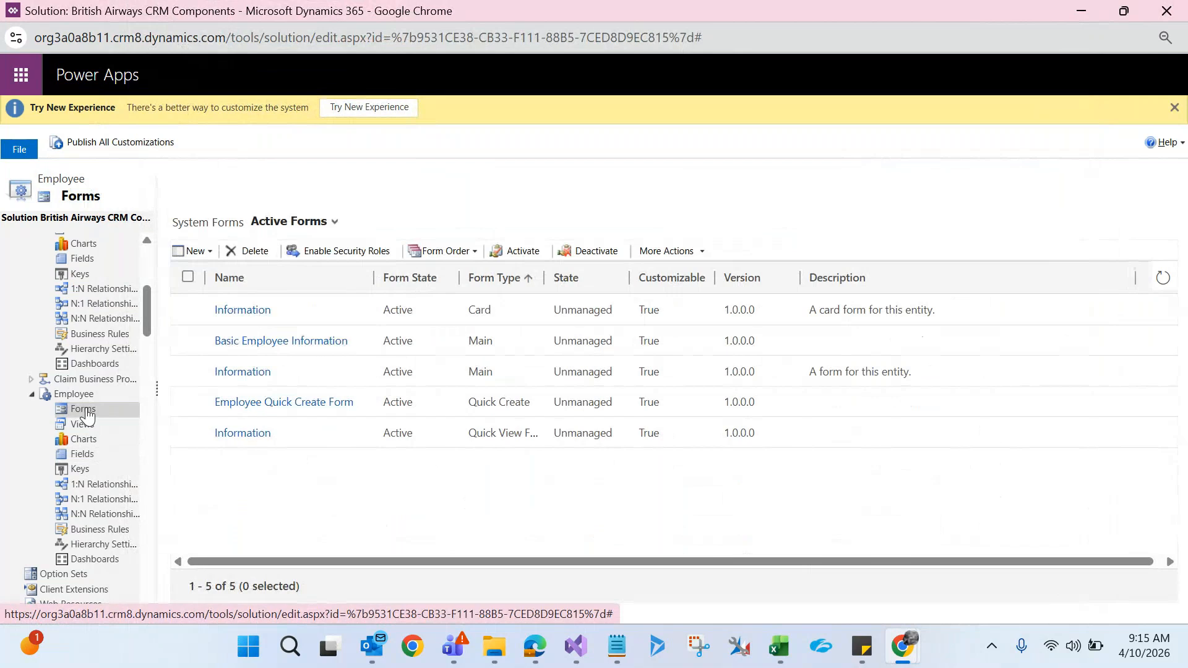
left_click(239, 375)
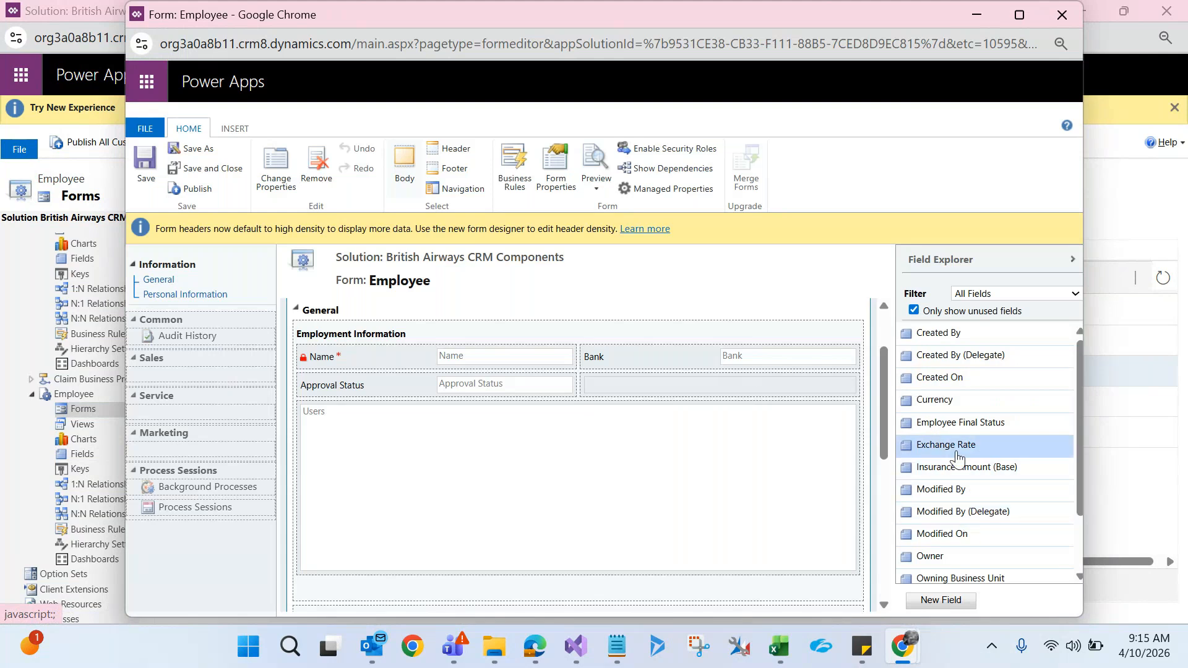
left_click_drag(958, 423, 694, 396)
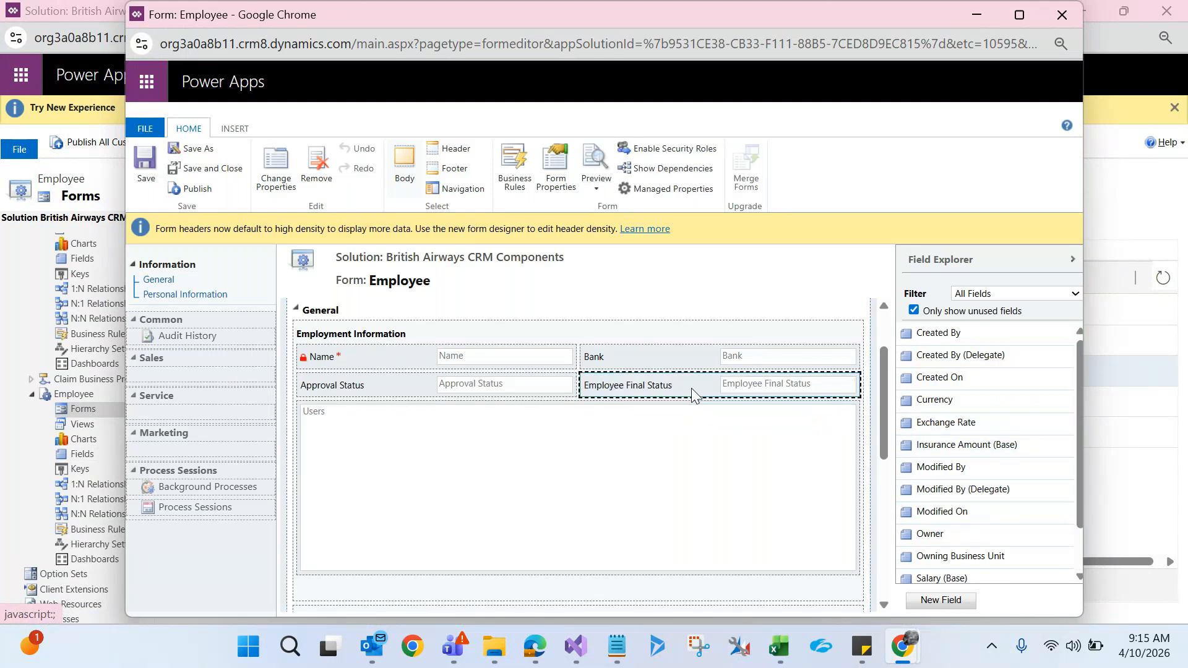
left_click(199, 189)
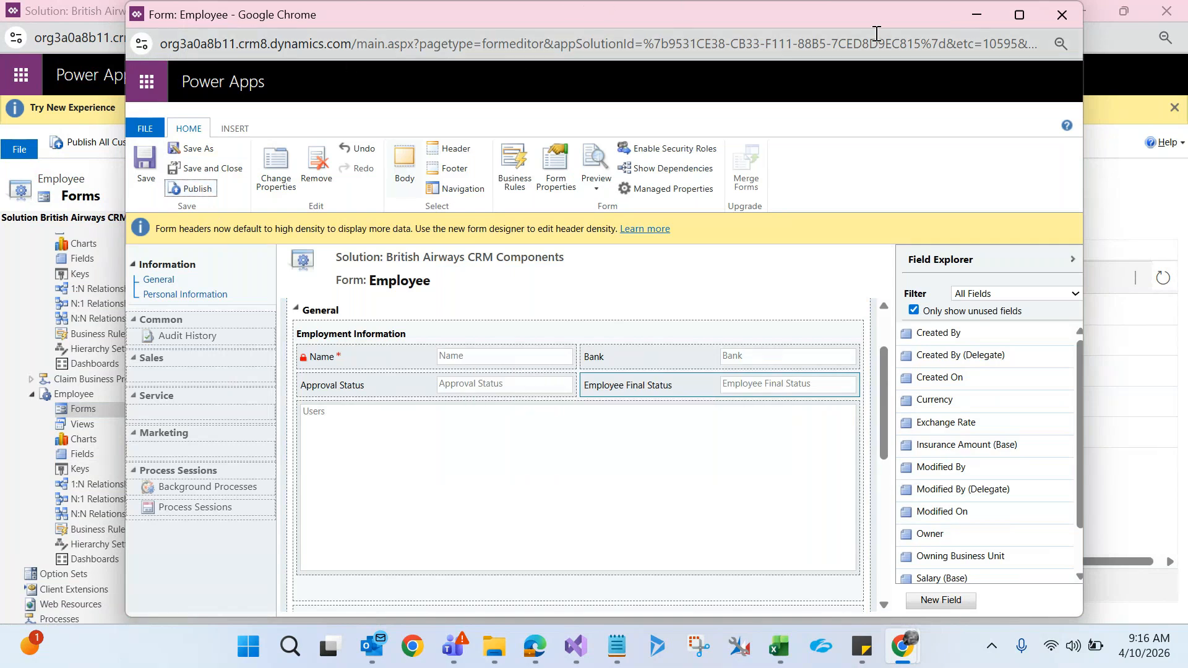
left_click(1062, 14)
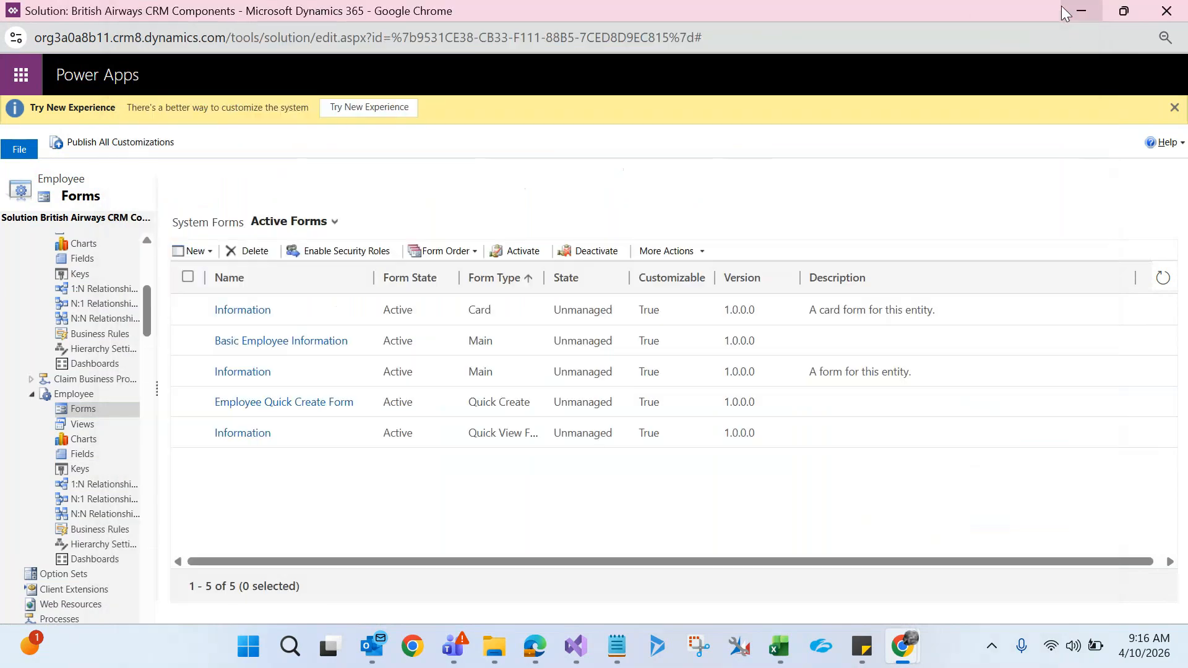
Switch to the Sales Trail app, reload the open claim record and examine the choices offered by Claim Final Status.
left_click(1087, 11)
left_click(217, 19)
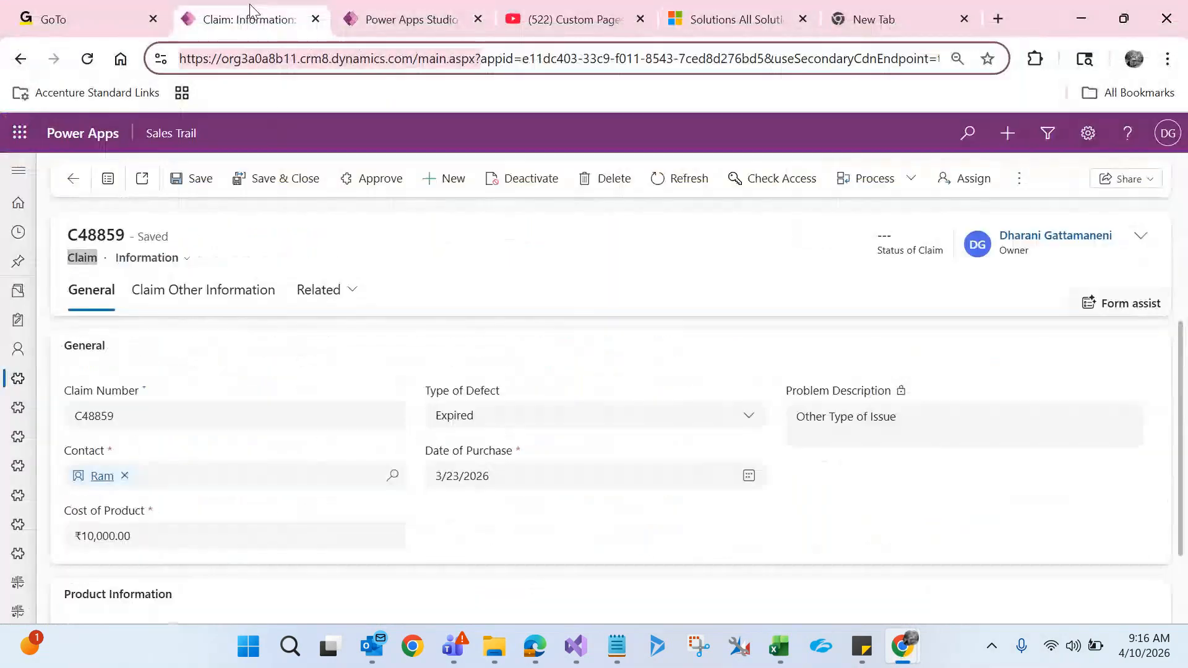
left_click(18, 170)
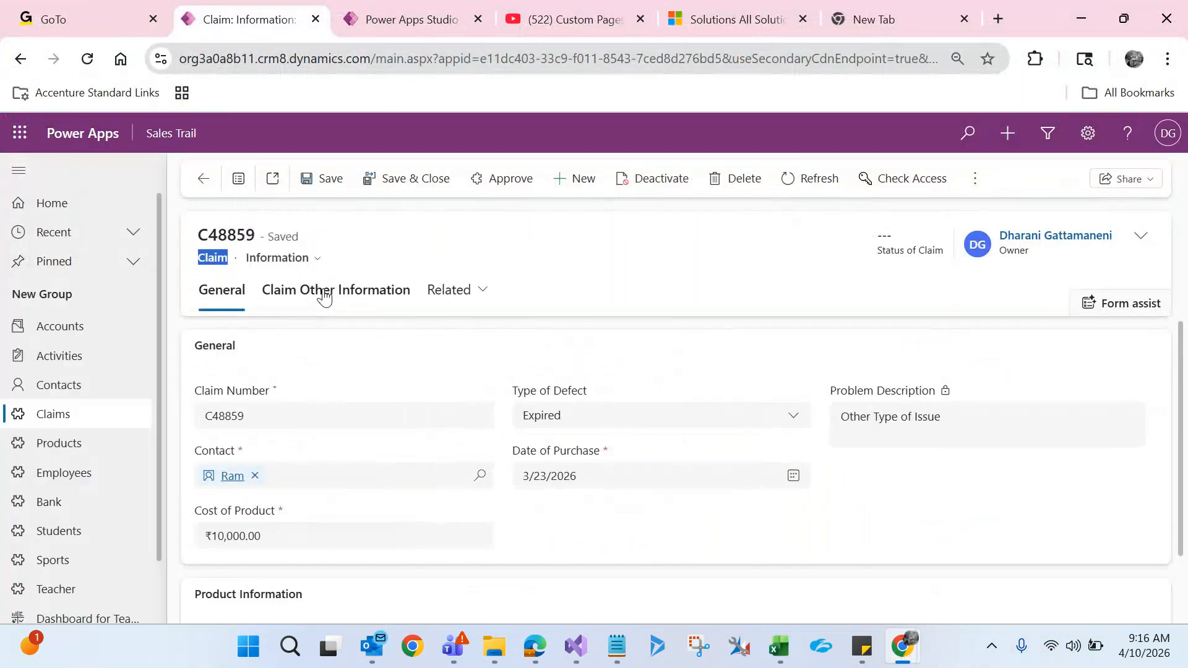
key("F5")
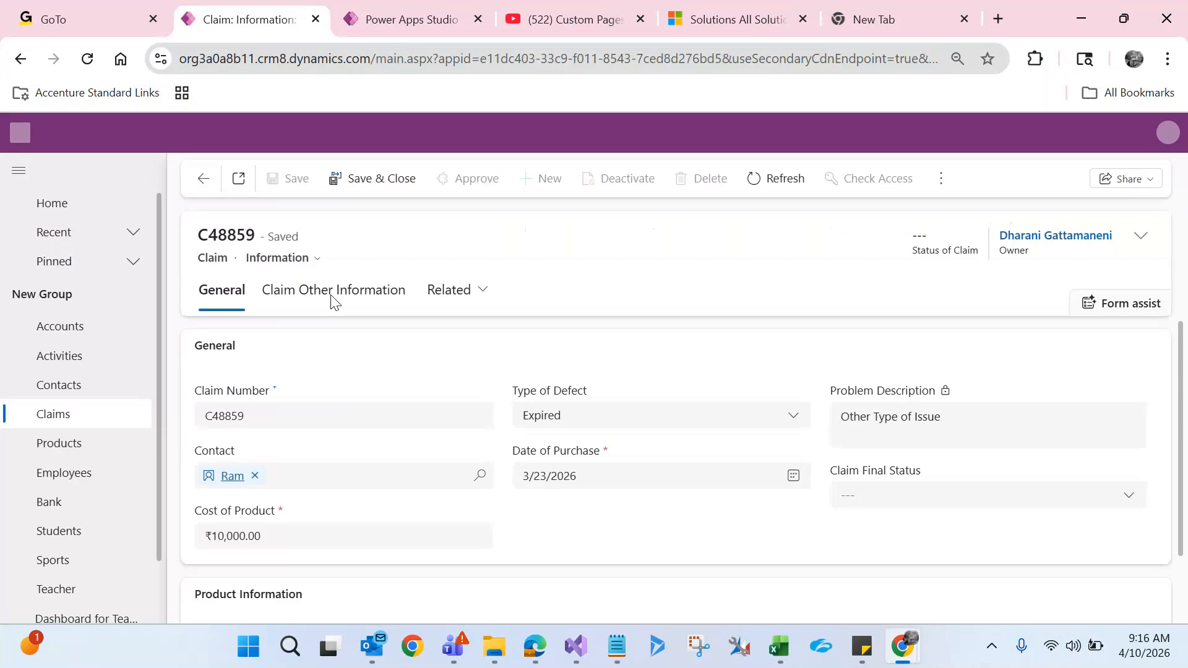
left_click(900, 493)
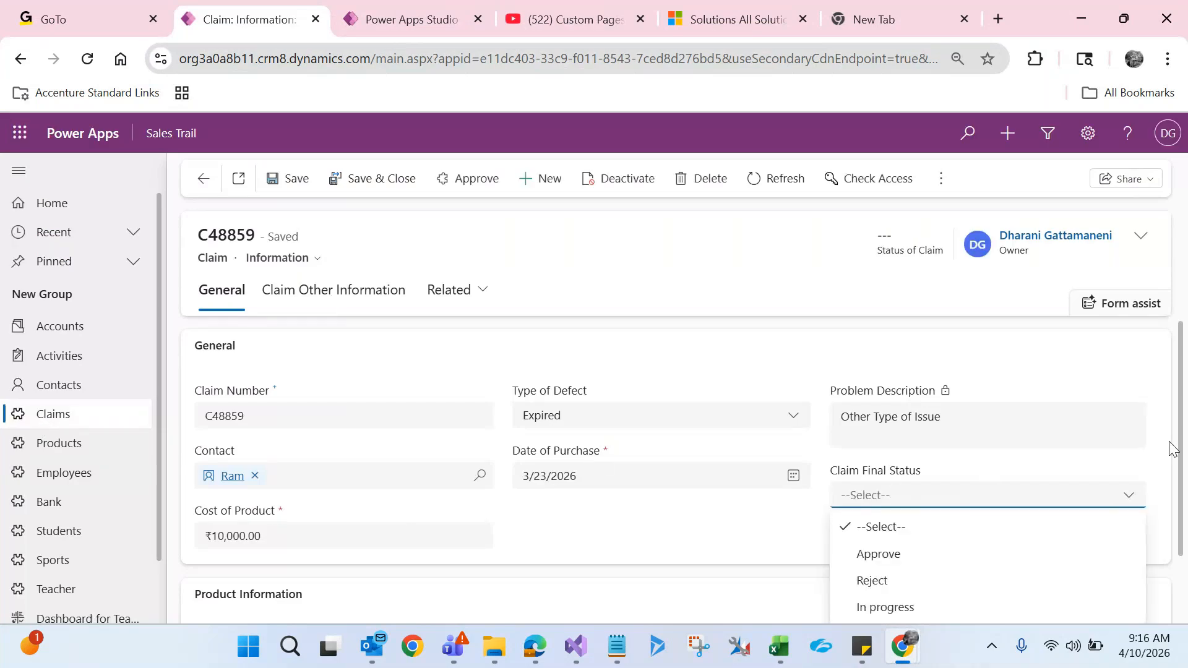
scroll(1179, 445, "down", 1)
left_click(894, 458)
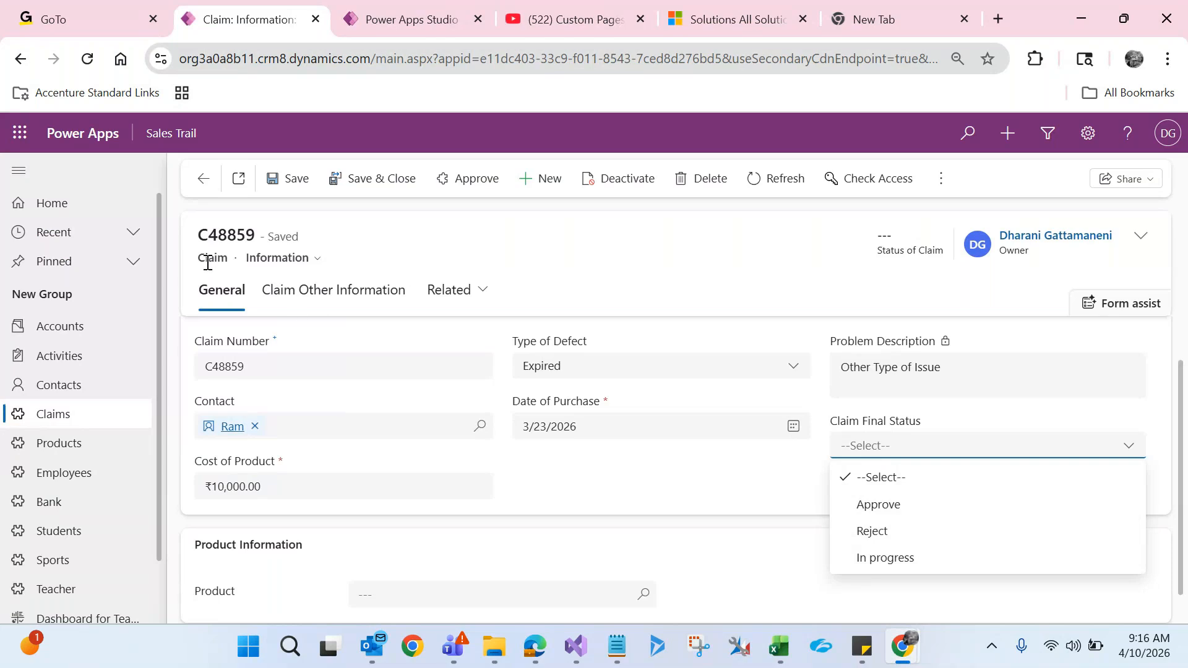
double_click(210, 258)
Open the first active employee record and examine the choices offered by Employee Final Status.
left_click(85, 486)
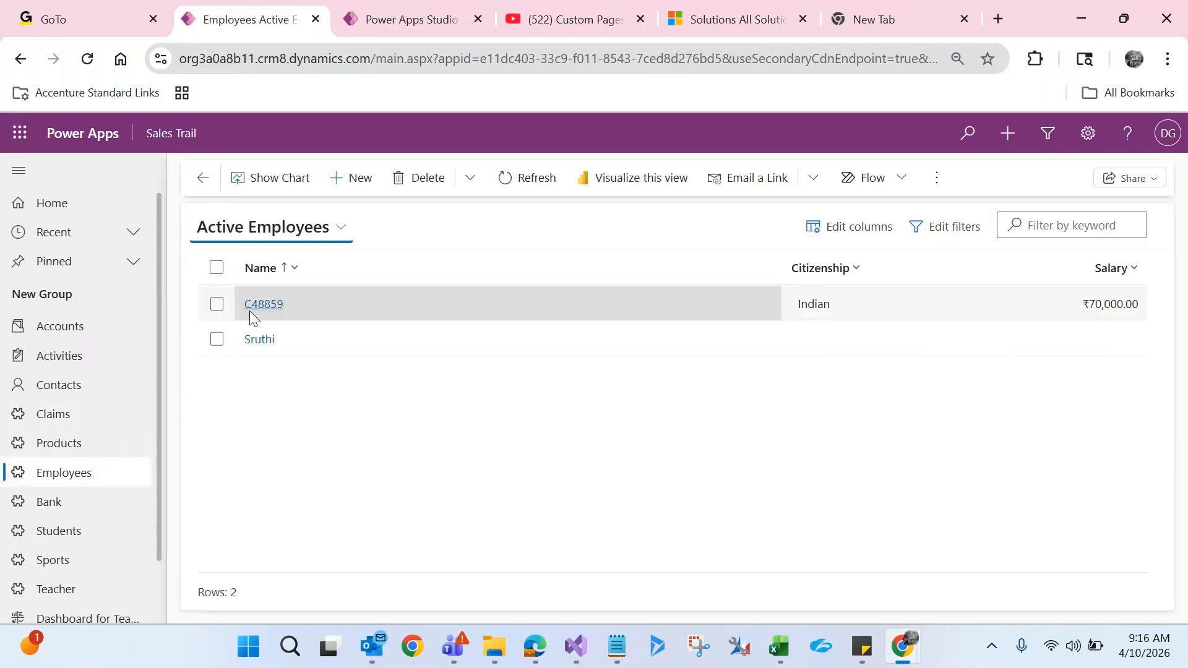
left_click(263, 304)
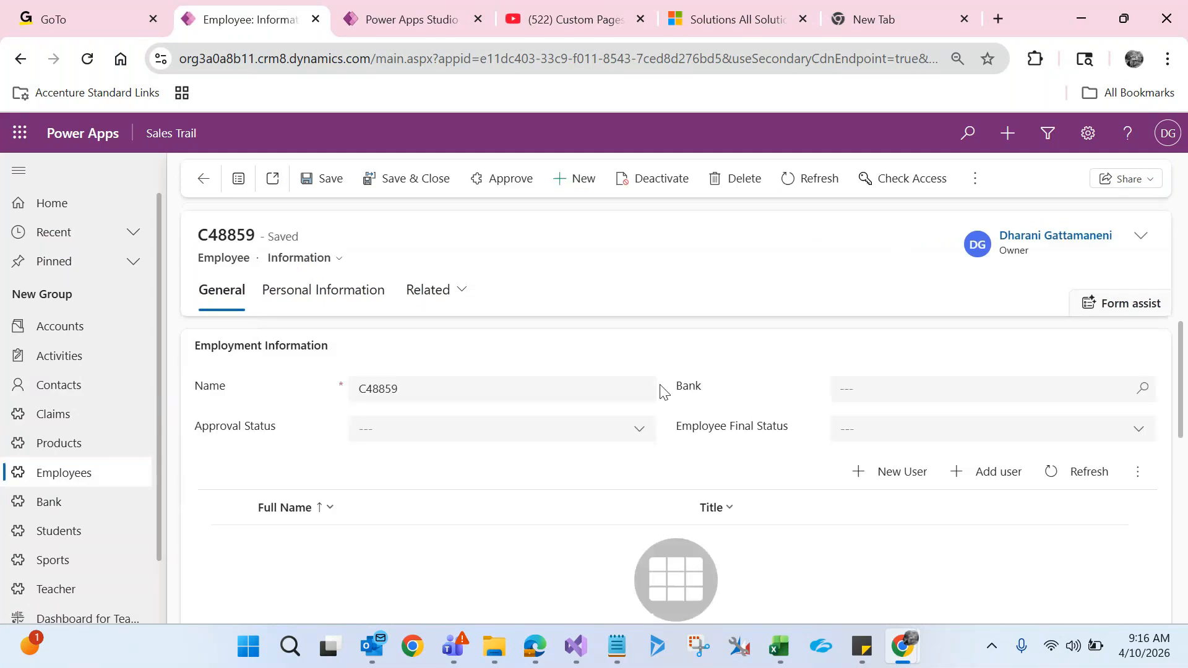
left_click(889, 436)
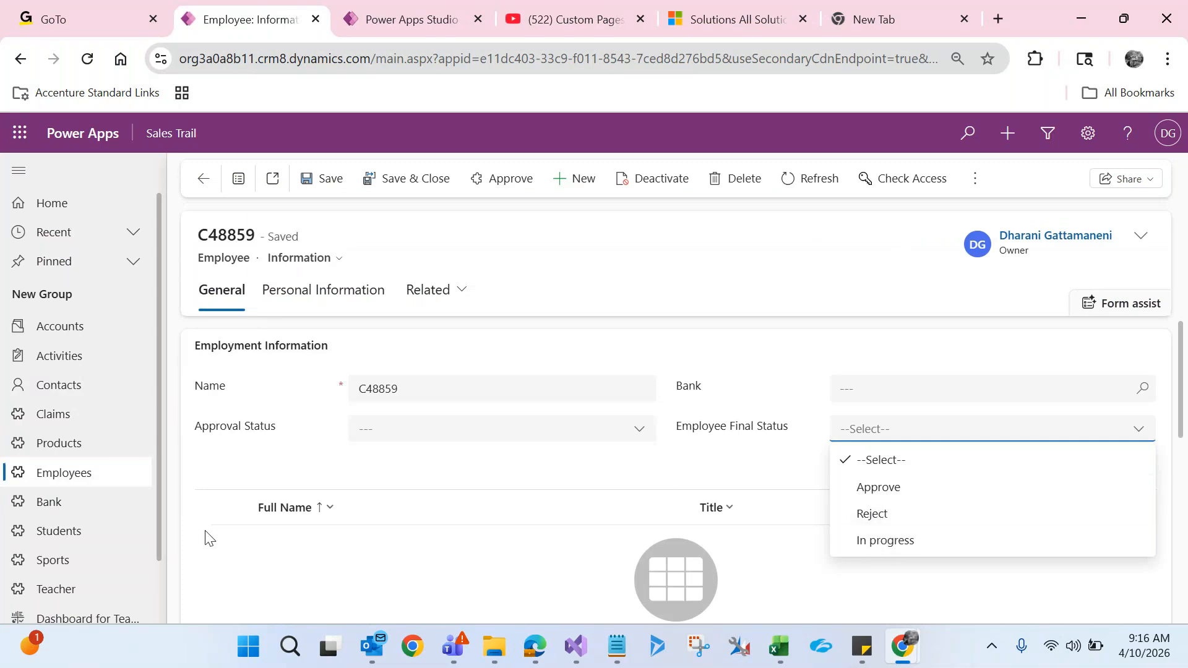
Open the Sales Trail app in the app designer from the list of published apps.
scroll(164, 495, "down", 2)
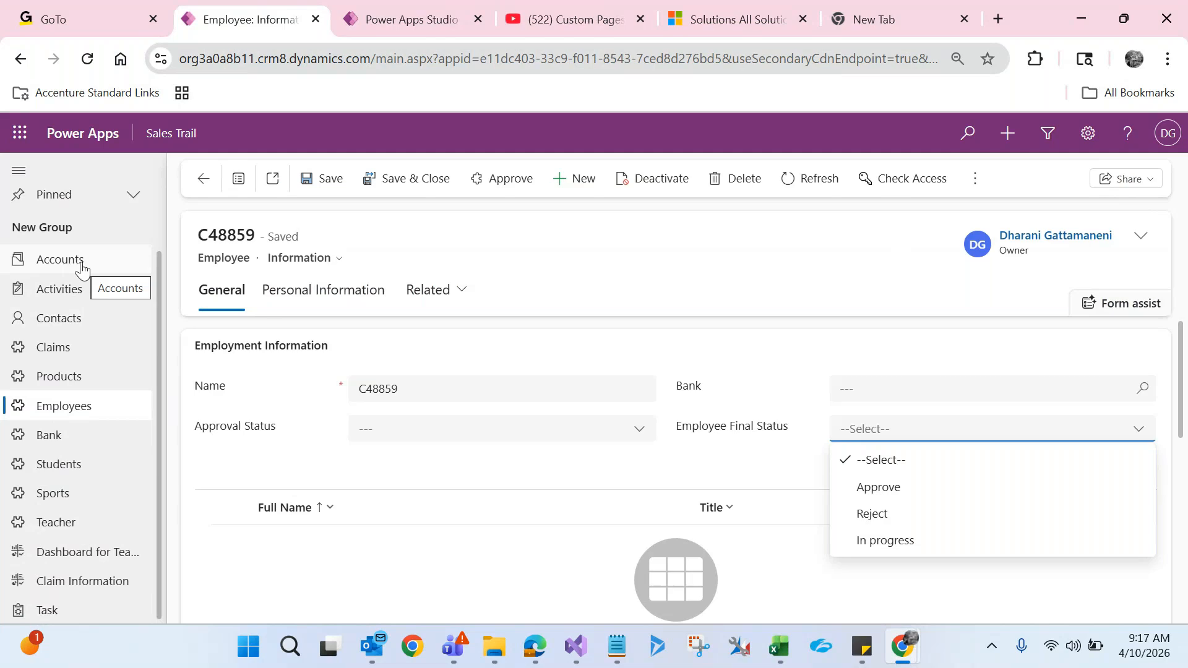
left_click(167, 141)
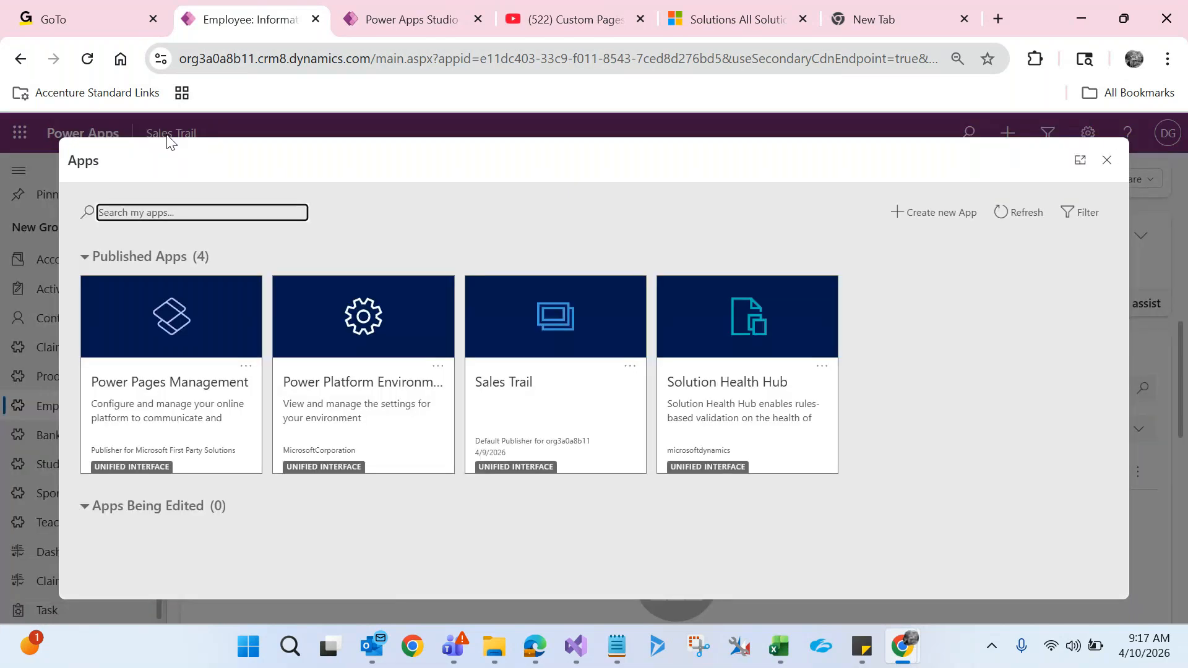
left_click(630, 367)
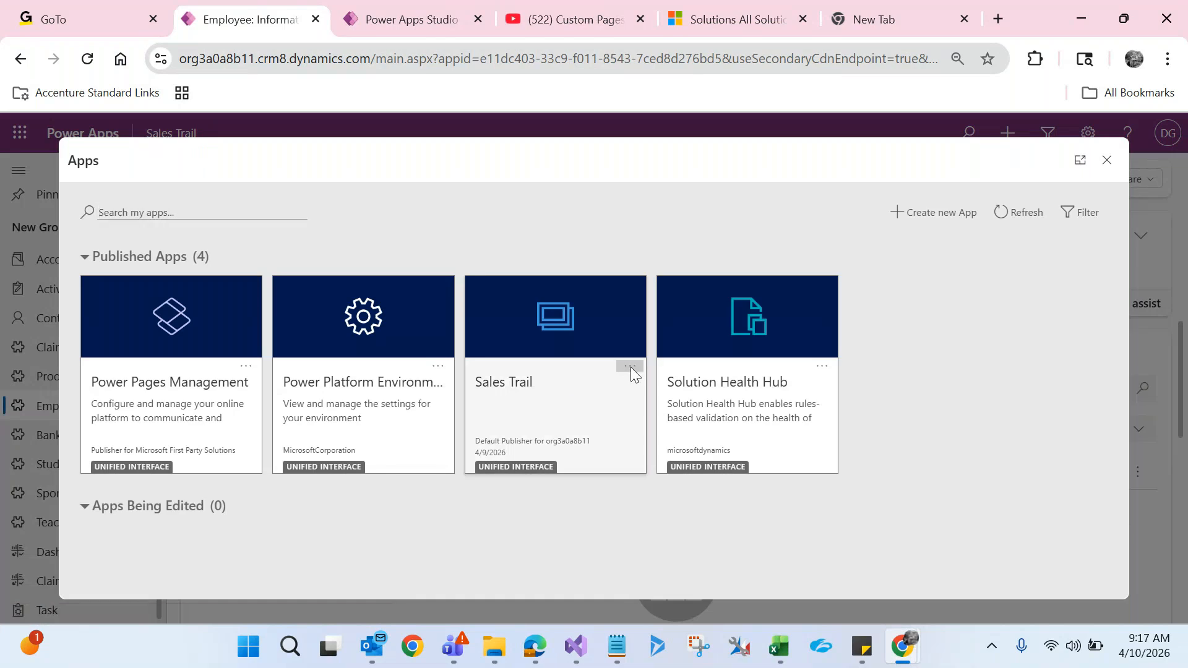
left_click(703, 388)
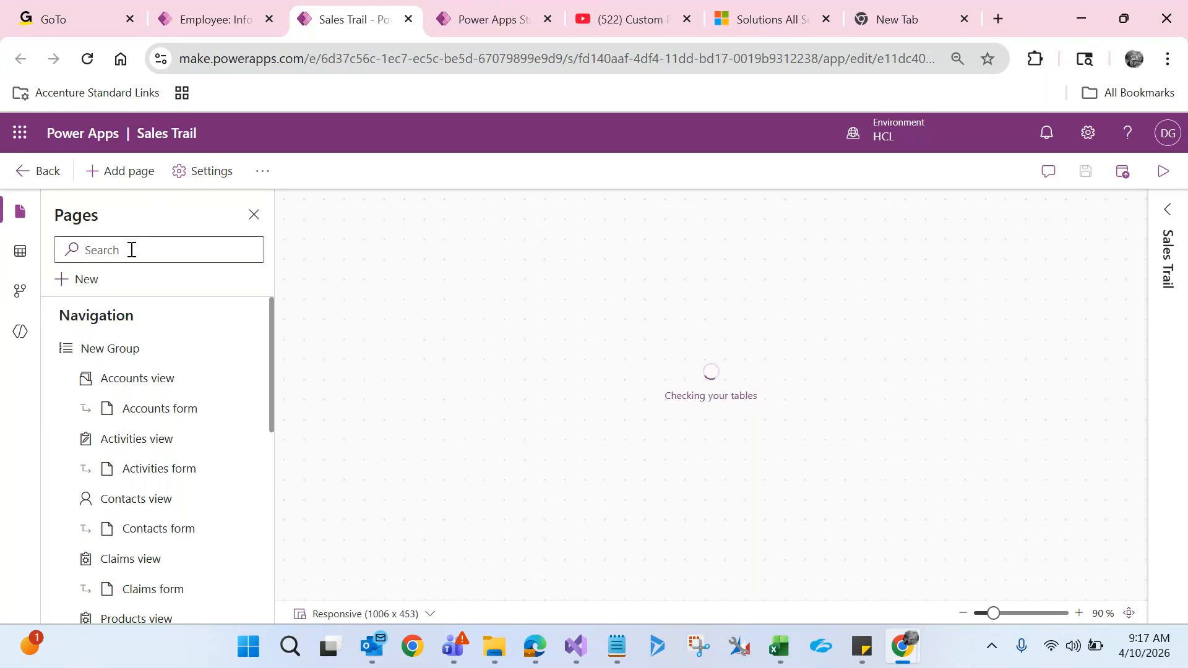
Add the Airline Dataverse table to the Sales Trail app as a page shown in navigation.
left_click(90, 282)
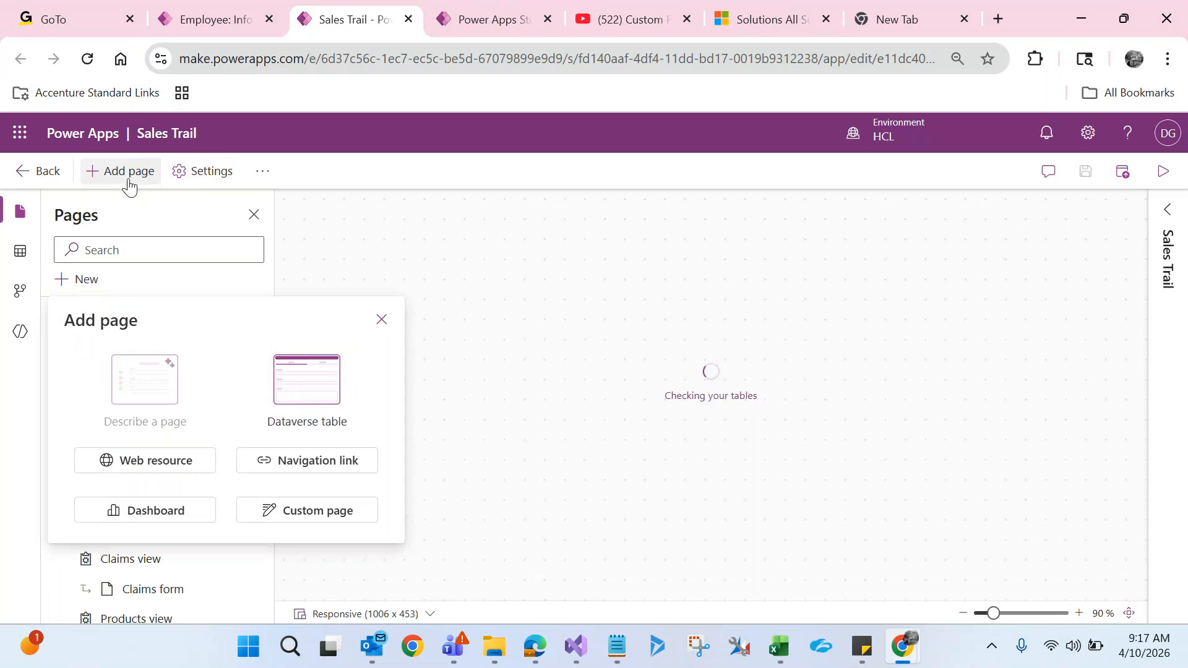
left_click(381, 320)
left_click(135, 182)
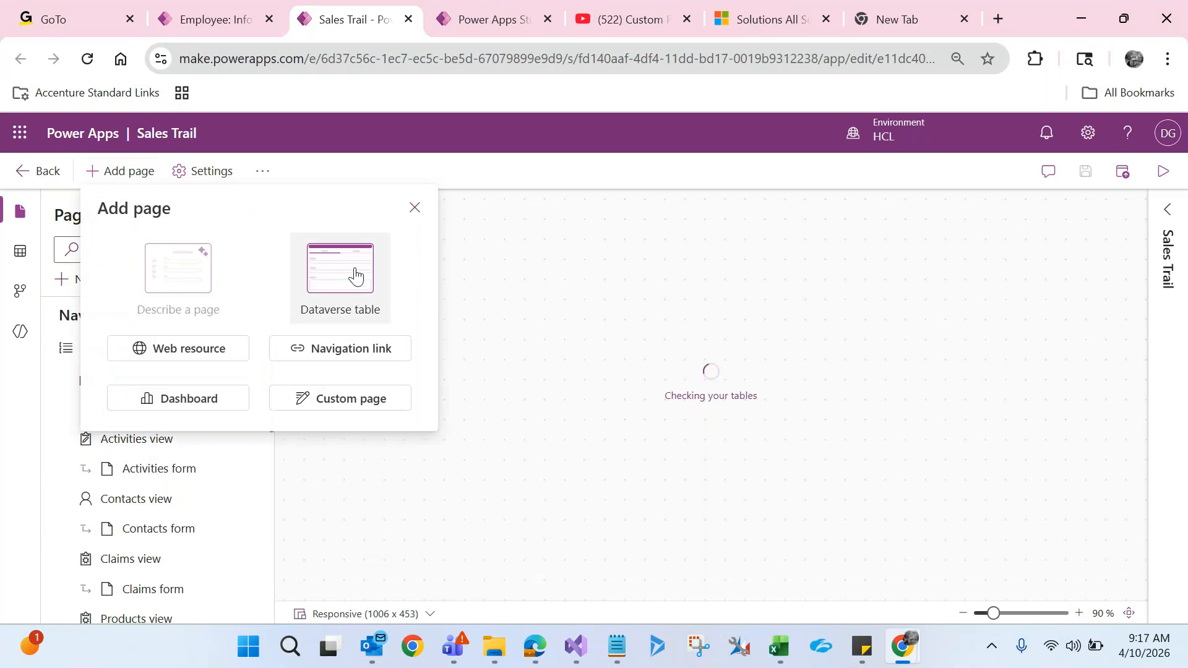
left_click(355, 276)
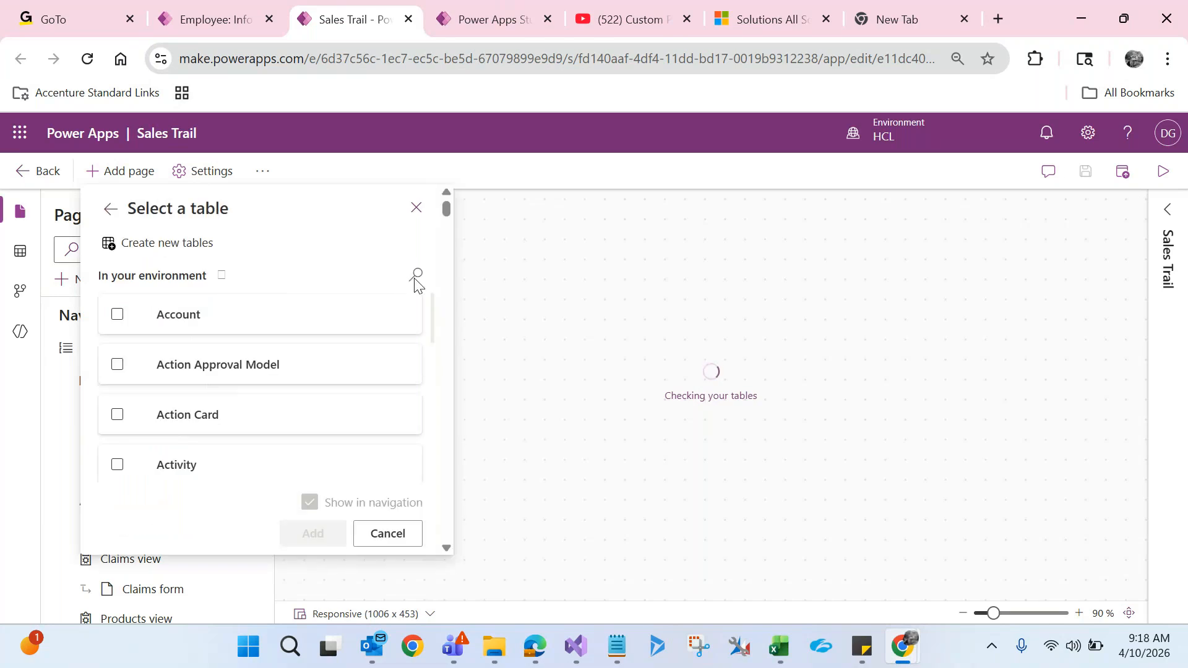
left_click(415, 280)
type("airl")
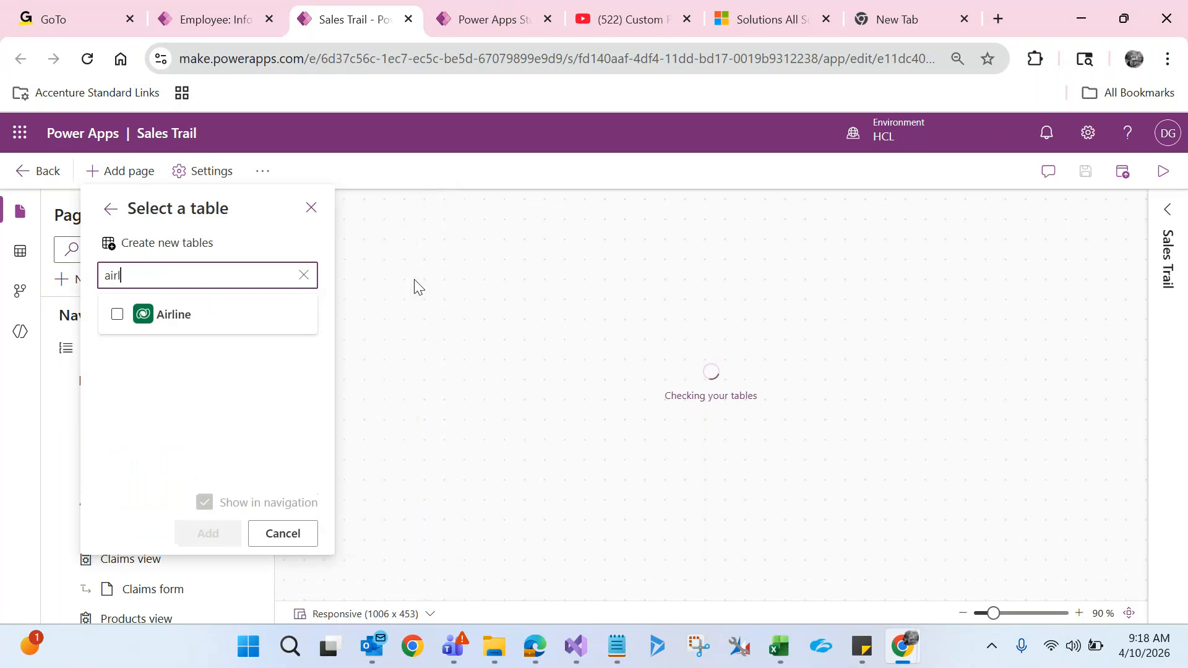
left_click(118, 321)
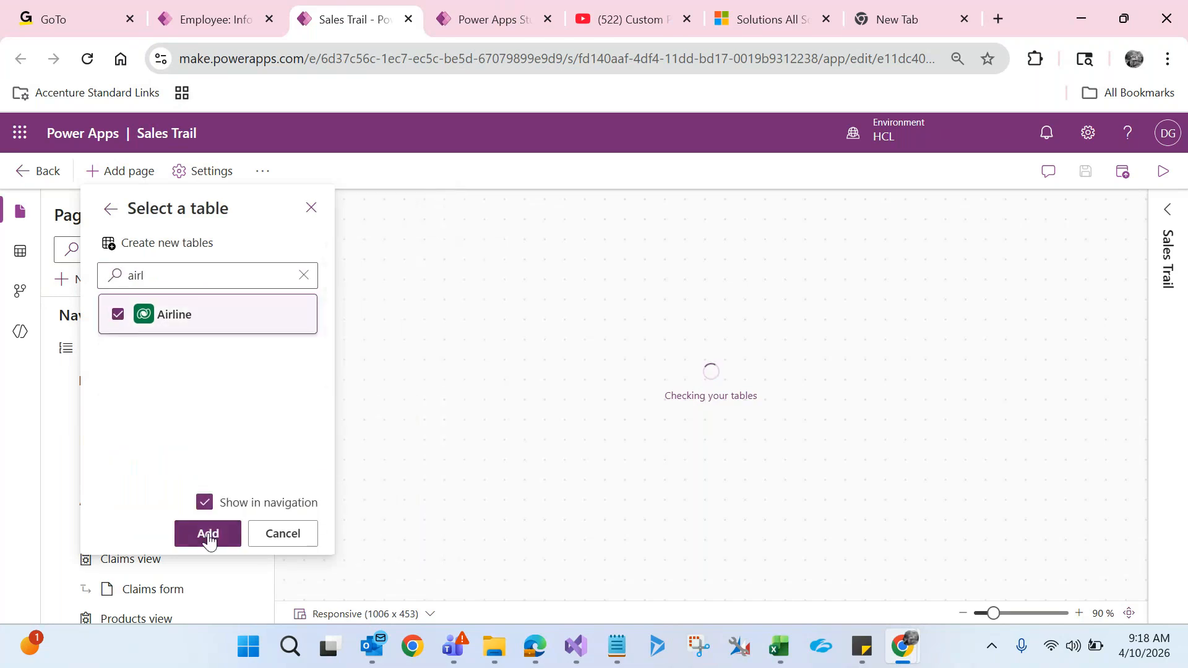
left_click(208, 533)
Check the new Airlines pages at the end of the navigation, then save and publish the Sales Trail app.
left_click_drag(273, 369, 279, 570)
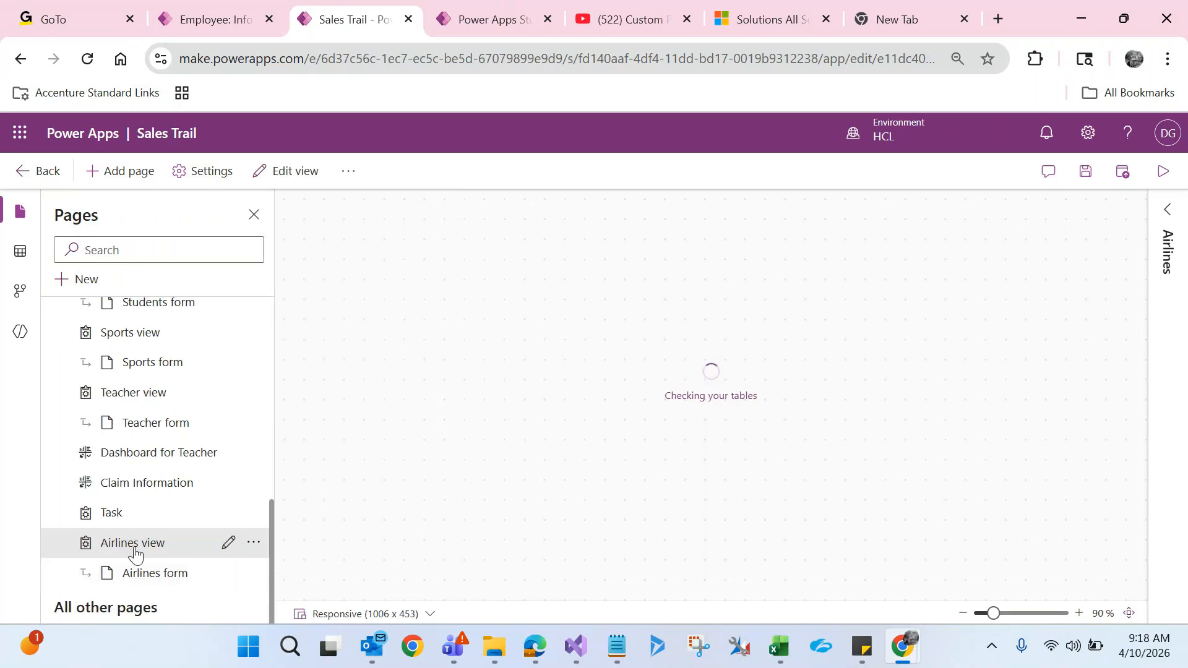
left_click(1085, 175)
left_click(1124, 173)
Relaunch the Sales Trail app from the published apps and open its Airlines list.
left_click(185, 23)
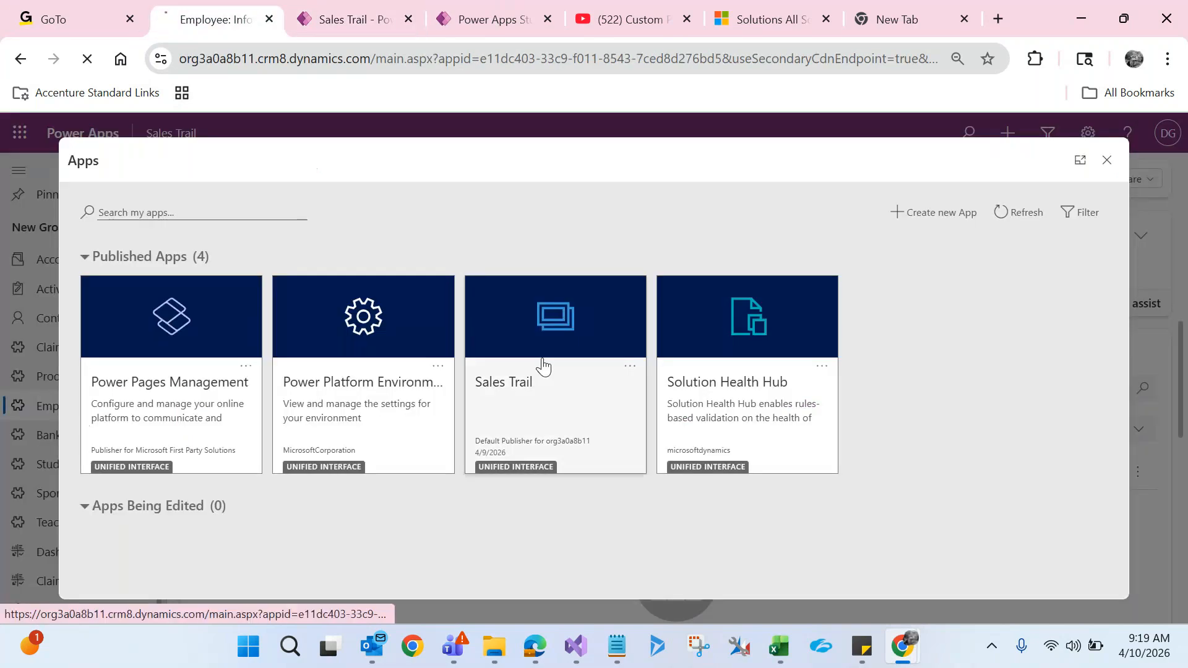
left_click(538, 366)
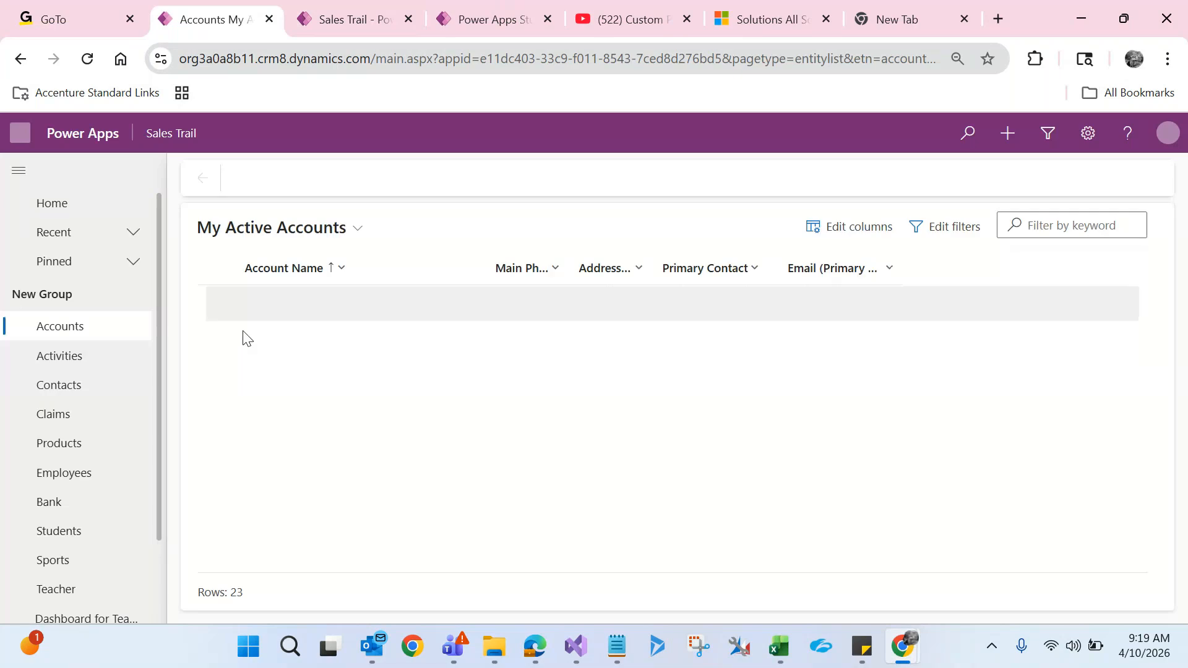
scroll(158, 374, "down", 1)
scroll(158, 374, "down", 2)
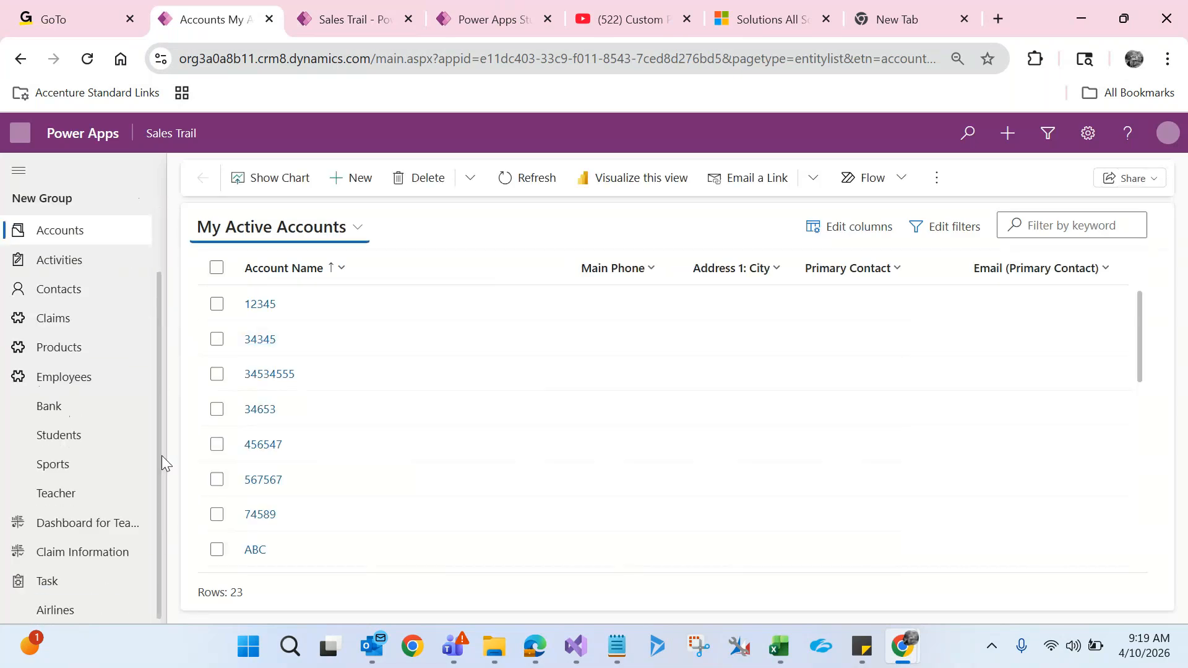
left_click(56, 610)
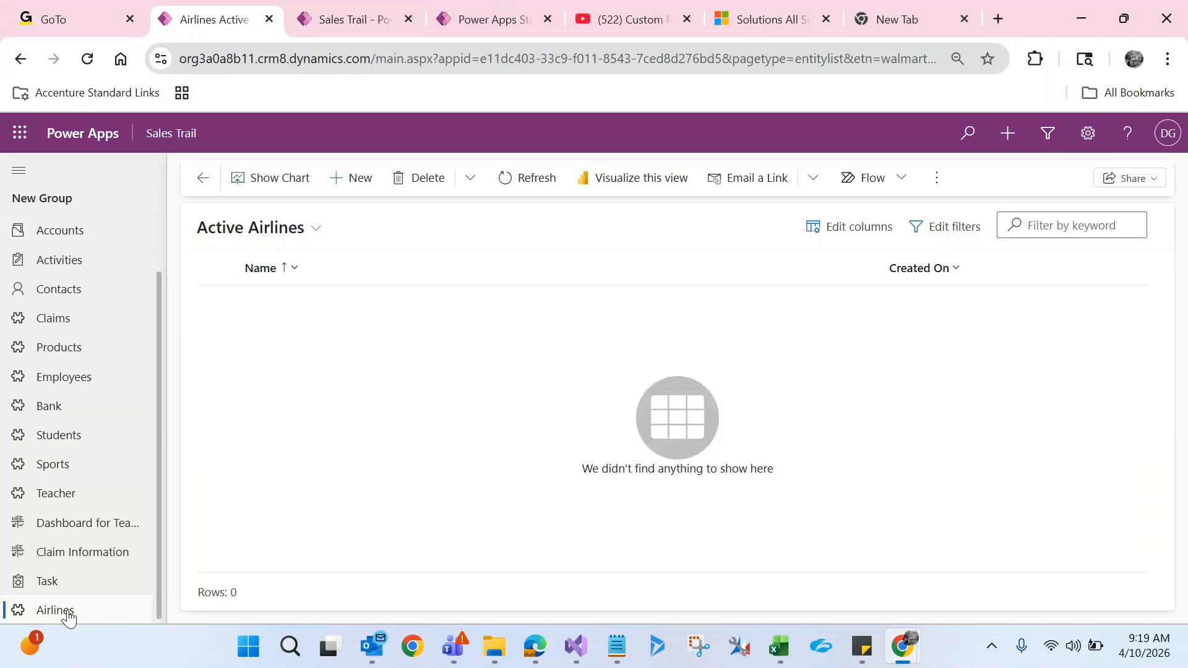
Create an airline record named Air India with Airline Status In progress, then save and close it.
left_click(361, 177)
left_click(400, 409)
left_click(399, 363)
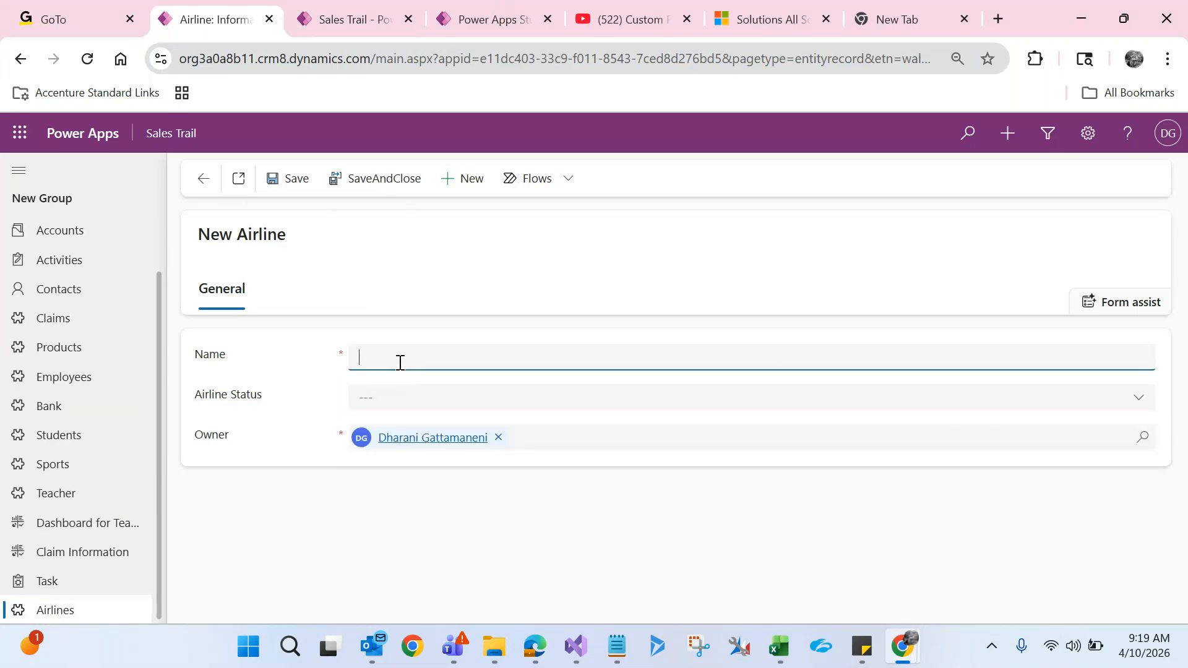
type("Air India")
left_click(393, 399)
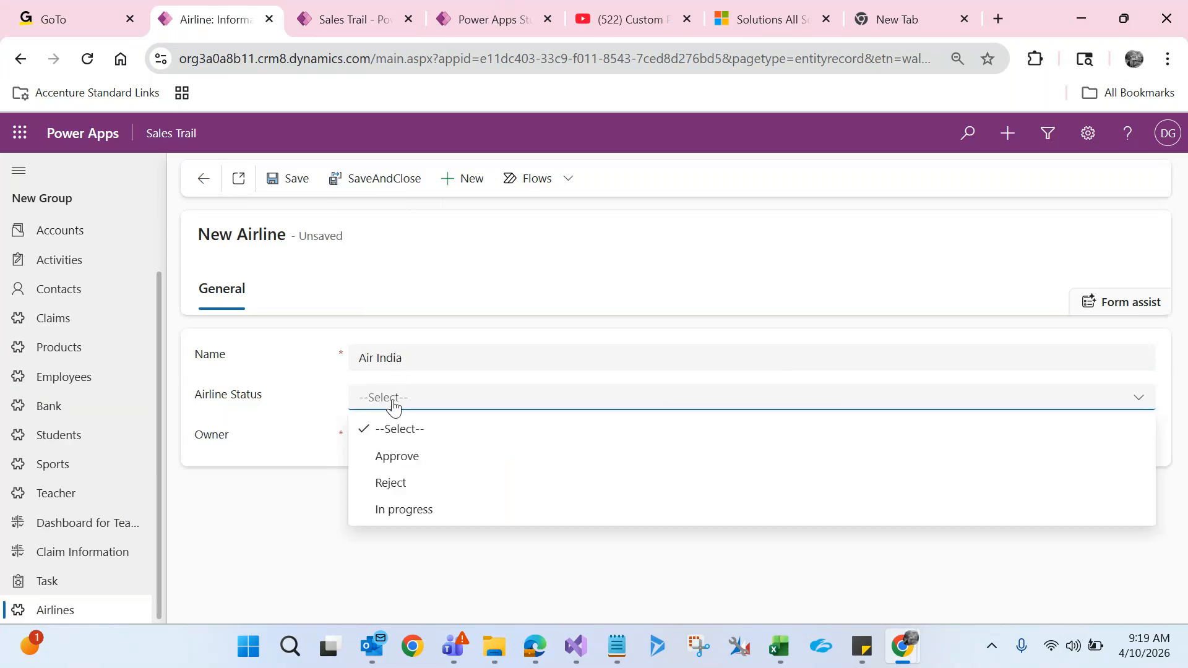
left_click(400, 510)
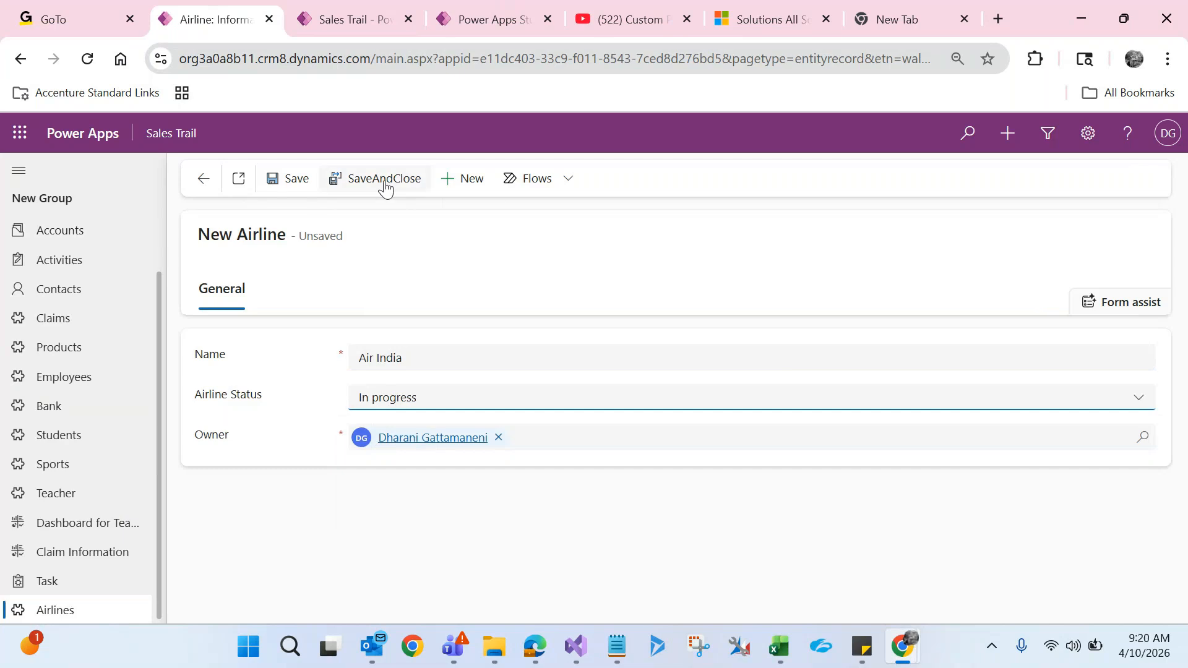
left_click(384, 179)
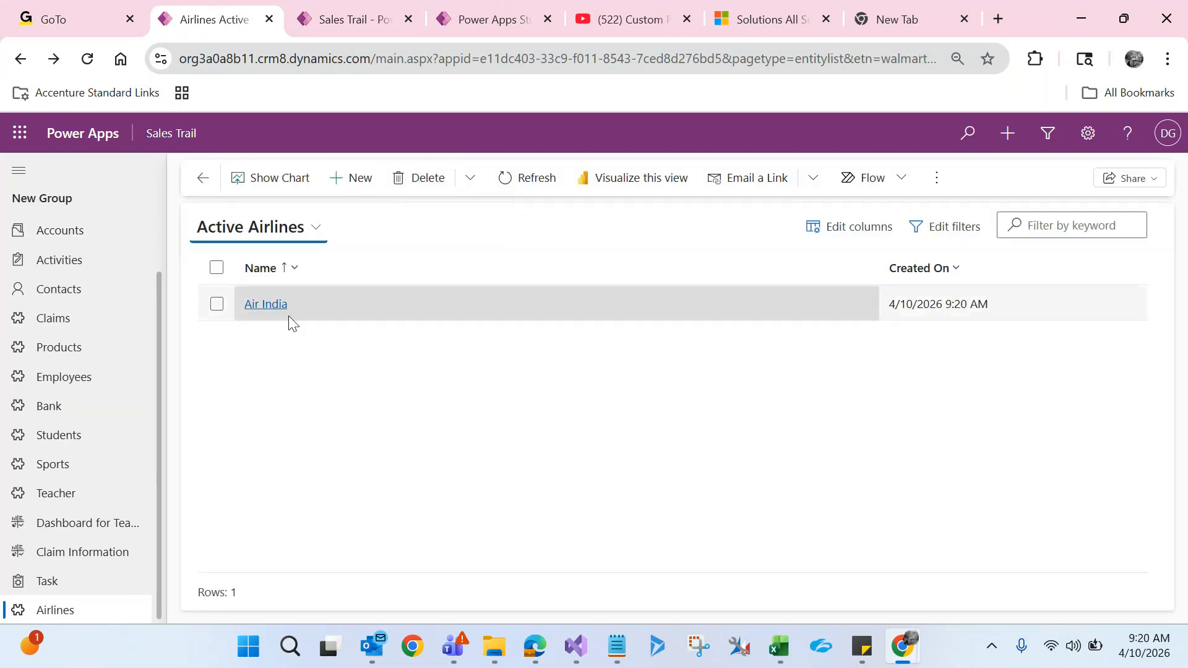
Open the Air India record and examine the choices offered by Airline Status.
left_click(272, 306)
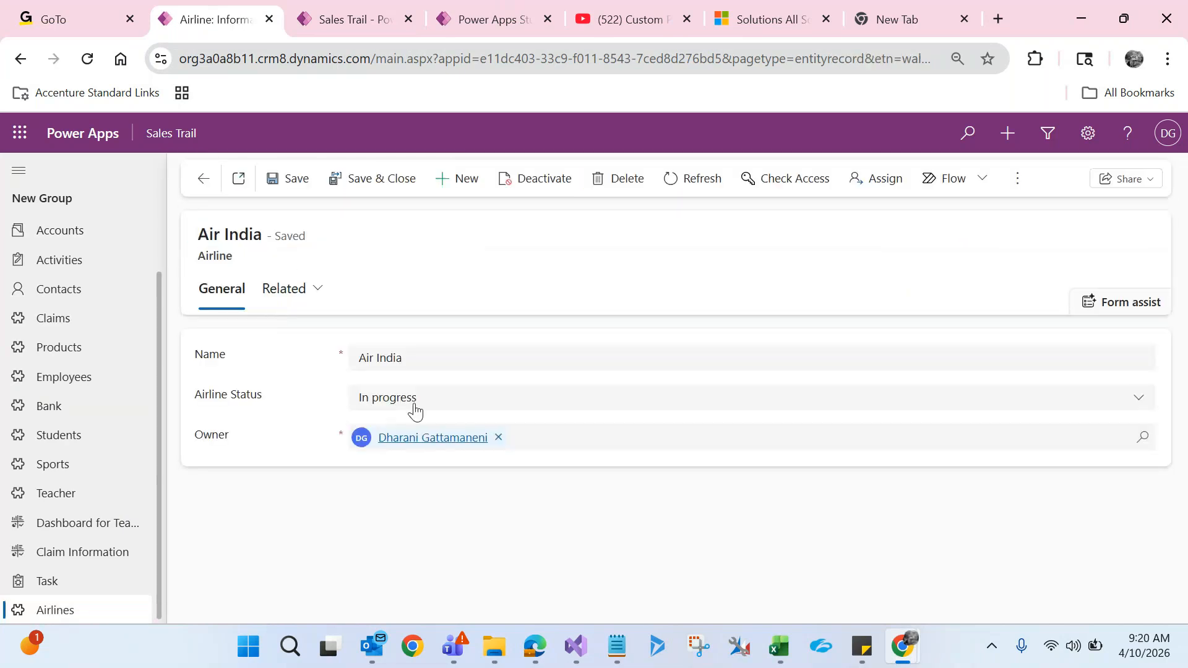
left_click(416, 399)
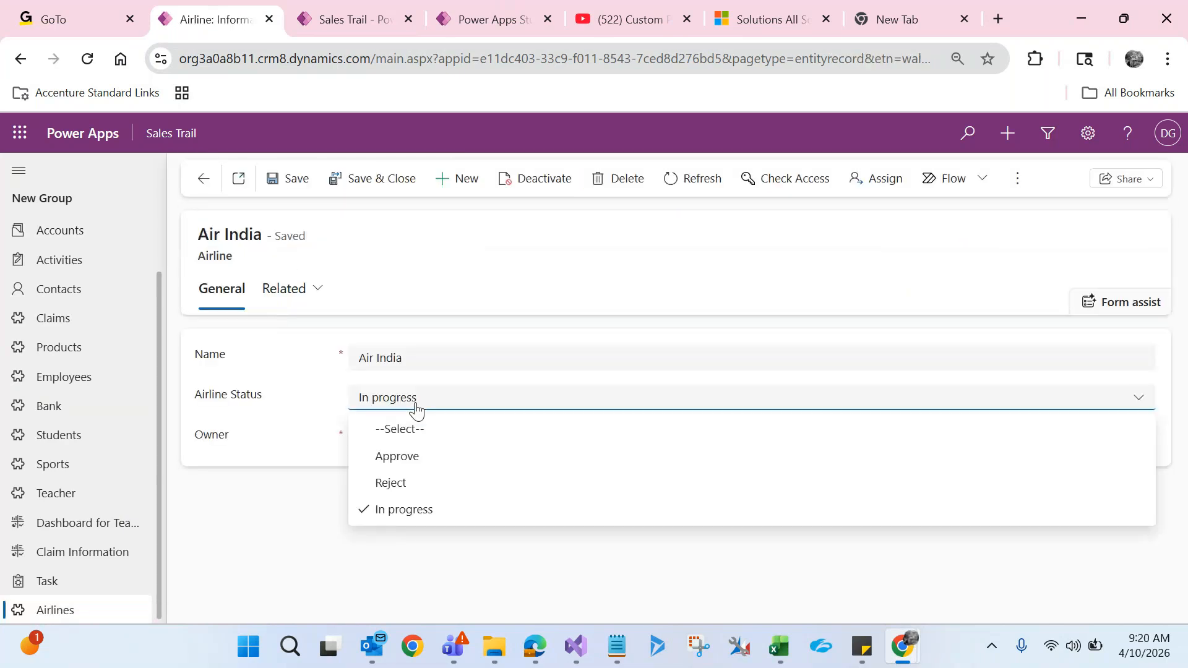
left_click(299, 525)
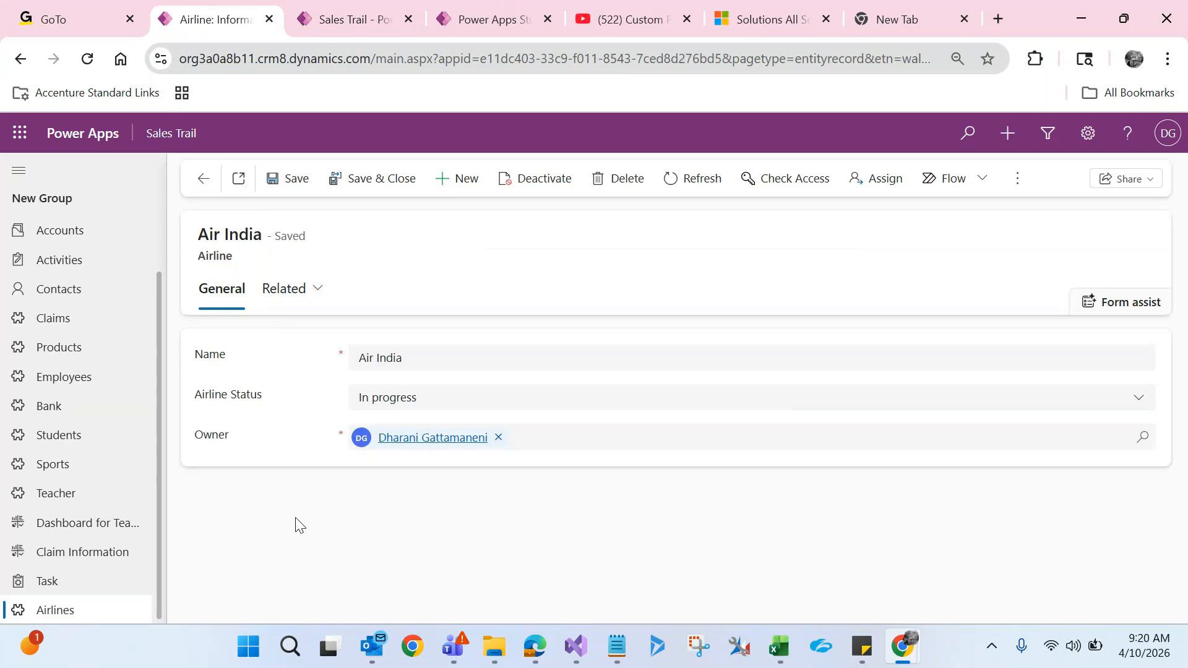
left_click(416, 399)
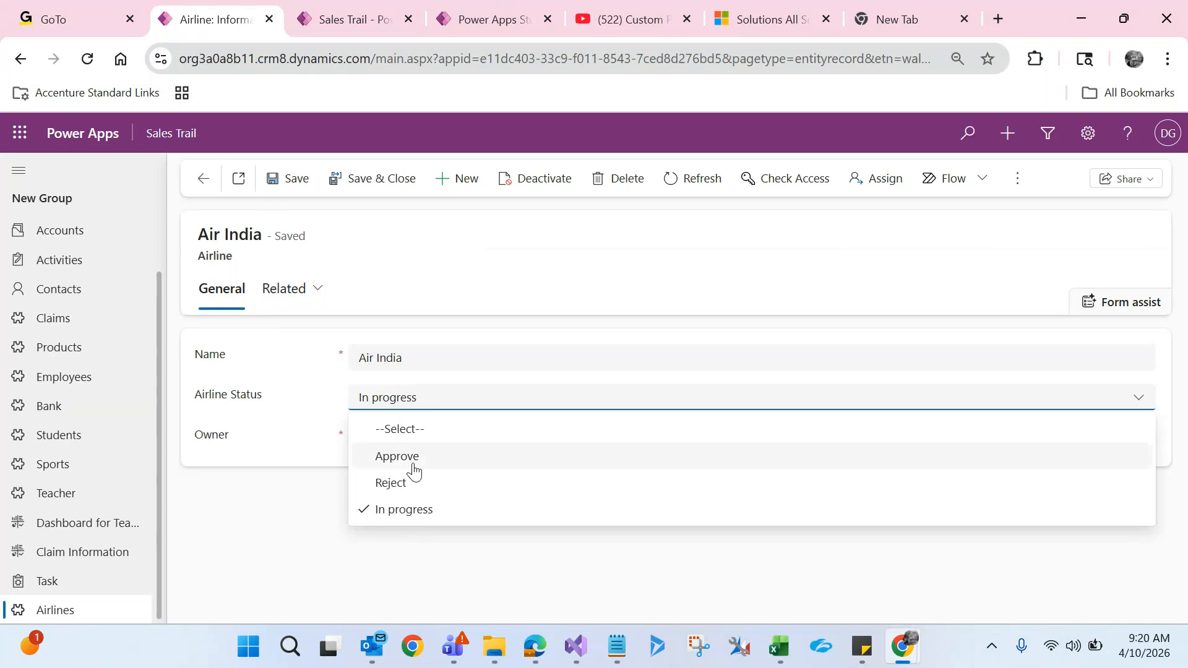
left_click(637, 531)
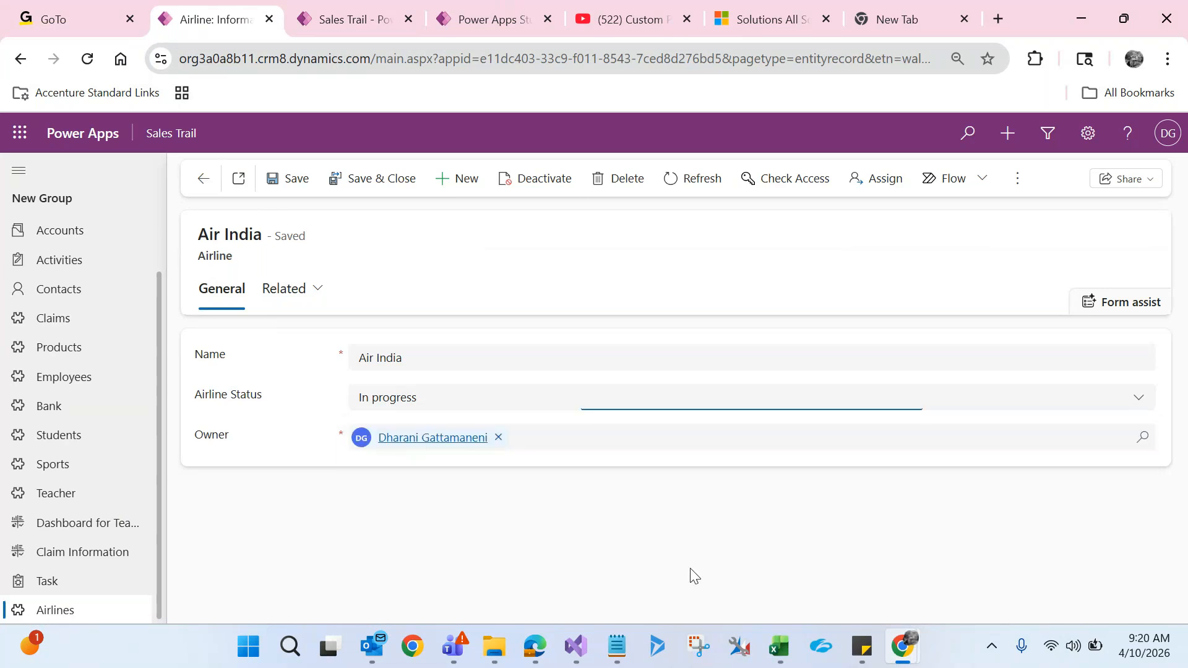
Switch to the British Airways CRM Components solution window and open the Final Status option set in a maximized window.
mouse_move(910, 650)
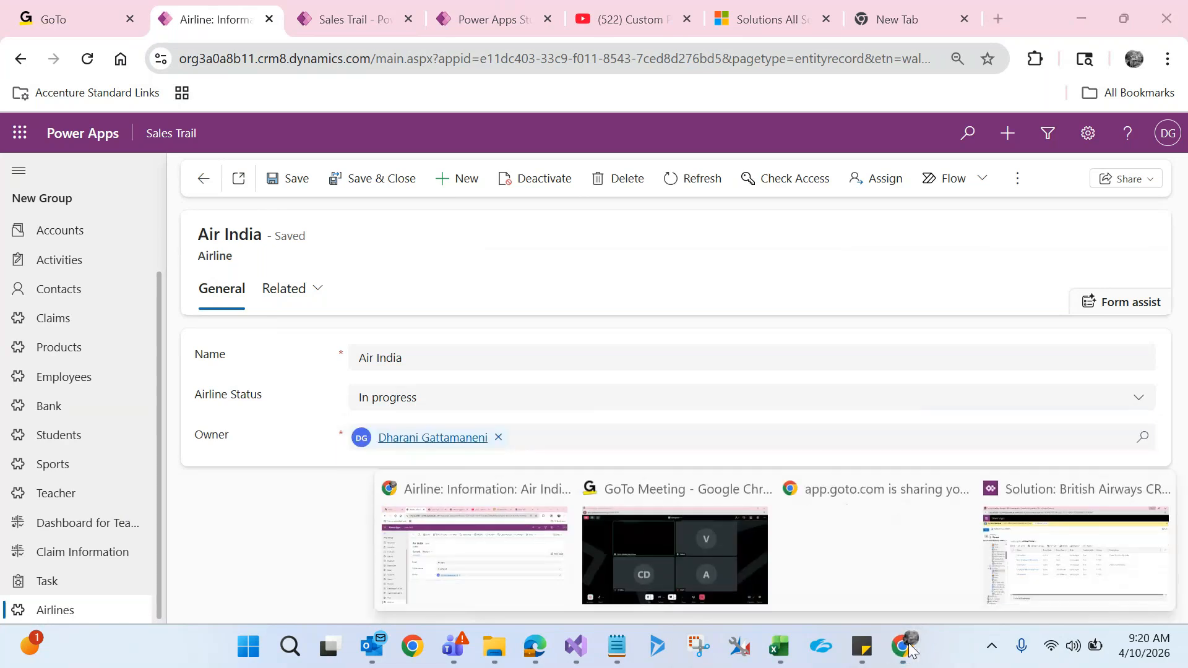
left_click(1068, 561)
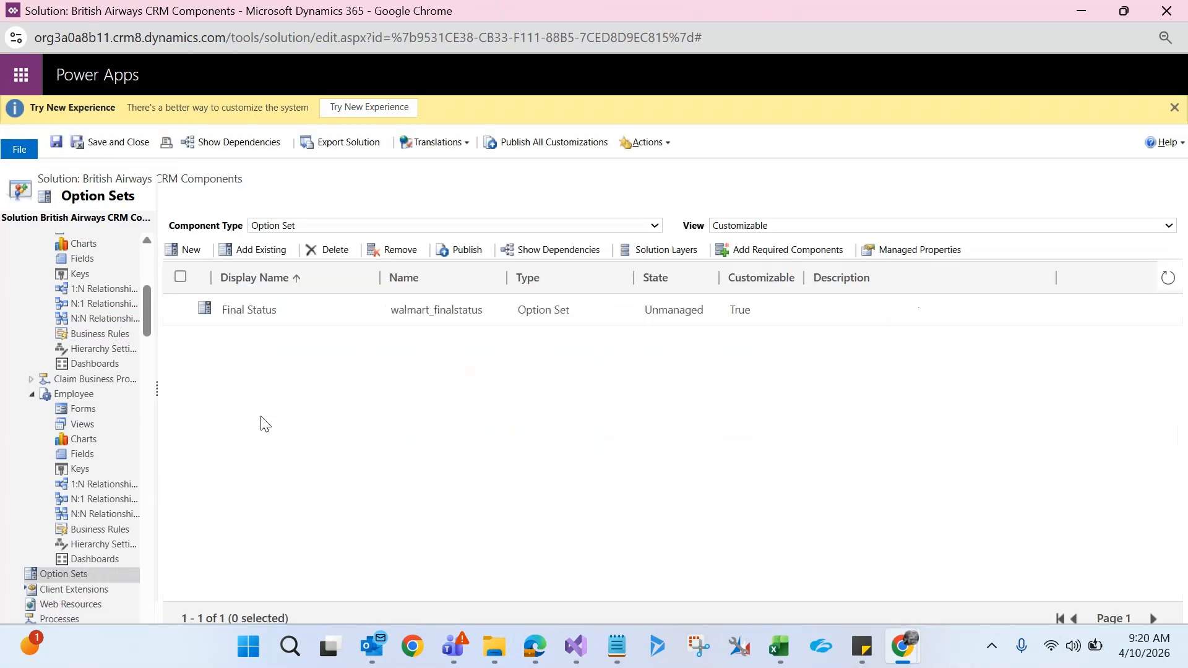
double_click(242, 311)
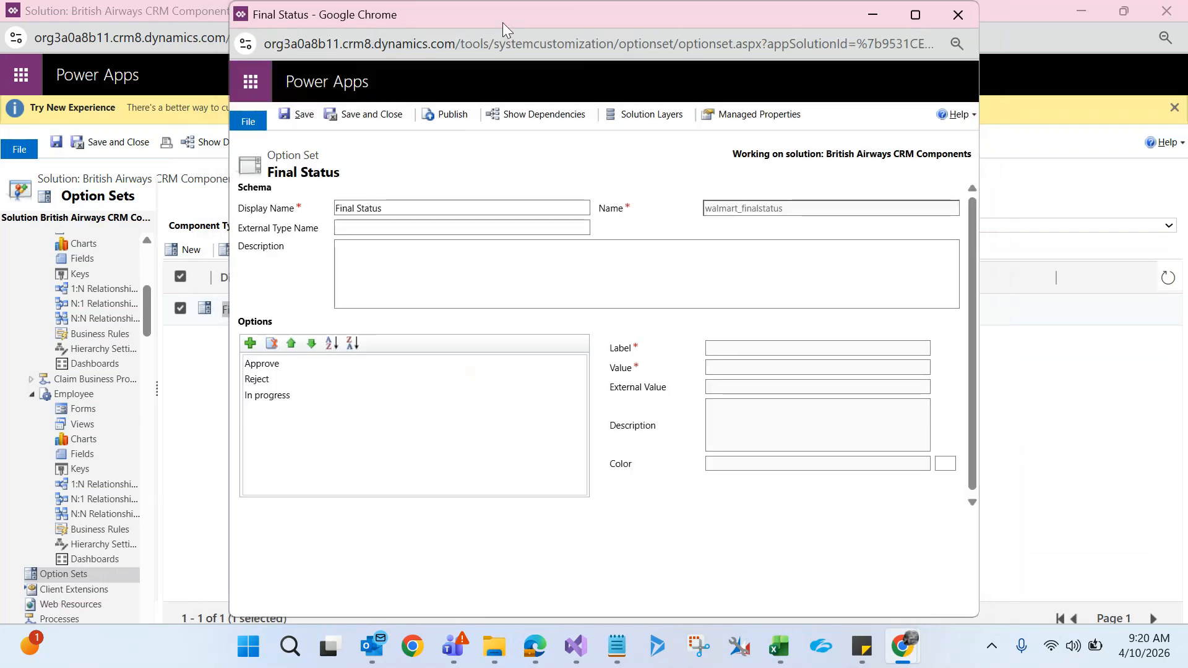
double_click(503, 23)
Add an option labelled Pending to the Final Status option set, then save and publish it.
left_click(24, 338)
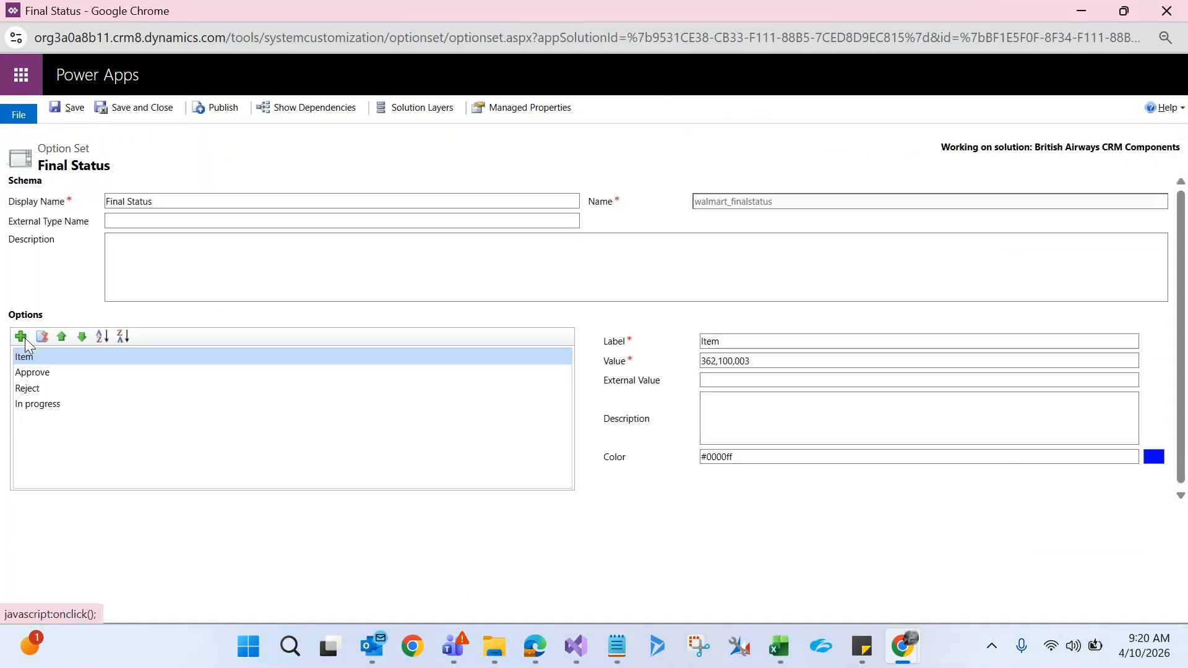
left_click(740, 337)
key("BackSpace")
key("BackSpace")
key("BackSpace")
key("BackSpace")
type("Pending")
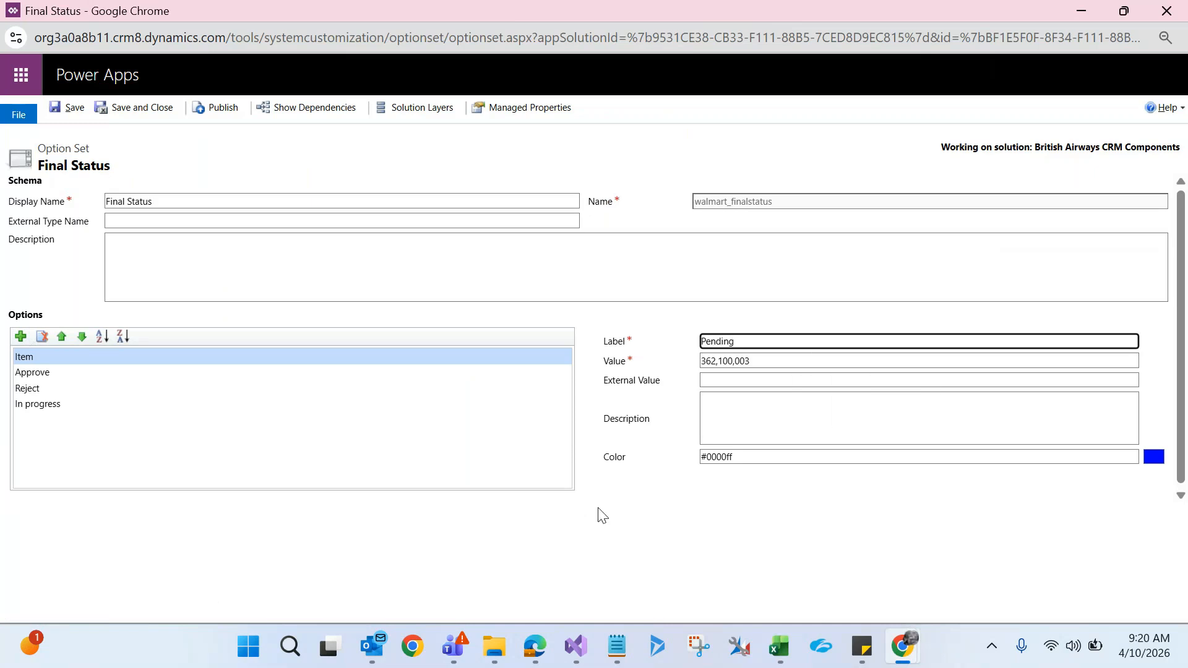
left_click(591, 544)
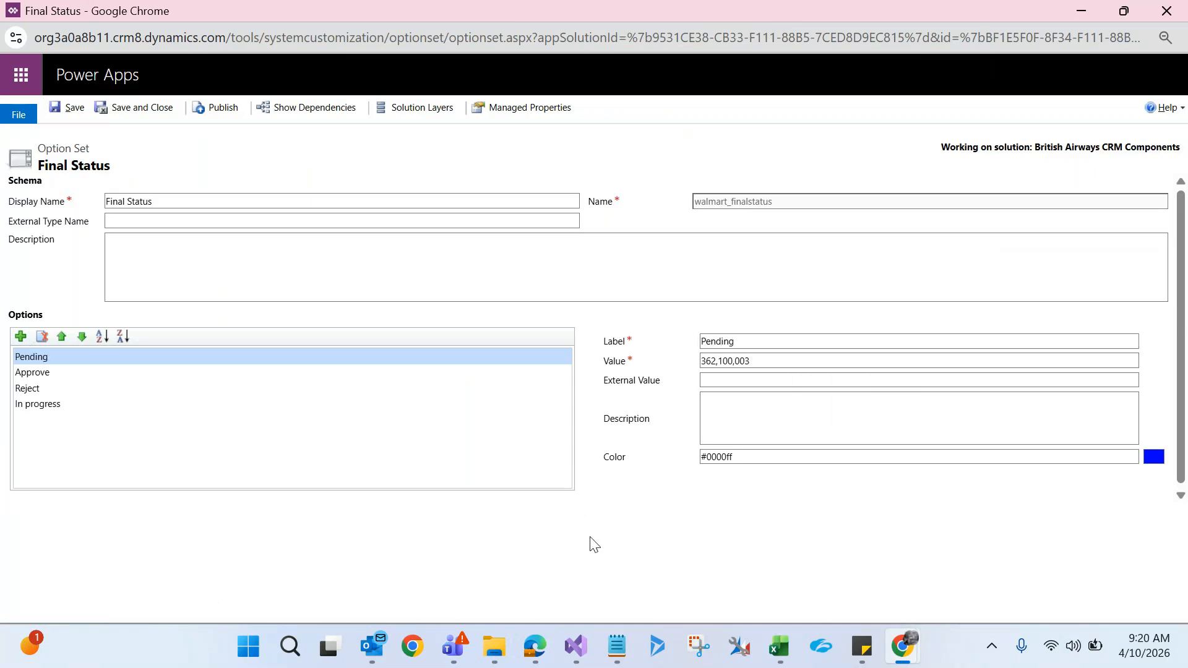
left_click(71, 109)
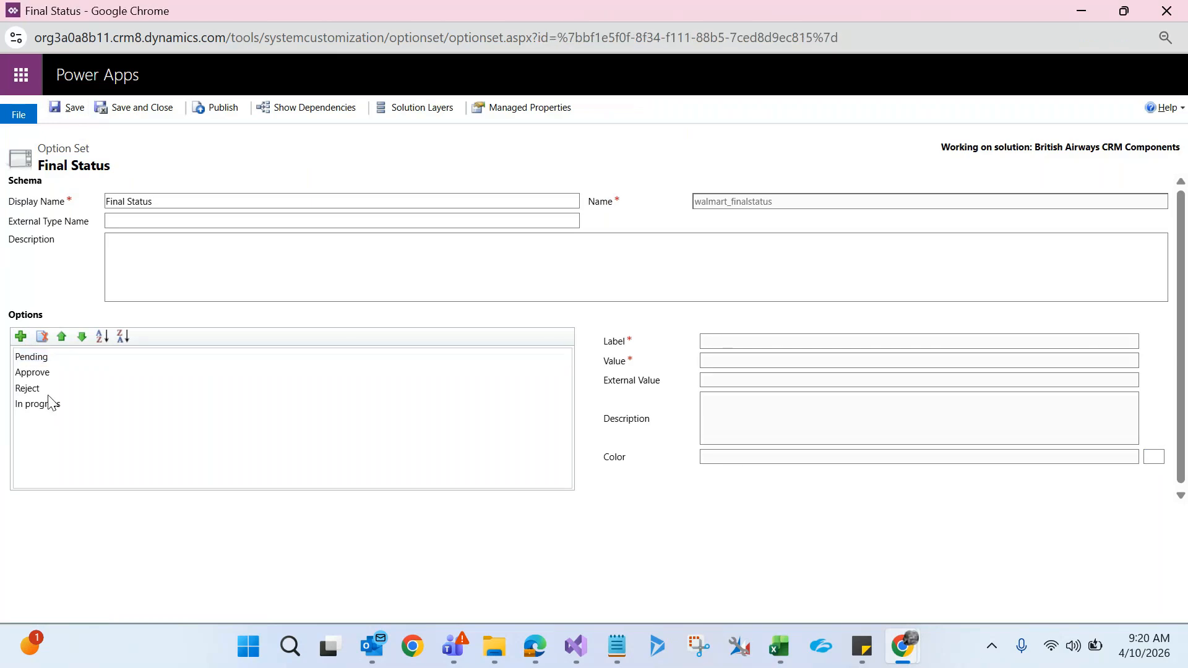
left_click(217, 111)
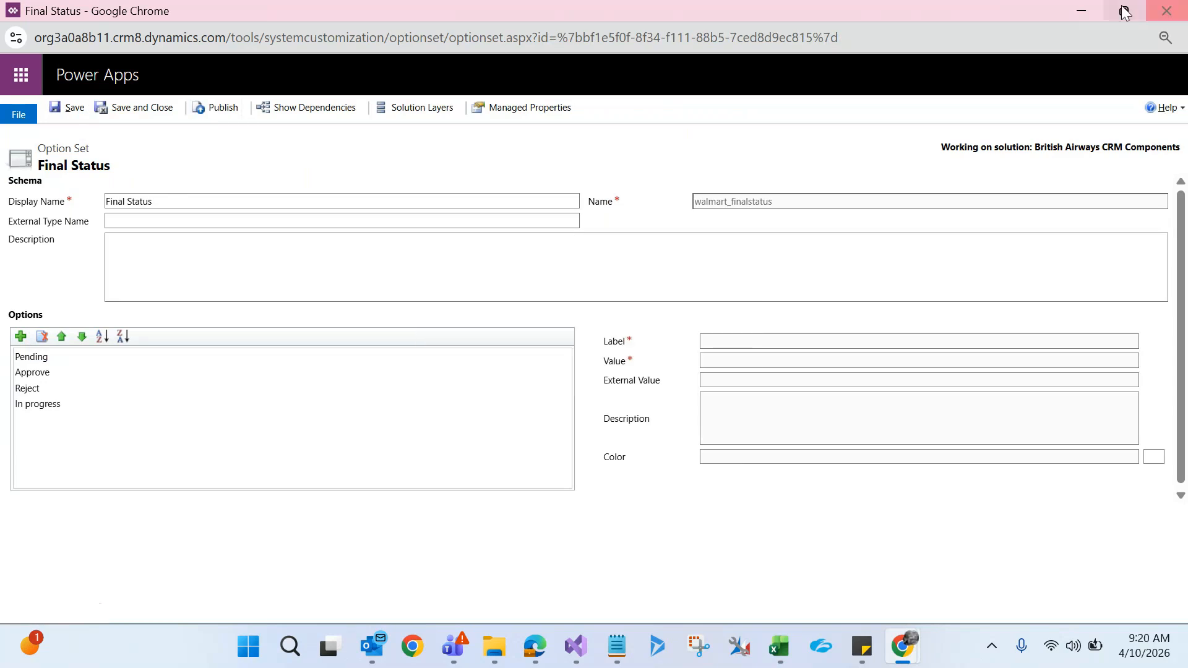
Return to the Sales Trail app, reload the Air India record and examine the updated Airline Status choices.
left_click(1081, 9)
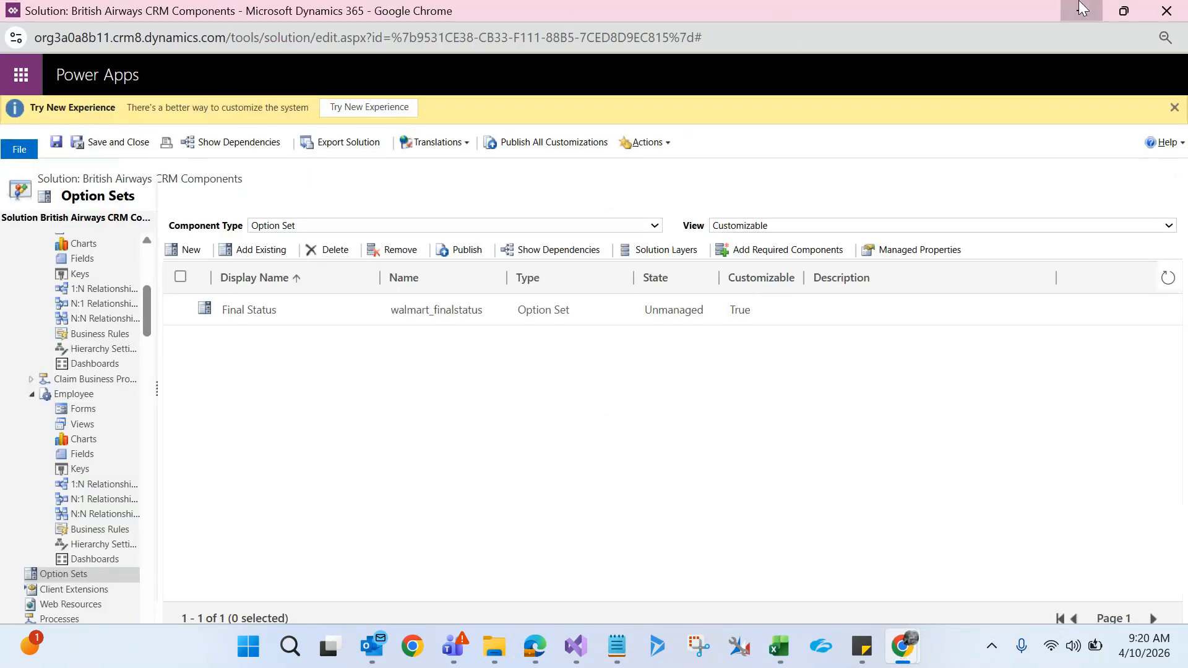
left_click(1080, 8)
key("F5")
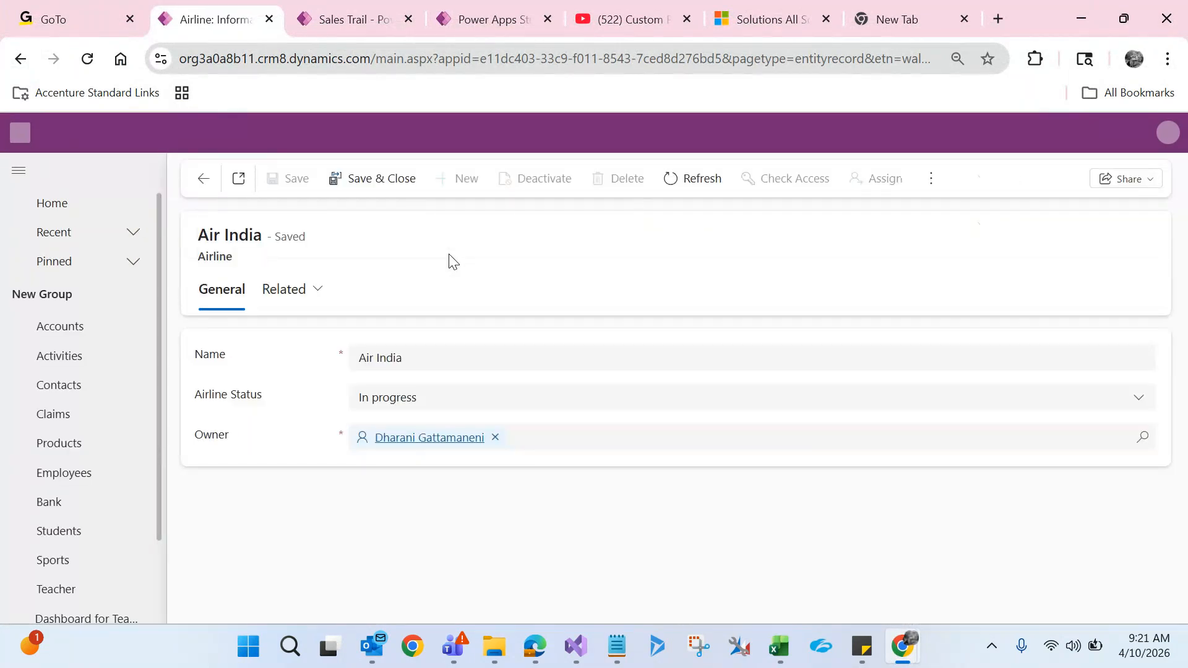
left_click(405, 407)
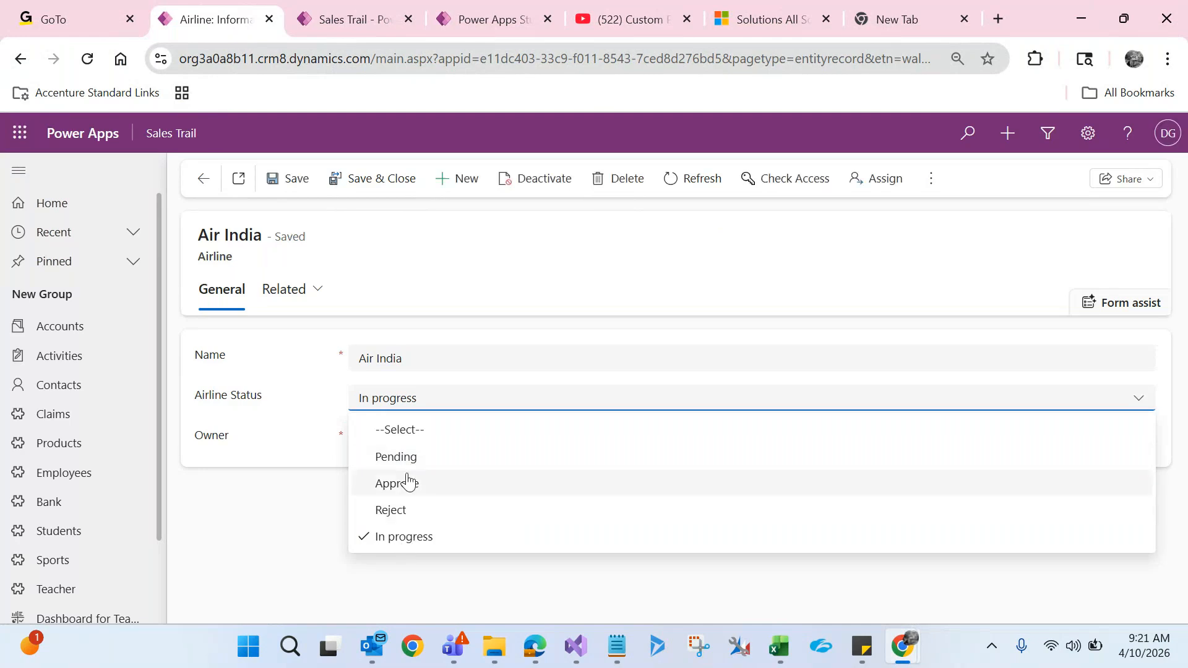
Open the first active claim record and examine the choices offered by Claim Final Status.
left_click(62, 420)
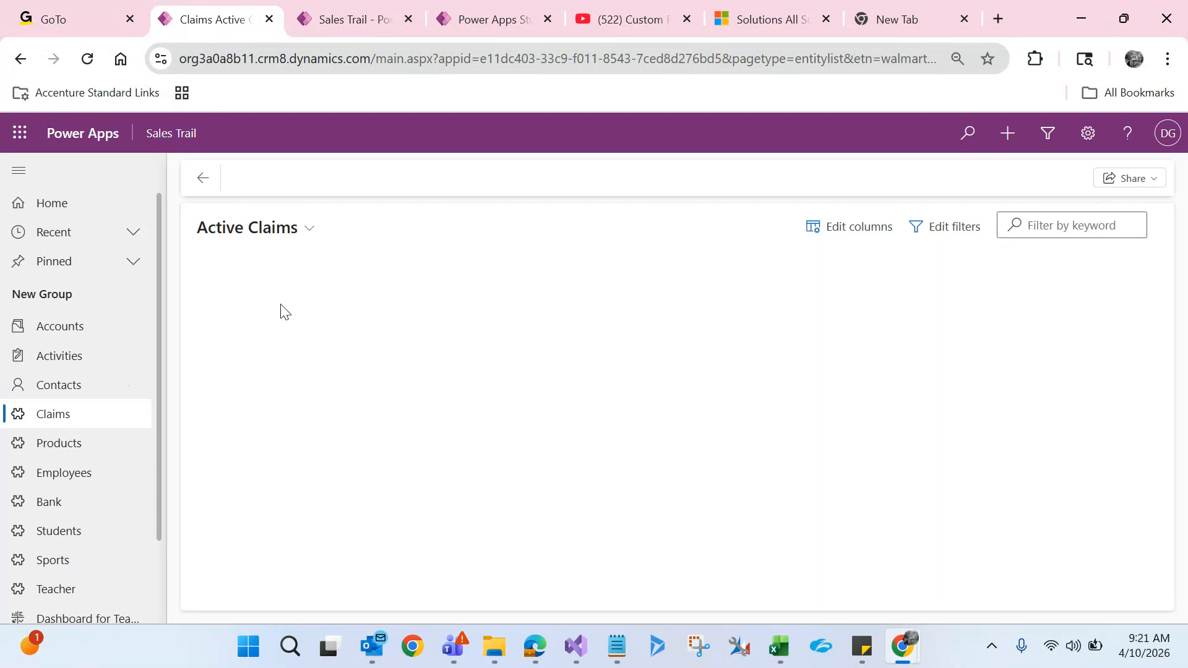
left_click(265, 307)
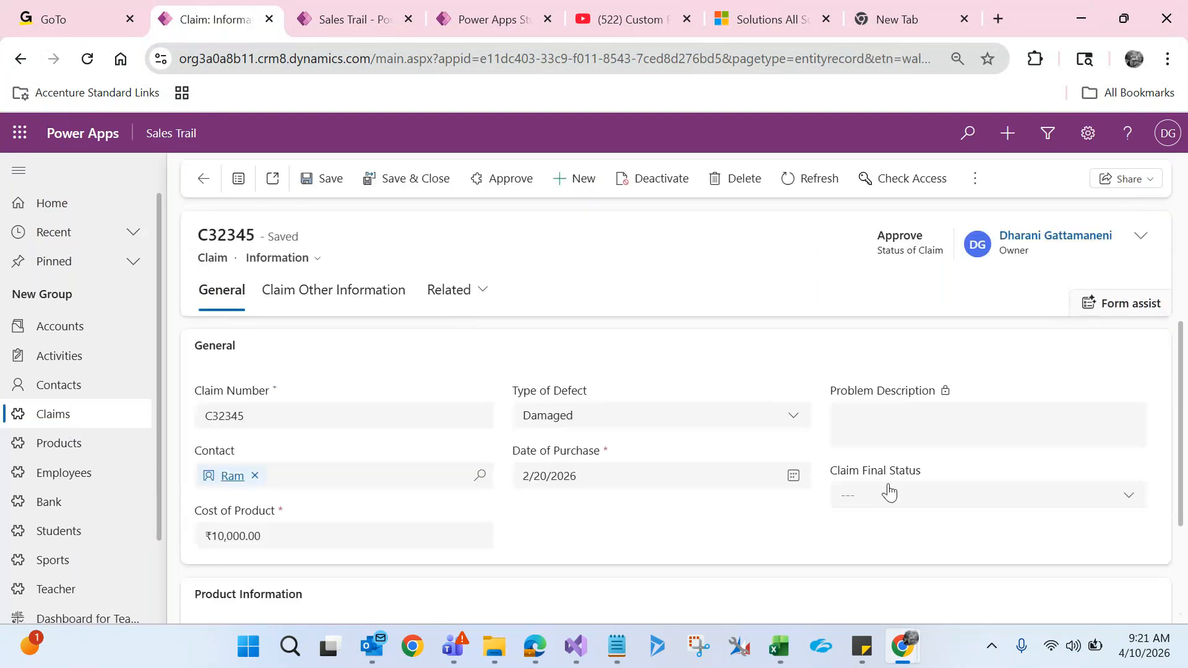
left_click(889, 493)
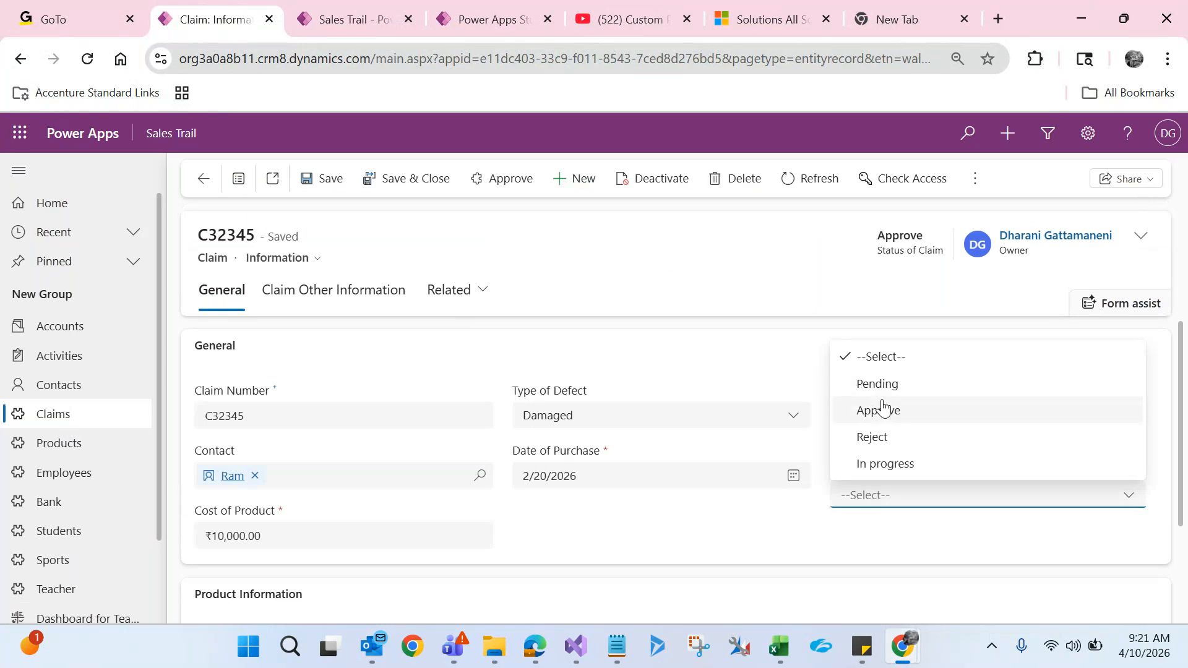
Open the first active employee record and examine the choices offered by Employee Final Status.
left_click(68, 477)
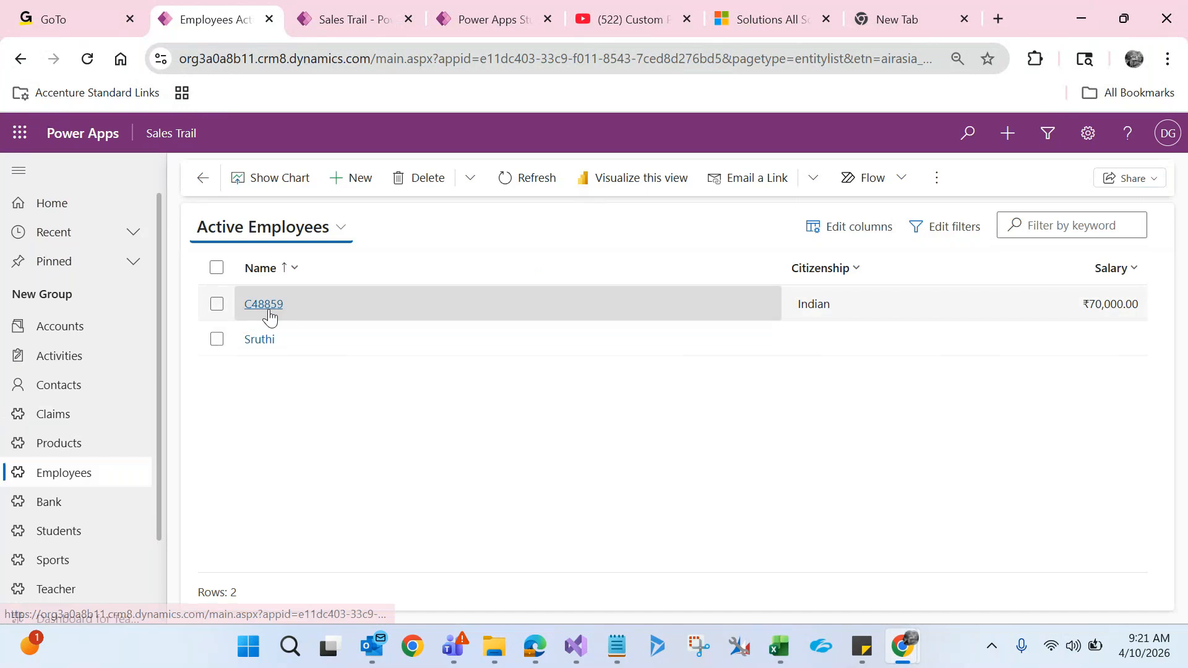
left_click(265, 307)
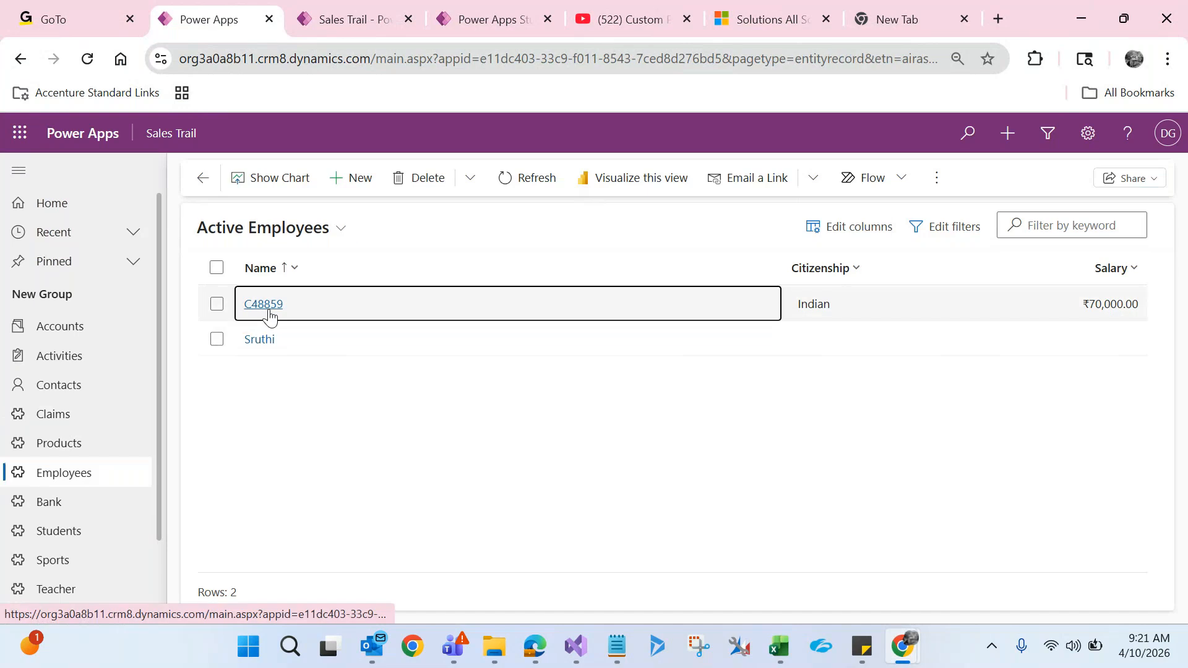
left_click(907, 437)
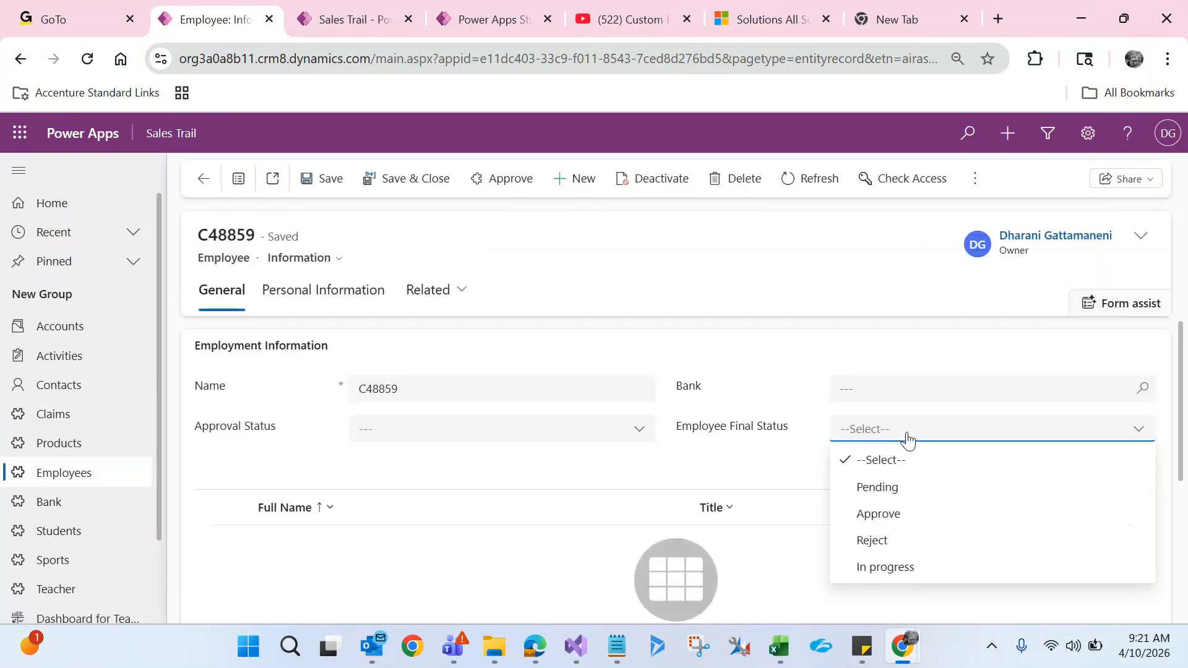
left_click(849, 287)
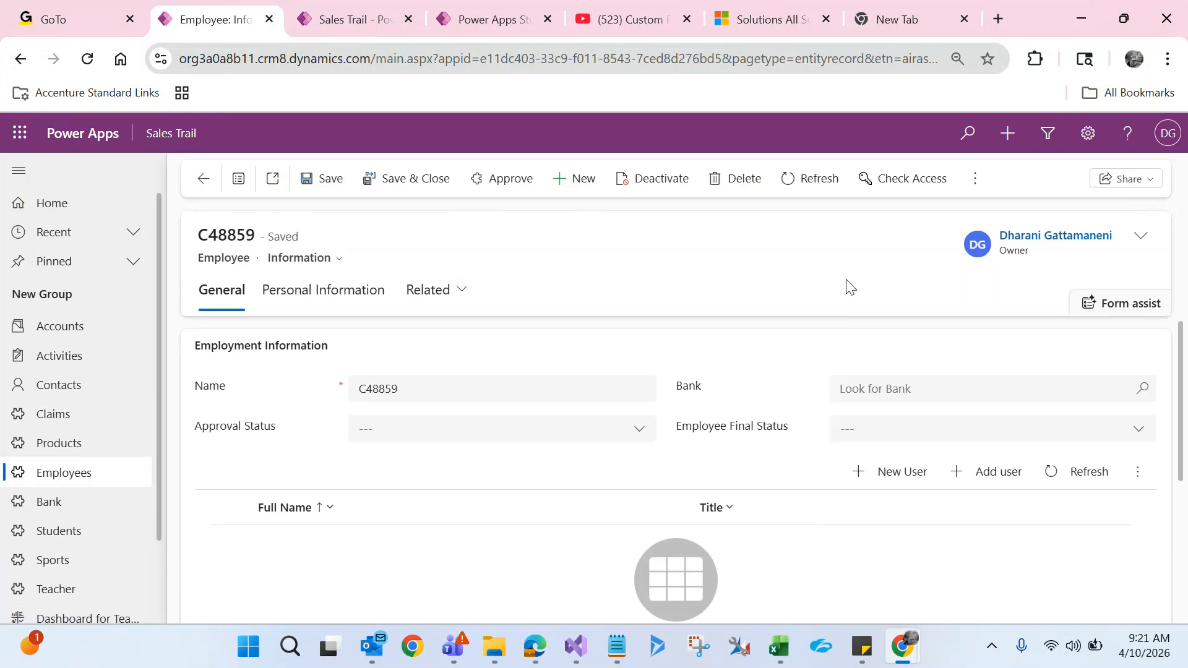
left_click(897, 434)
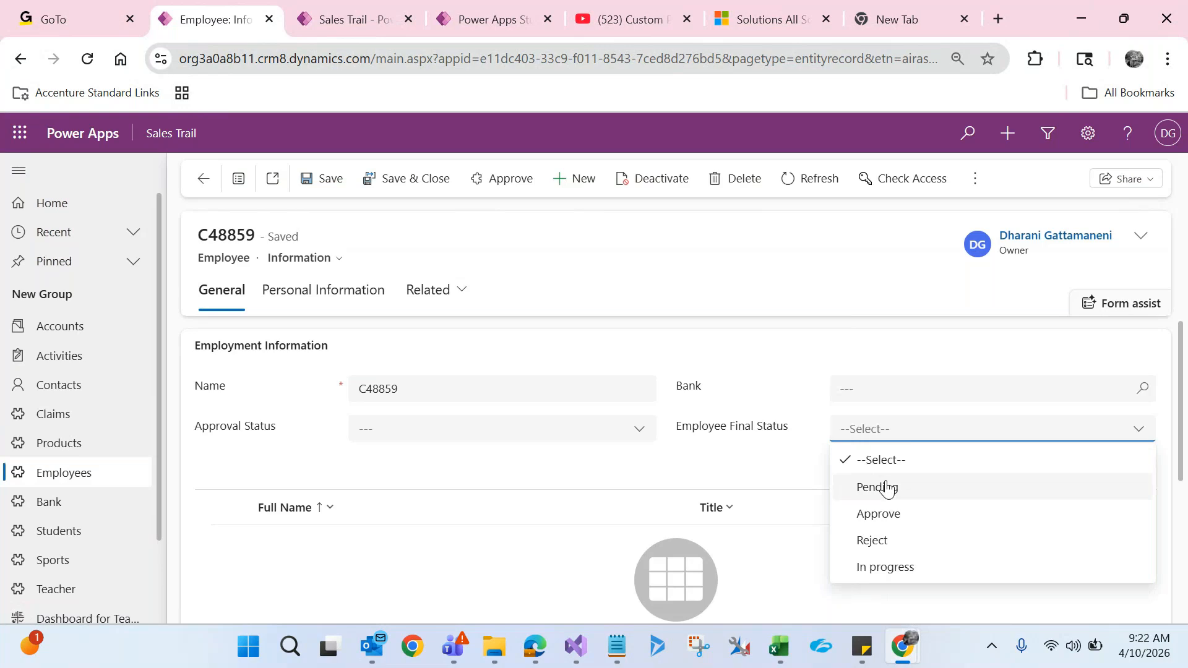
Switch to the Excel workbook and replace the heading in cell I1 of Sheet2 with Email Templates.
left_click(620, 649)
left_click(620, 648)
left_click(781, 650)
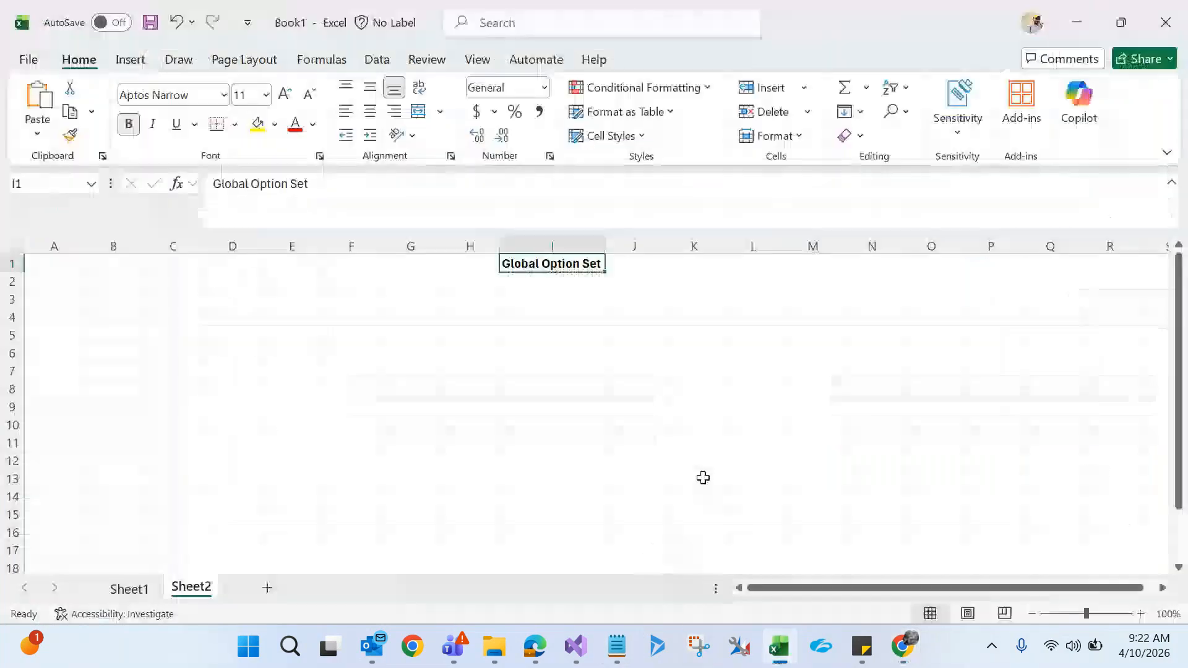
left_click(546, 266)
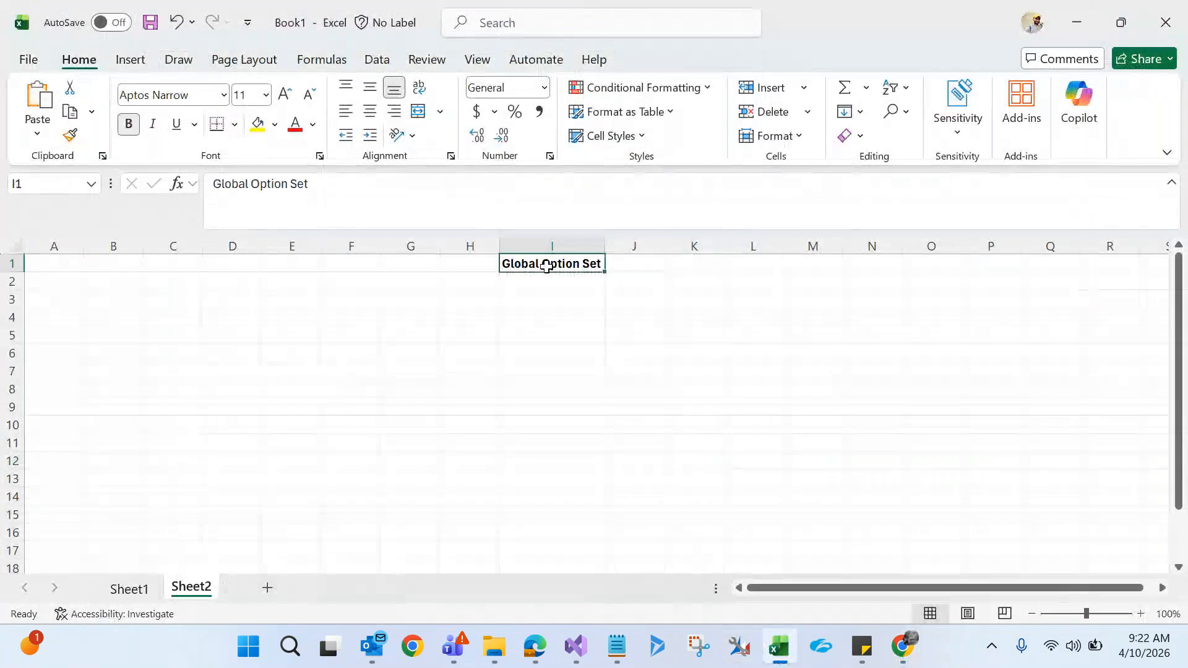
key("Delete")
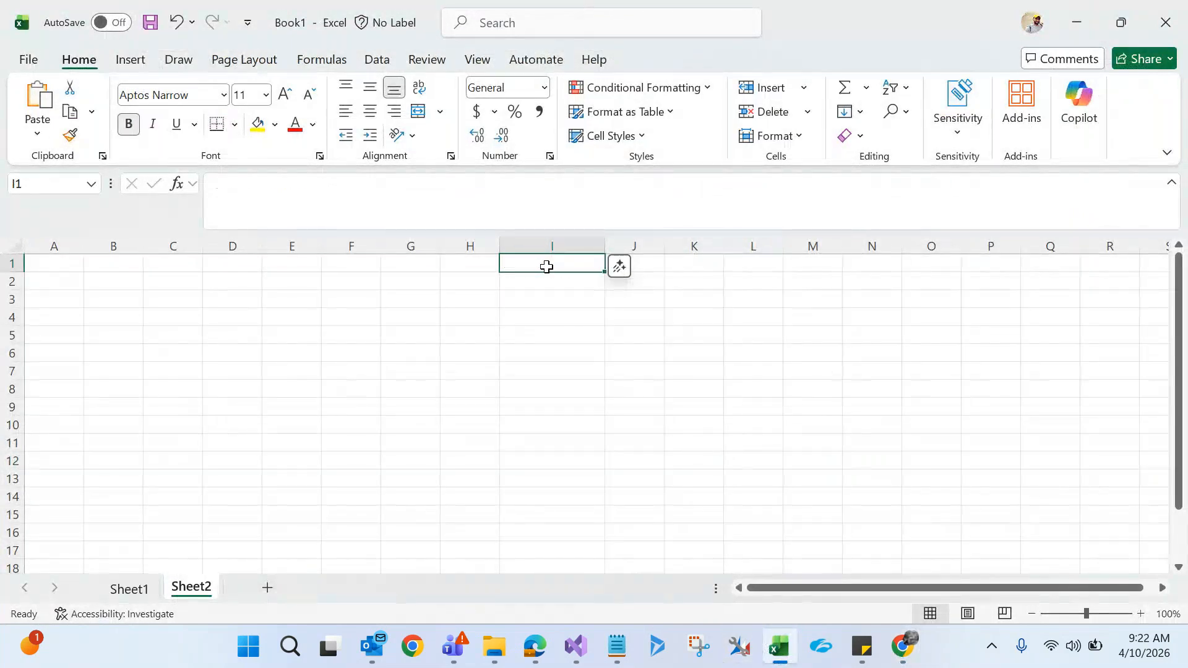
type("Email ")
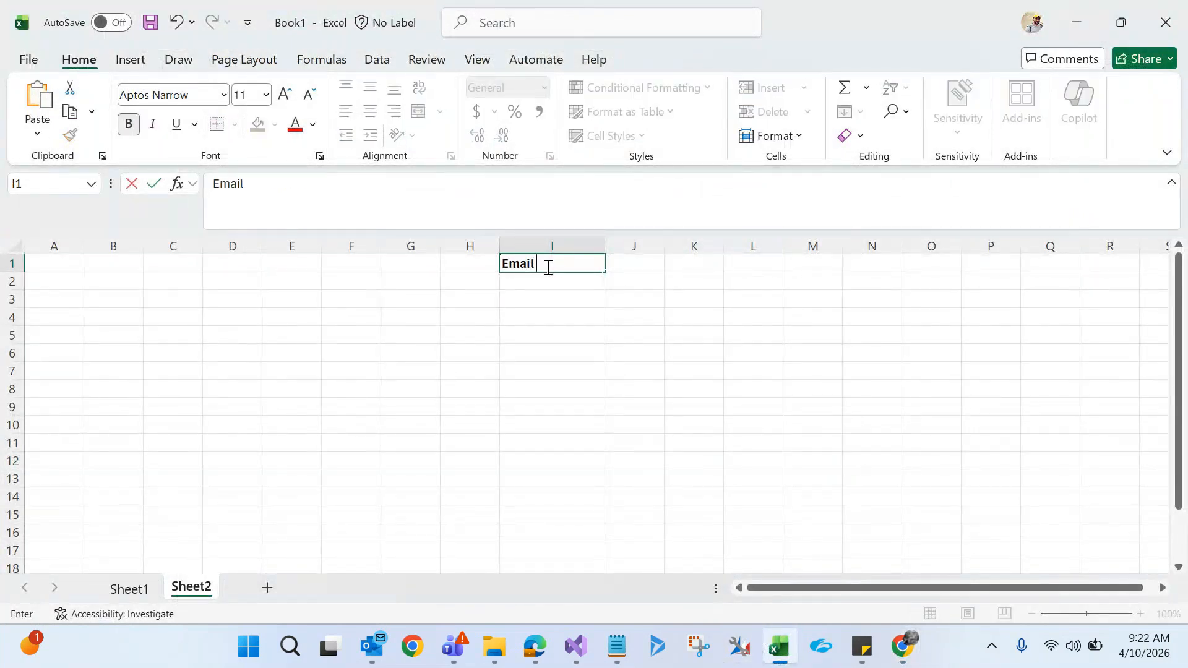
type("Templates")
left_click(549, 358)
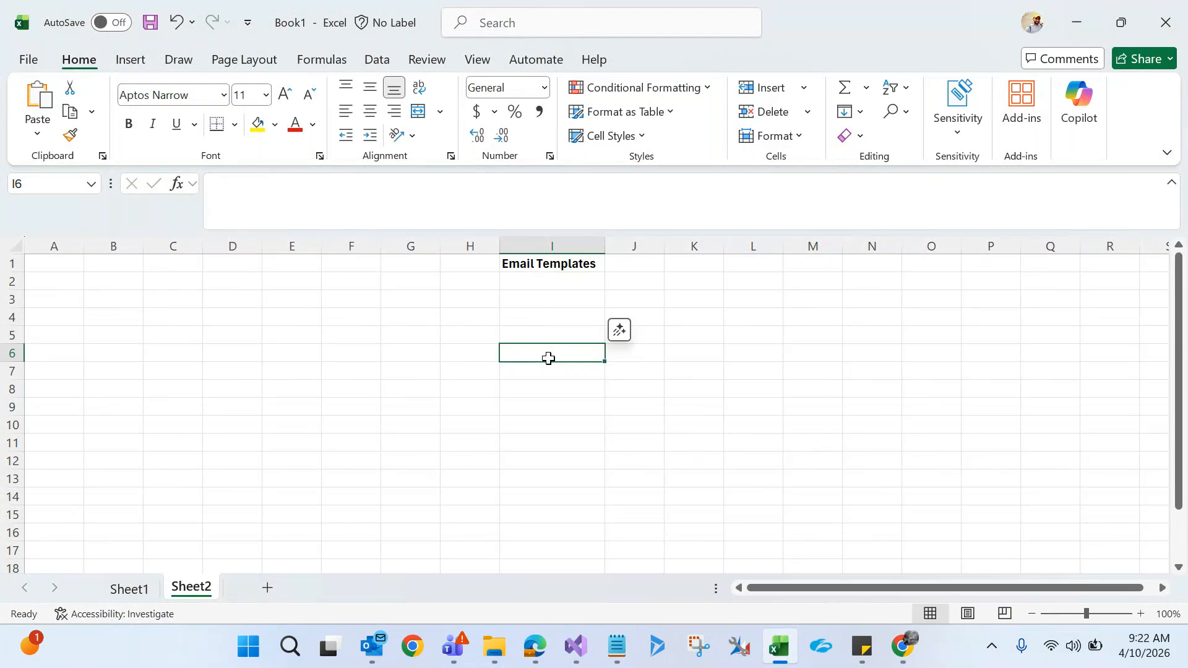
Switch to the Sales Trail app designer in Chrome and add the Activity Dataverse table as a page shown in navigation.
left_click(903, 647)
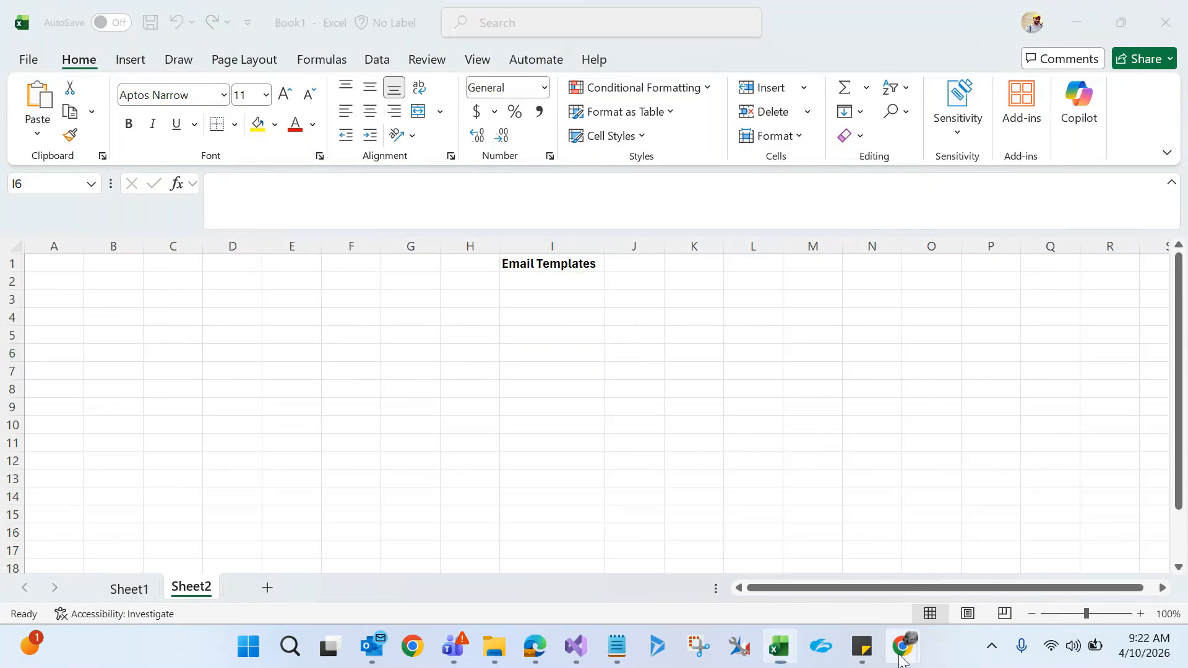
left_click(361, 533)
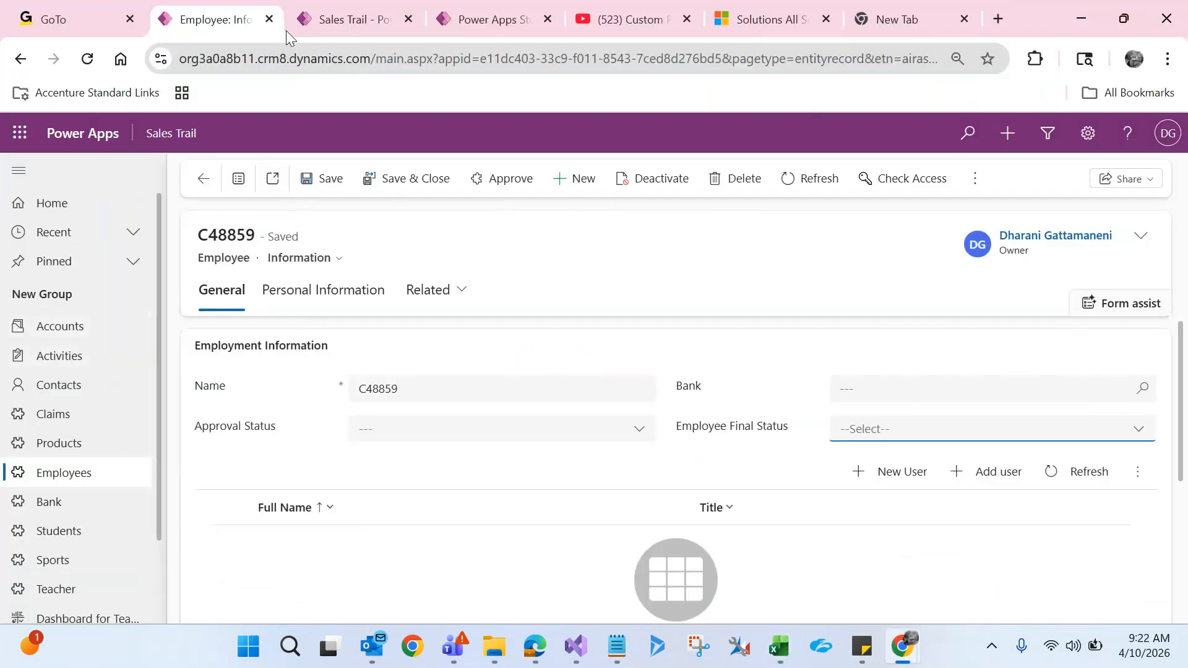
left_click(323, 8)
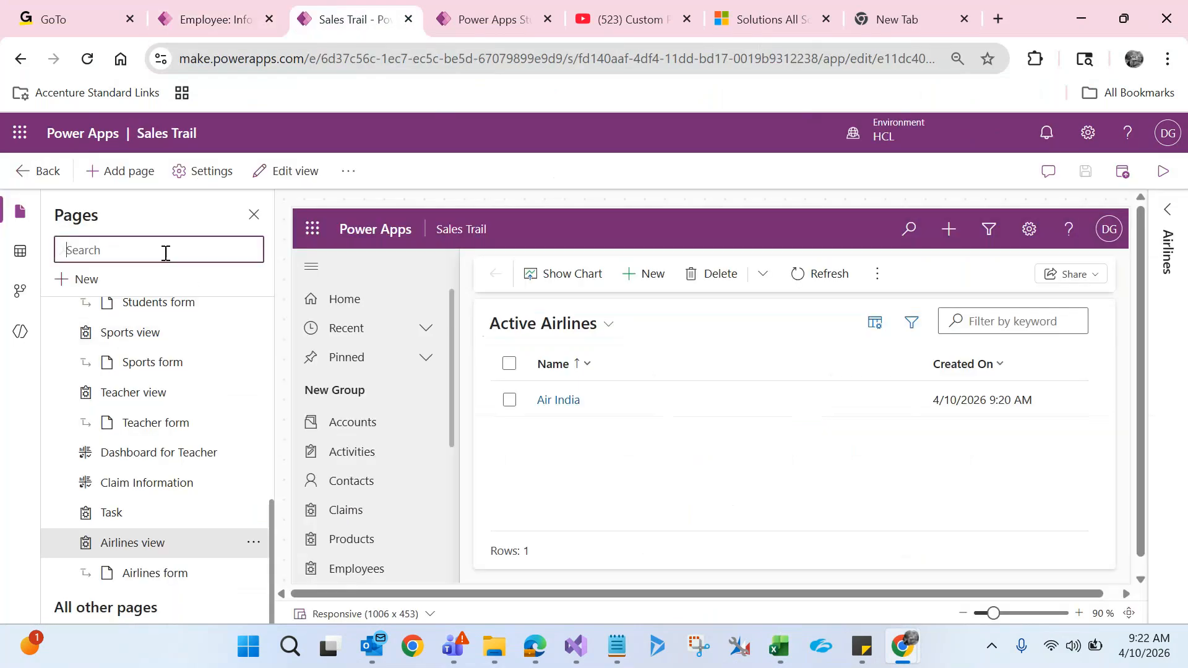
left_click(135, 185)
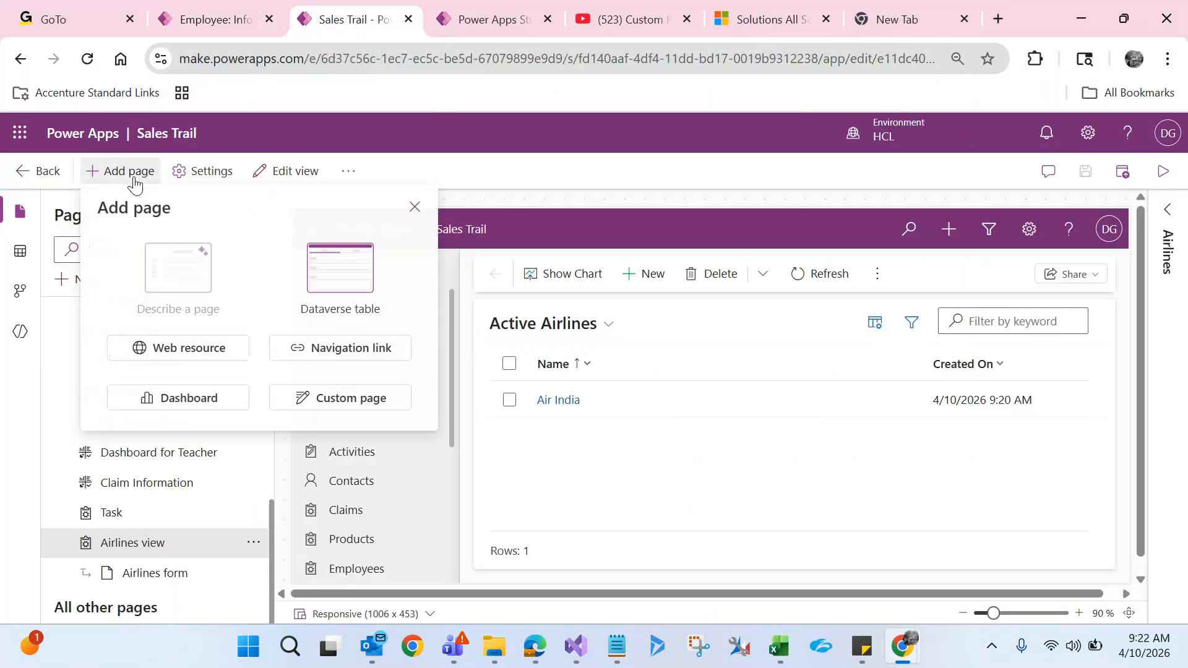
left_click(370, 311)
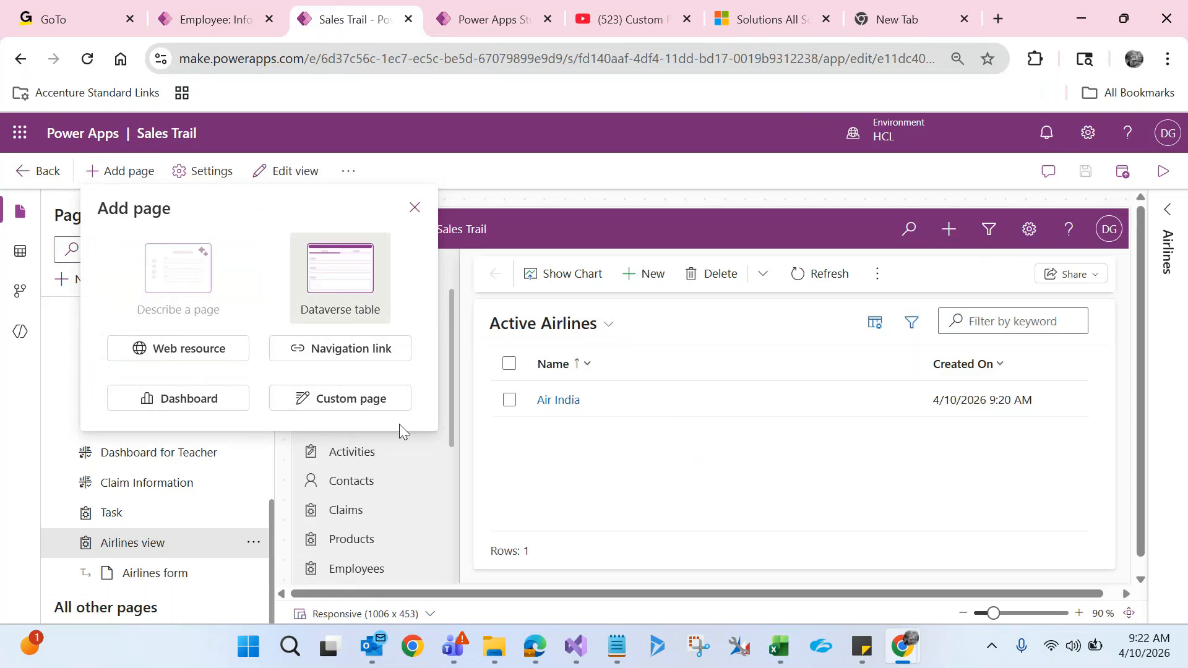
left_click(417, 275)
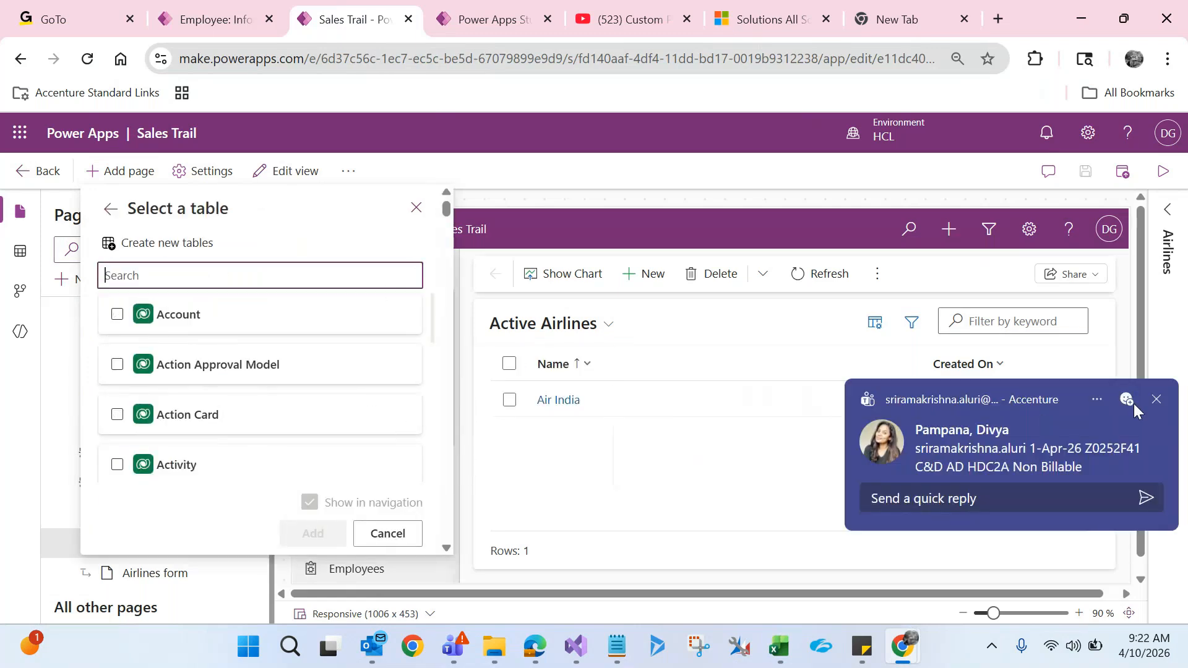
left_click(1156, 399)
left_click(142, 478)
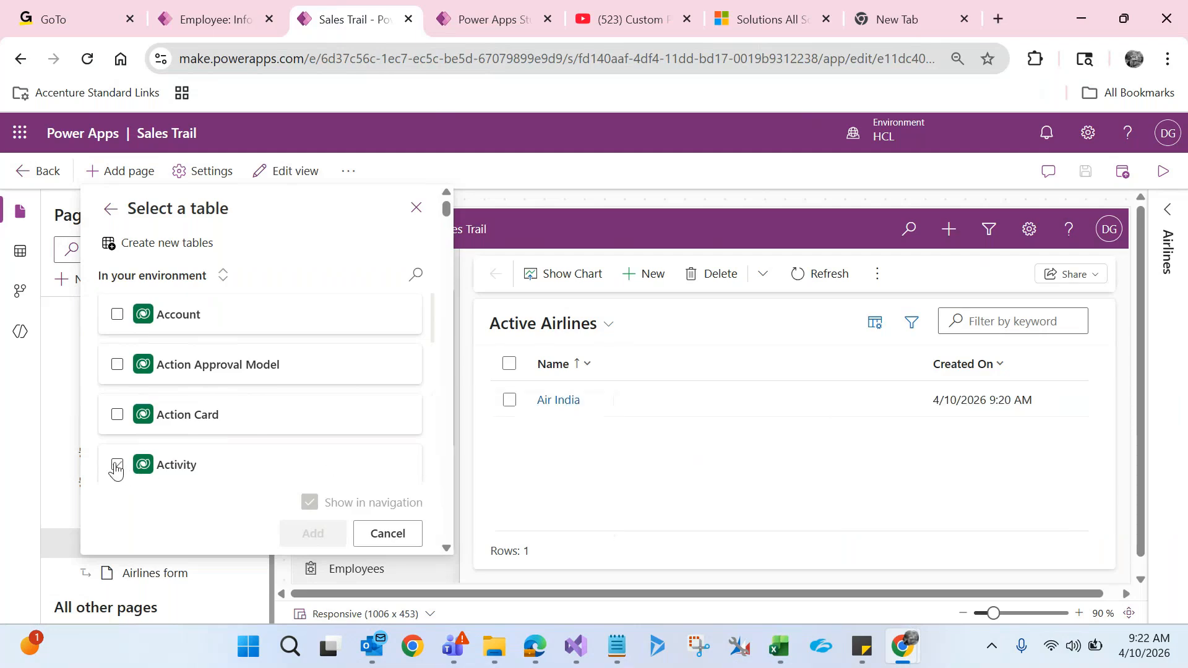
left_click(117, 465)
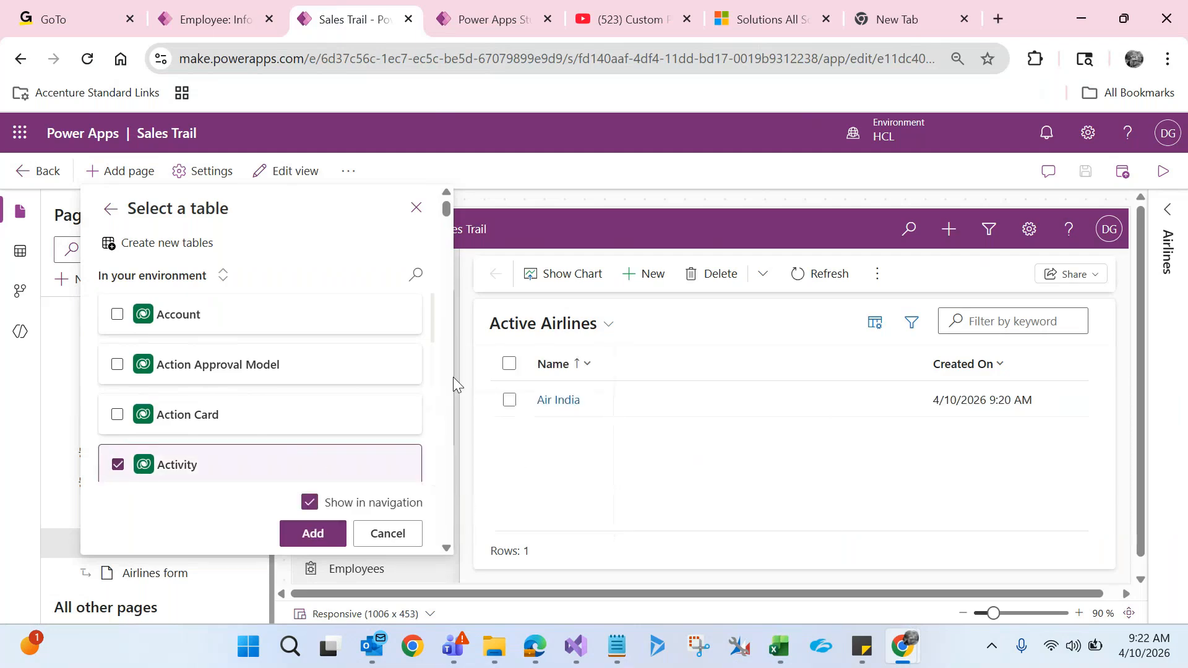
left_click(313, 533)
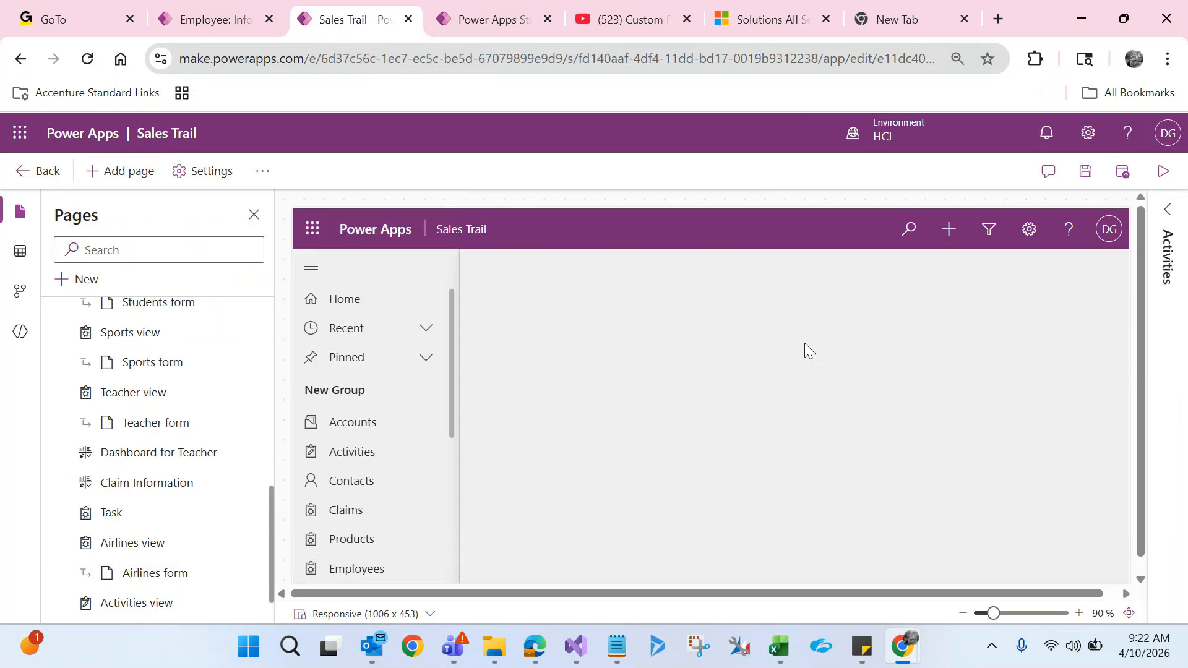
Save and publish the Sales Trail app, dismissing the mail notification.
left_click(1086, 173)
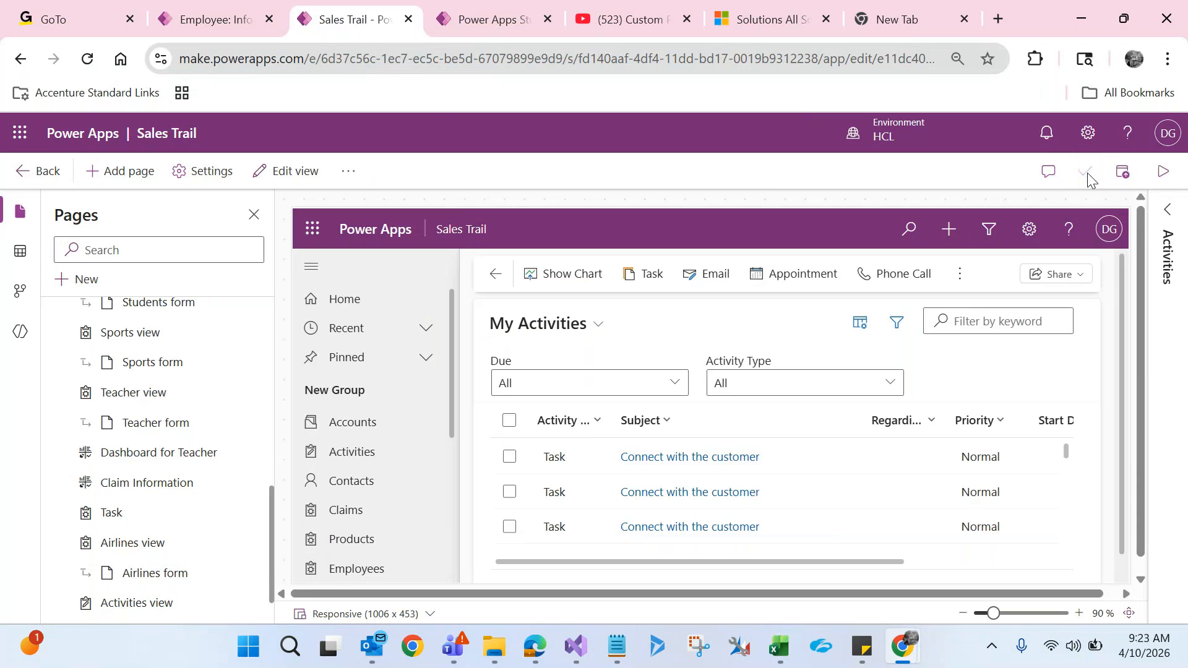
left_click(1125, 172)
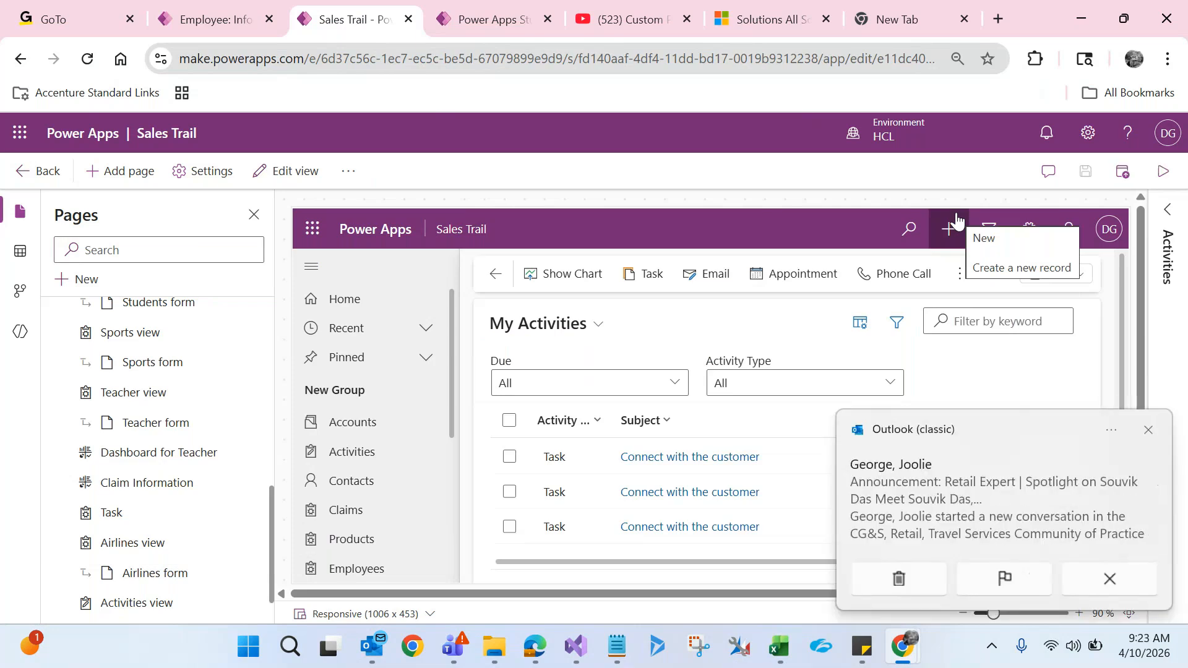
left_click(1148, 429)
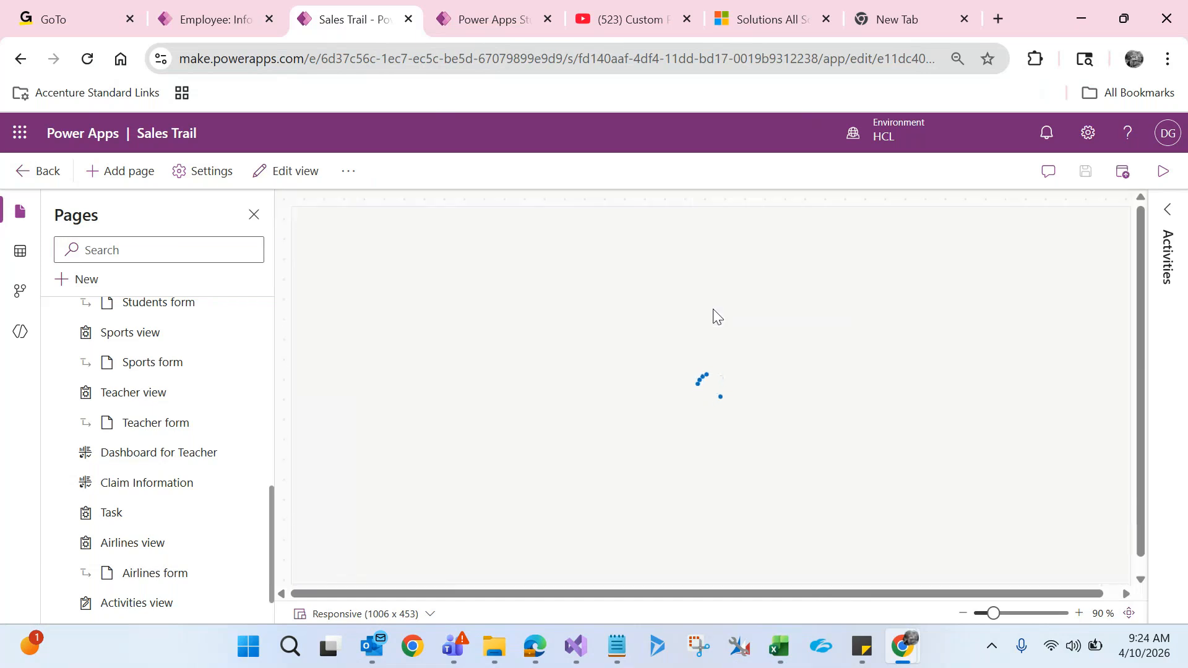
Return to the running Sales Trail app, reload it and open the newly added Activities page.
left_click(192, 9)
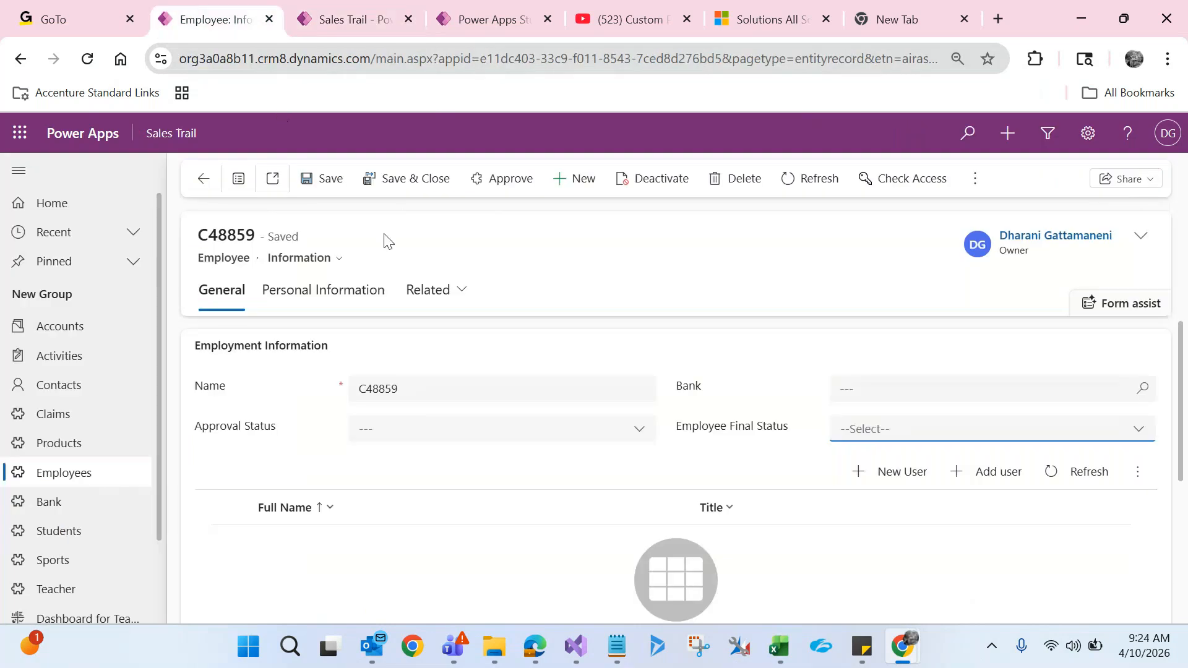
key("F5")
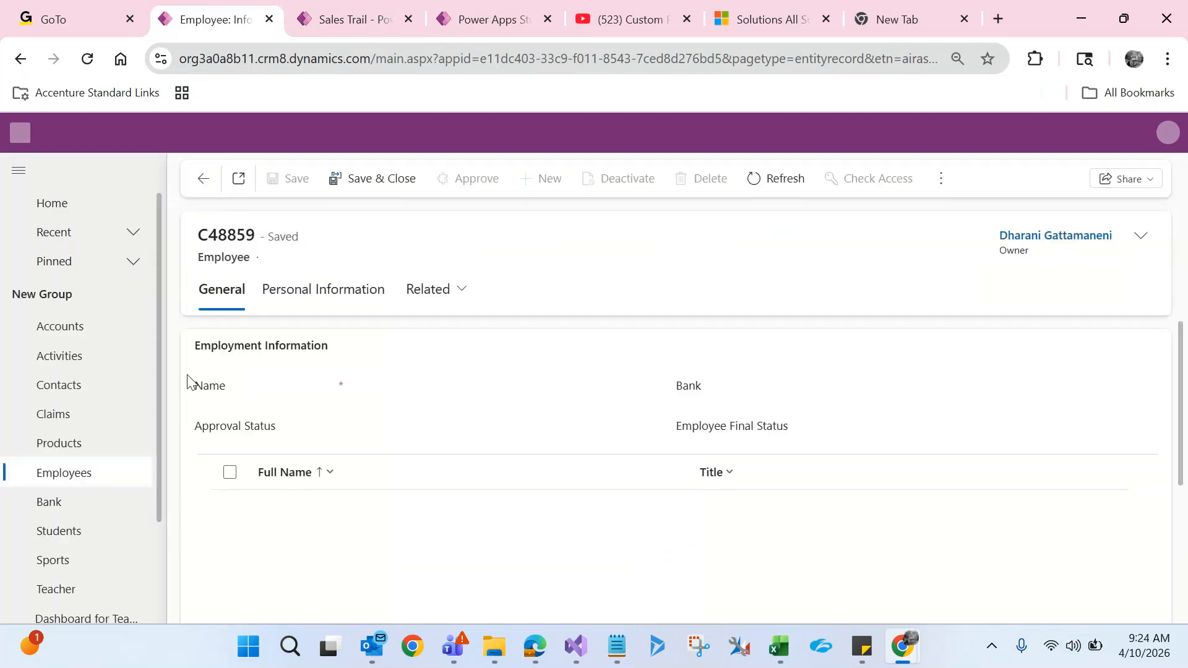
left_click_drag(161, 403, 159, 538)
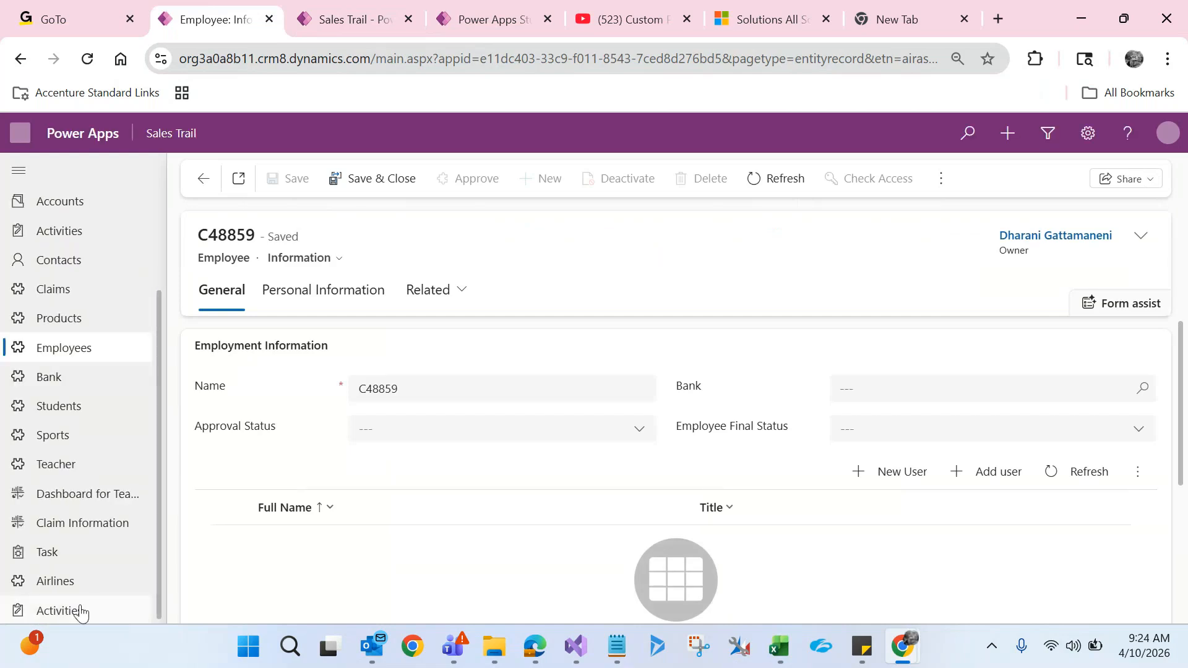
left_click(79, 611)
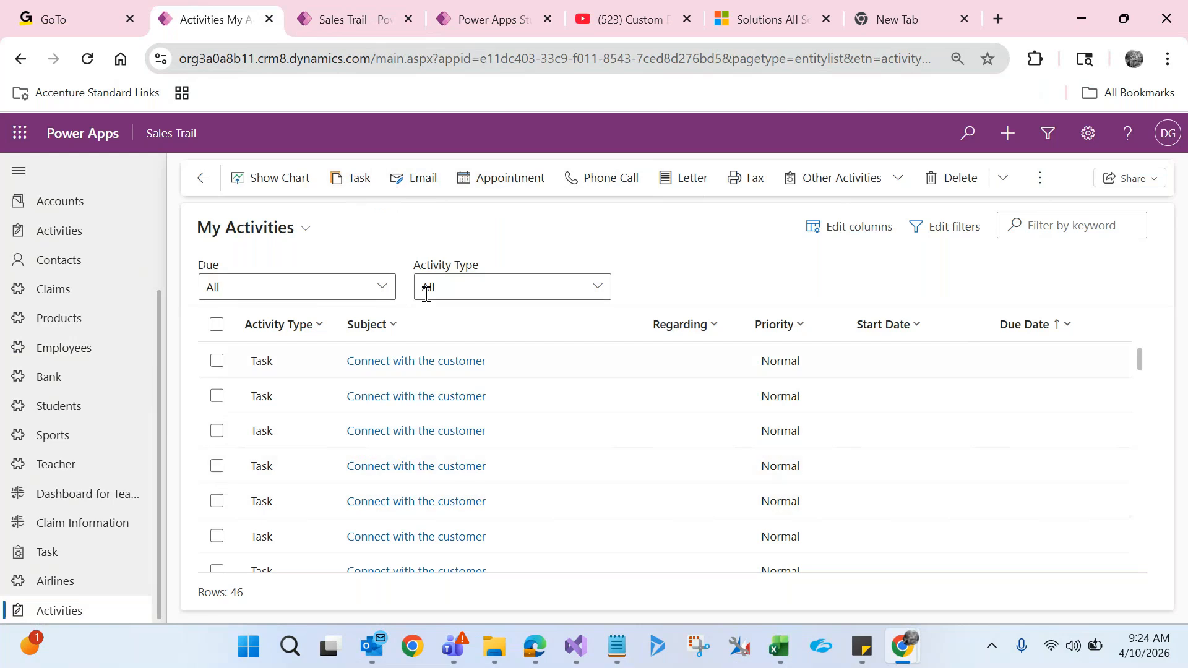
left_click(756, 330)
Create a new email activity and set the HCL account as its To recipient.
left_click(416, 185)
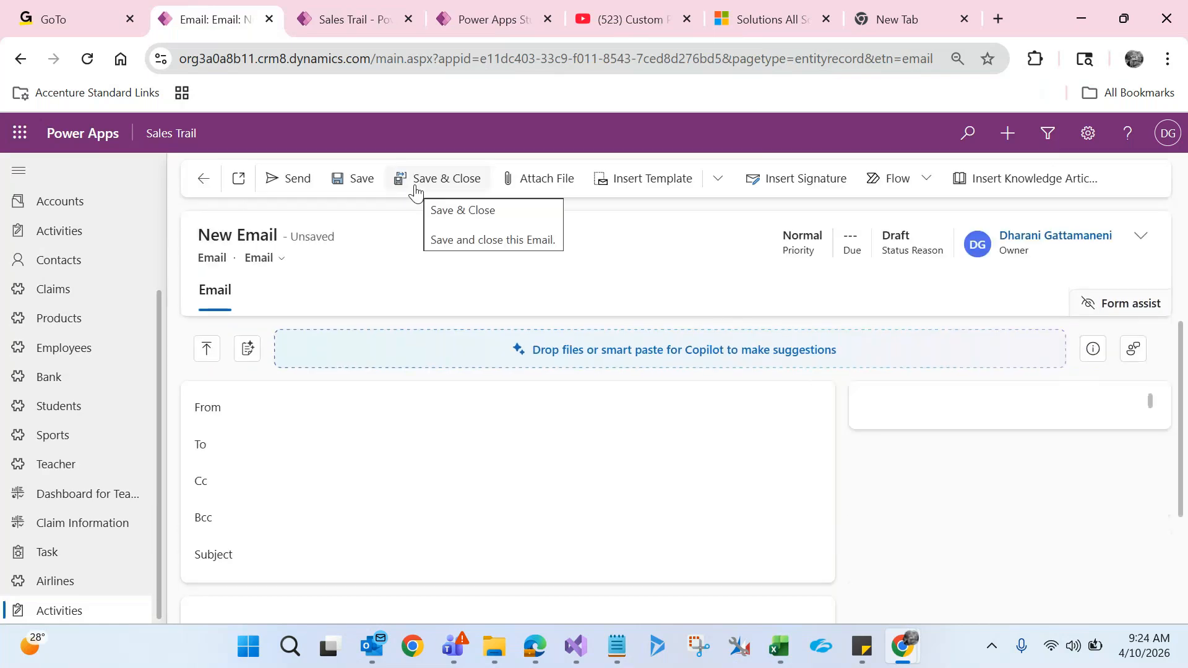
left_click(435, 448)
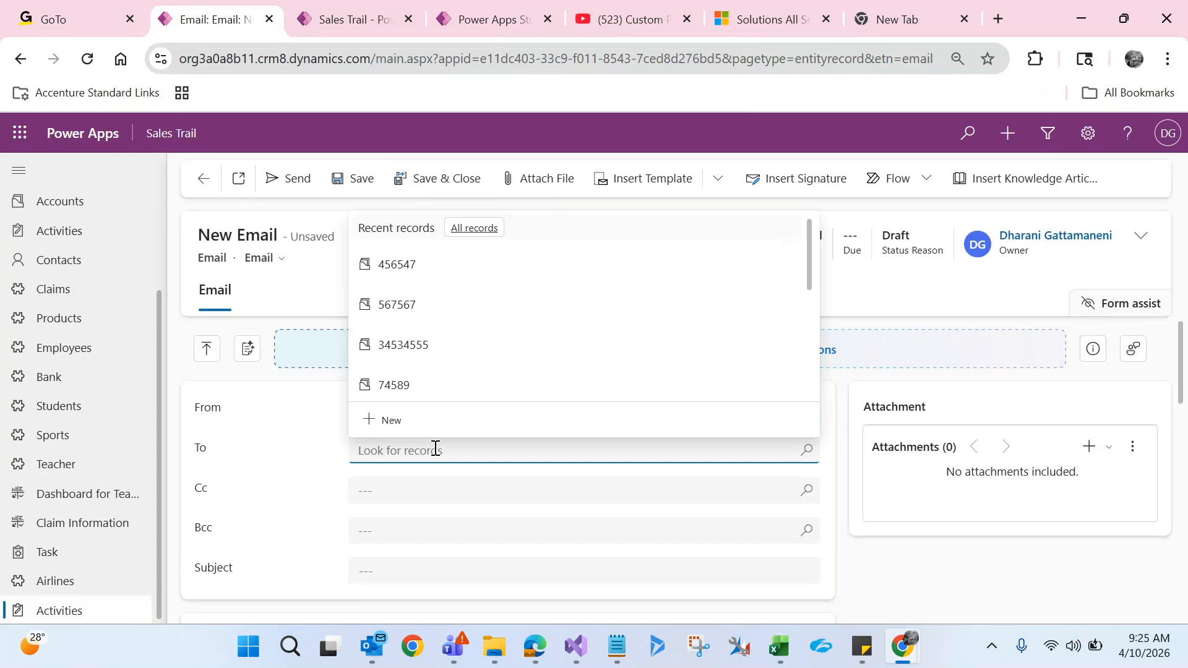
type("hcl")
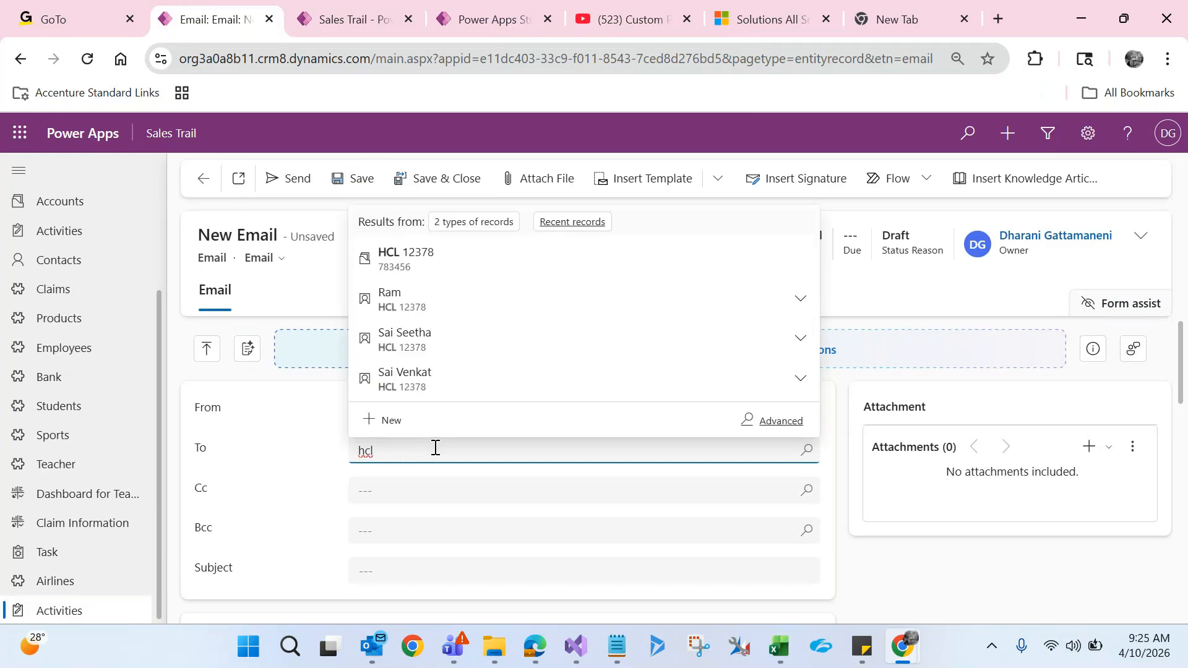
left_click(415, 268)
left_click(288, 456)
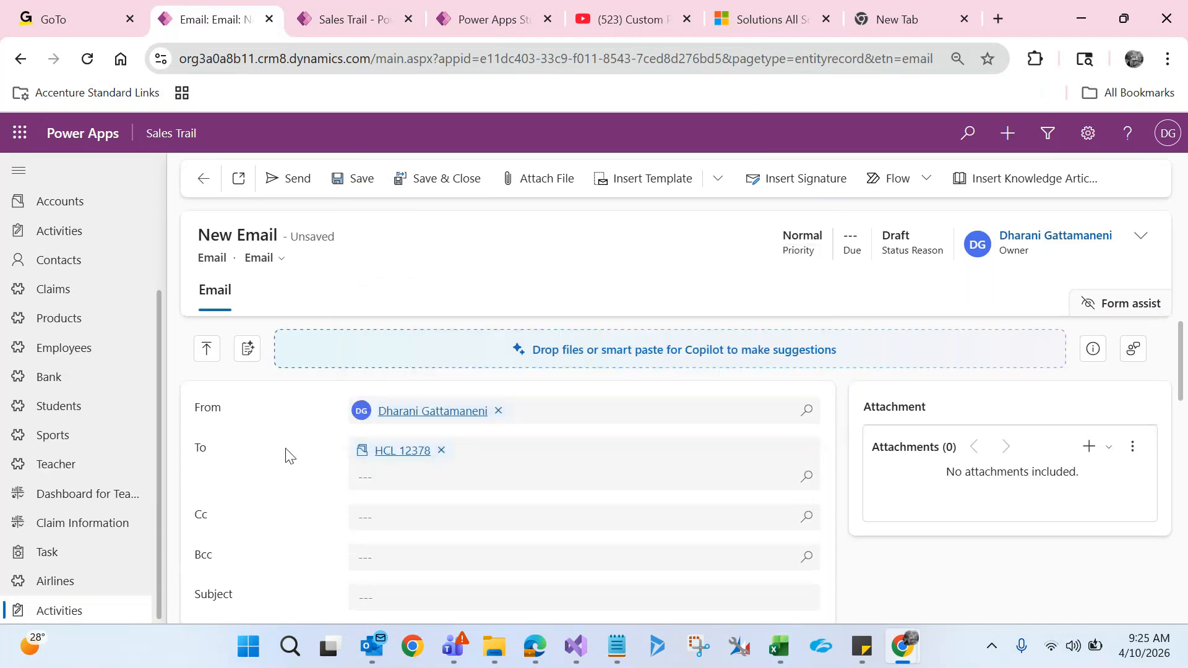
Examine the new email's Subject field and message body area.
left_click(421, 603)
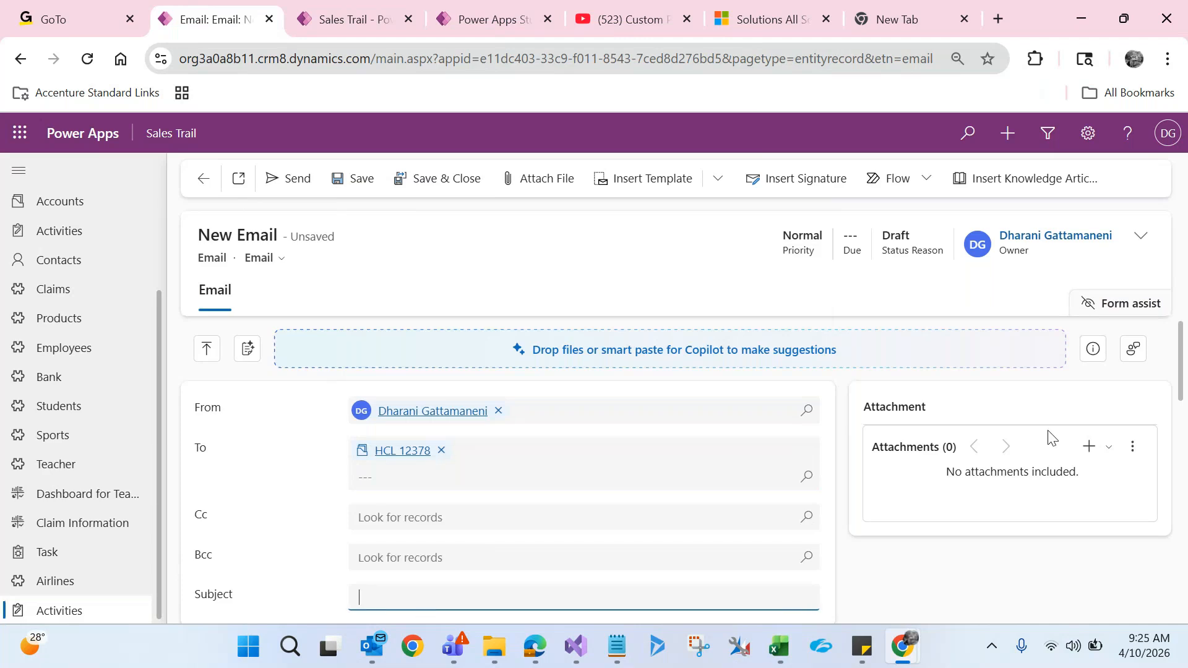
scroll(1184, 374, "down", 4)
left_click(528, 522)
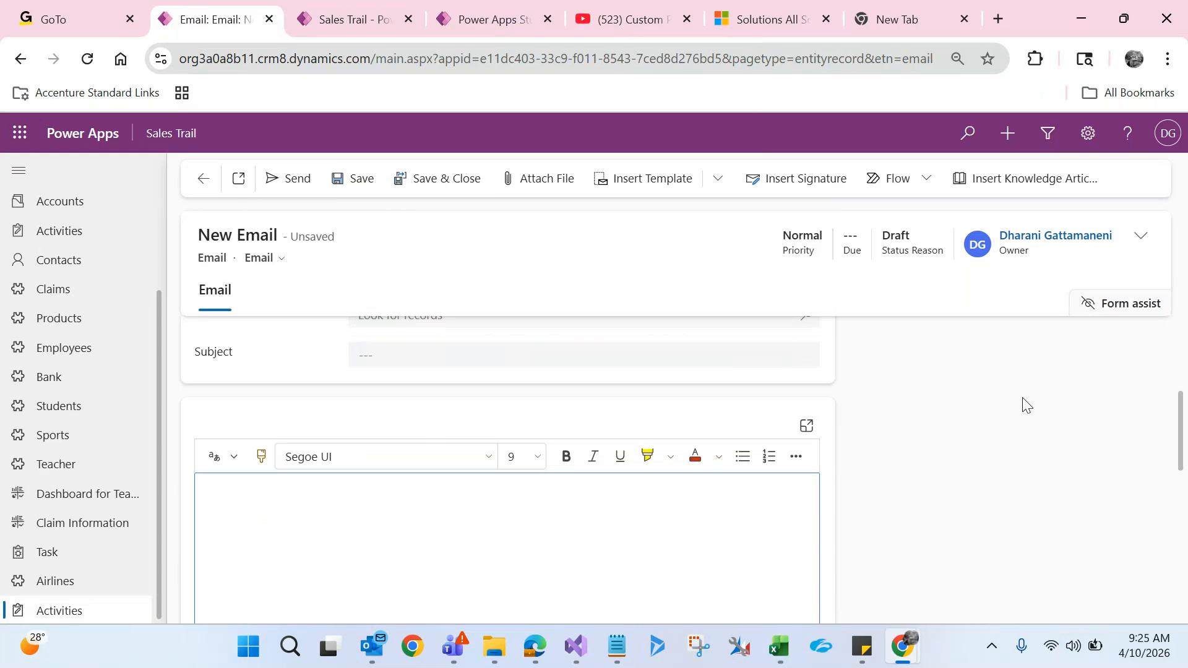
scroll(1184, 419, "up", 4)
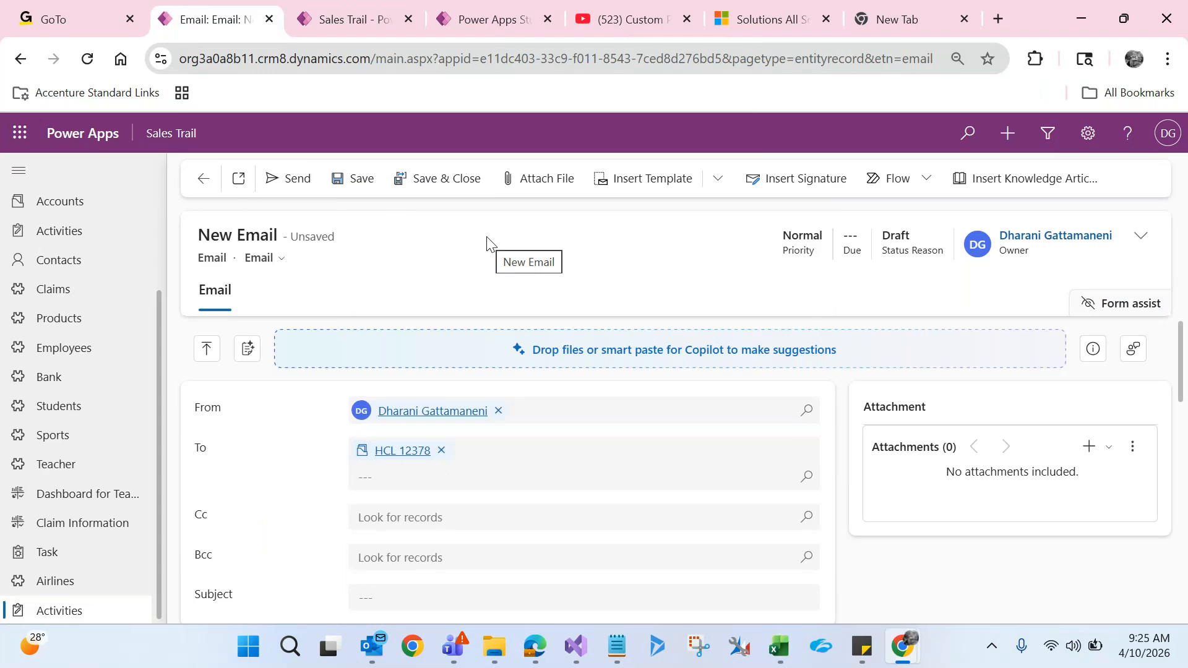
Switch to the Excel workbook, view the Email Templates heading on Sheet2 and return to the email form in Chrome.
left_click(781, 647)
left_click(559, 266)
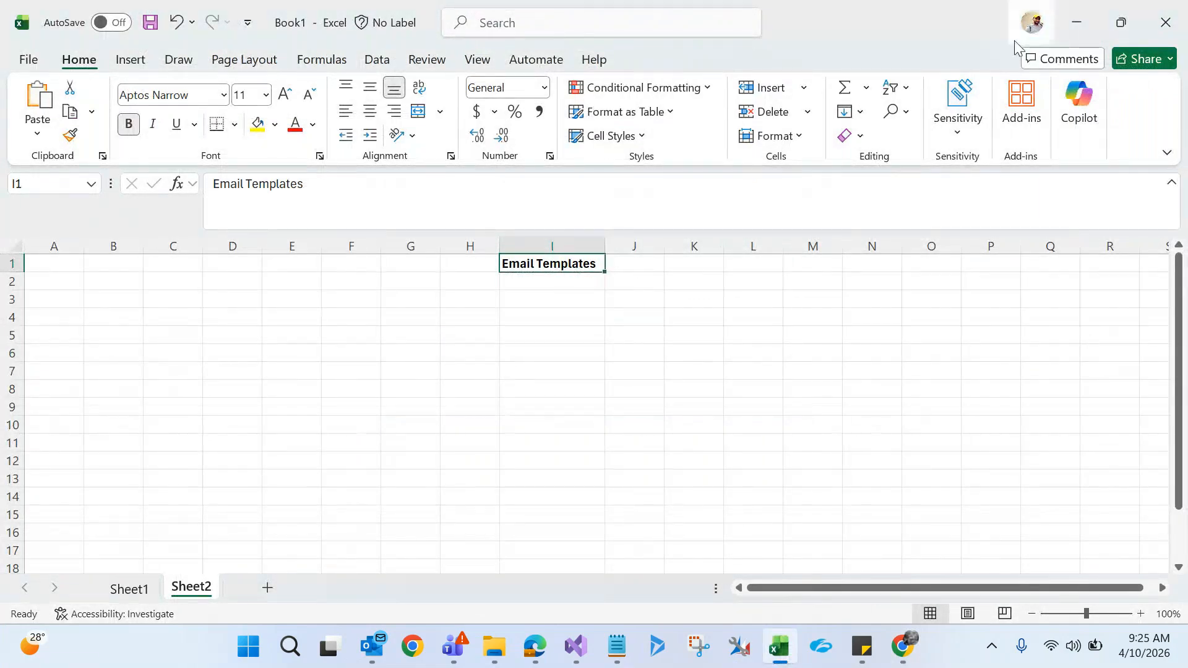
left_click(1076, 31)
Write the email body as "Hello Customer," followed by "you issue is fixed" in a separate paragraph.
left_click_drag(1180, 363, 1183, 465)
left_click(406, 470)
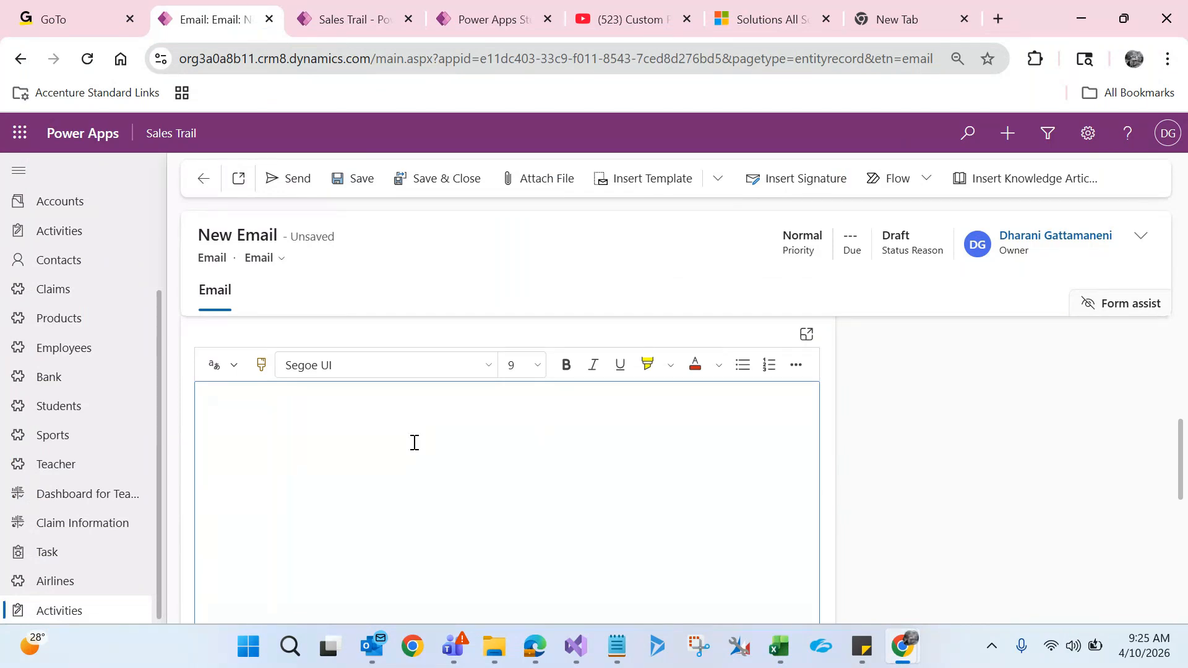
type("Hi")
type("ello Custome")
type("r")
type("you issue is")
type(" fixed")
left_click_drag(1181, 456, 1170, 420)
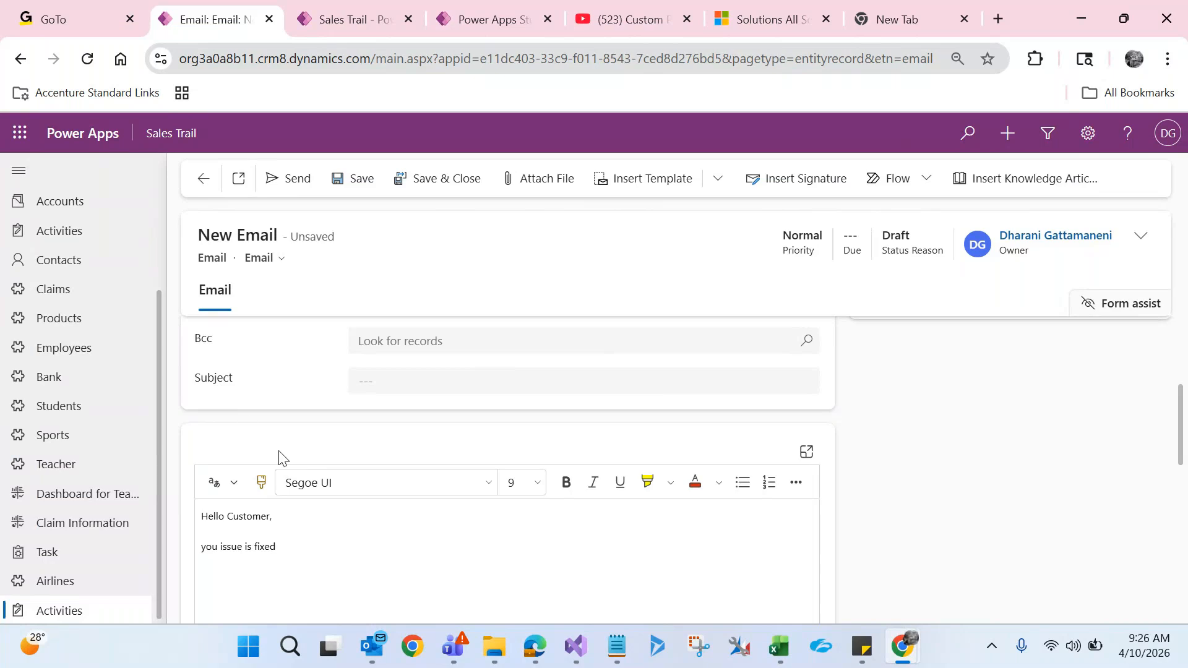
left_click(353, 566)
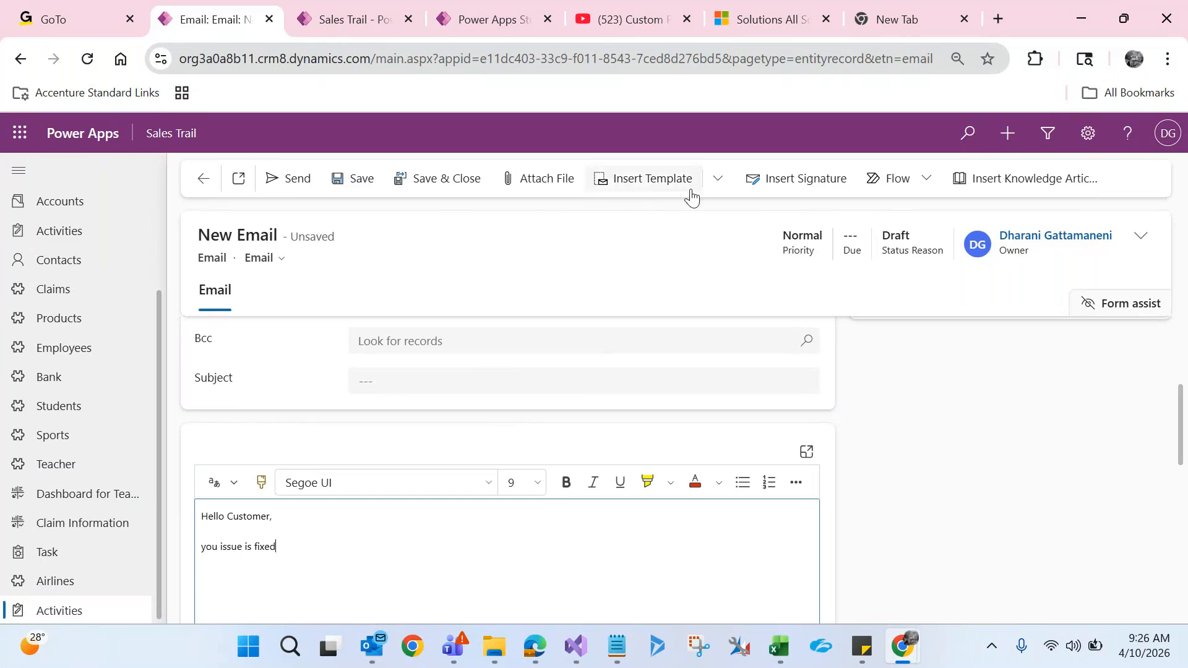
Check the template conversion option of the unsaved email and save the email as a draft.
left_click(719, 192)
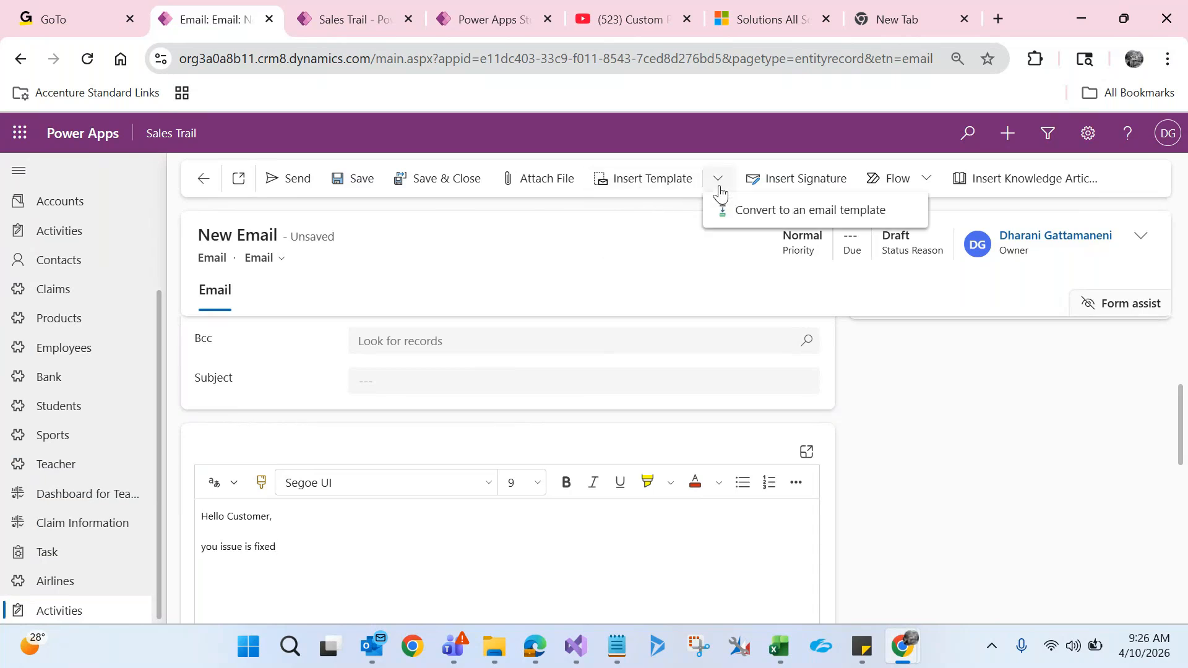
left_click(623, 247)
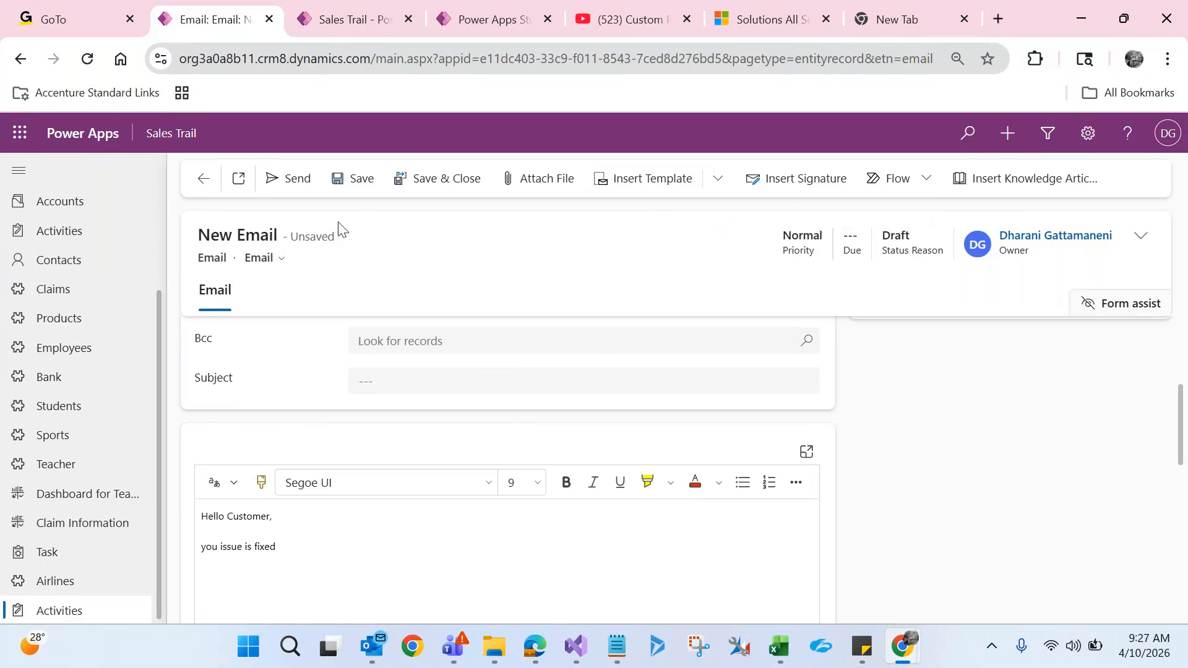
left_click(364, 188)
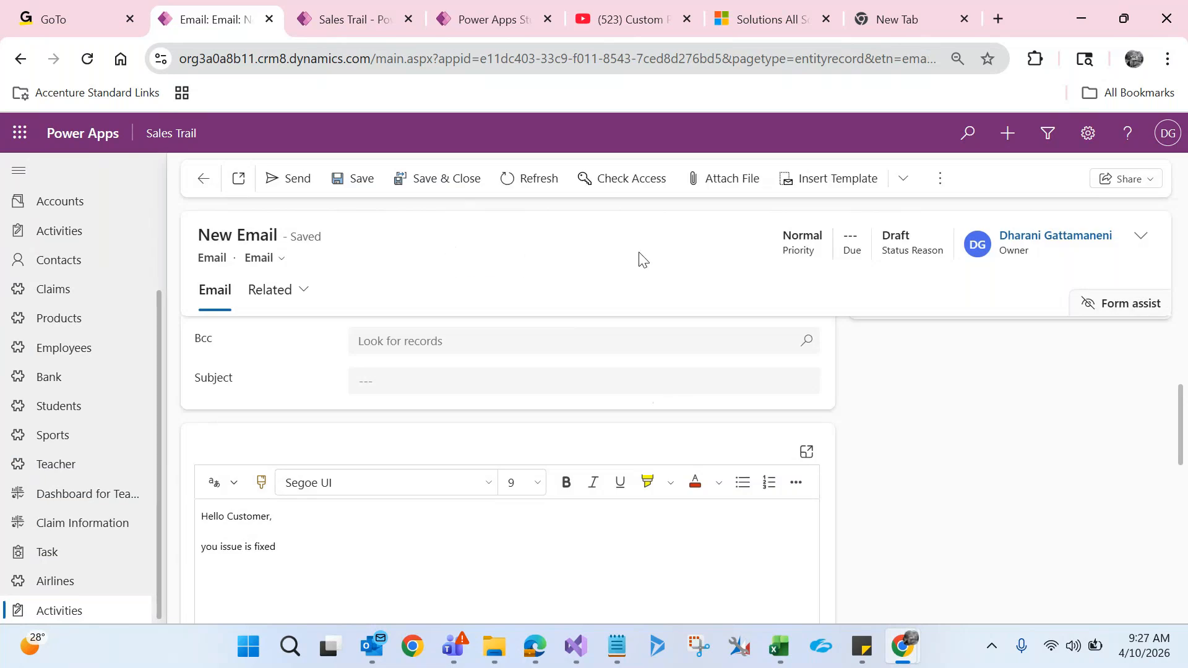
Examine the saved email's template options and its additional commands.
left_click(918, 184)
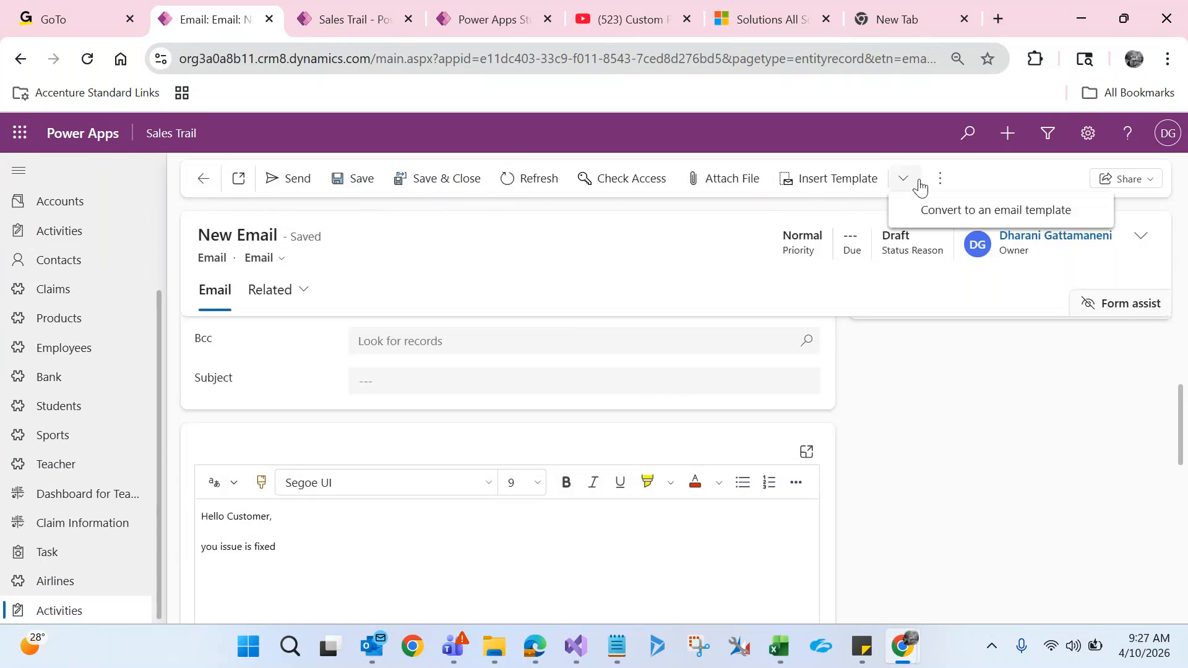
left_click(940, 179)
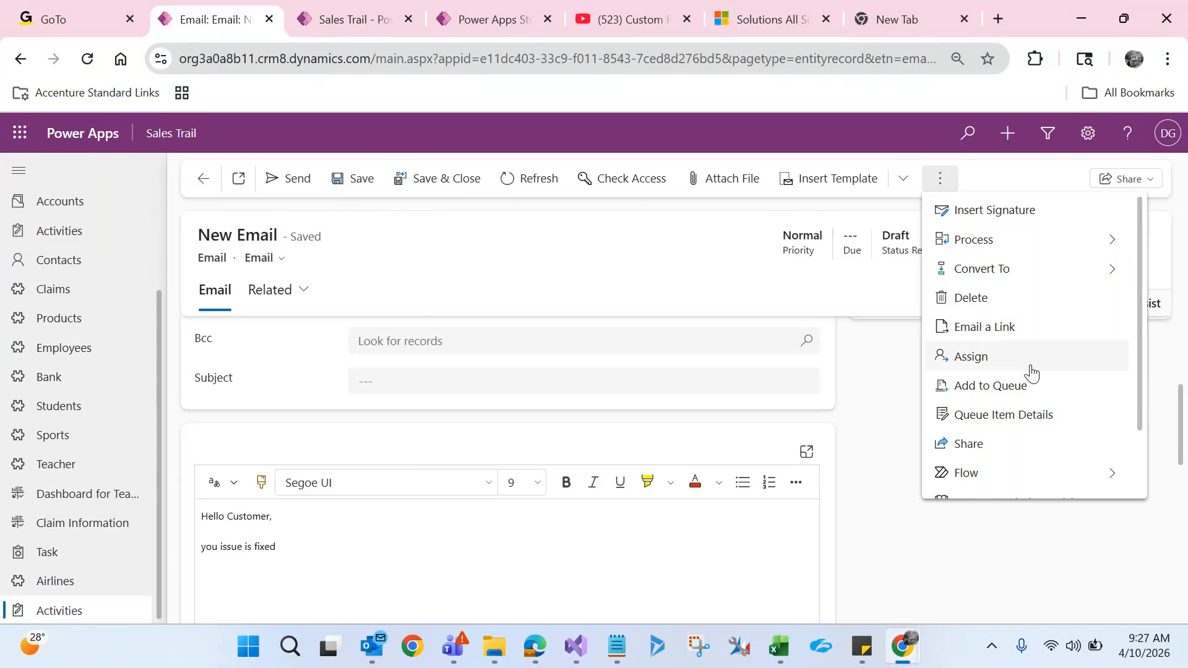
mouse_move(1138, 394)
left_mouse_down()
mouse_move(1146, 478)
mouse_move(1159, 311)
left_mouse_up()
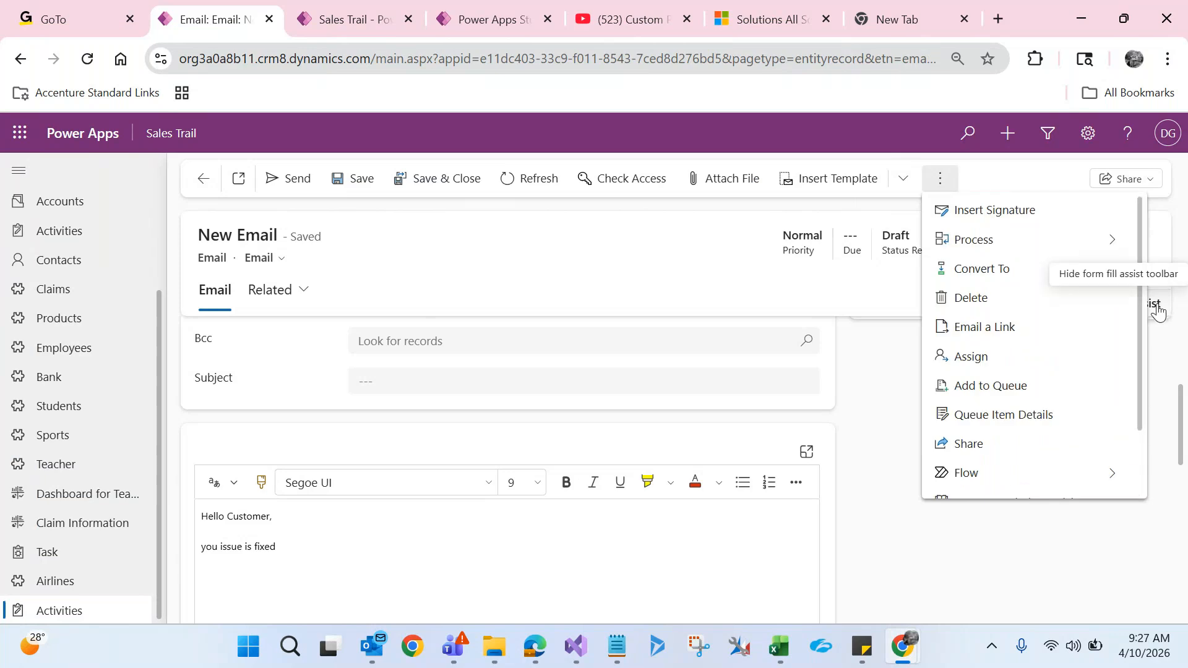
left_click(691, 253)
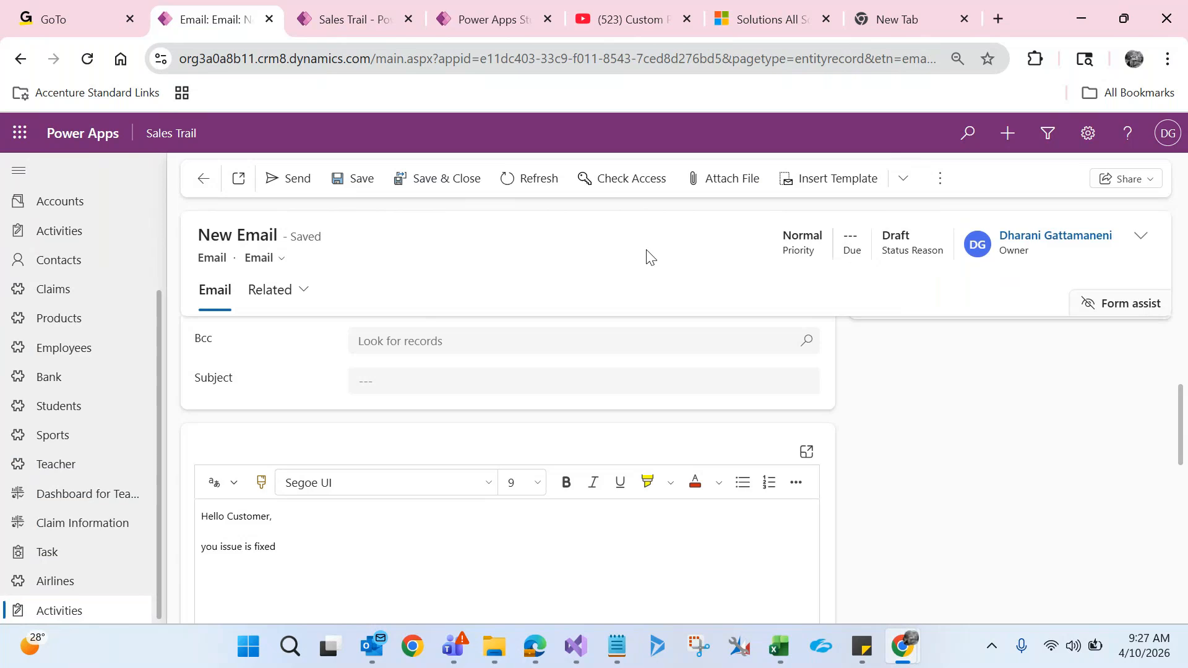
Switch to the classic Dynamics 365 settings, open Business Management and bring up the list of settings areas again.
left_click(754, 6)
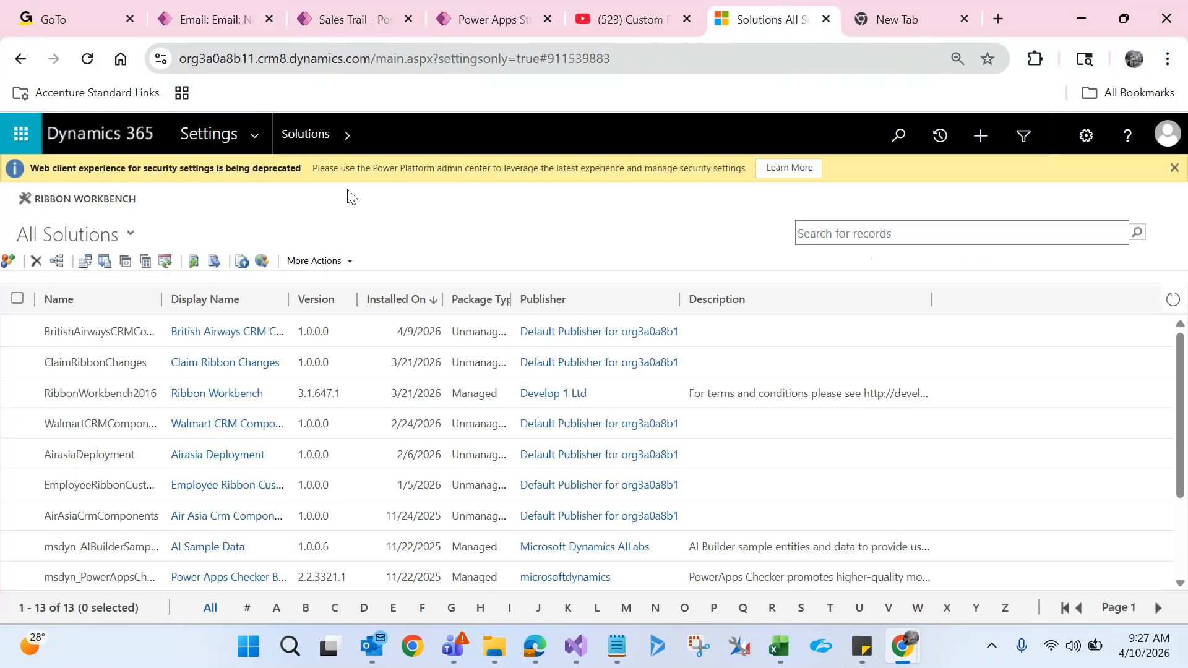
left_click(251, 139)
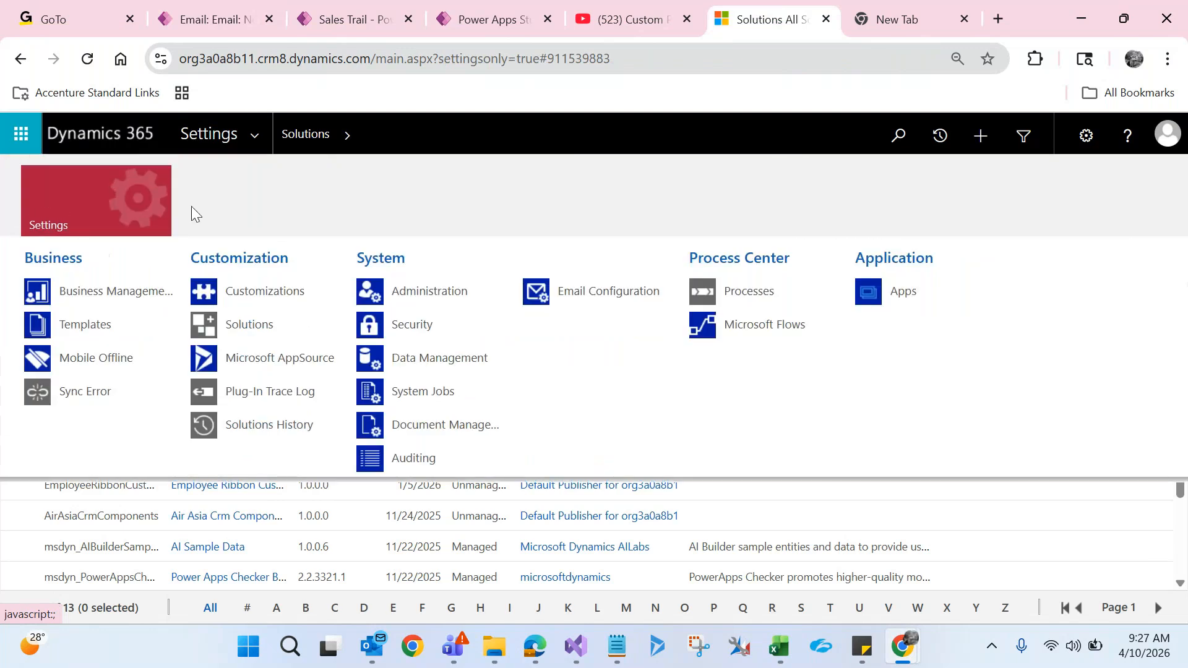
left_click(106, 289)
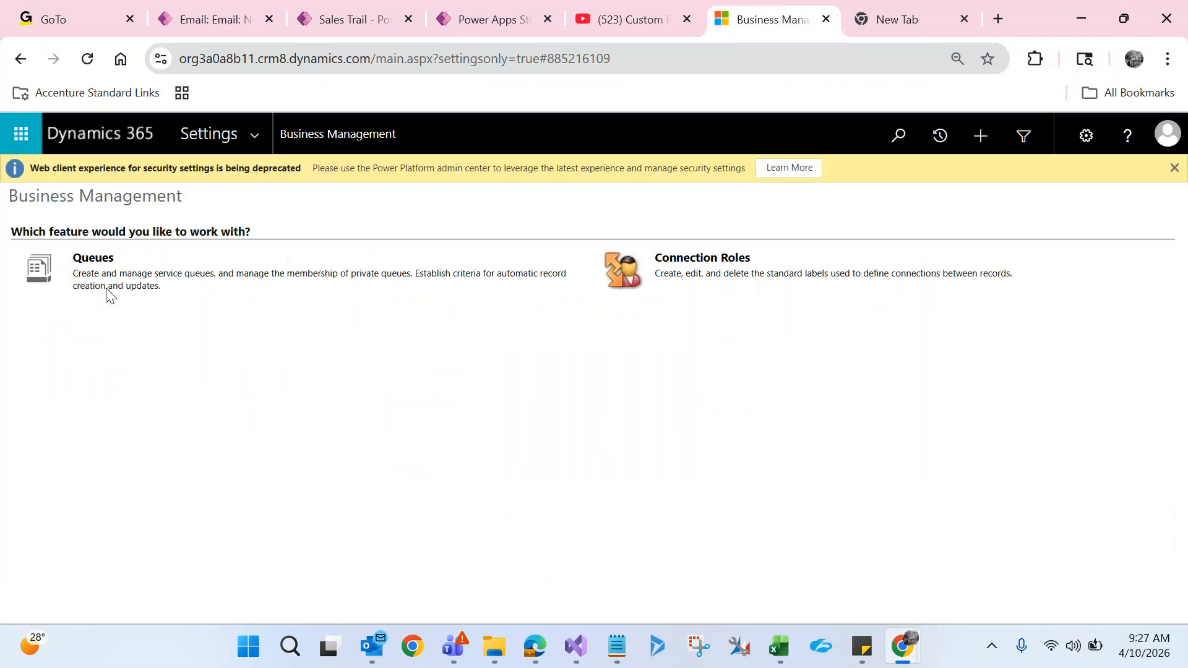
left_click(253, 128)
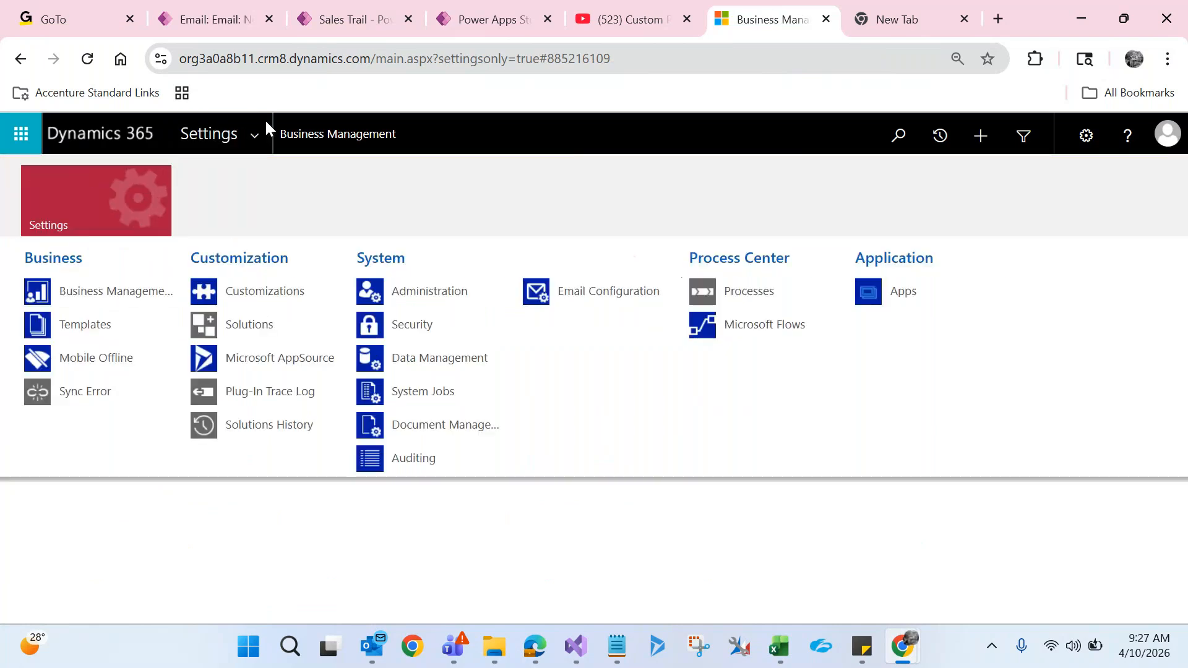
Start a new email template of type Account from the Email Templates settings.
left_click(106, 331)
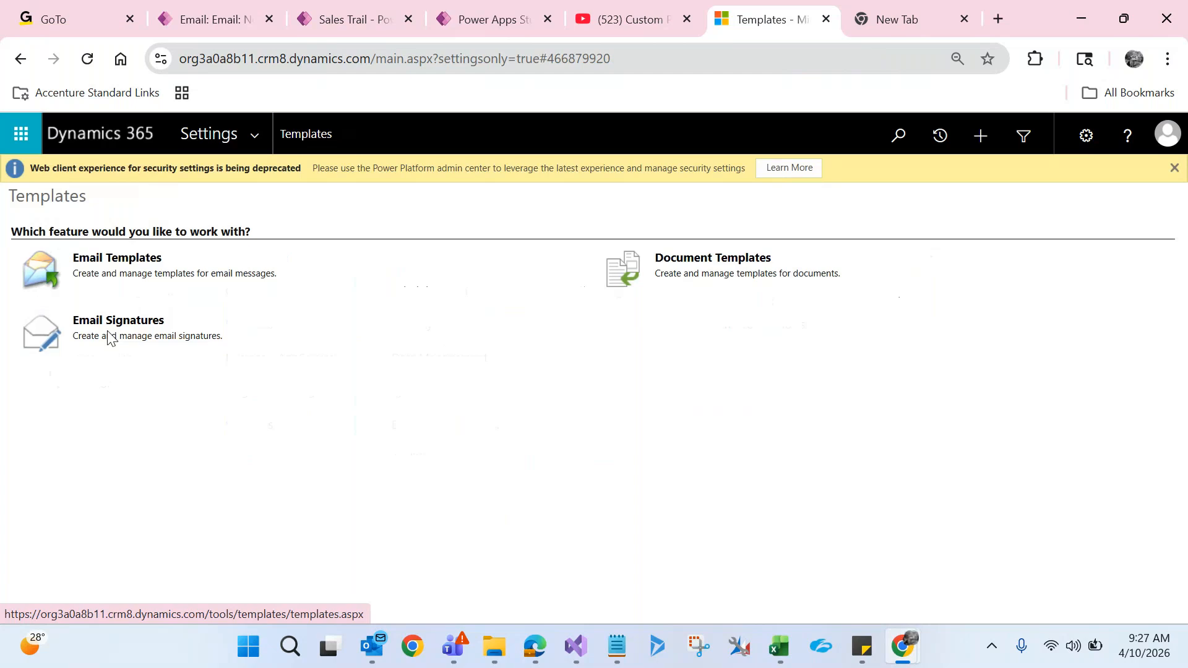
left_click(115, 265)
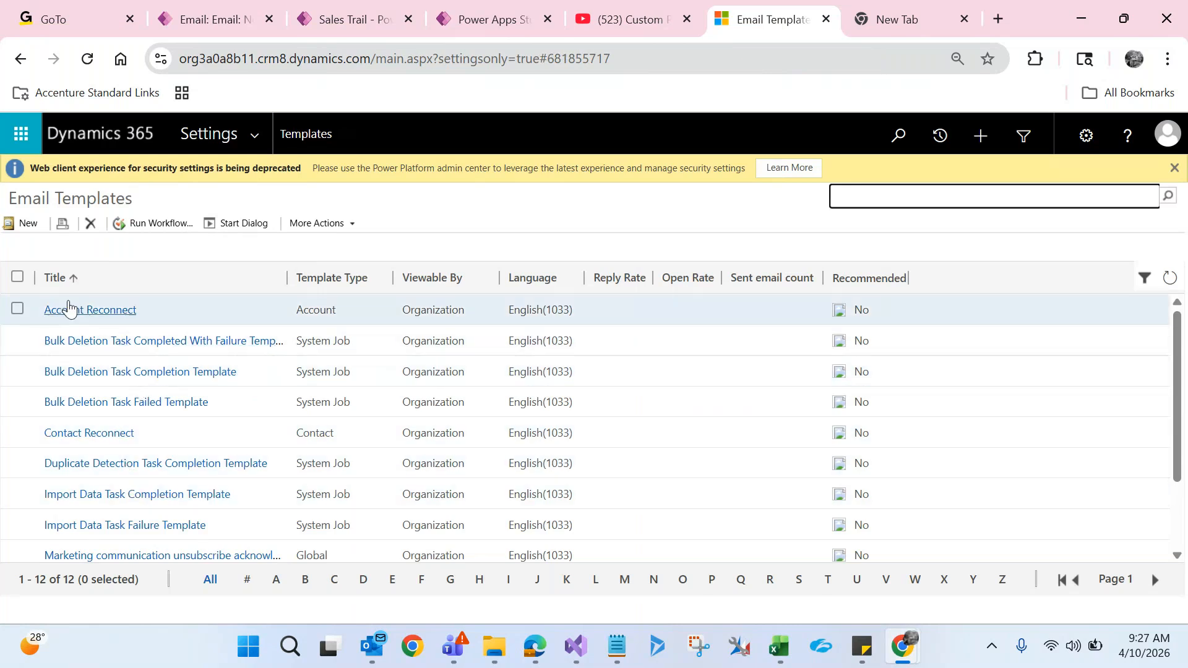
left_click(29, 224)
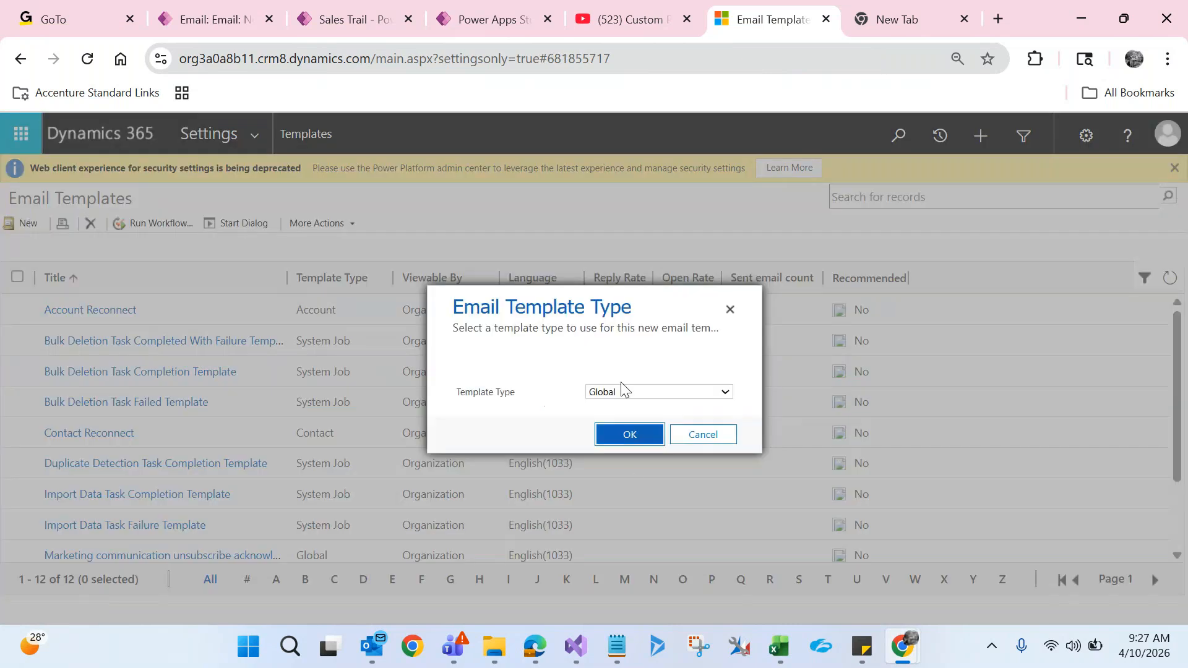
left_click(616, 401)
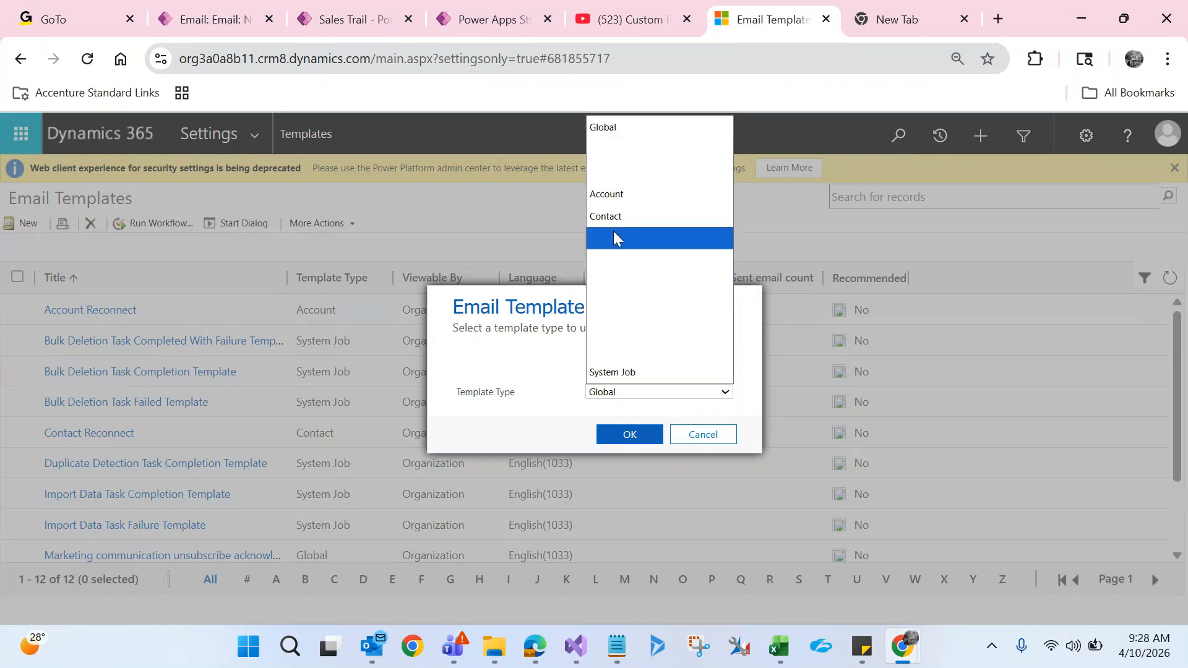
left_click(610, 194)
left_click(633, 446)
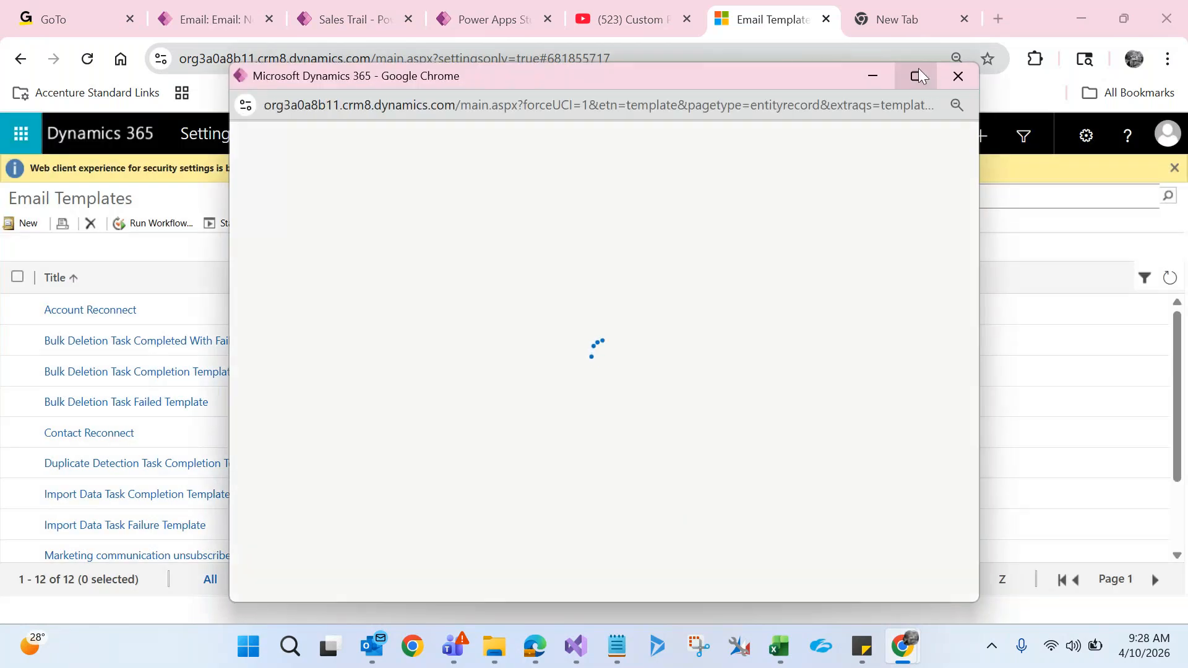
left_click(919, 71)
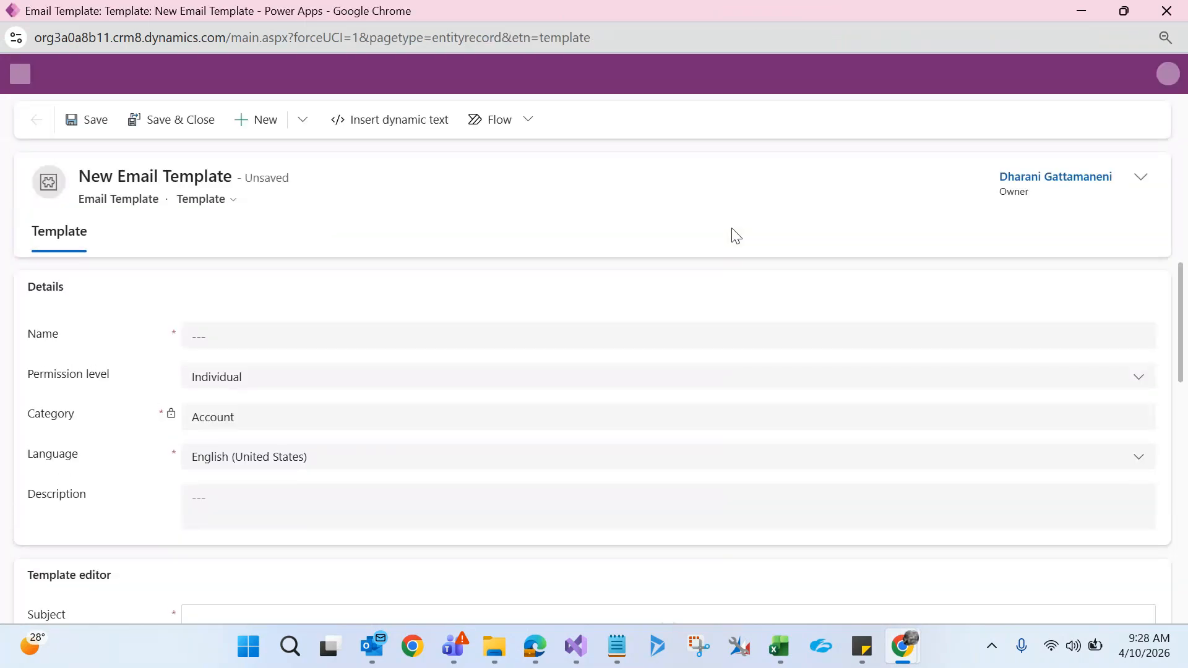
Name the template "Account Email Template" and set its permission level to Organization.
left_click(353, 328)
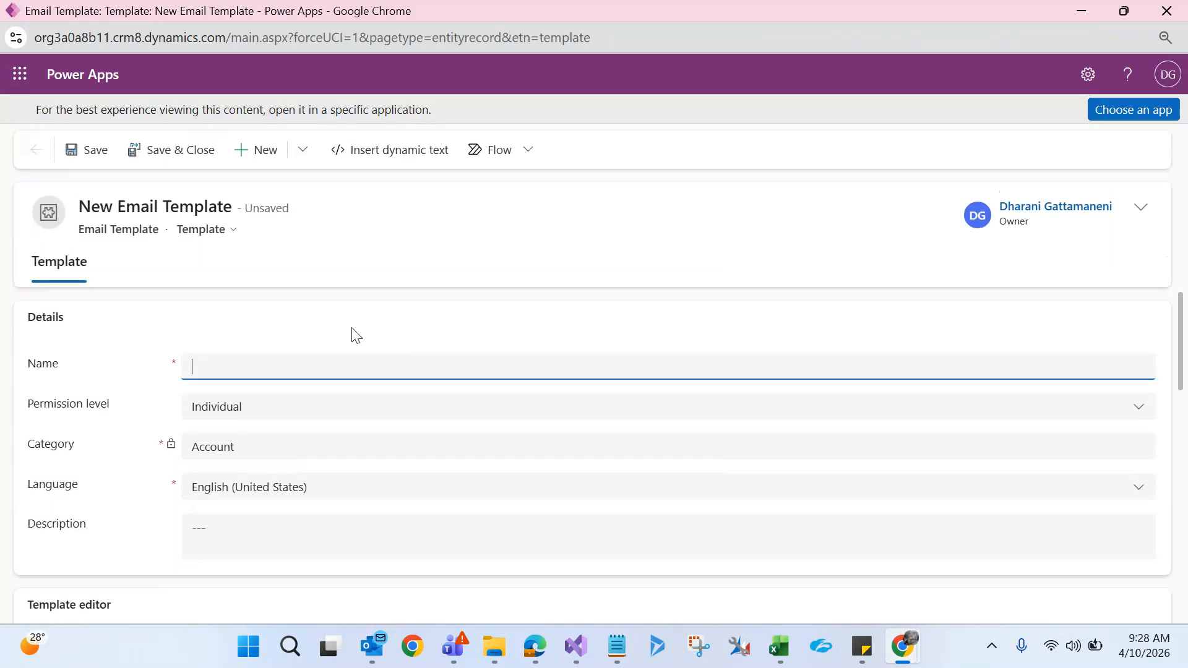
type("Account Email")
type("Template")
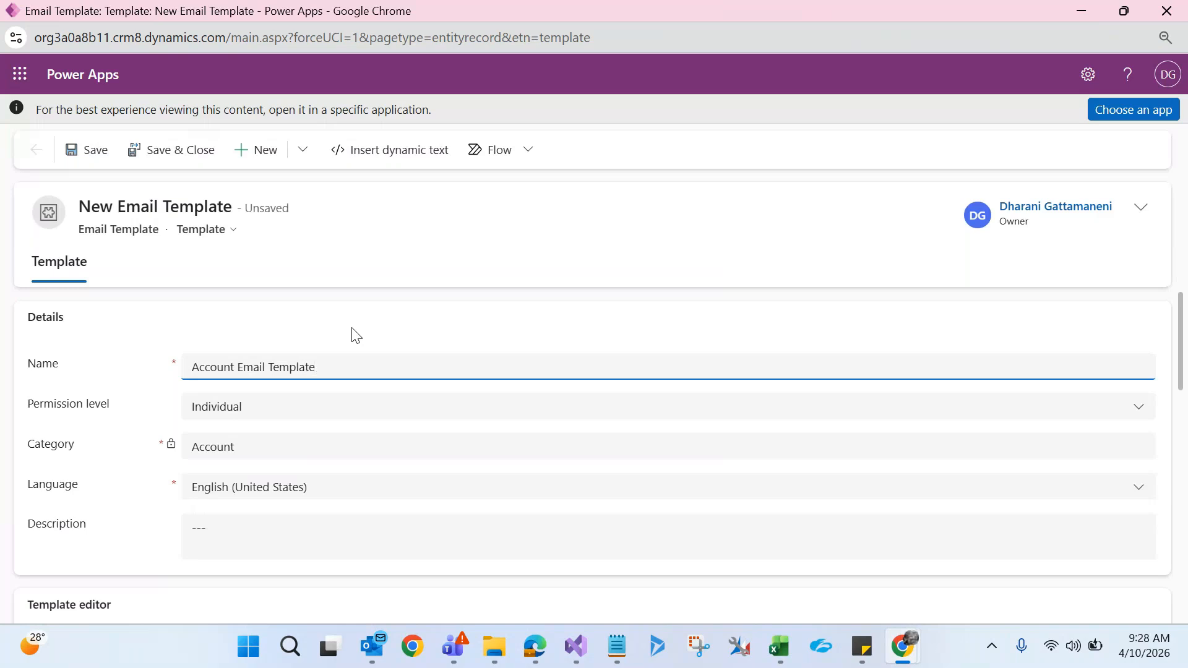
left_click(267, 408)
left_click(256, 440)
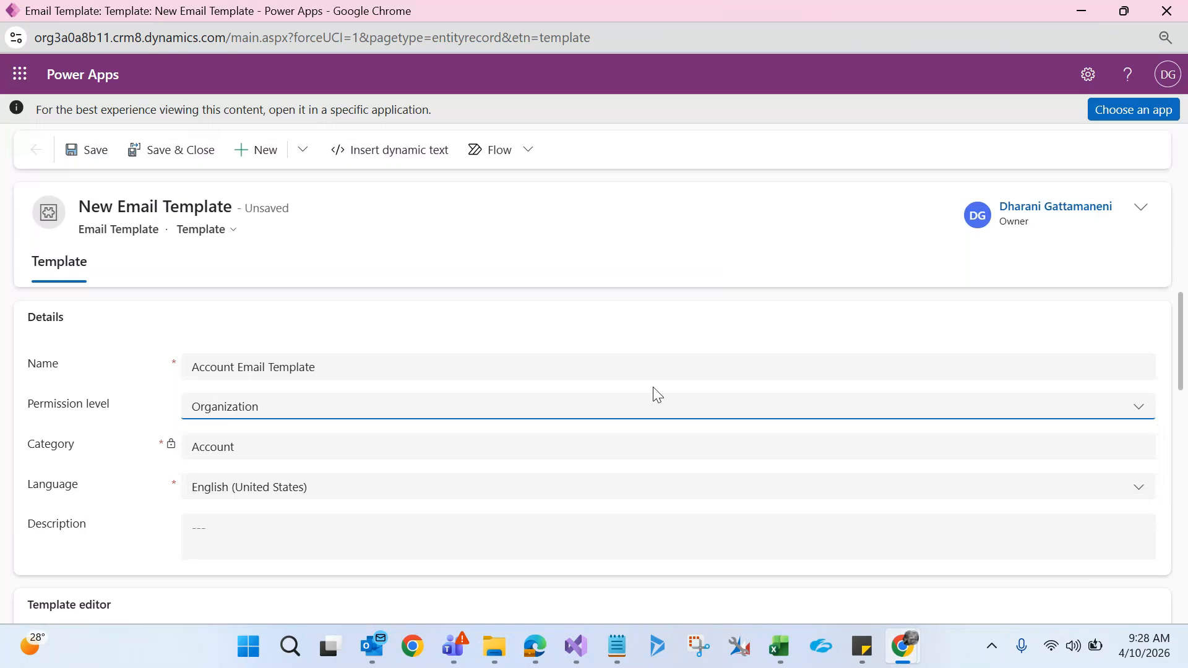
Enter "Issue resolved" as the subject of the email template.
left_click_drag(1180, 342, 1161, 425)
left_click(358, 392)
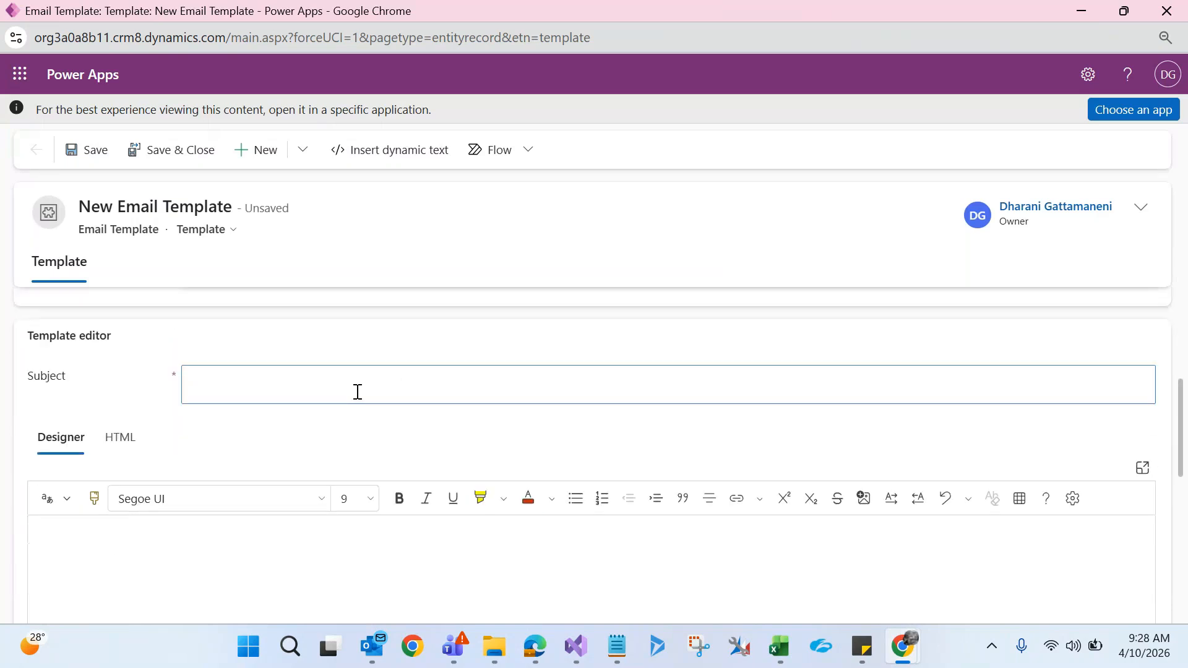
type("Issue resolved")
Write the template body on separated lines: "Hello Customer,", "we resolved your issue" and "please check and confirm".
left_click(278, 548)
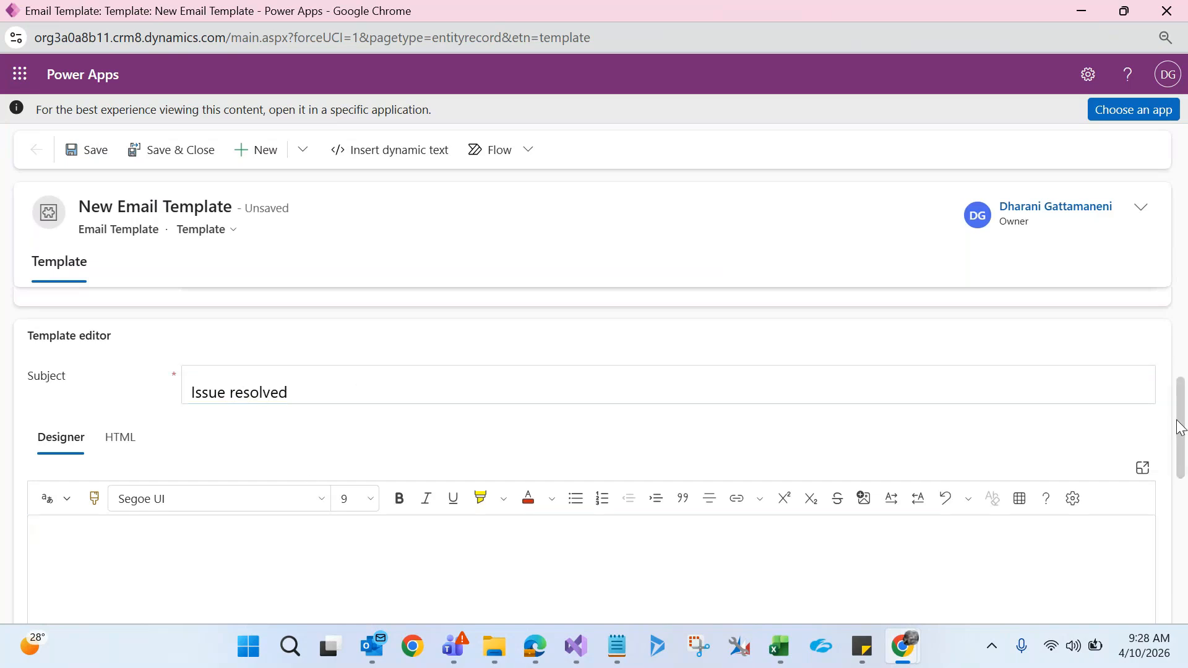
scroll(495, 520, "down", 2)
left_click(695, 494)
type("Hello Customer,")
key("Return")
key("Return")
type("we ")
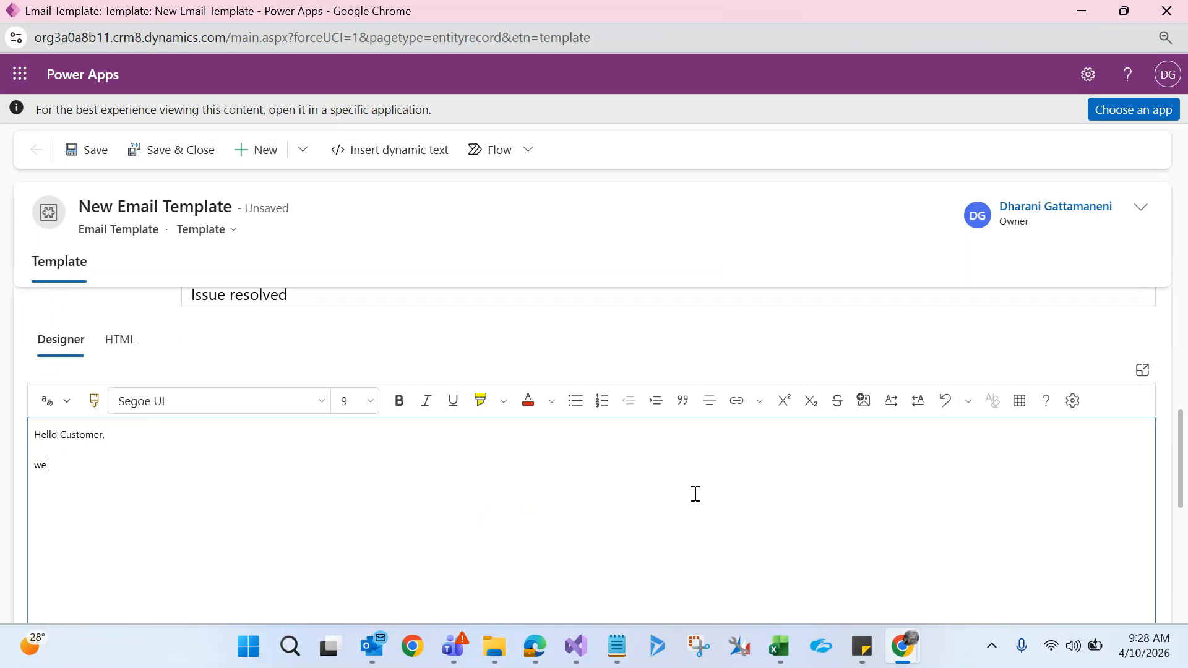
type("resolved your issue")
key("Return")
key("Return")
type("please ch")
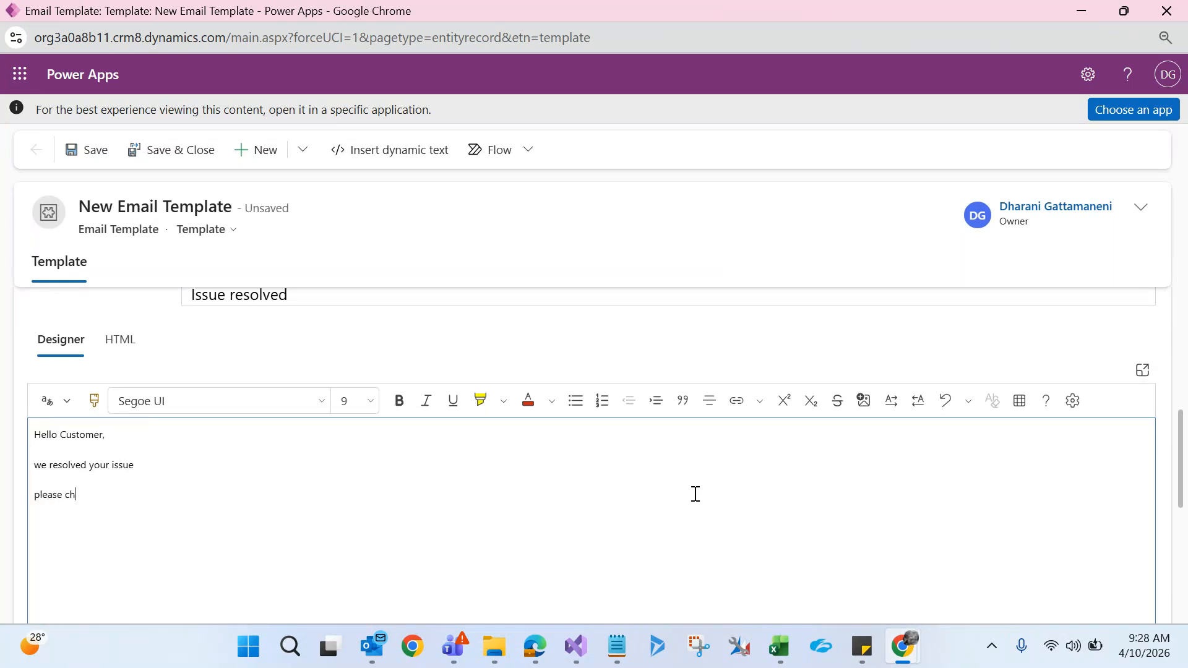
type("eck and confirm")
Add the sign-off "Thanks," followed by "CRM Team" on the next line at the end of the body.
key("shift+Return")
type("thanks")
key("BackSpace")
type("T")
left_click(300, 565)
type("CRM Team")
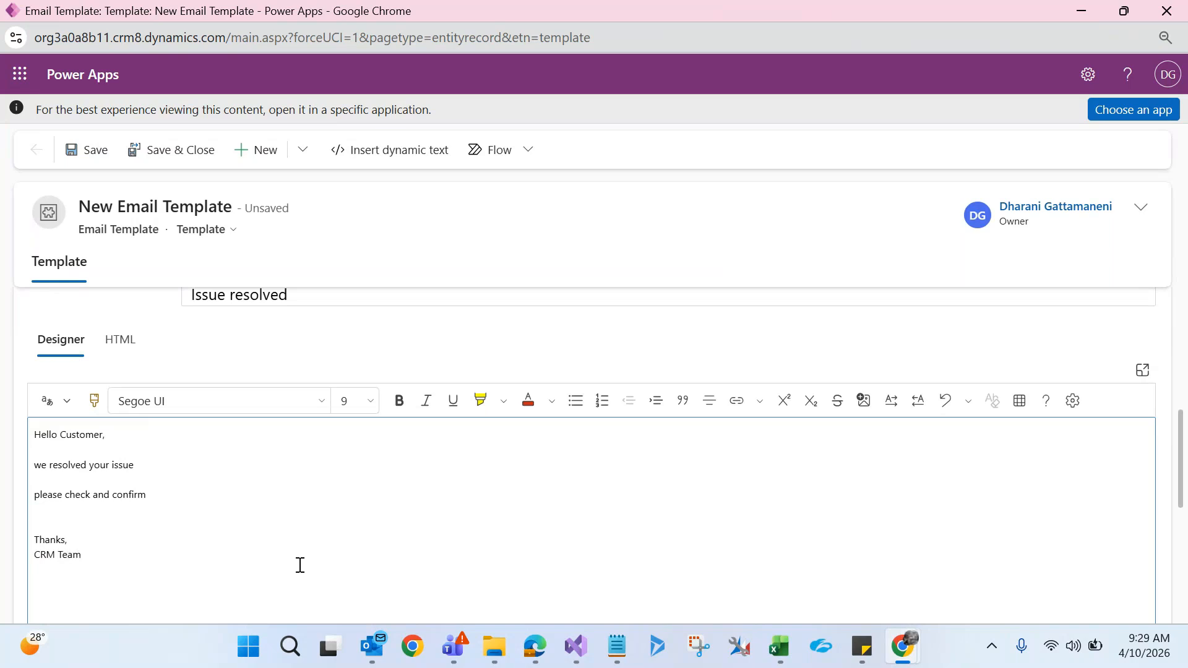
Save the Account Email Template and close its window.
left_click(100, 157)
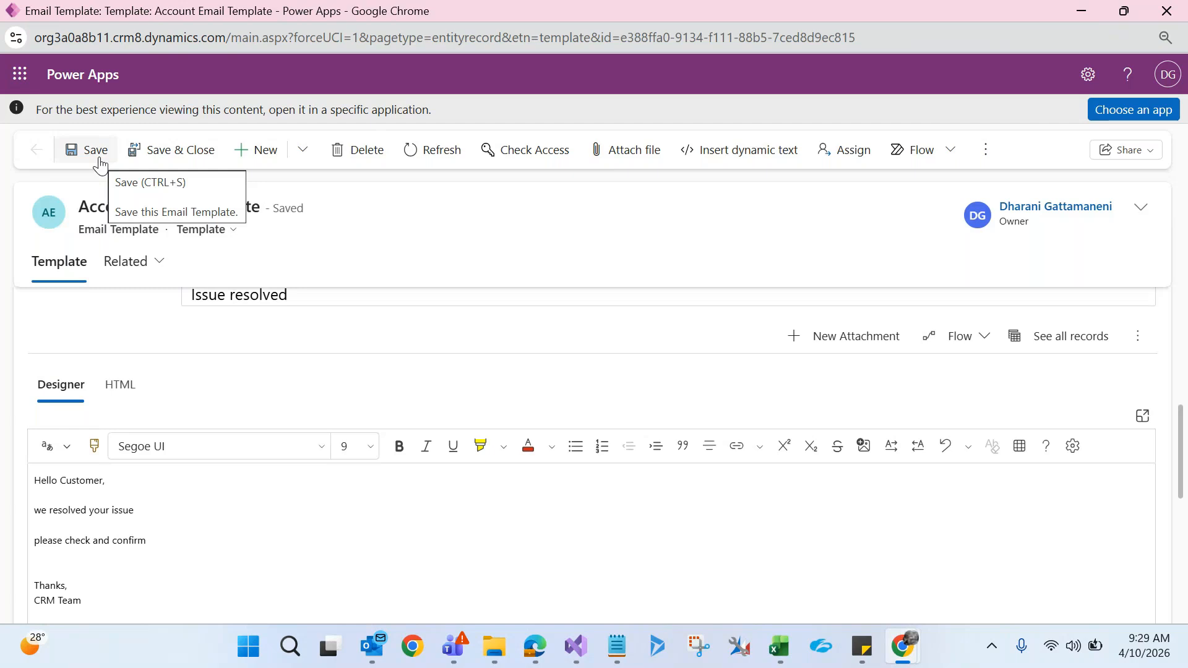
left_click(99, 158)
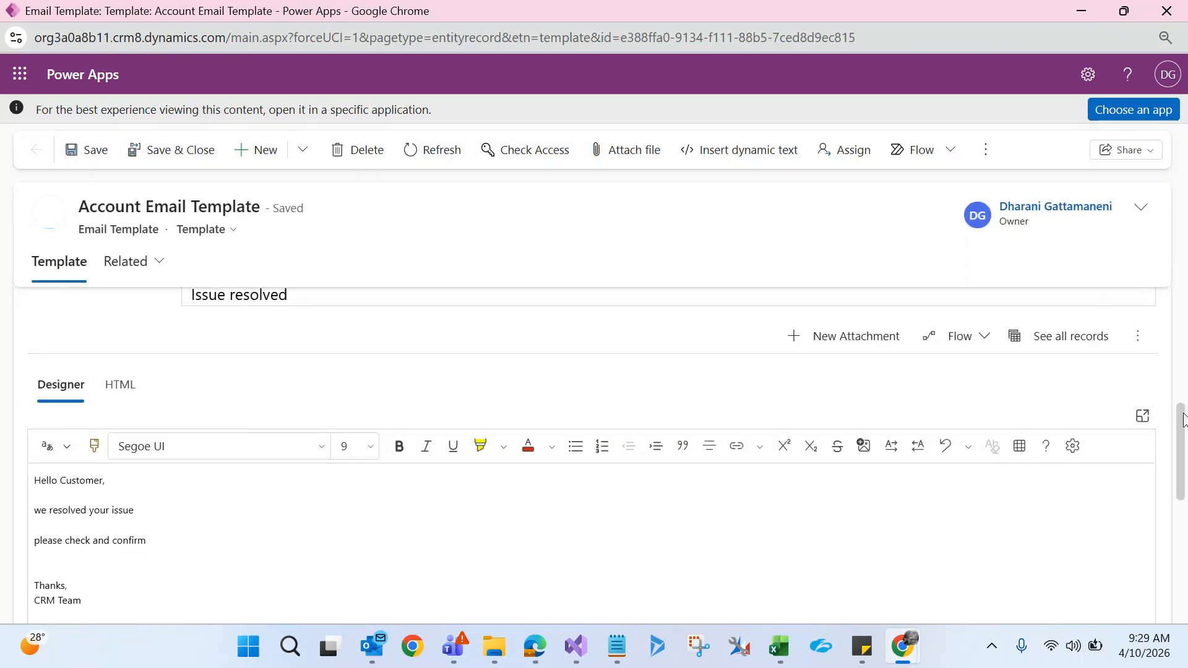
scroll(1183, 421, "up", 5)
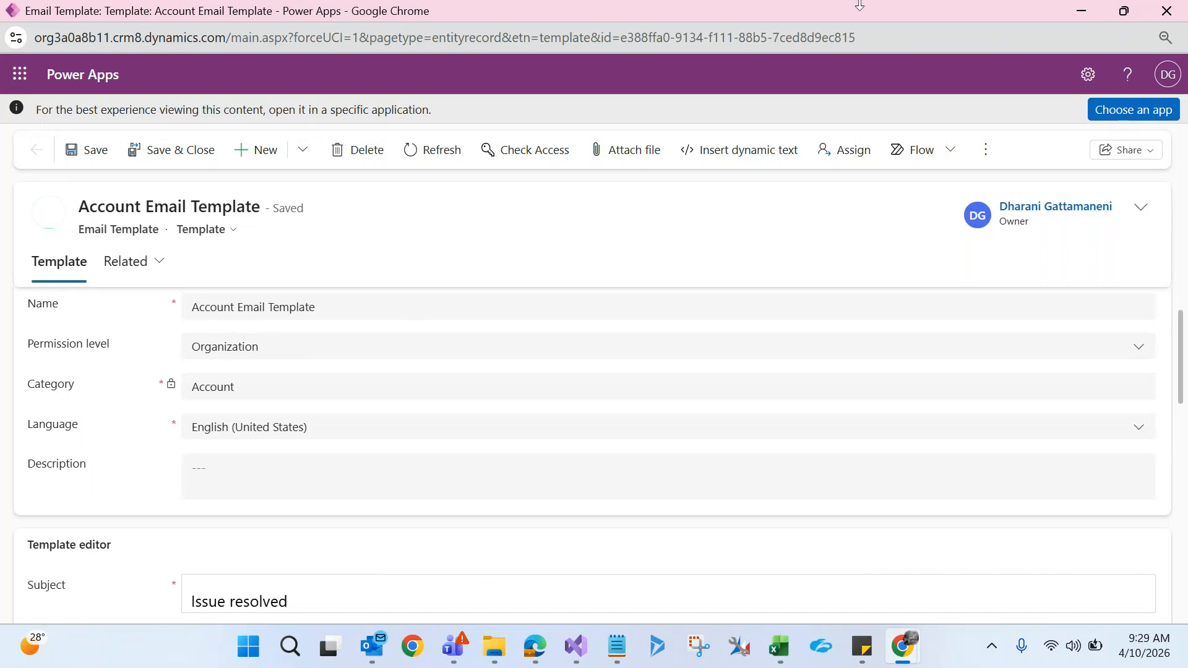
left_click(1179, 8)
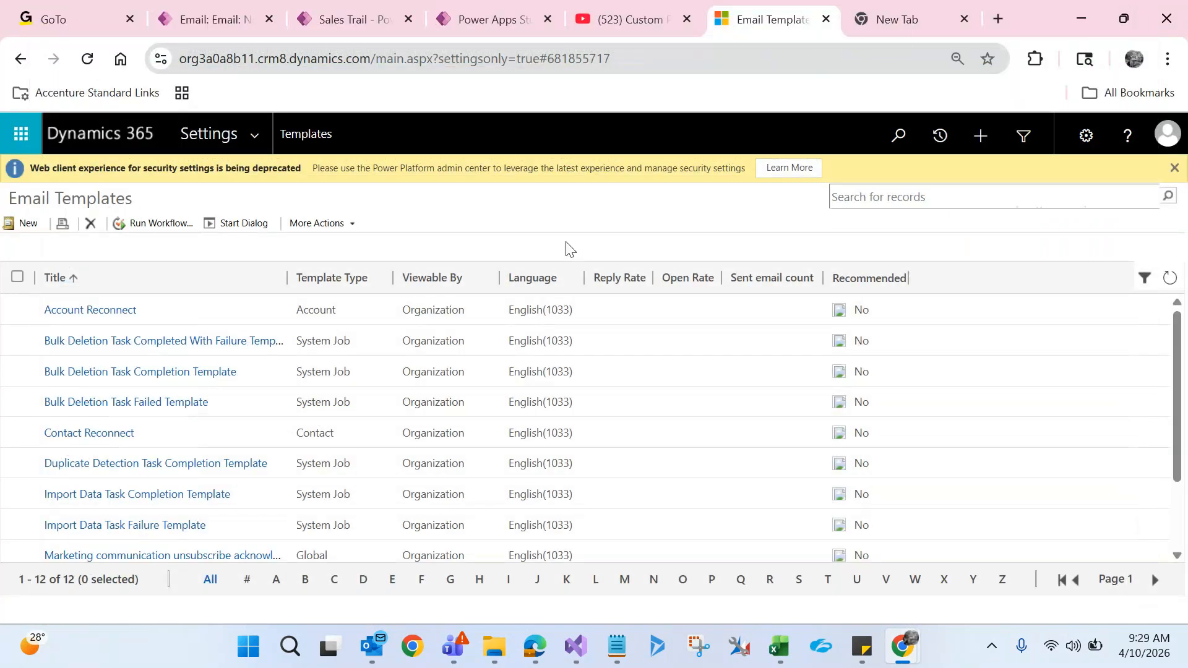
Sort the processes in Settings by primary entity and open the Account workflow "Update Salary of an Employee" in a maximized window.
left_click(263, 134)
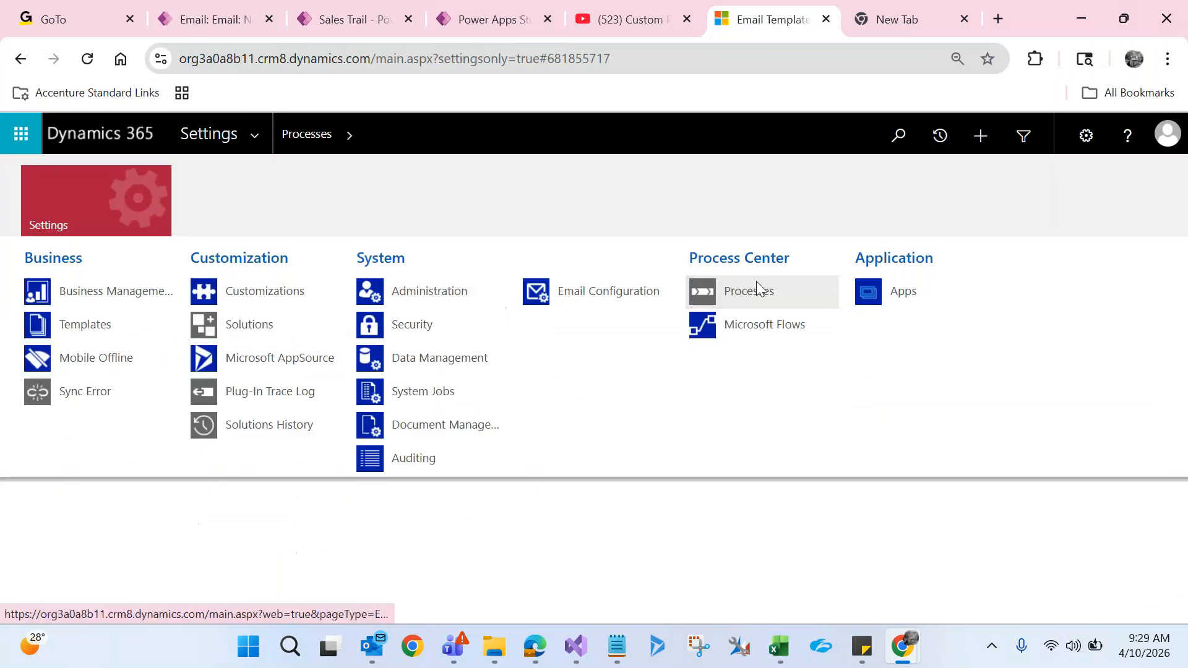
left_click(756, 289)
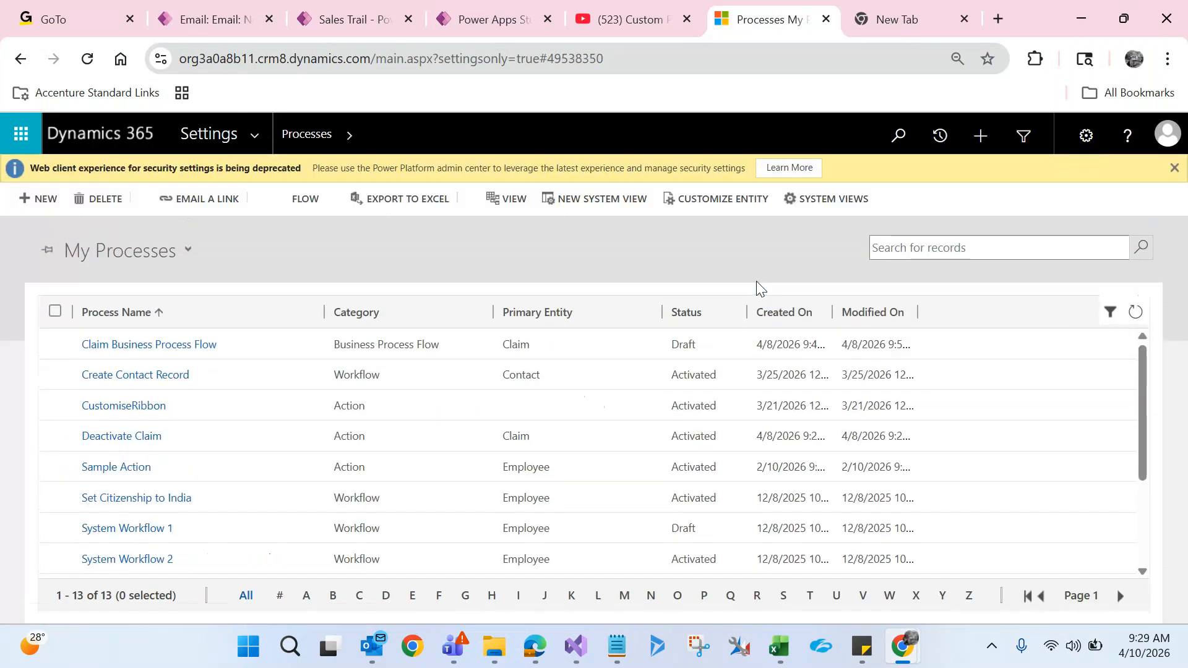
left_click(565, 322)
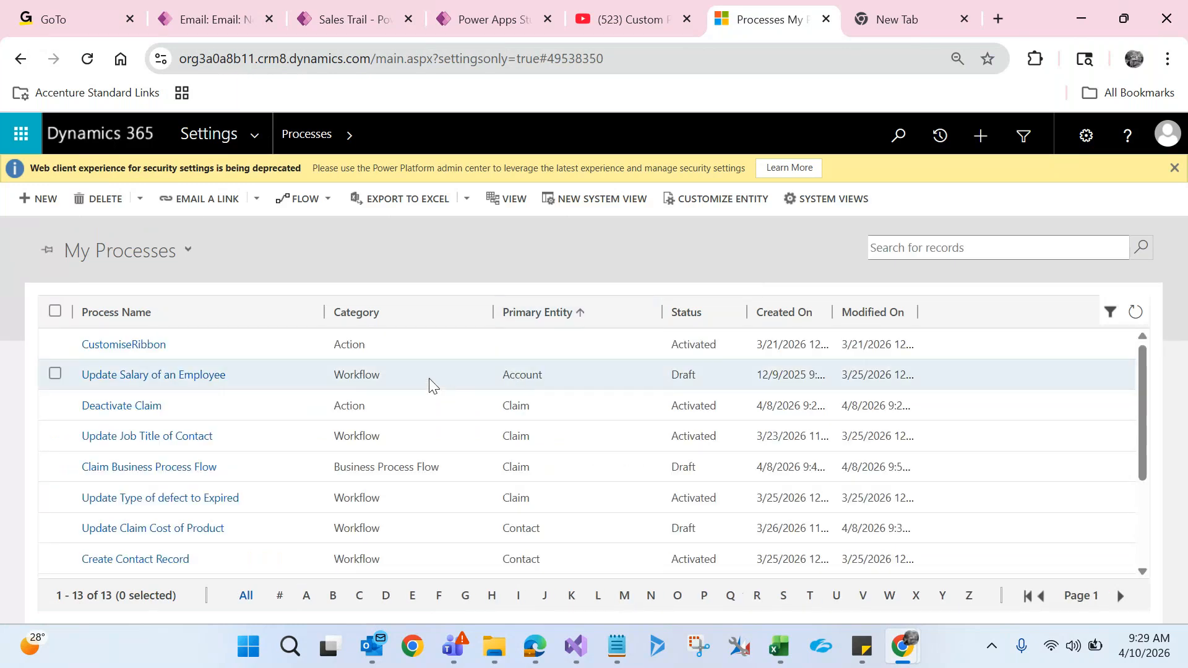
left_click(429, 383)
left_click(200, 375)
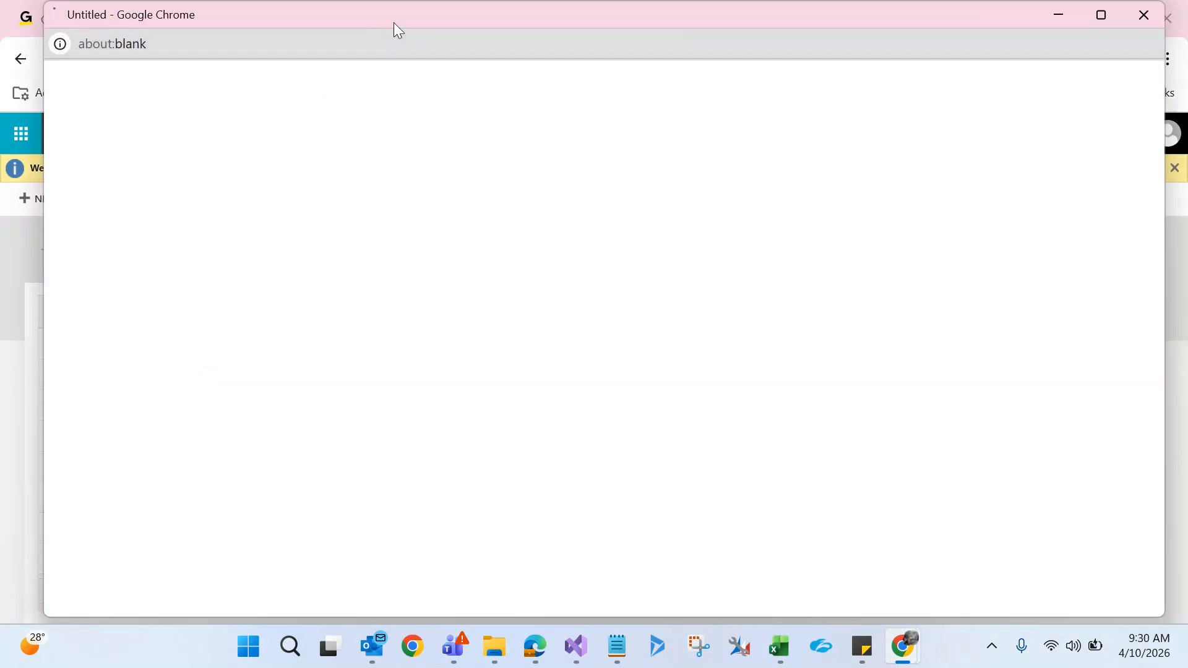
double_click(394, 23)
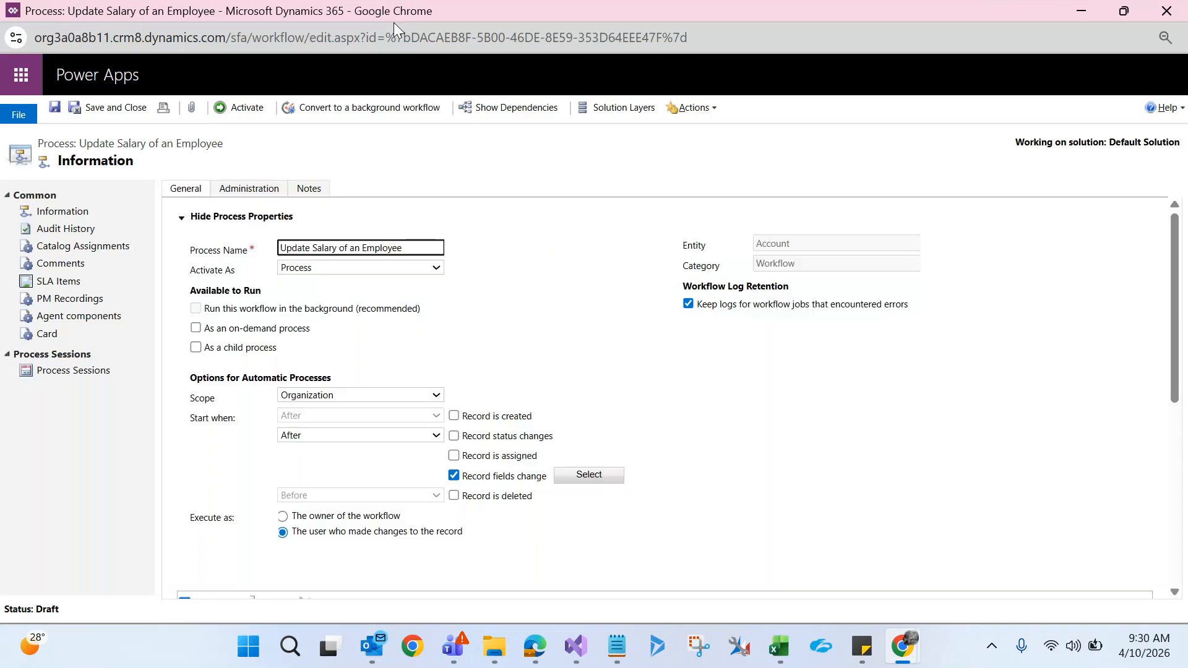
Add a Send Email step after the child workflow step and view its new-message properties without saving them.
left_click(182, 219)
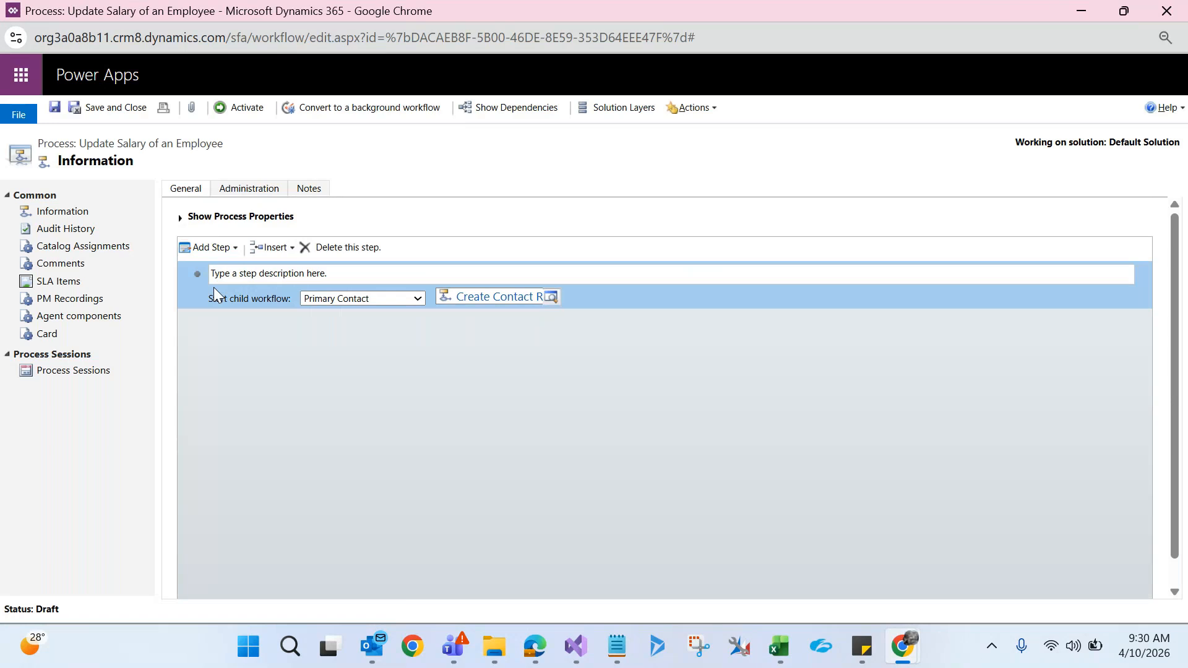
left_click(228, 249)
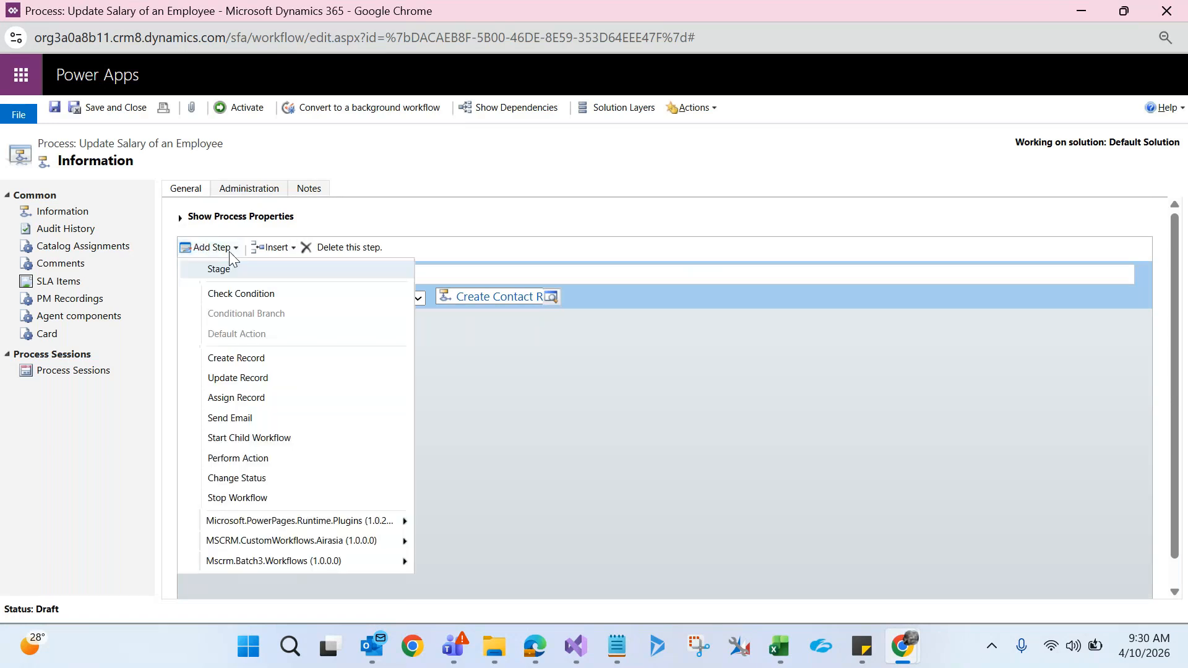
left_click(237, 419)
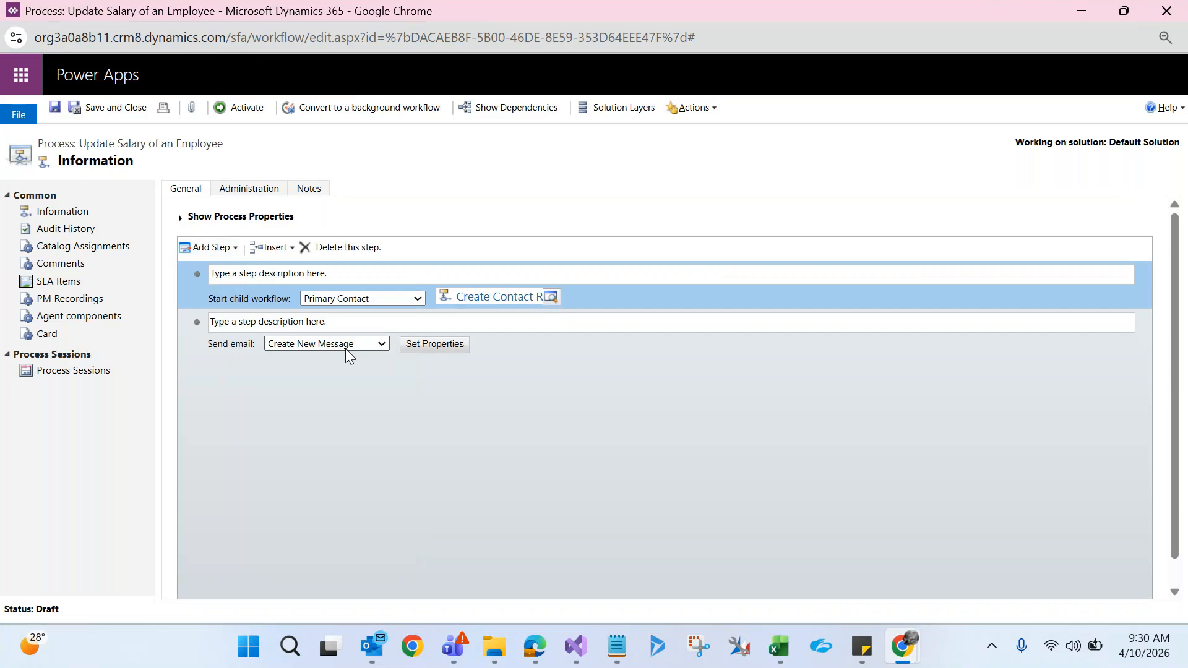
left_click(413, 348)
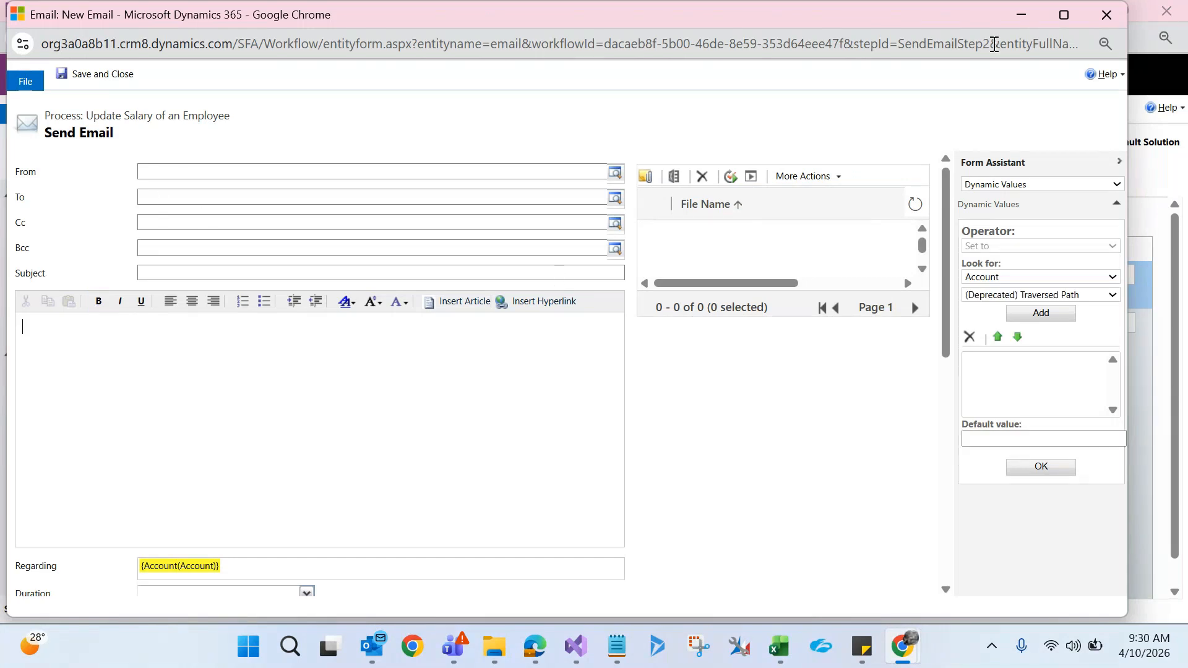
left_click(1104, 24)
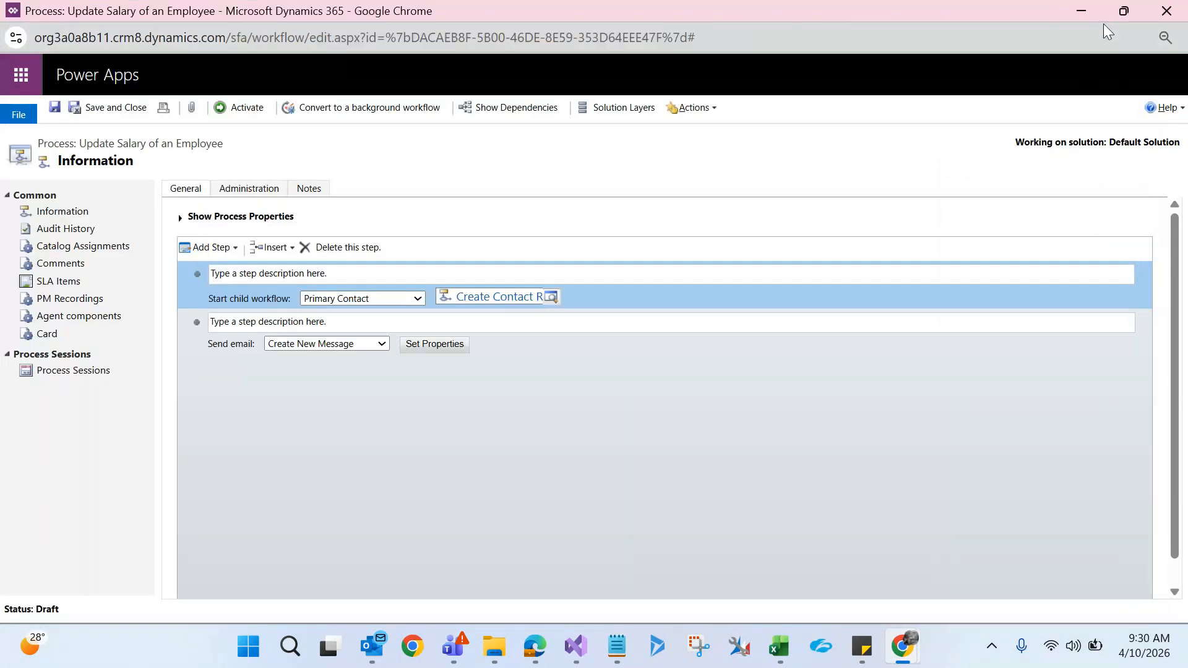
Change the Send Email step to Use Template for Account and open its properties.
left_click(337, 344)
left_click(310, 381)
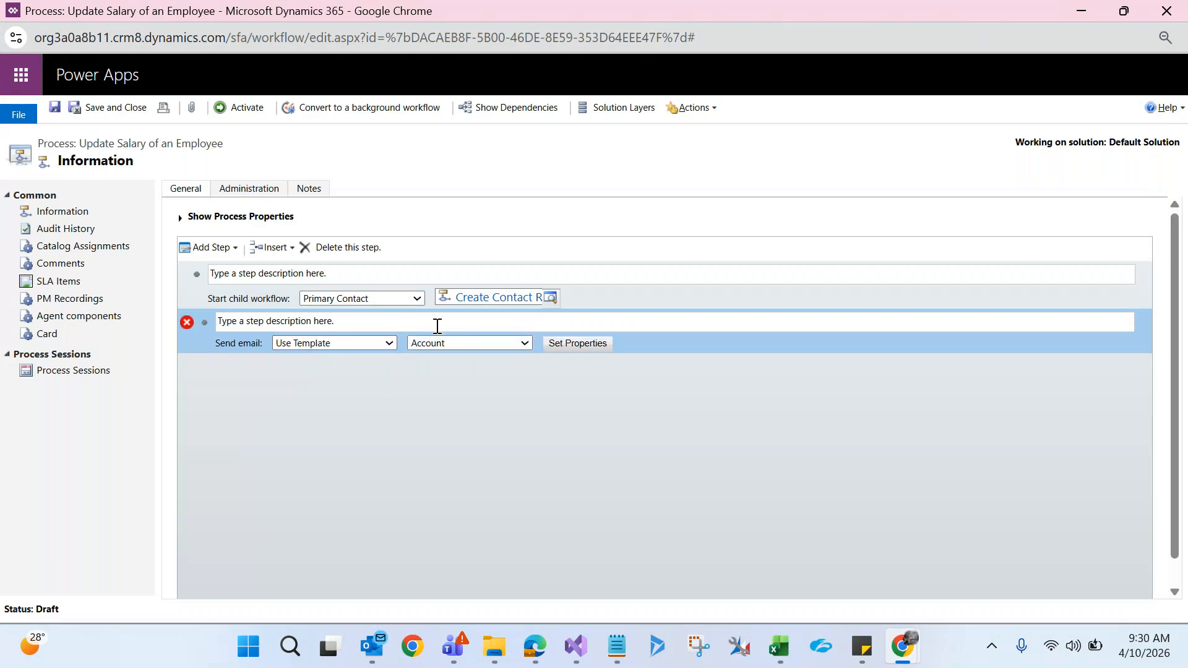
left_click(558, 345)
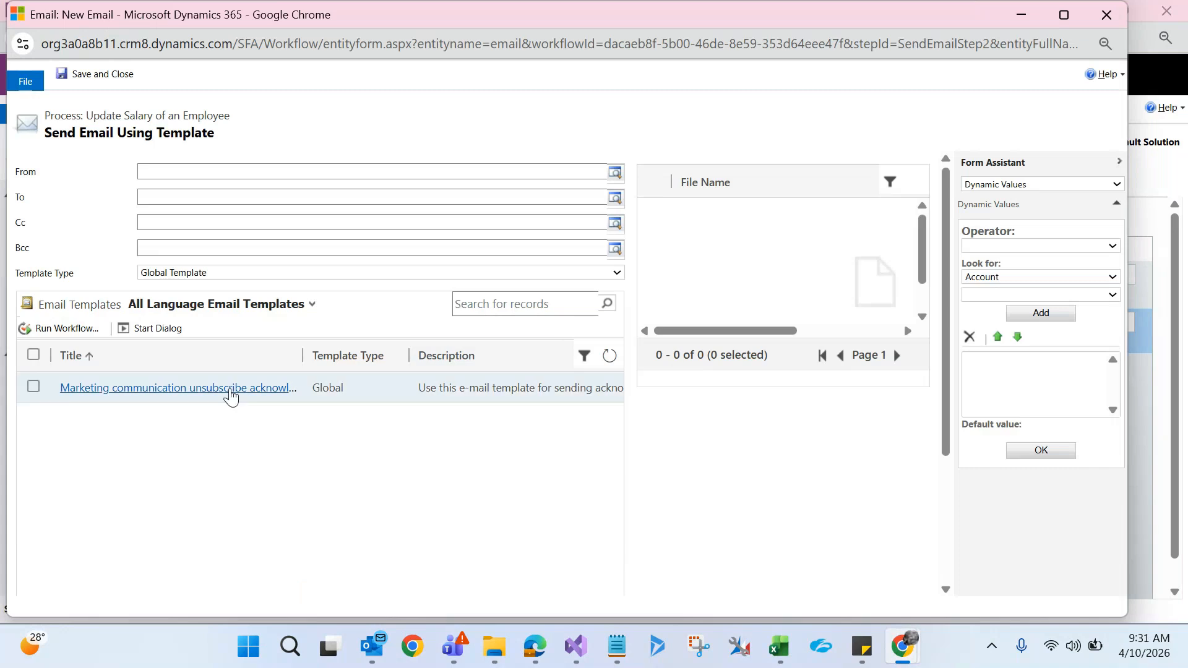
Select the global marketing communication unsubscribe template from the All Email Templates view and save the email properties.
left_click(284, 308)
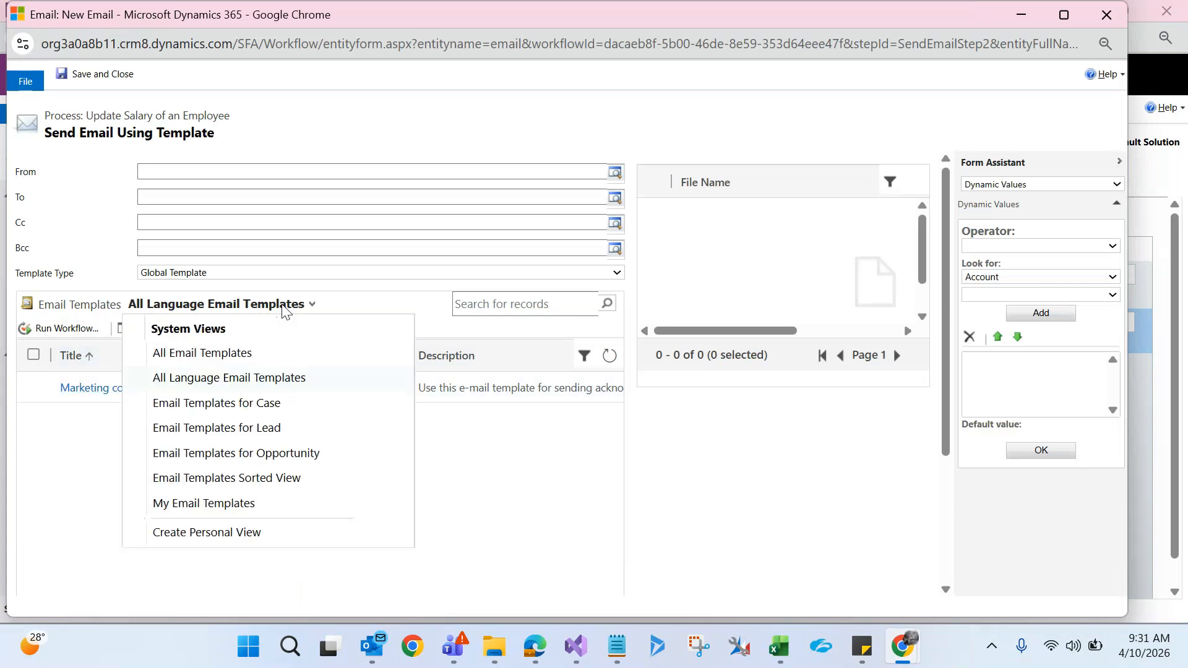
left_click(234, 354)
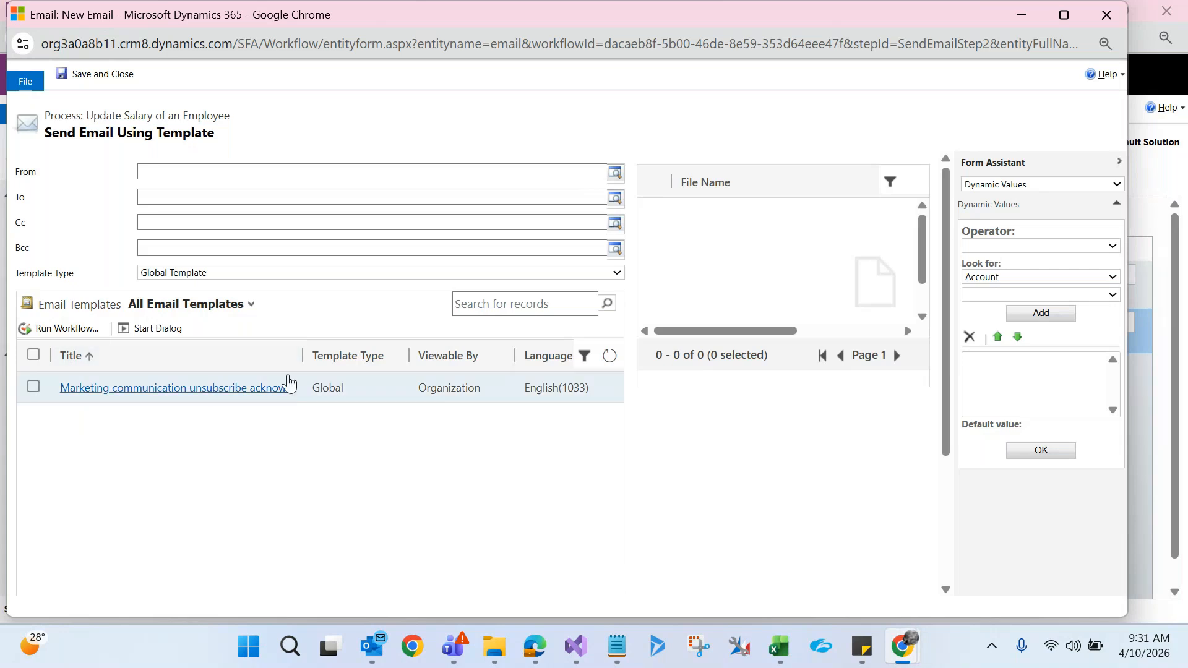
left_click(361, 386)
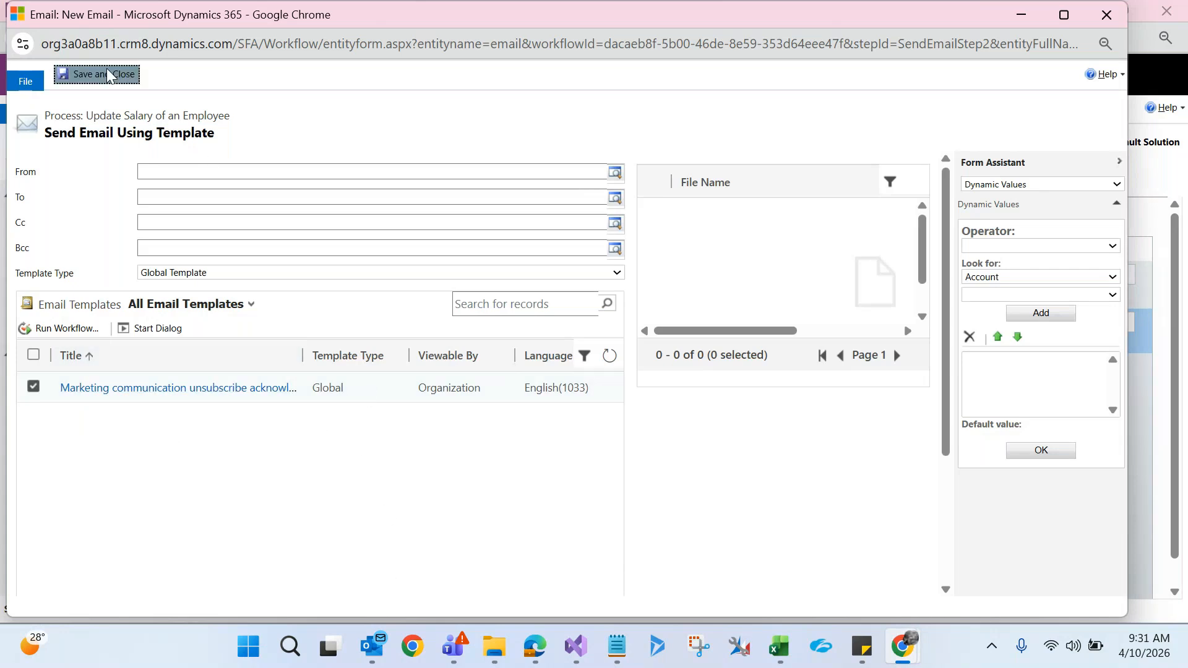
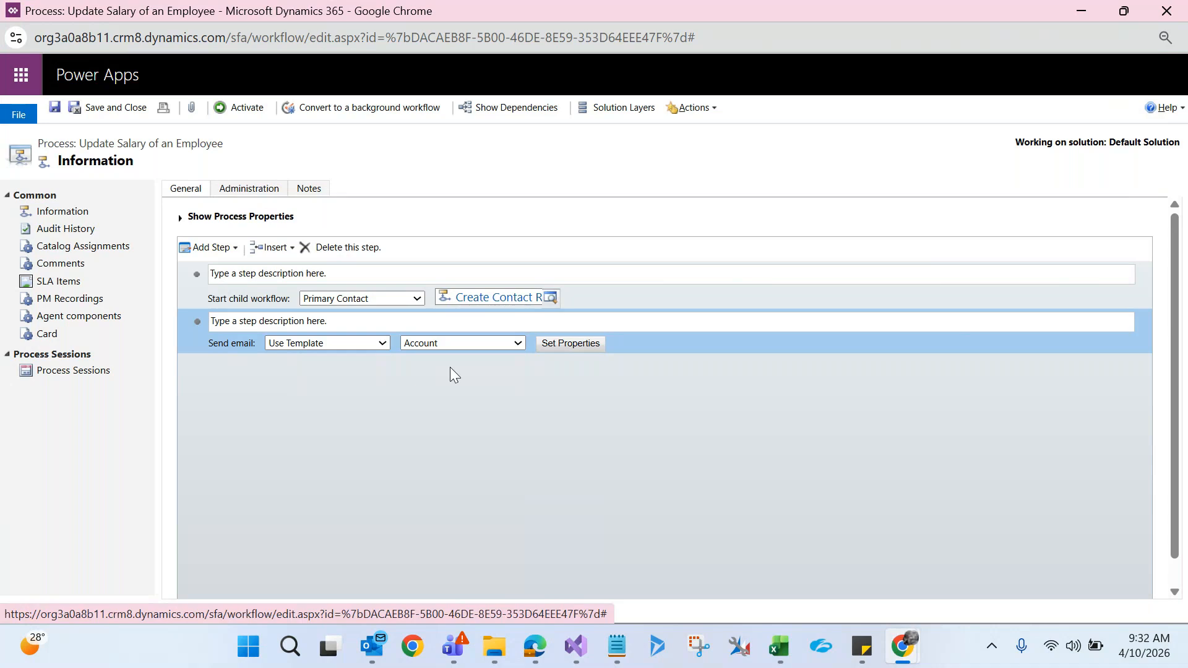
Return to the Dynamics 365 Settings window and open the Account Email Template from the email templates in a maximized window.
mouse_move(903, 647)
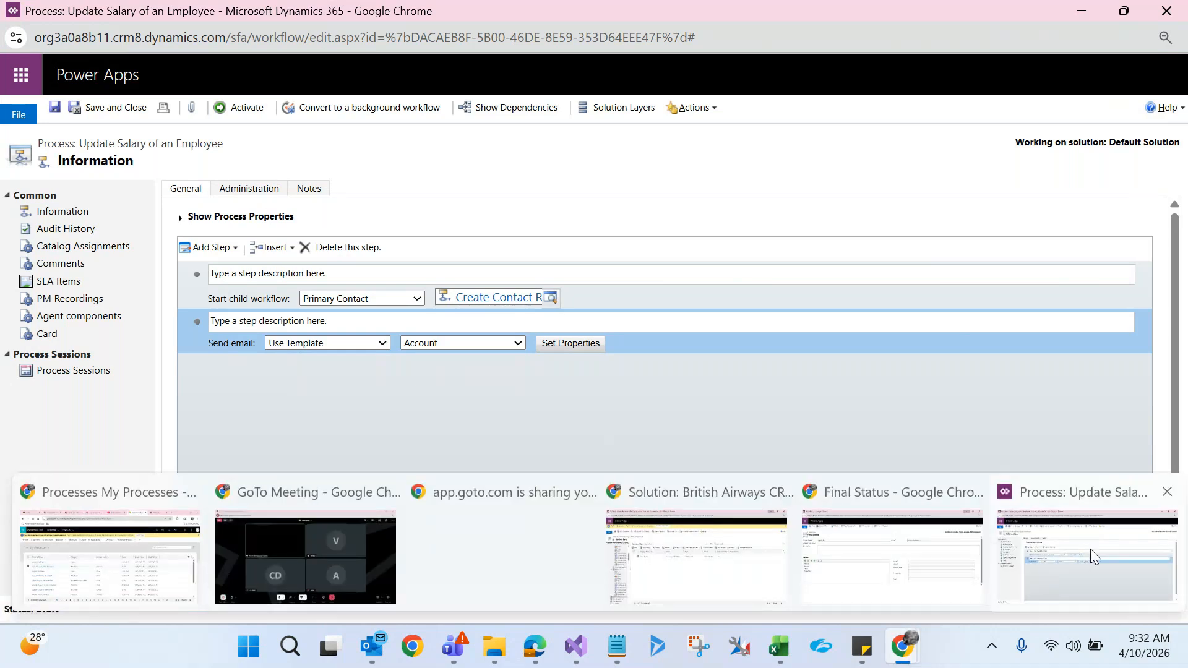
mouse_move(891, 582)
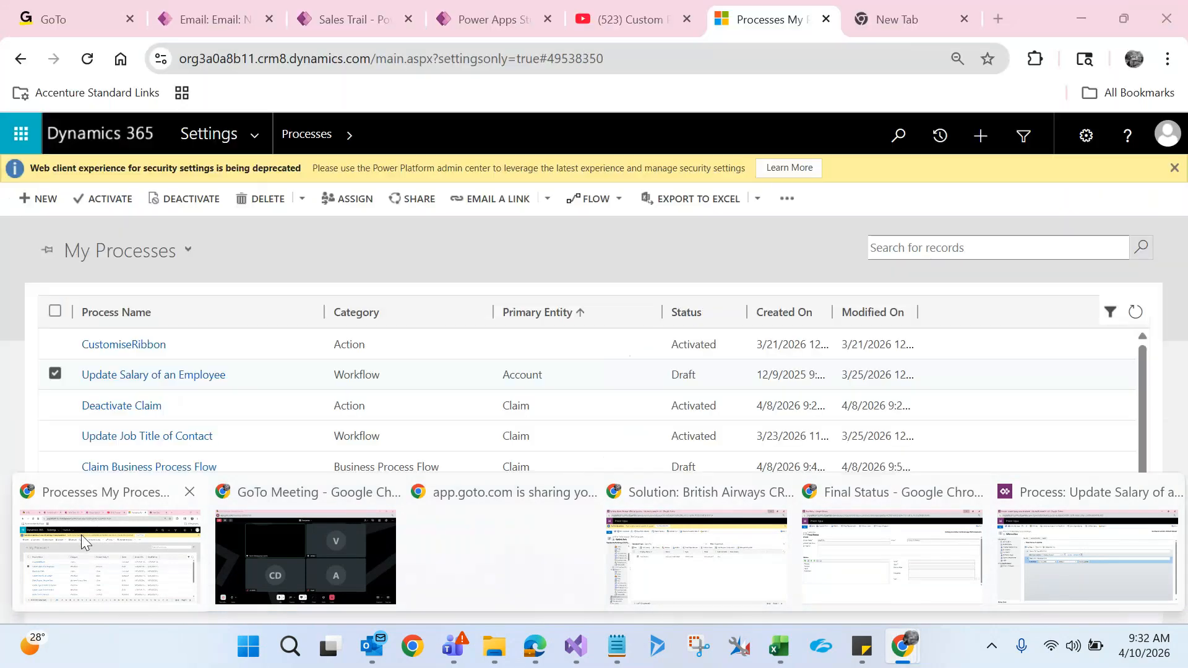
left_click(80, 534)
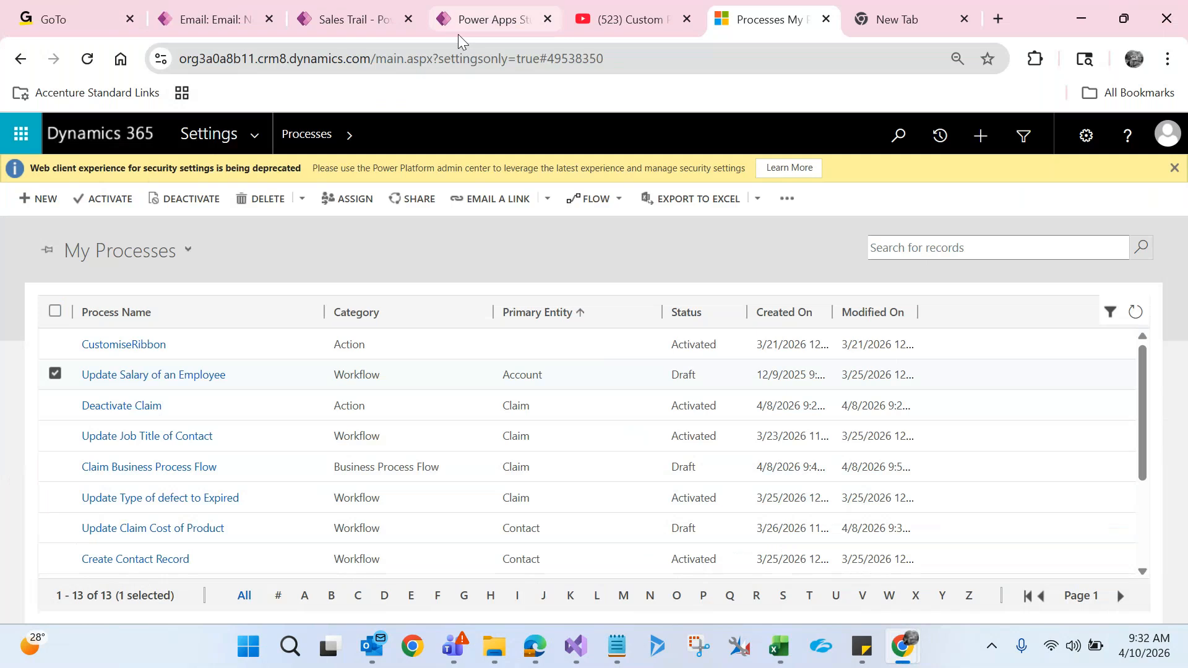
left_click(265, 140)
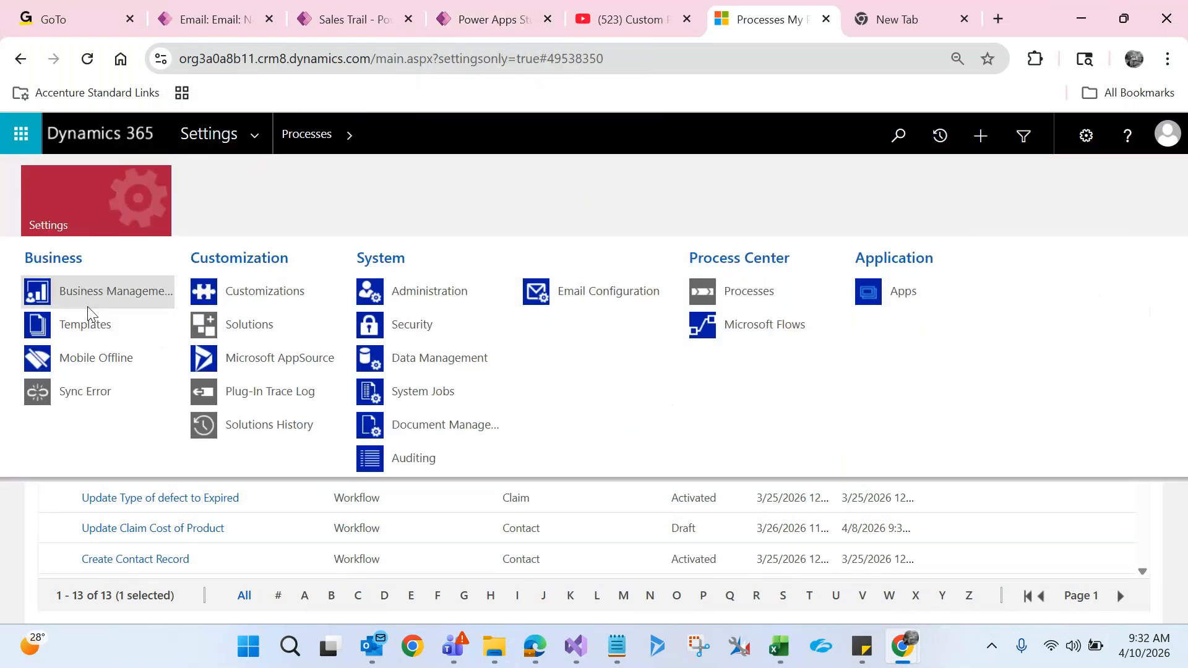
left_click(85, 325)
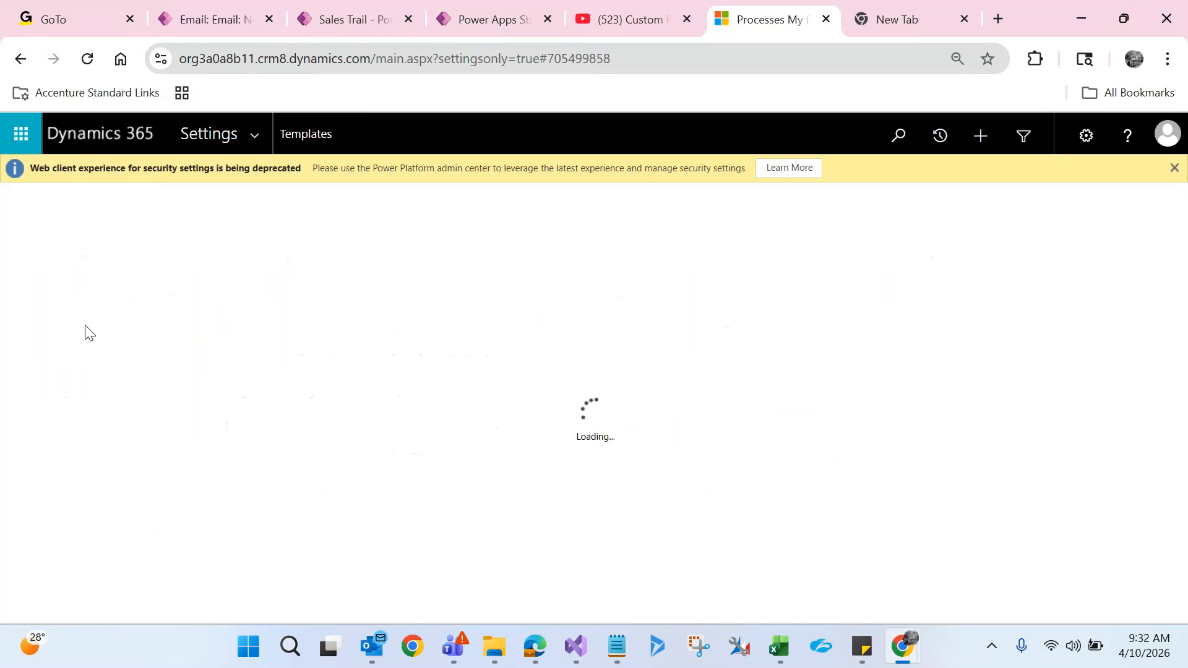
left_click(121, 263)
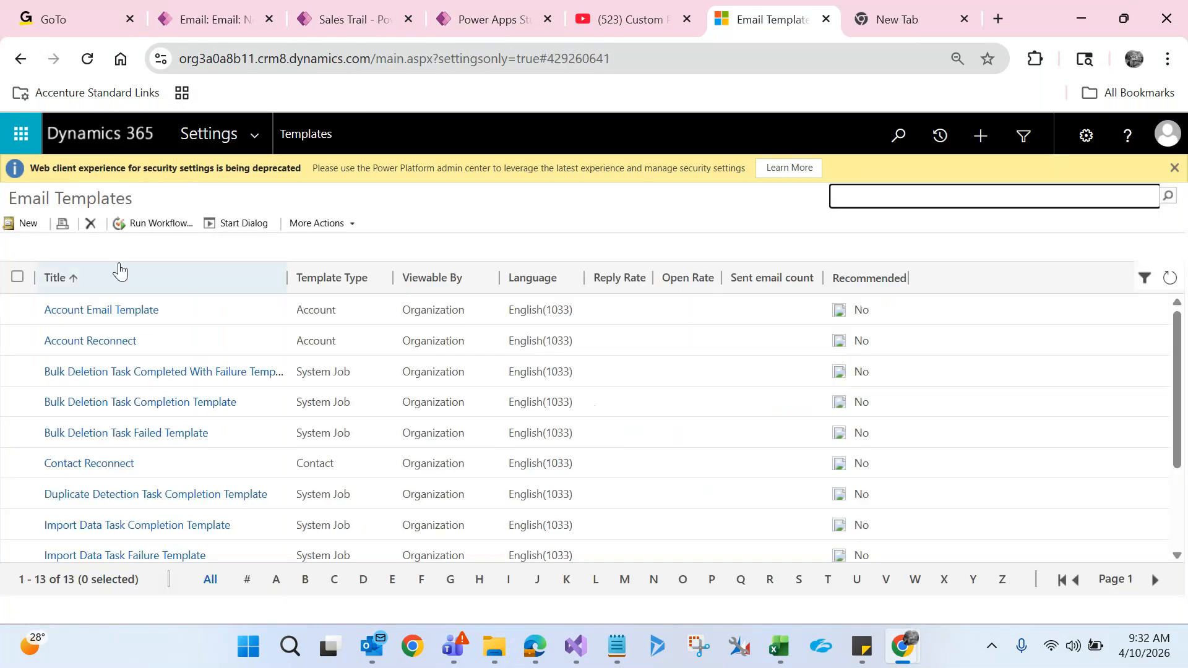
left_click(118, 311)
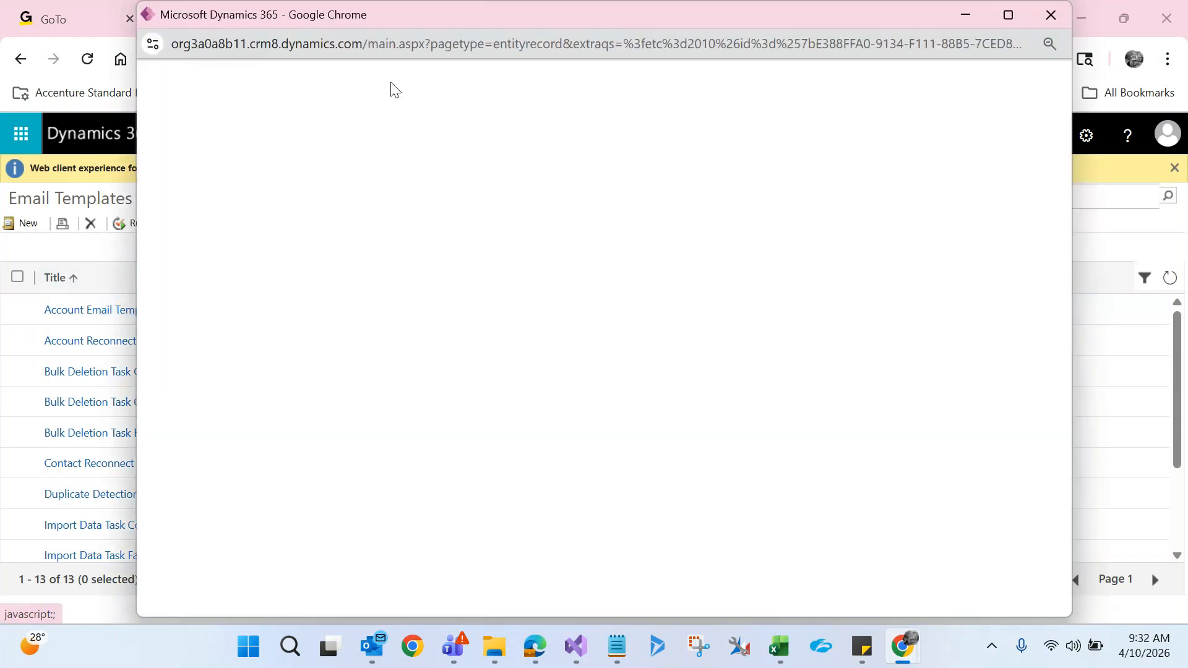
double_click(536, 24)
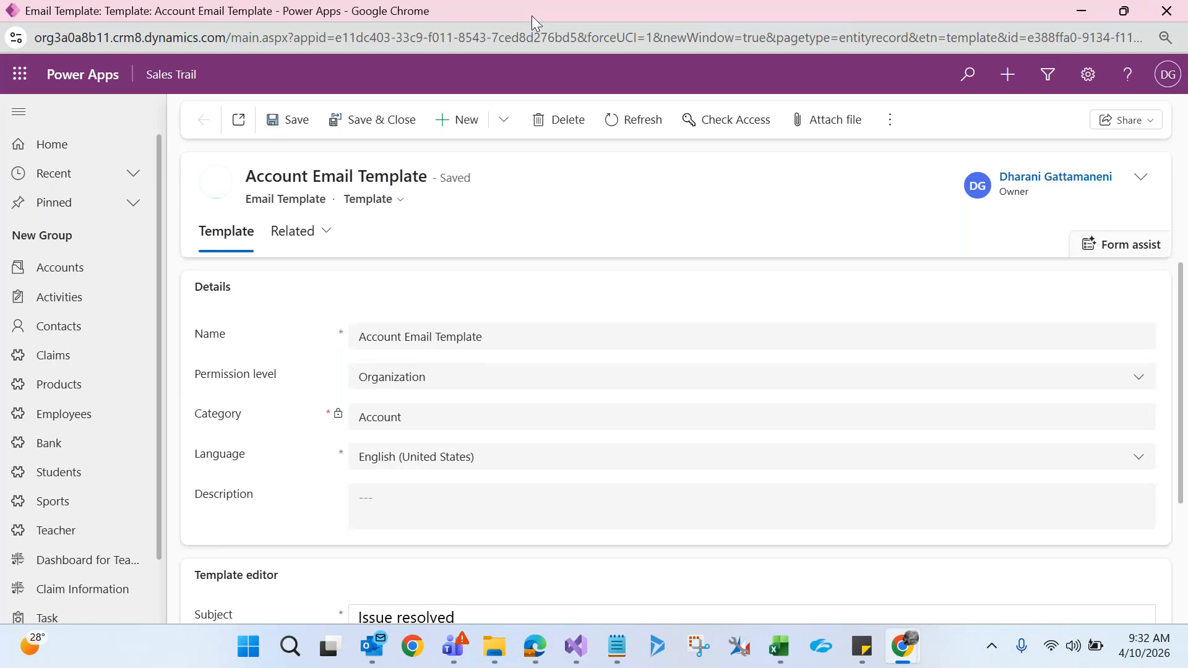
Add an "Account Name:" line to the template body between "please check and confirm" and the closing.
left_click_drag(1178, 282, 1179, 476)
left_click(416, 317)
key("Return")
type("Account Name:")
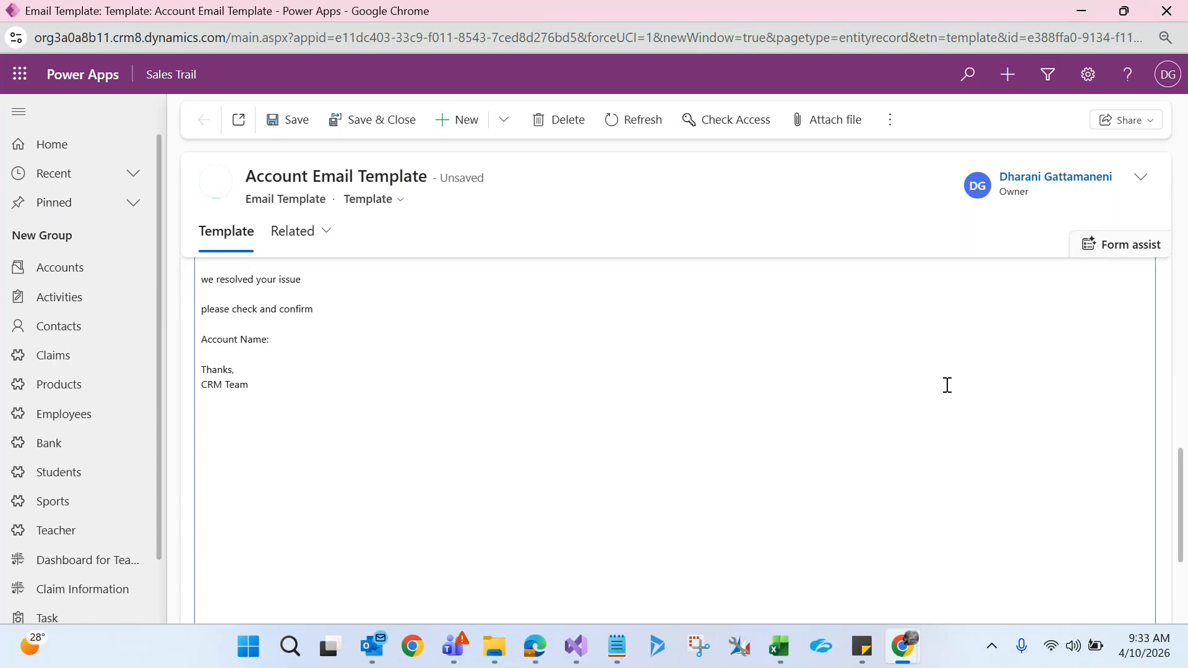
Insert dynamic text for the Account record's Account Name field after the "Account Name:" label.
left_click_drag(1179, 507, 1175, 447)
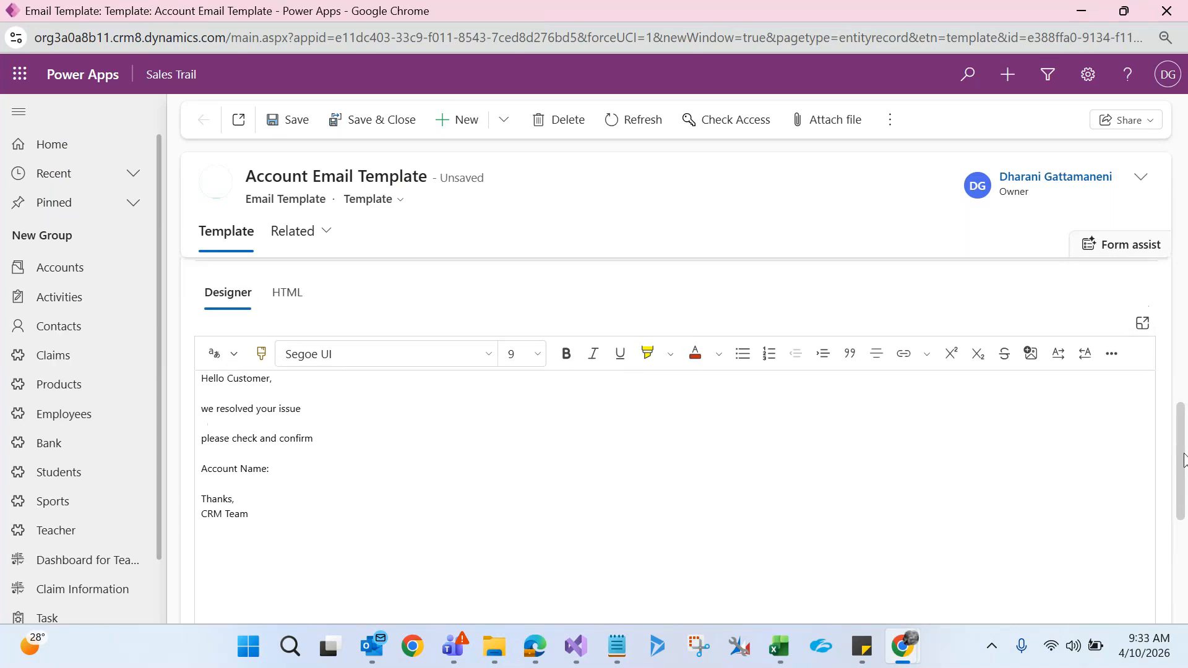
left_click(889, 121)
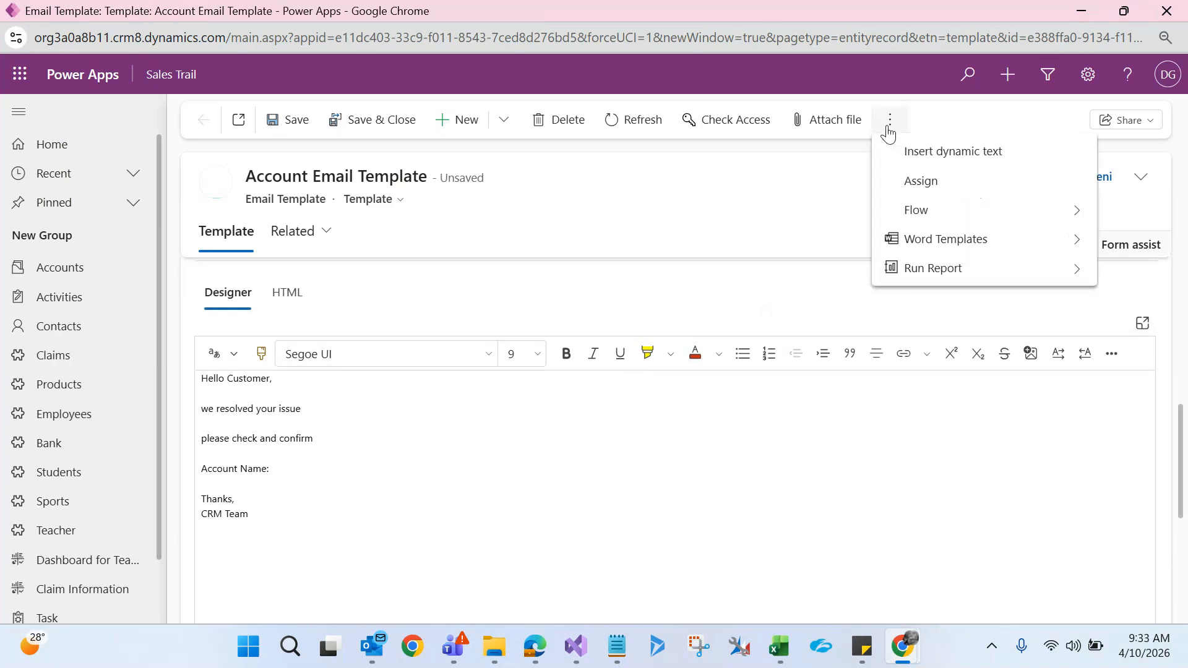
left_click(951, 153)
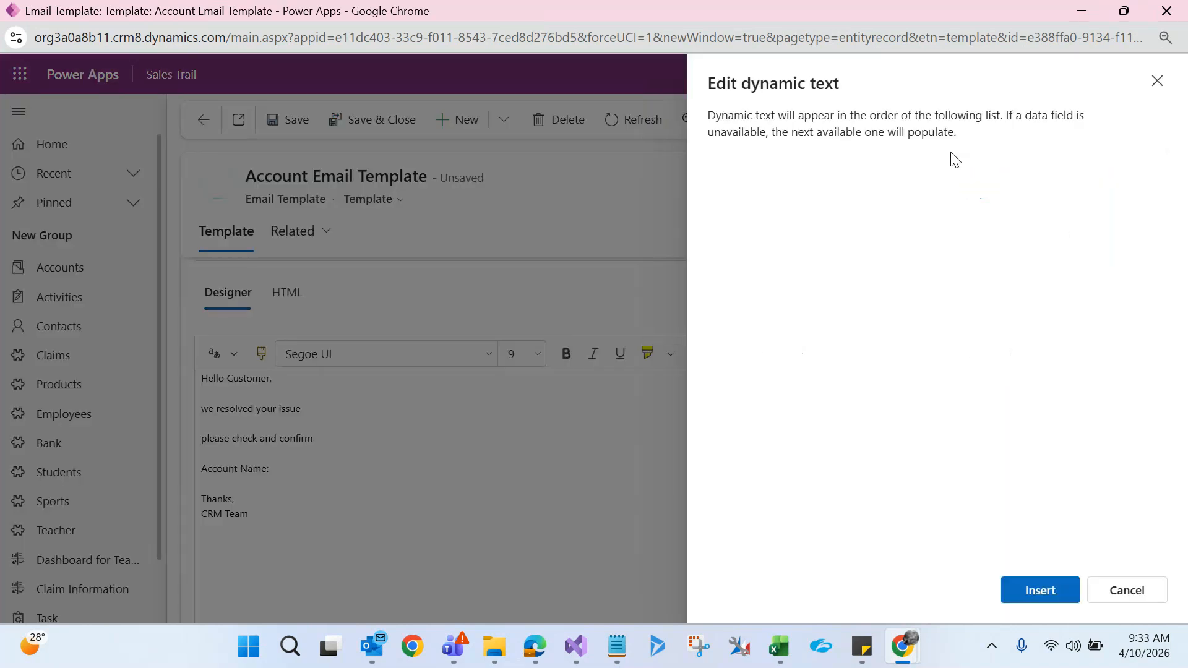
left_click(796, 270)
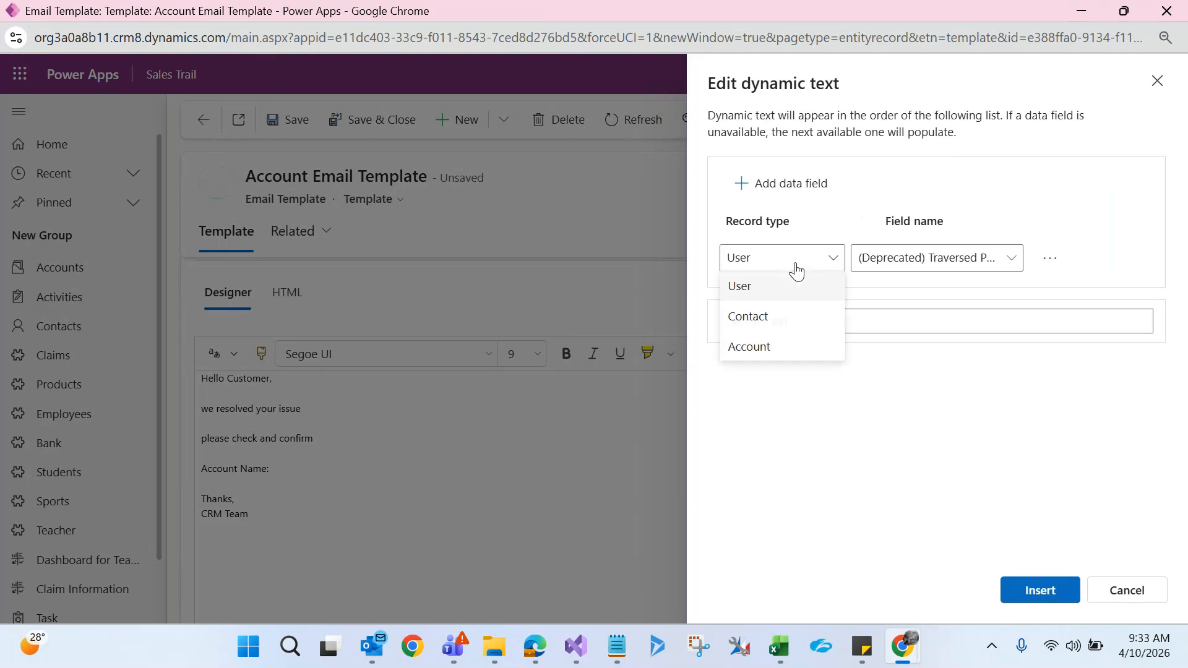
left_click(762, 347)
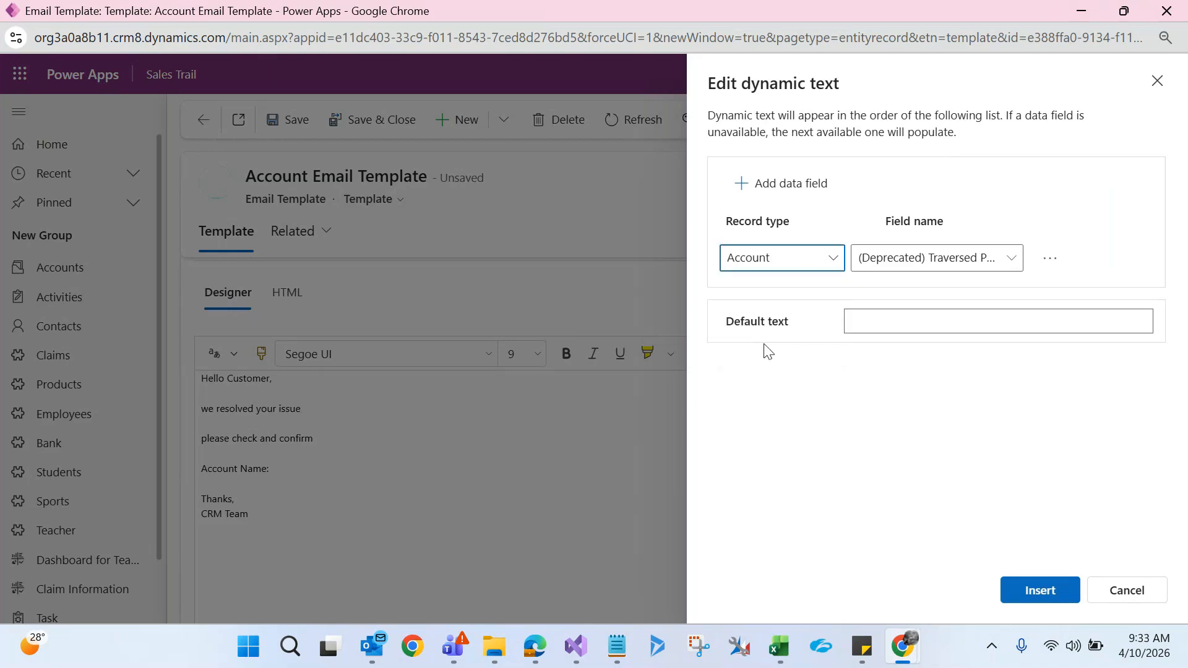
left_click(922, 264)
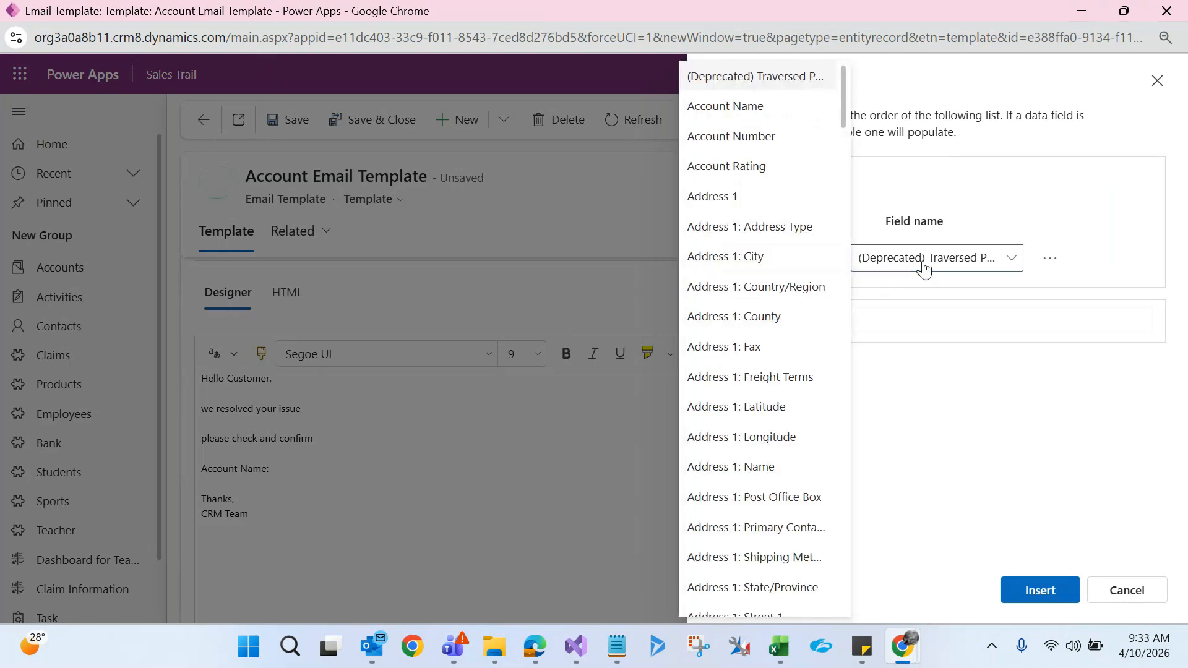
left_click(743, 113)
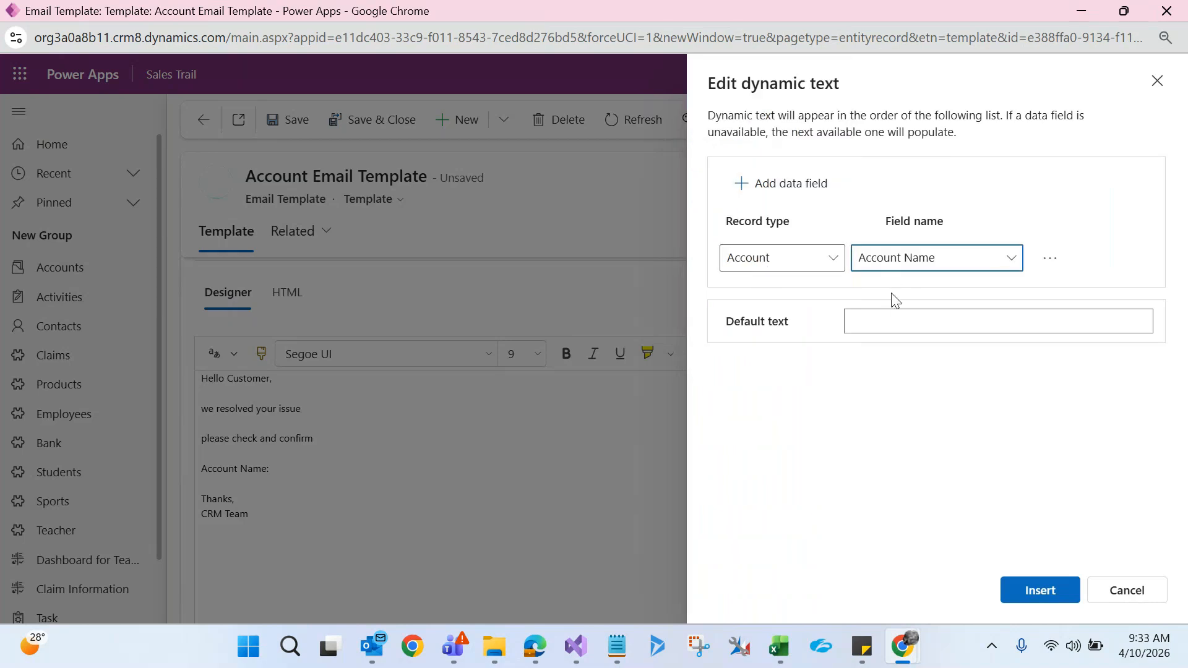
left_click(1029, 591)
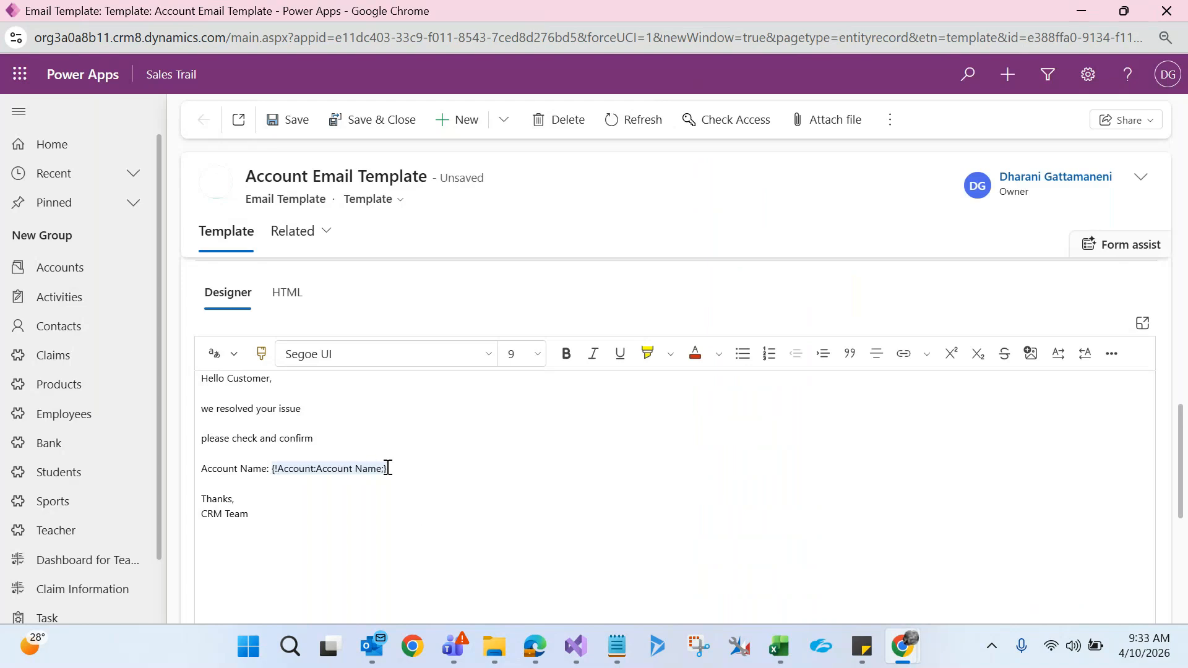
Add an "Annaul Revenue:" line below the account name line, separated by a blank line.
left_click(409, 473)
key("Return")
key("Return")
type("Anna")
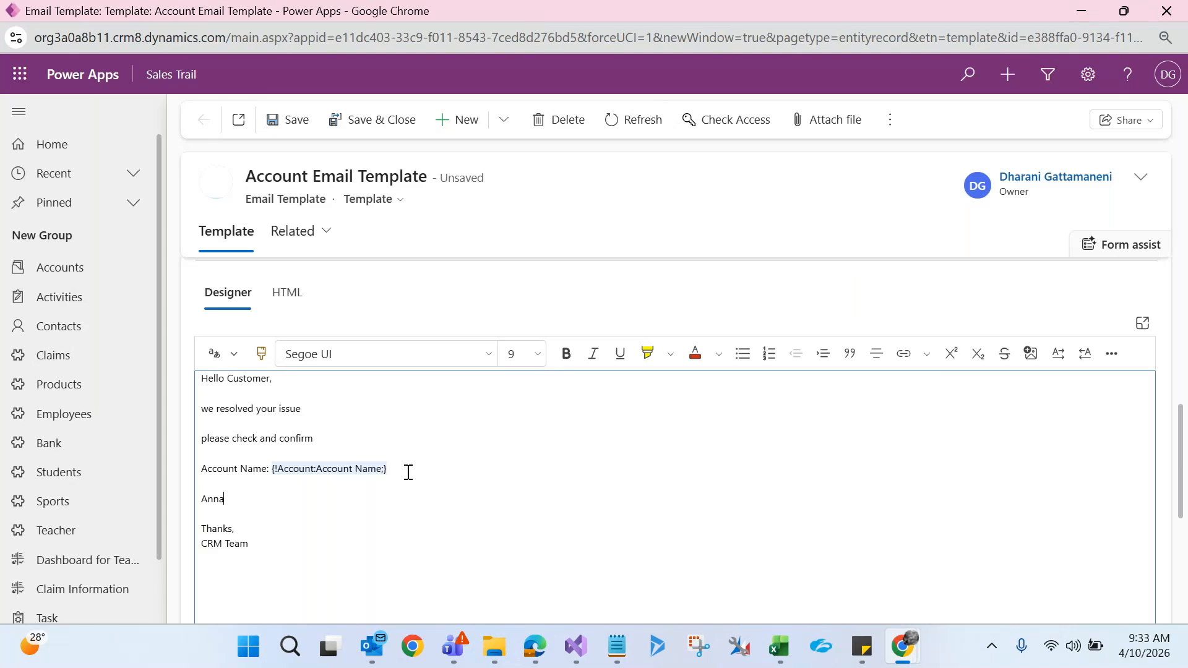
type("uk Revenue:")
Insert dynamic text for the Account record's Annual Revenue field after the revenue label.
left_click(889, 120)
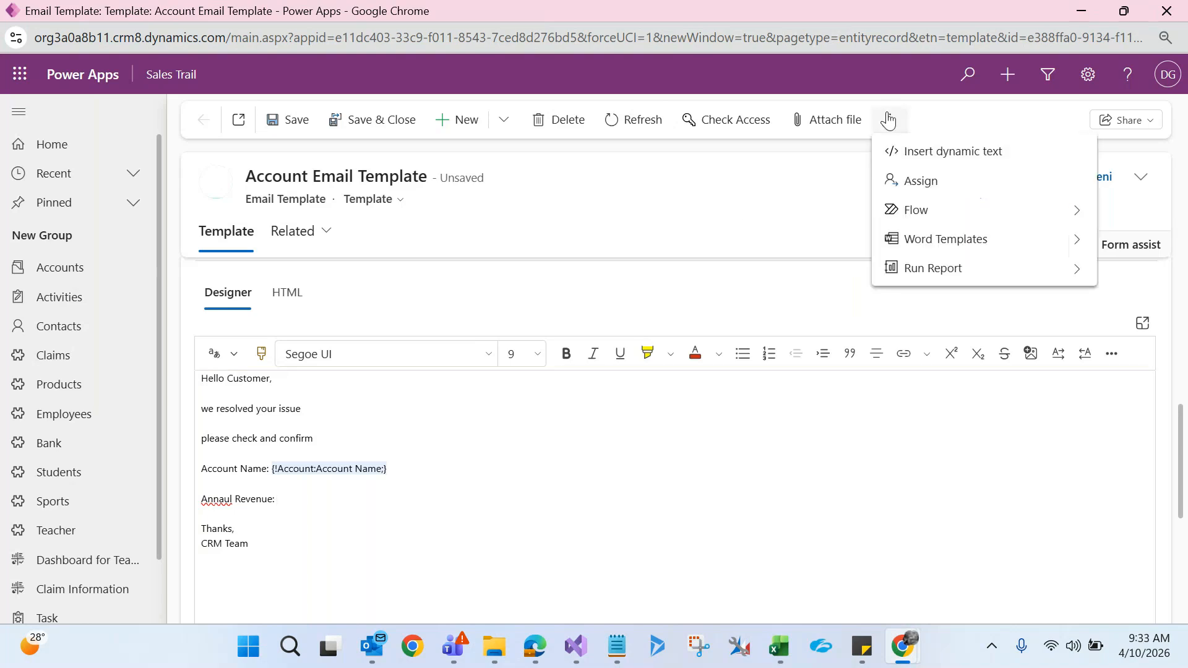
left_click(908, 153)
left_click(884, 272)
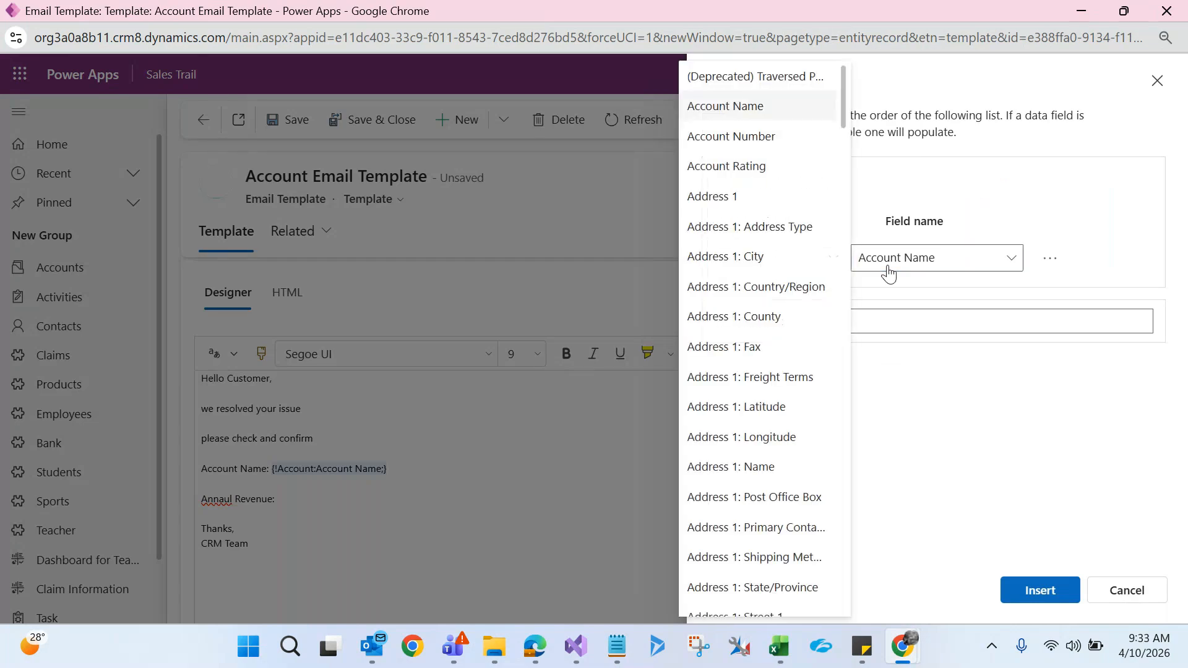
left_click_drag(842, 116, 847, 309)
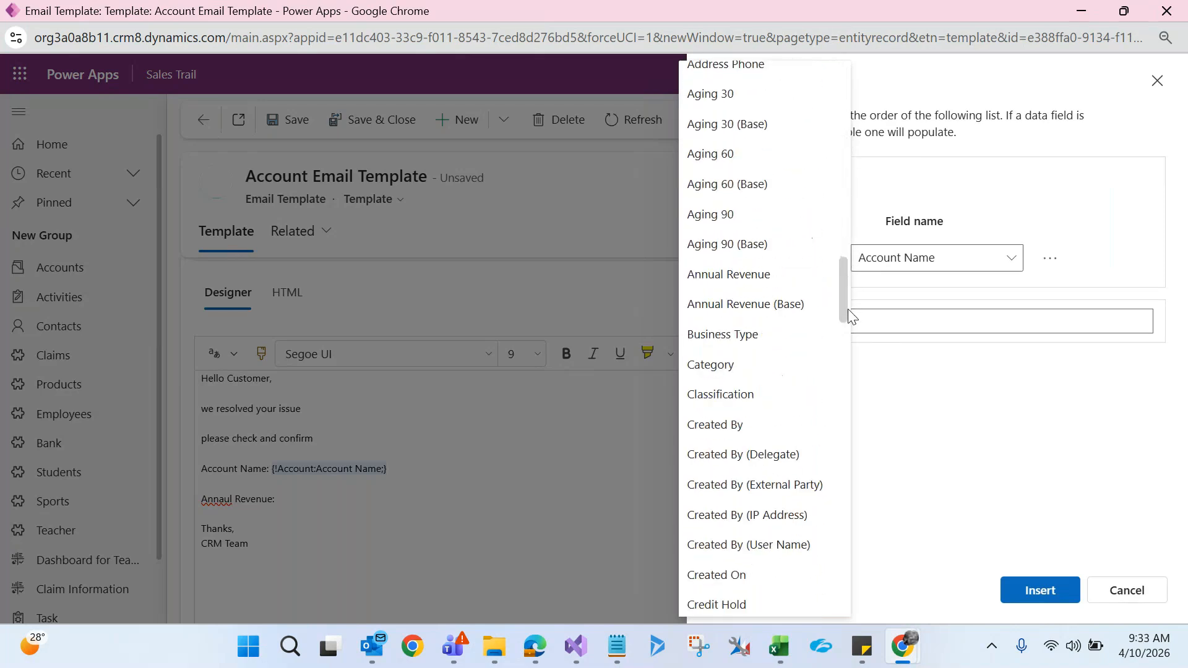
left_click(751, 289)
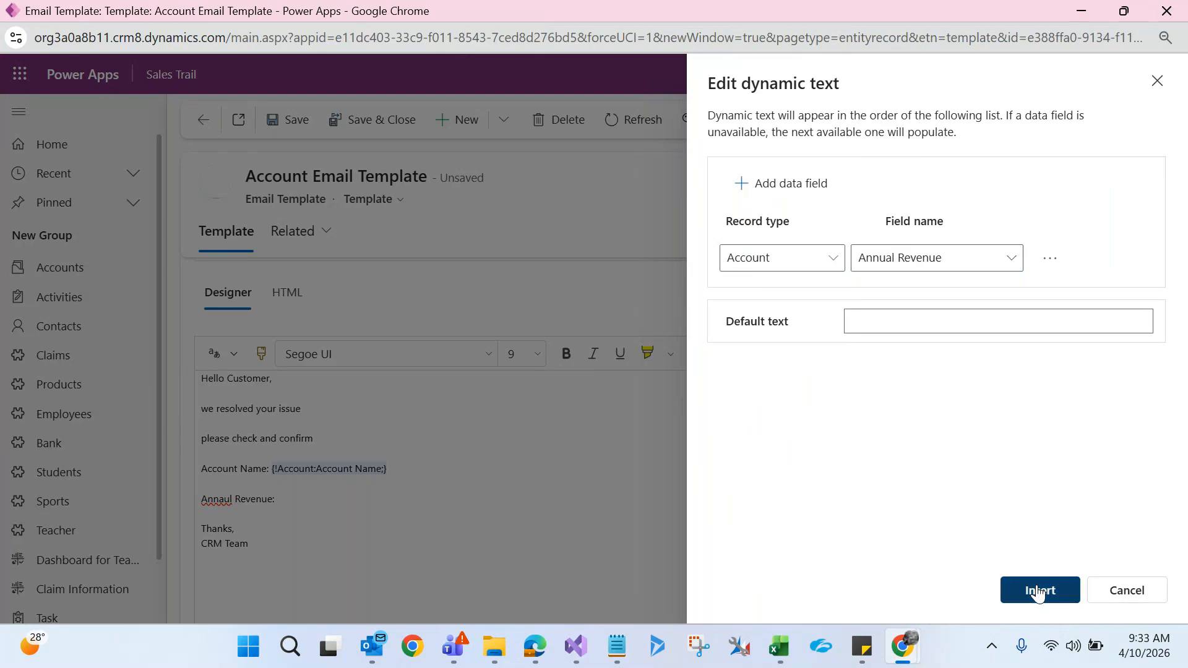
left_click(1037, 589)
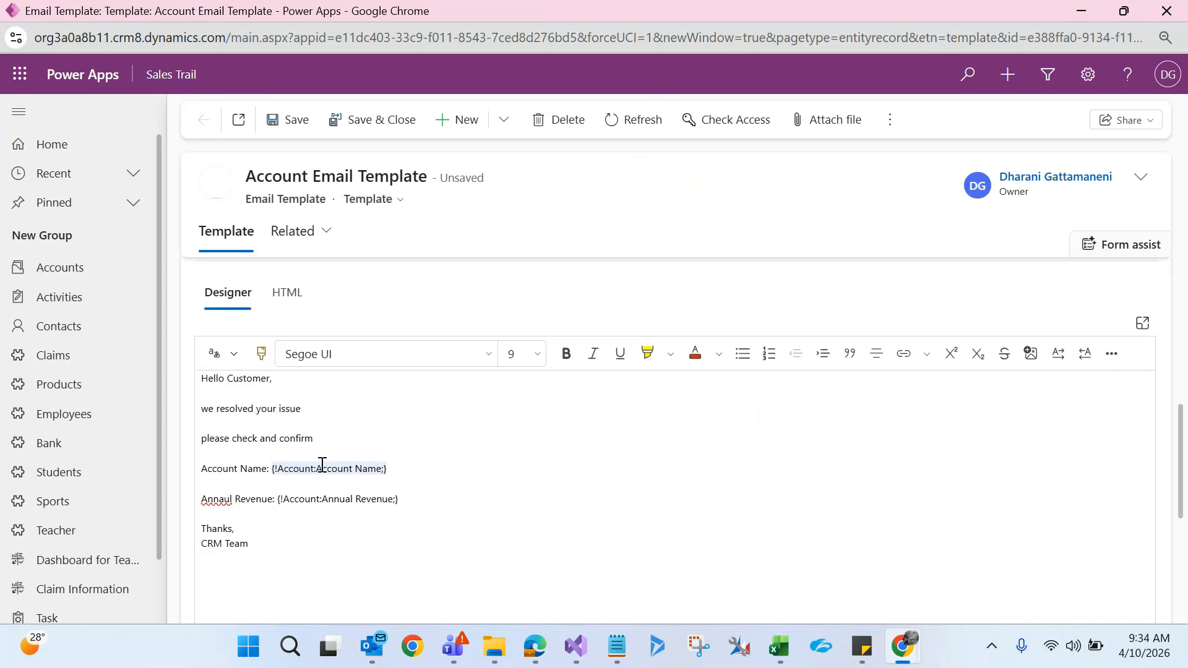
Minimize the template window and open the TCS record from My Active Accounts in the Sales Trail app.
left_click(1082, 10)
left_click(215, 20)
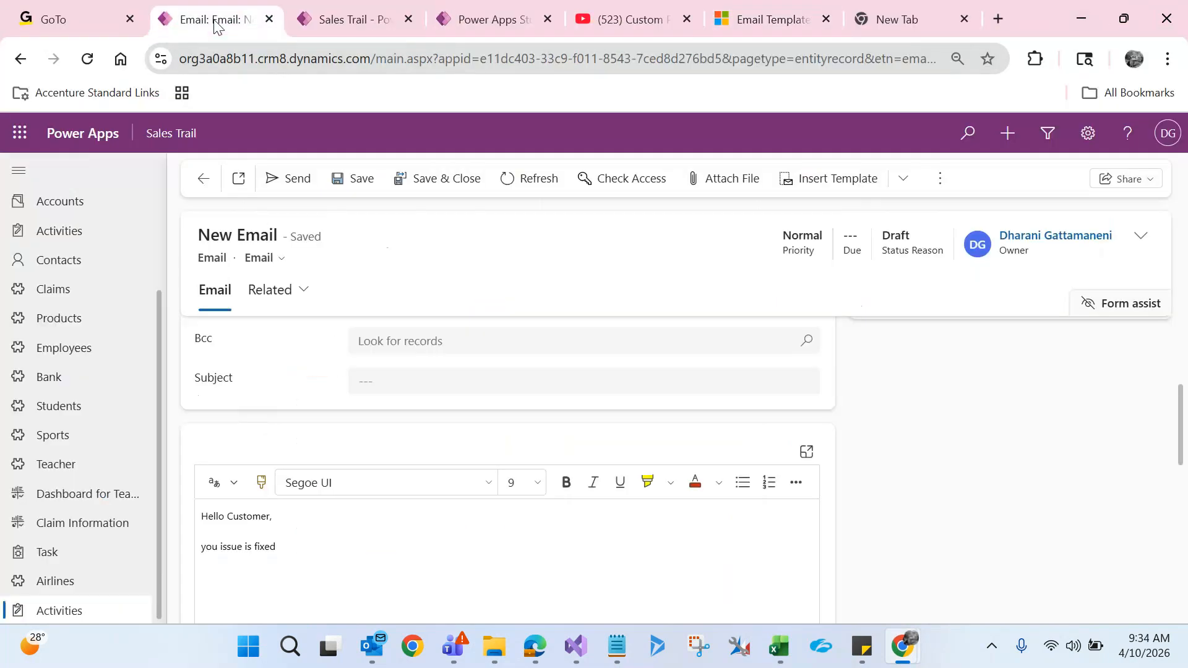
left_click(65, 203)
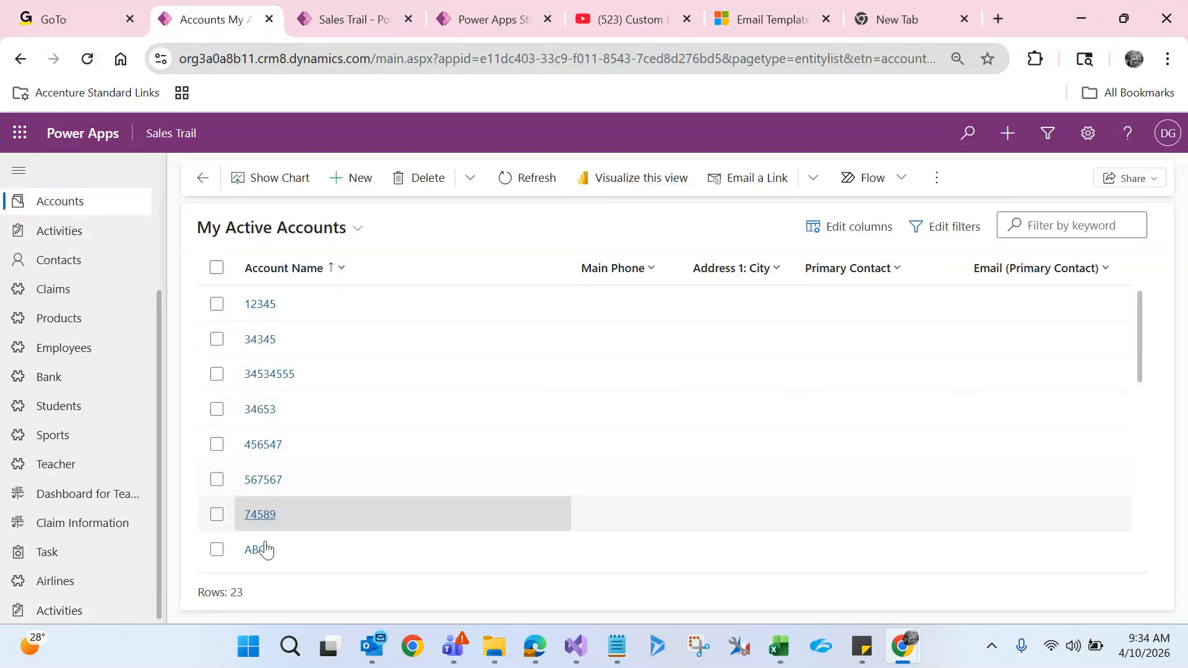
left_click_drag(1142, 334, 1126, 493)
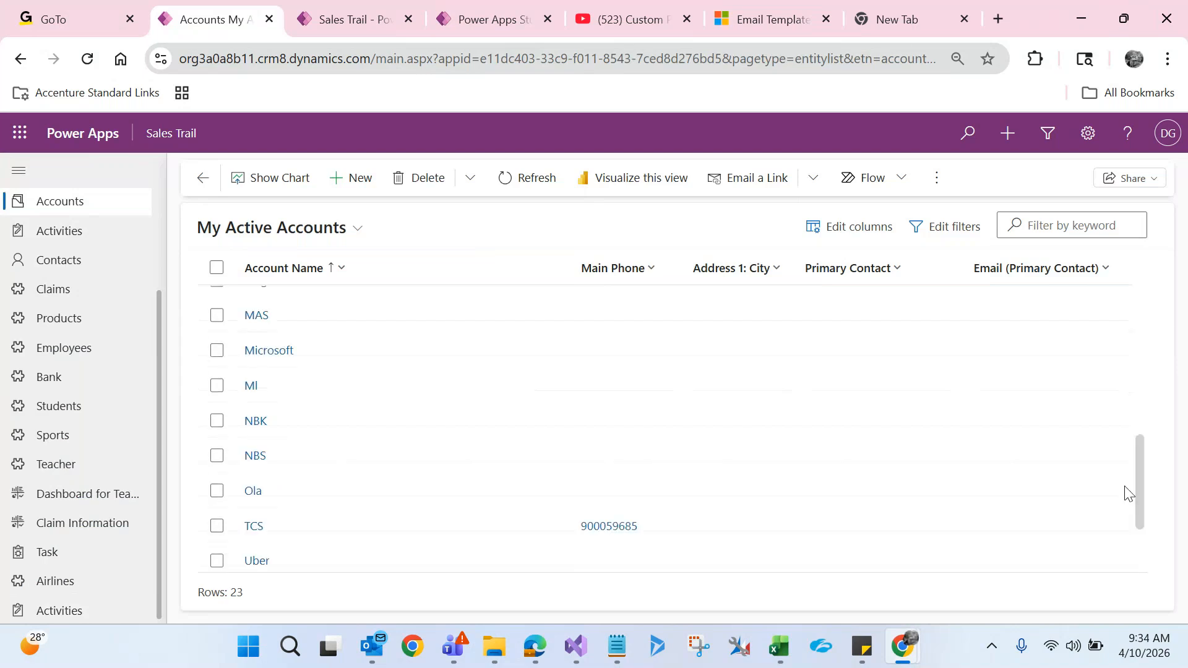
scroll(1127, 493, "down", 1)
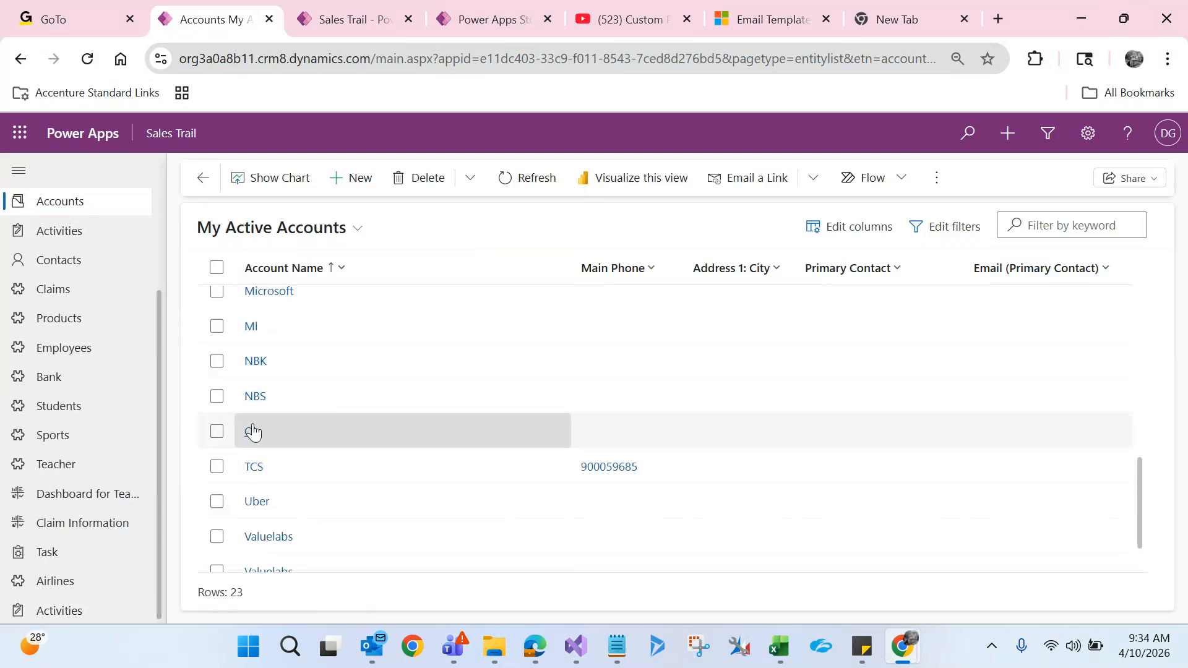
left_click(254, 470)
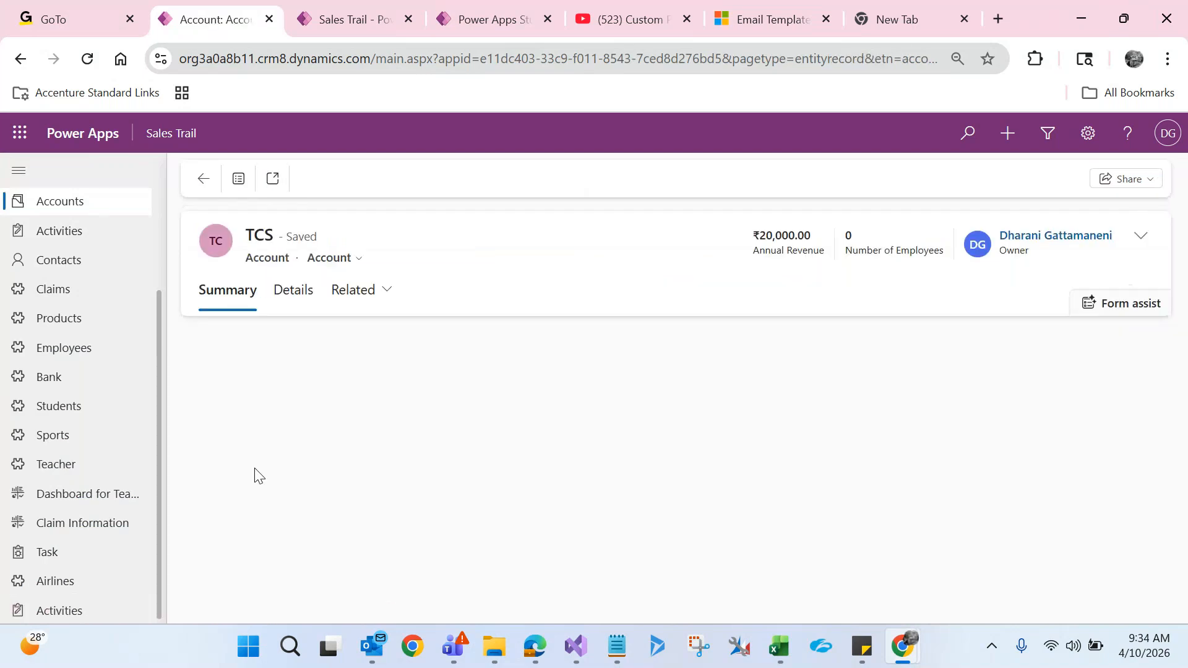
Compare the TCS account's name and annual revenue with the template's dynamic fields, and save and close the template.
double_click(252, 234)
left_click_drag(253, 233, 247, 232)
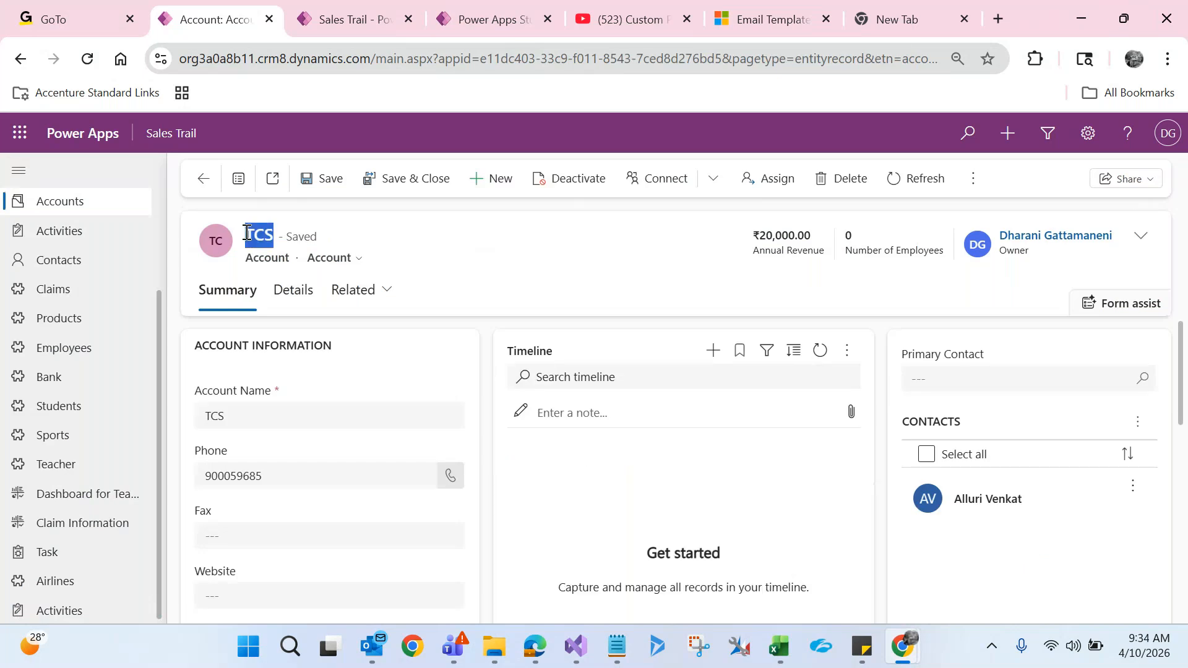
key("alt+Tab")
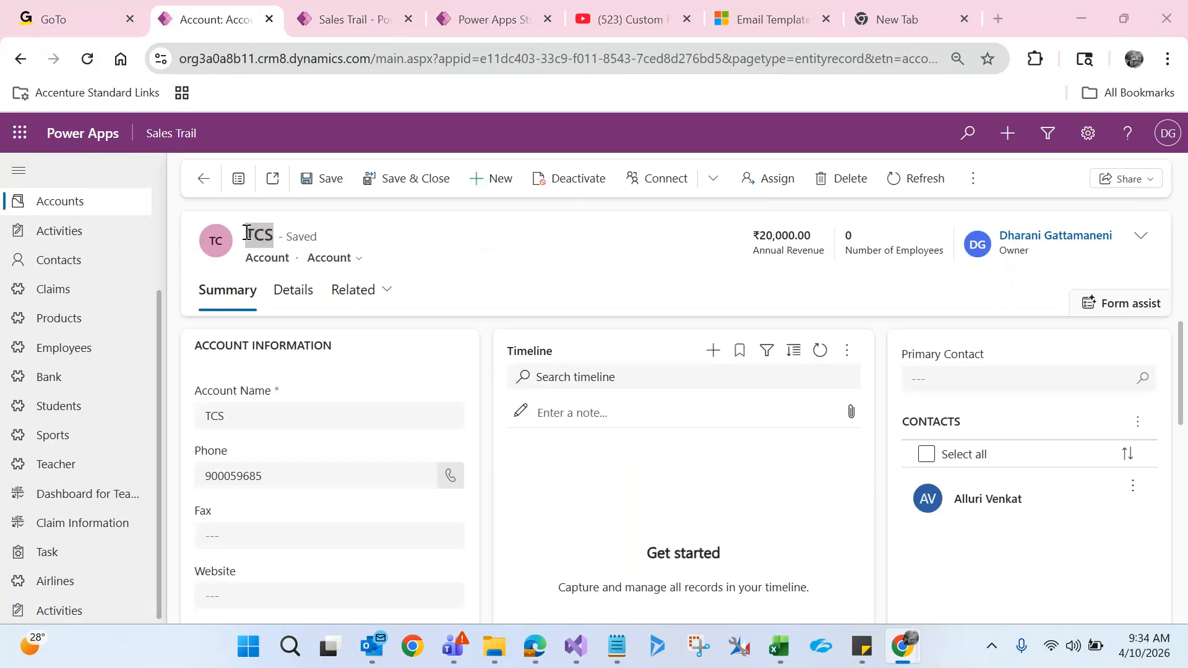
left_click(387, 469)
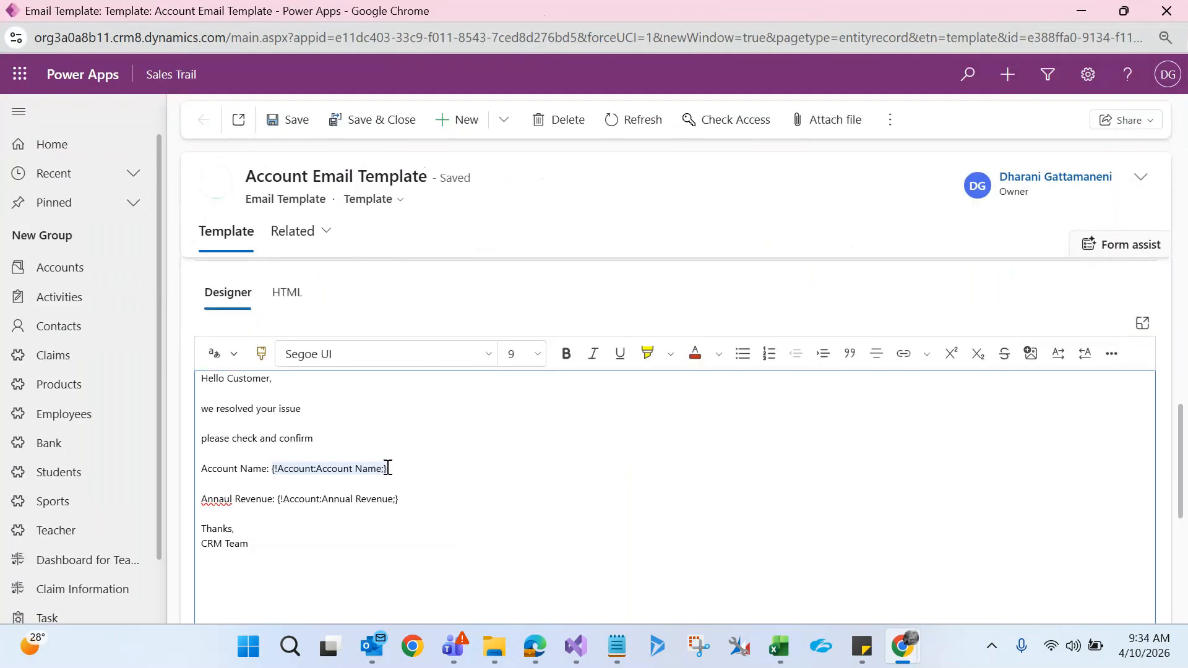
left_click(280, 469)
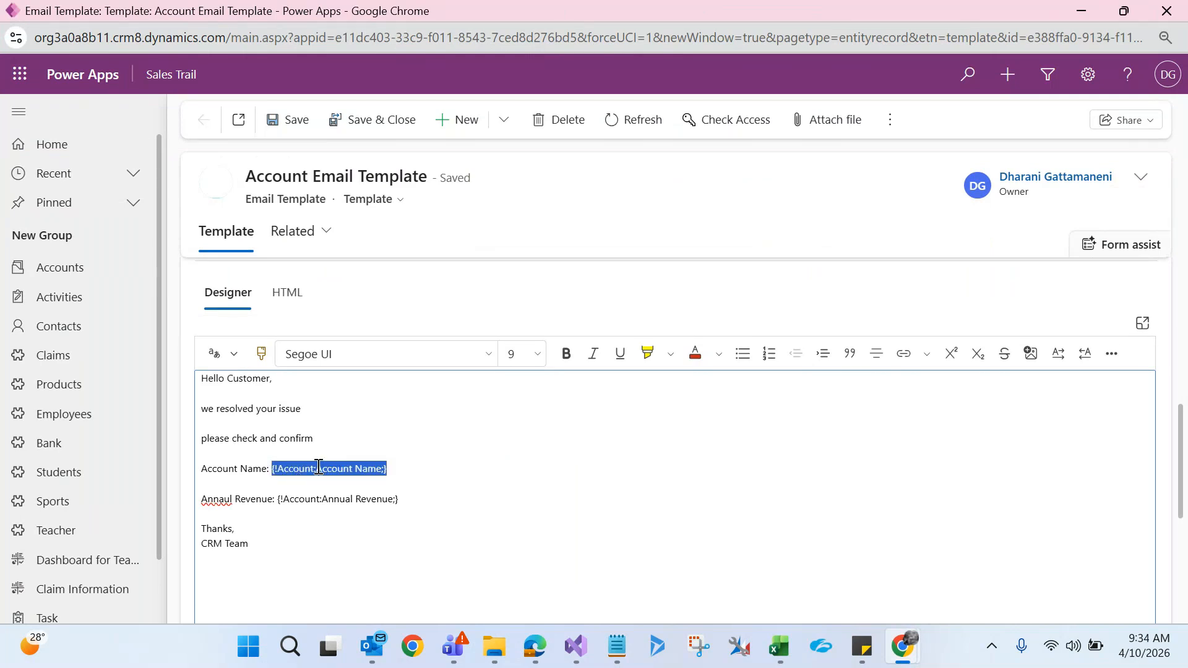
key("alt+Tab")
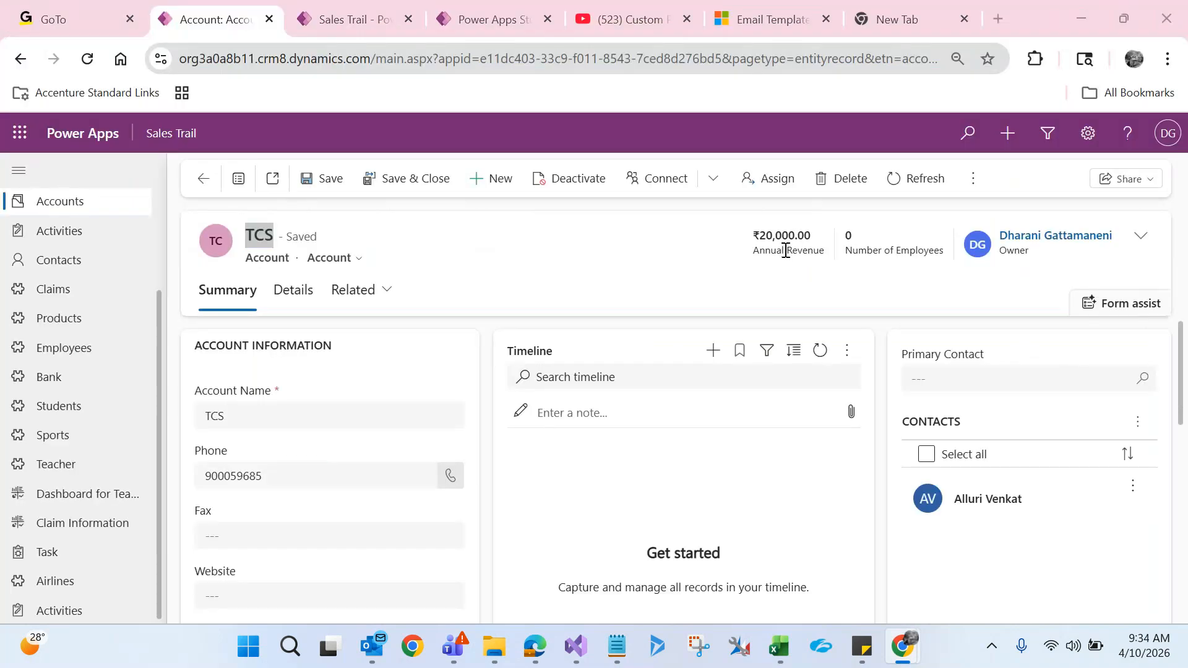
key("alt+Tab")
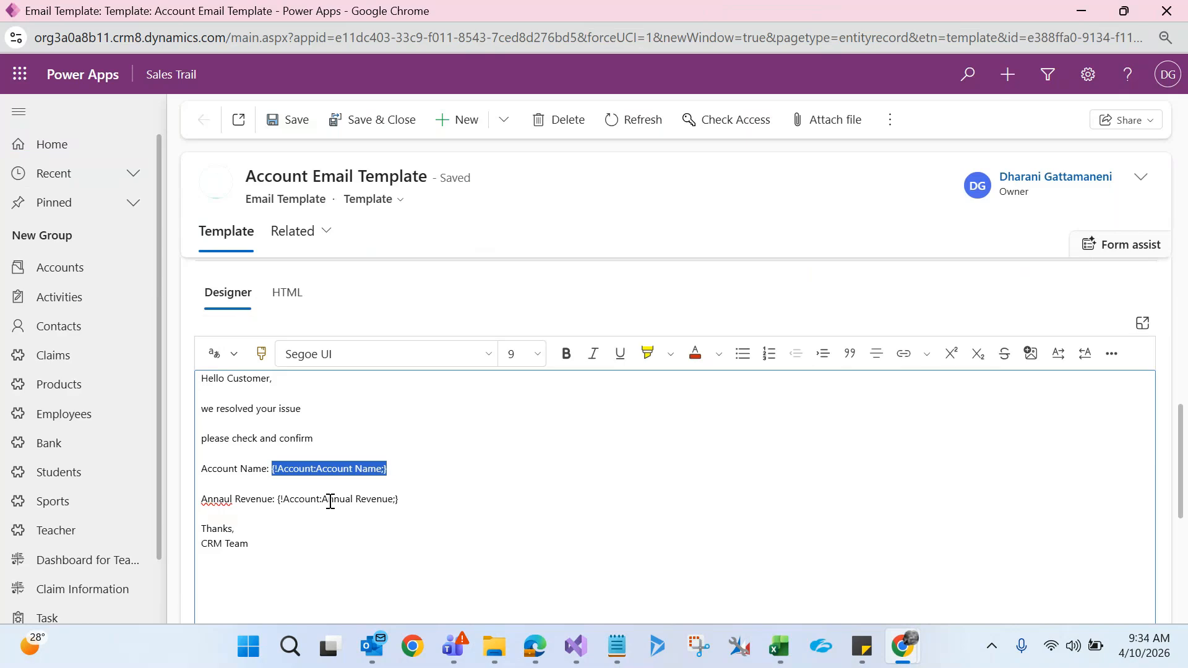
left_click(371, 131)
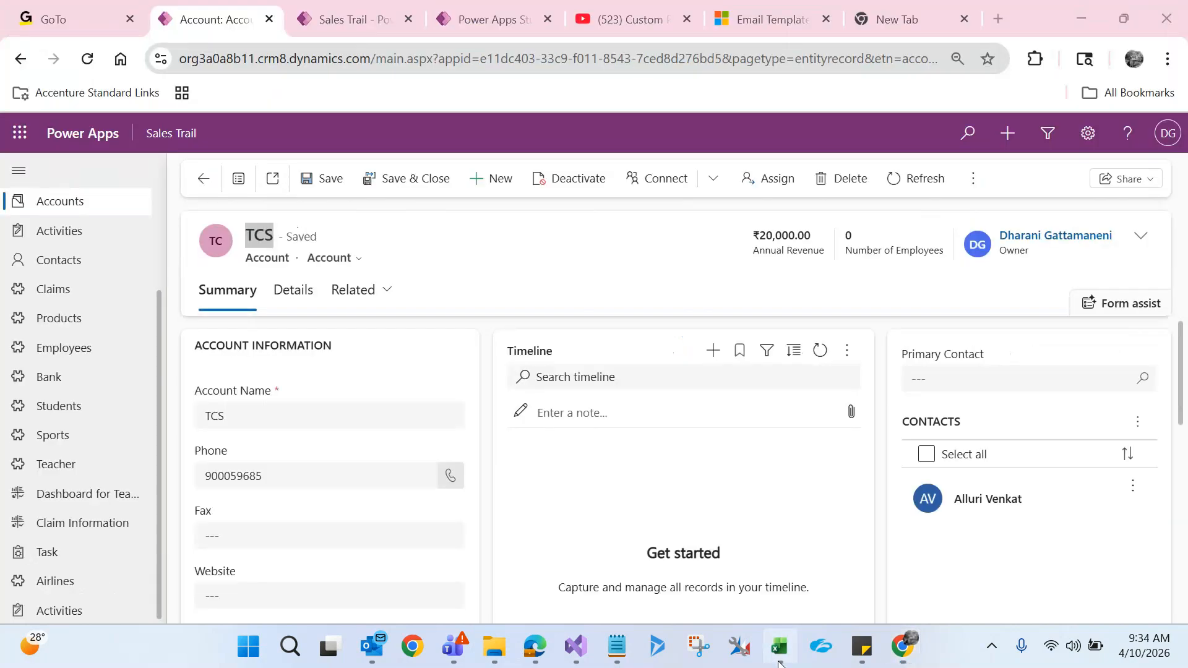
Switch to the Excel Book1 workbook and replace the heading in cell I1 of Sheet2 with "Data Import/Export".
left_click(779, 646)
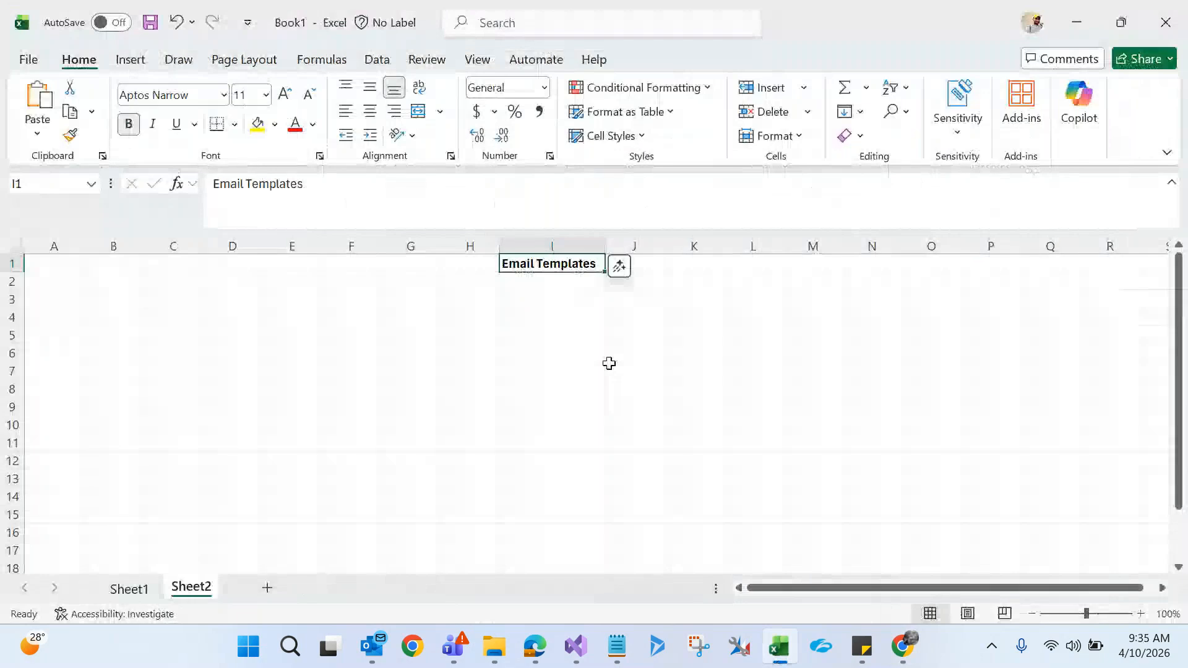
key("Delete")
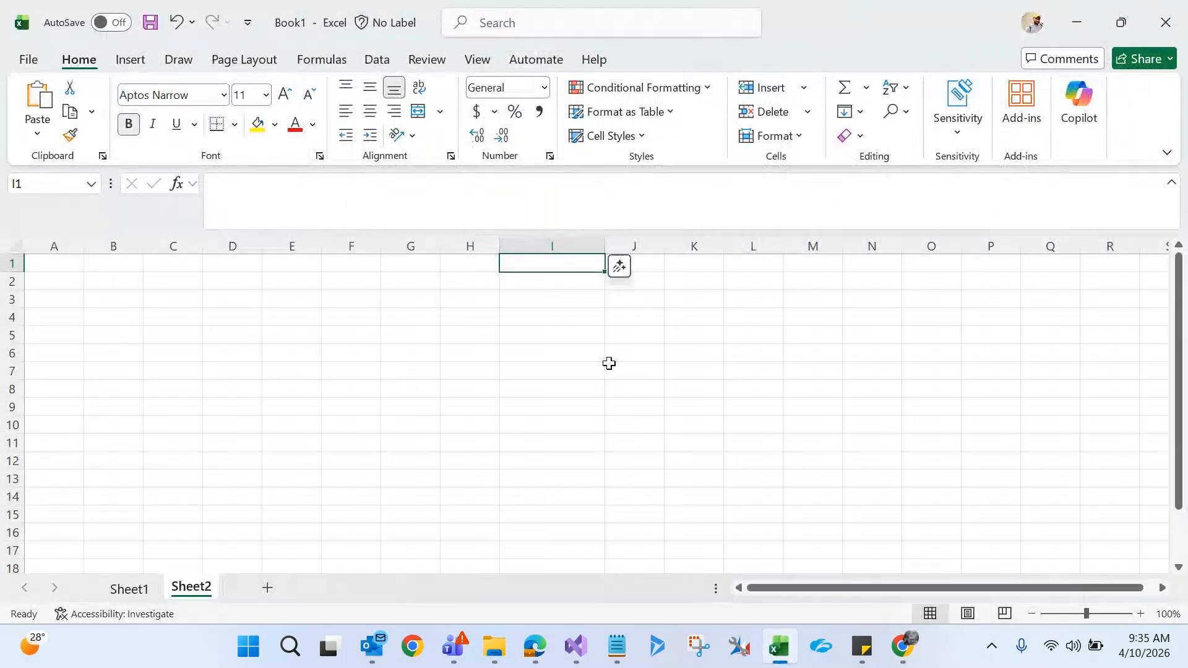
type("Da")
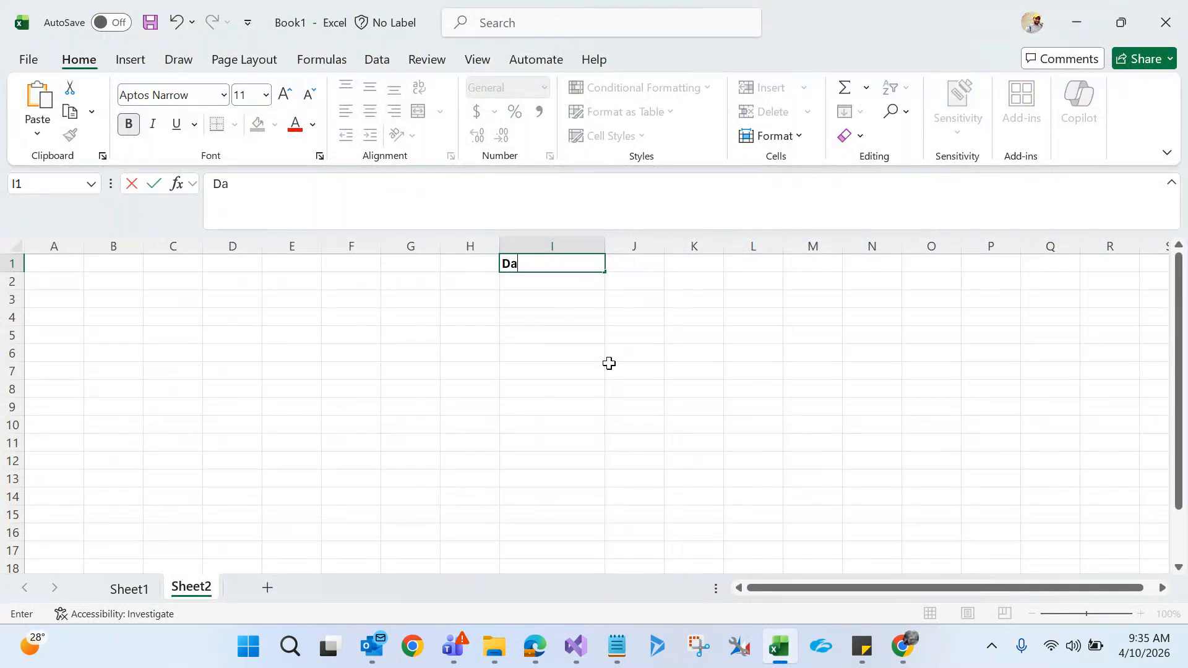
type("ta Import")
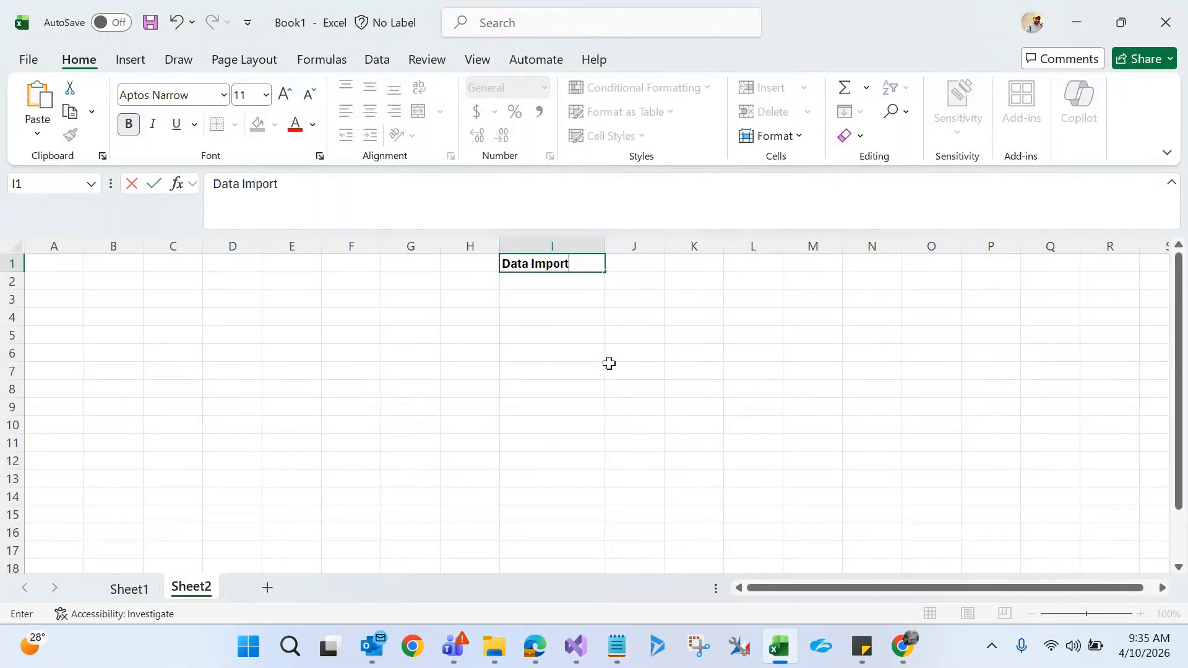
type("/Export")
left_click(546, 393)
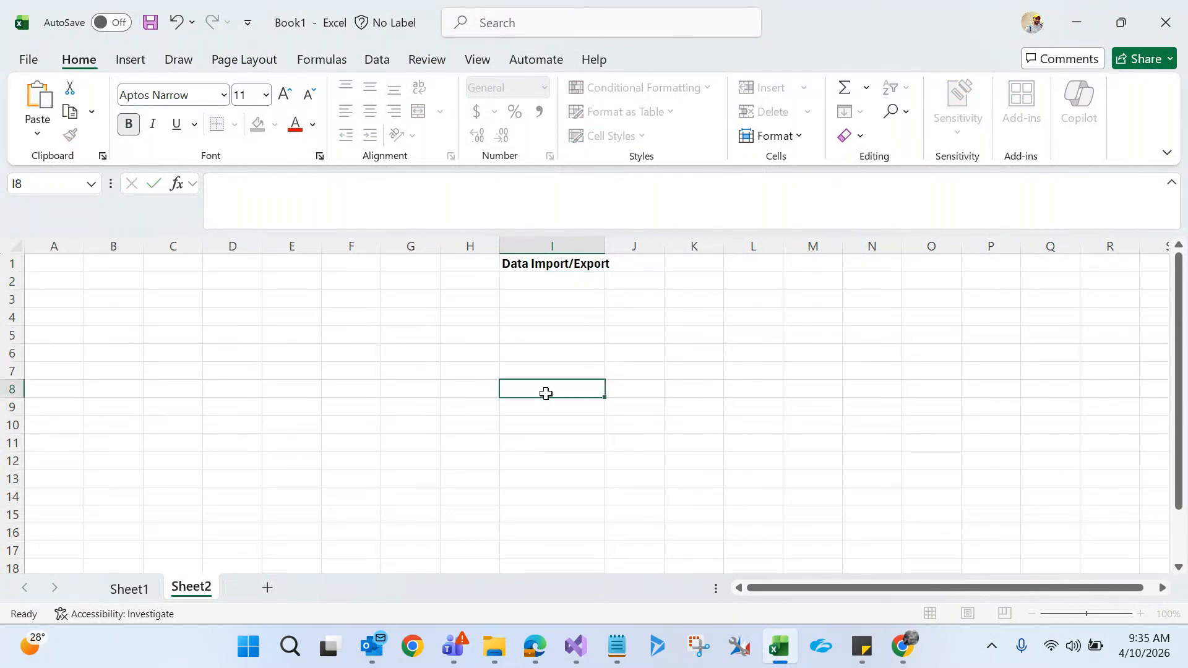
Fit column I to the width of its heading and enter "Excel" in cell I4.
double_click(605, 246)
left_click(576, 358)
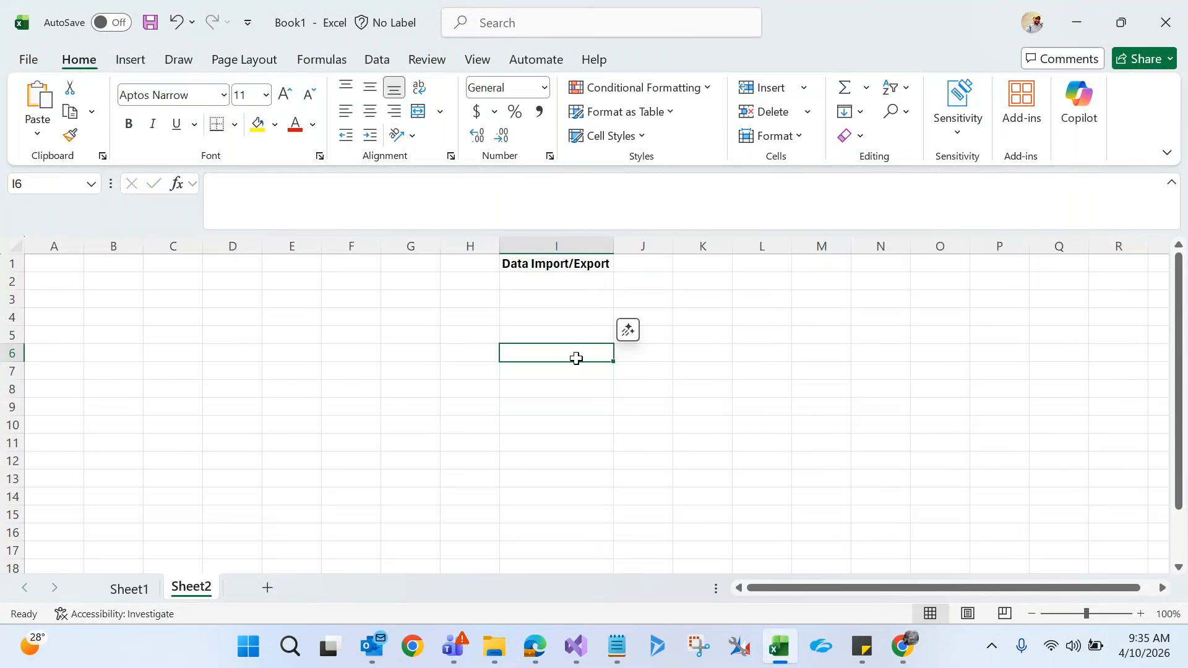
left_click(552, 318)
type("Excel")
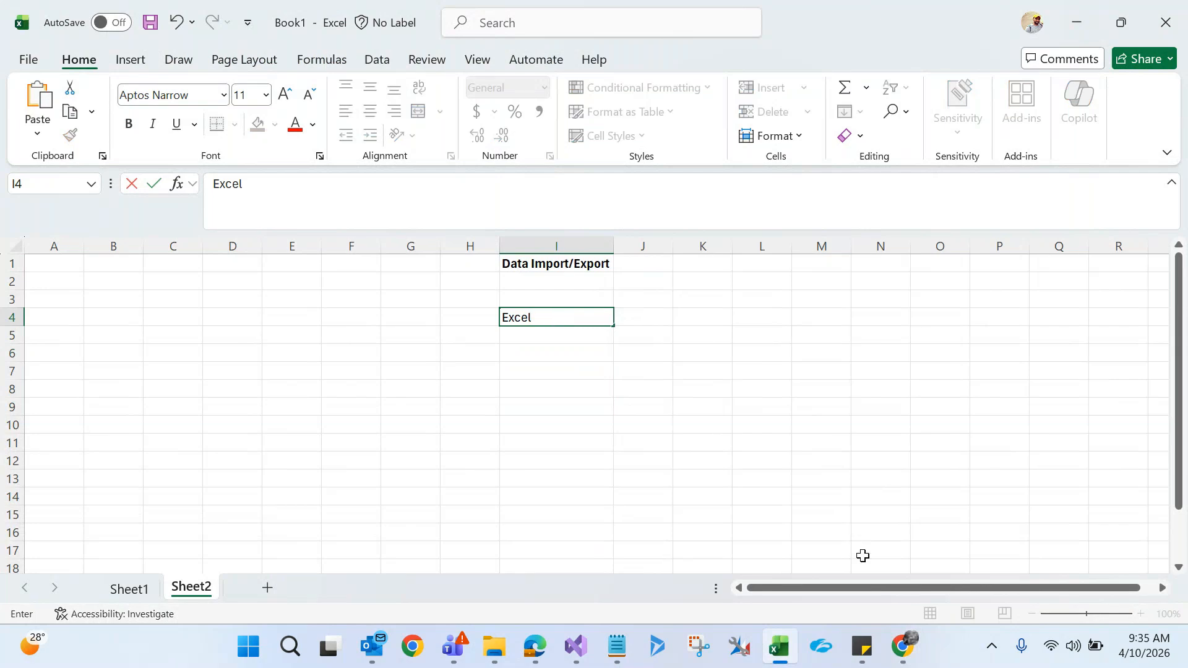
Switch to the Sales Trail app in Chrome and view the list of active Airlines records.
left_click(904, 644)
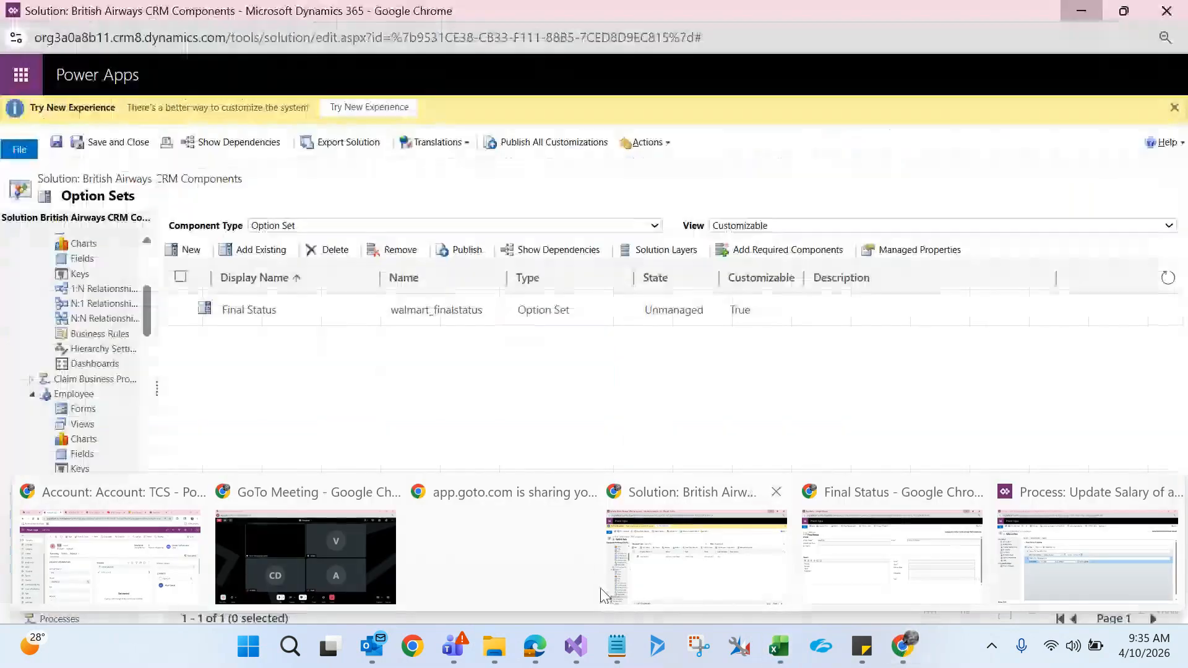
left_click(125, 608)
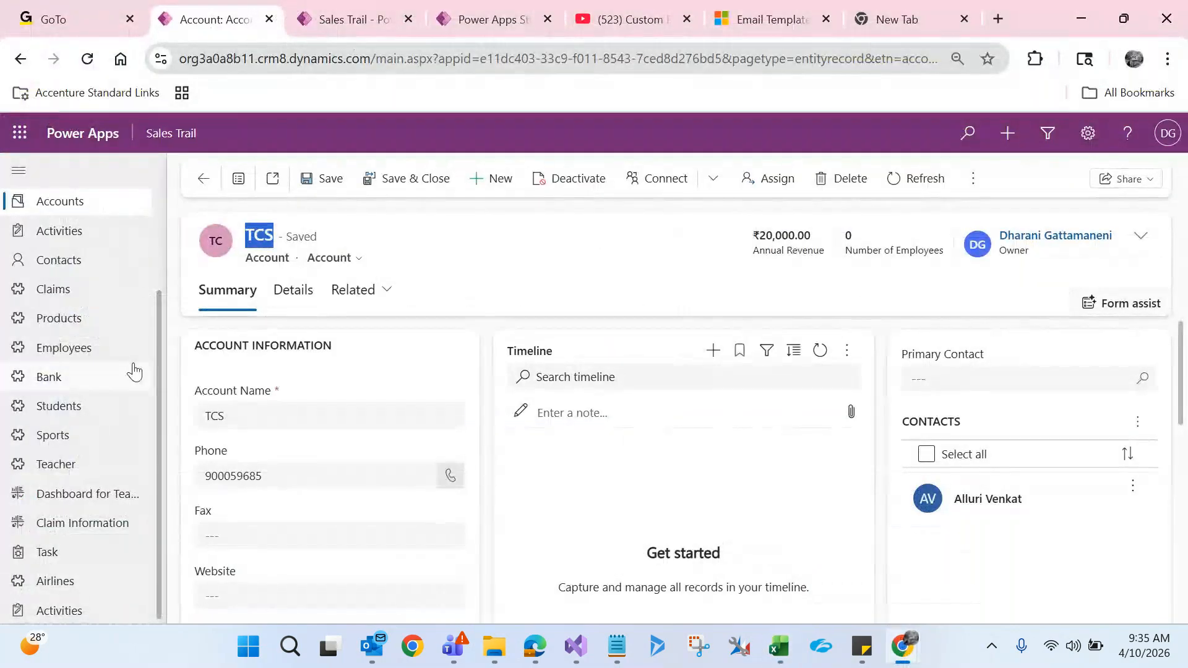
left_click(59, 582)
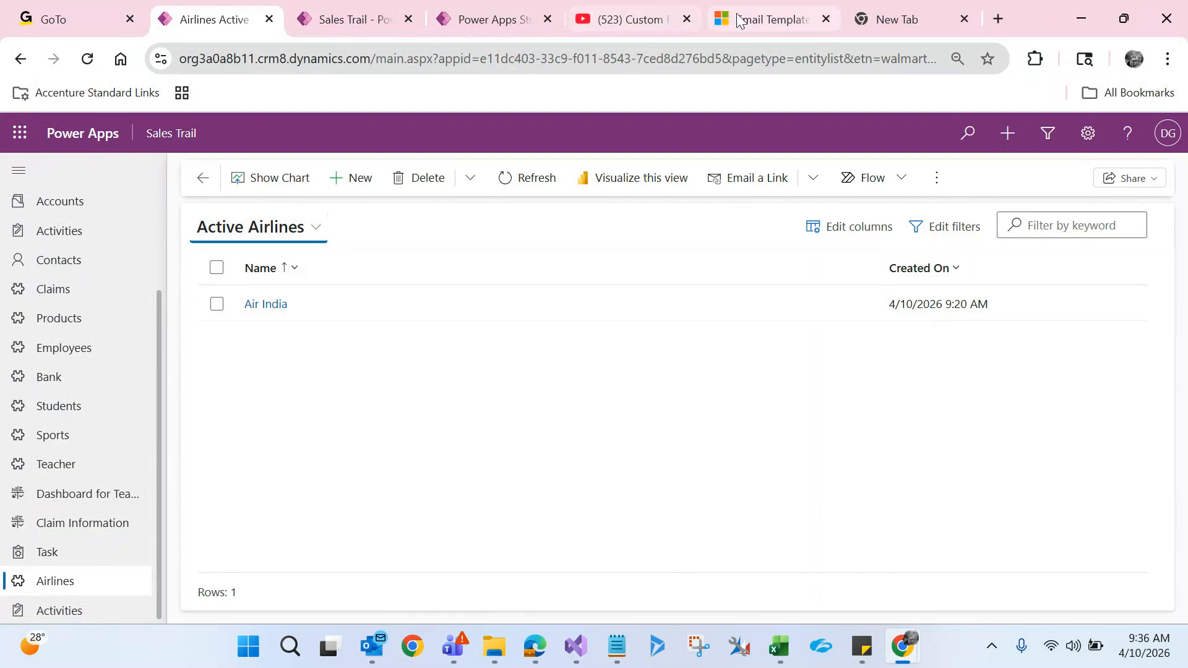
Go to the Data Management area of the Dynamics 365 settings.
left_click(752, 22)
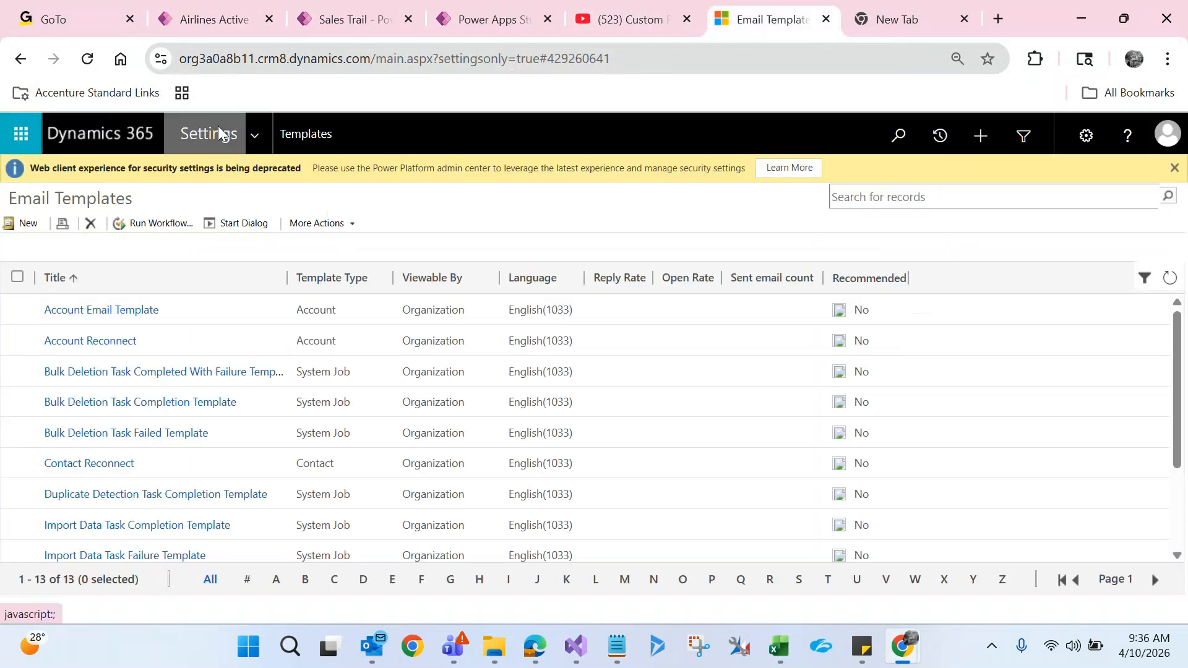
left_click(261, 142)
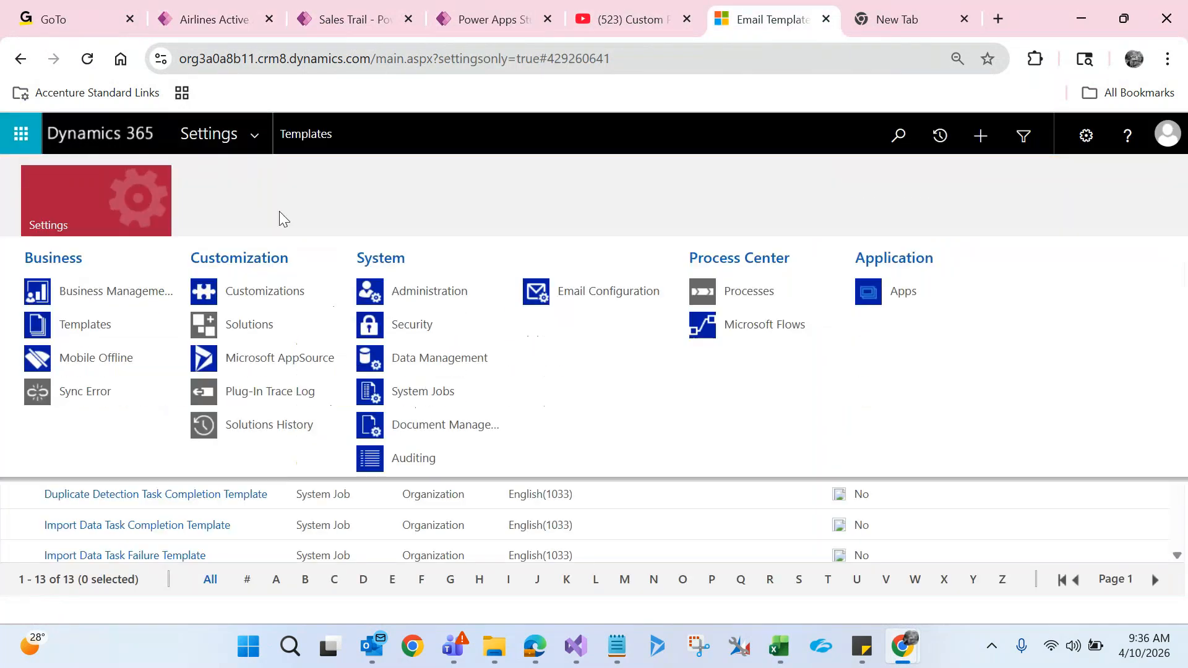
left_click(413, 362)
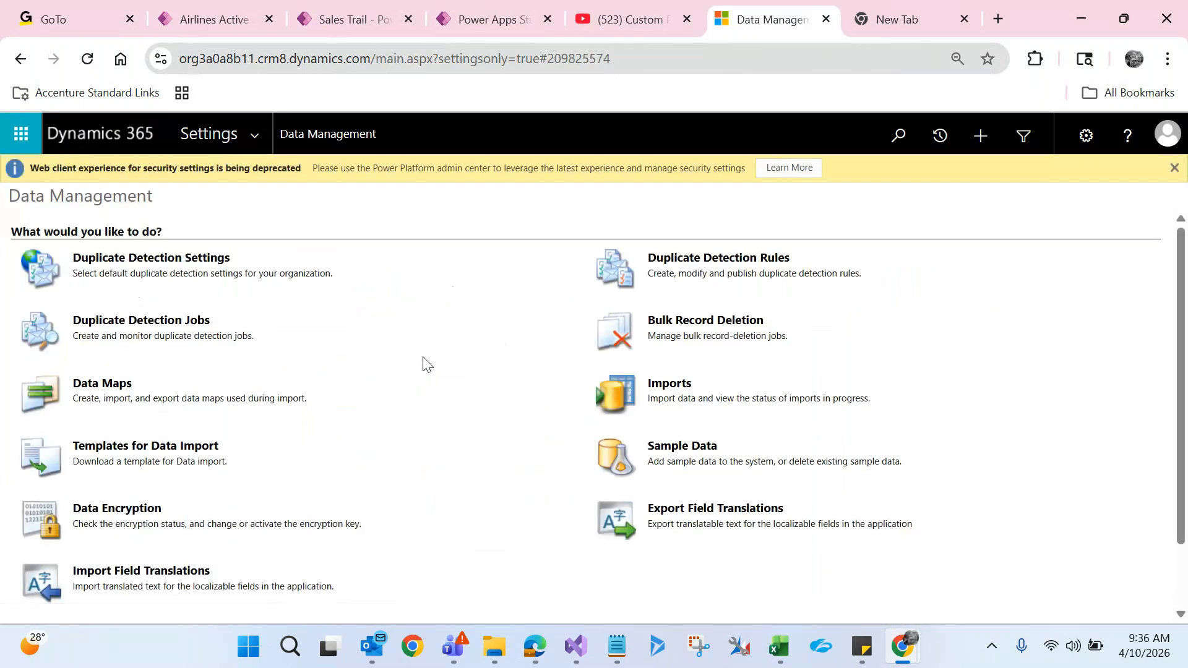
Download the data import template for the Airline record type.
left_click(140, 452)
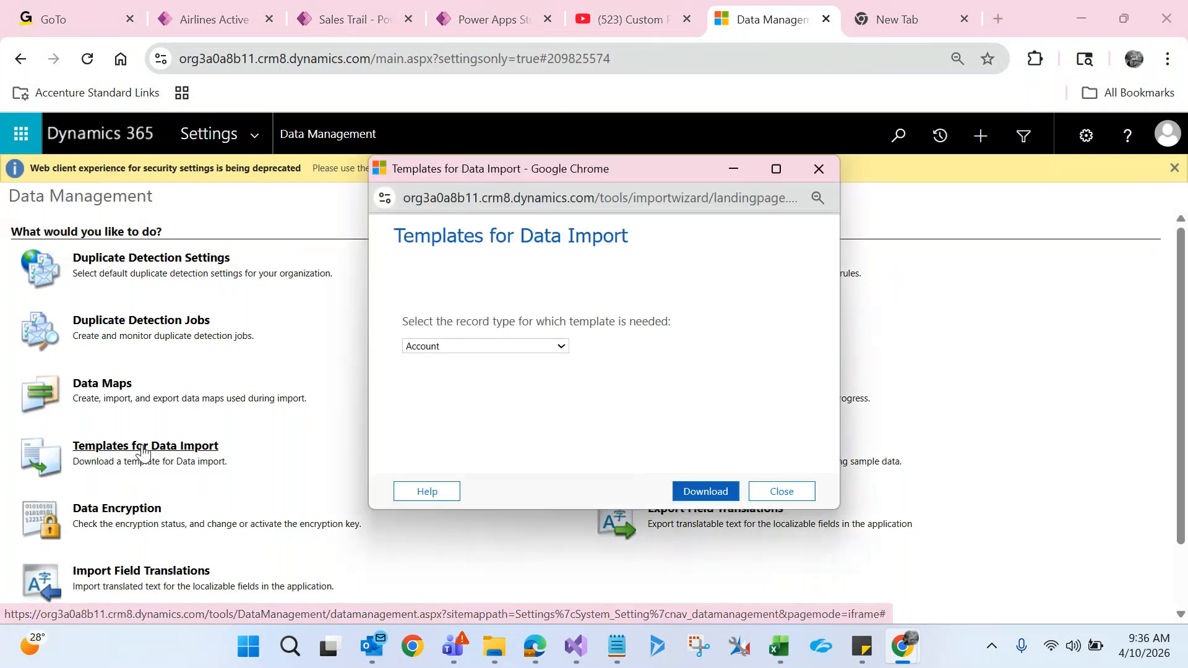
left_click(469, 349)
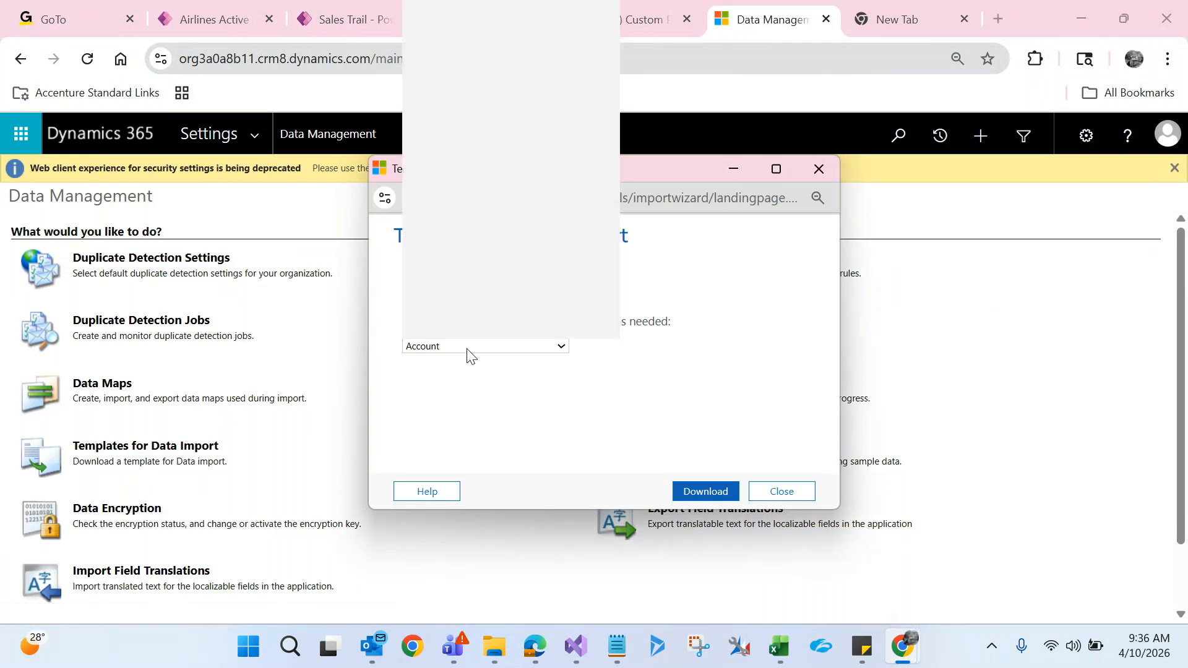
type("air")
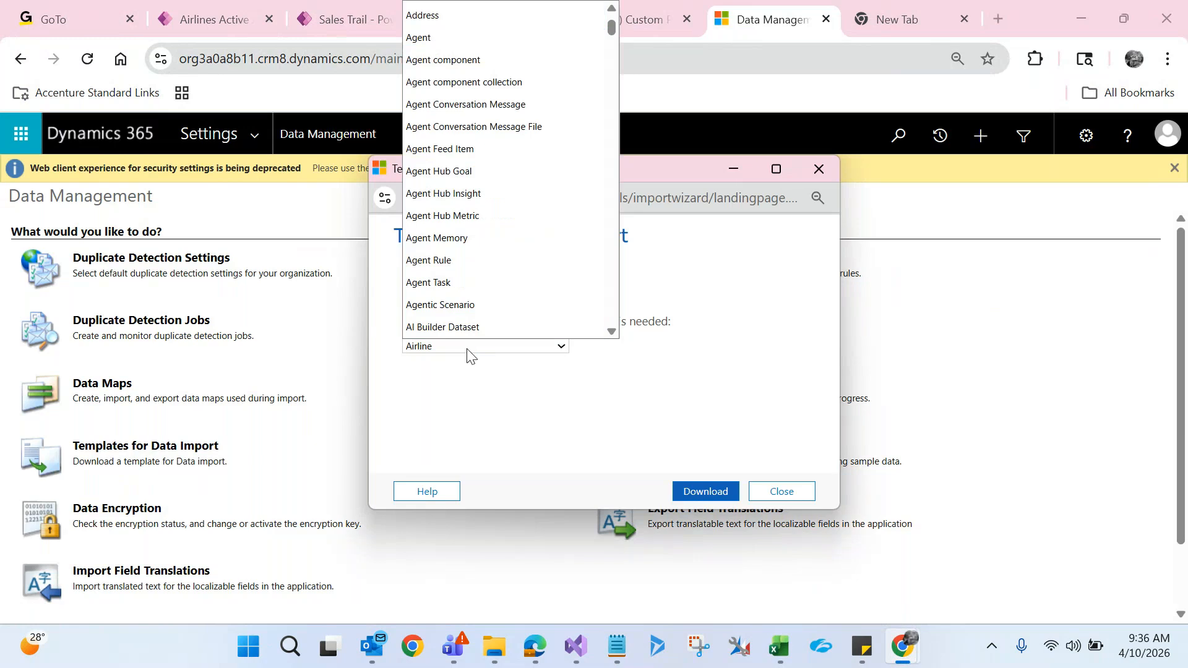
key("Return")
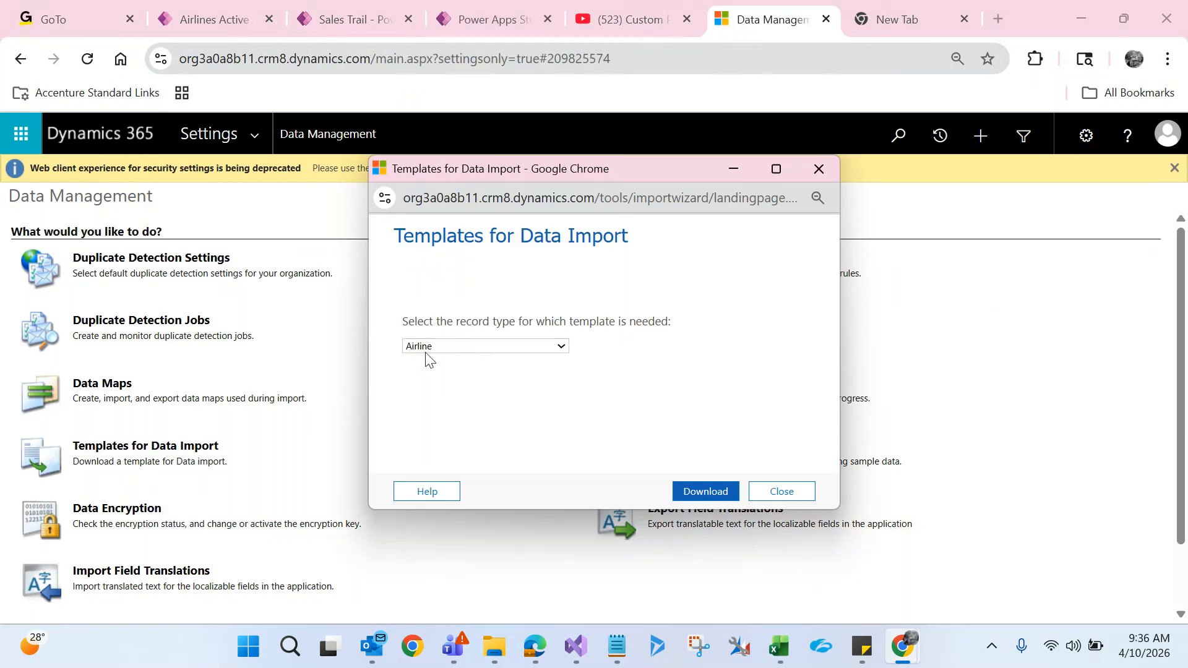
left_click(696, 492)
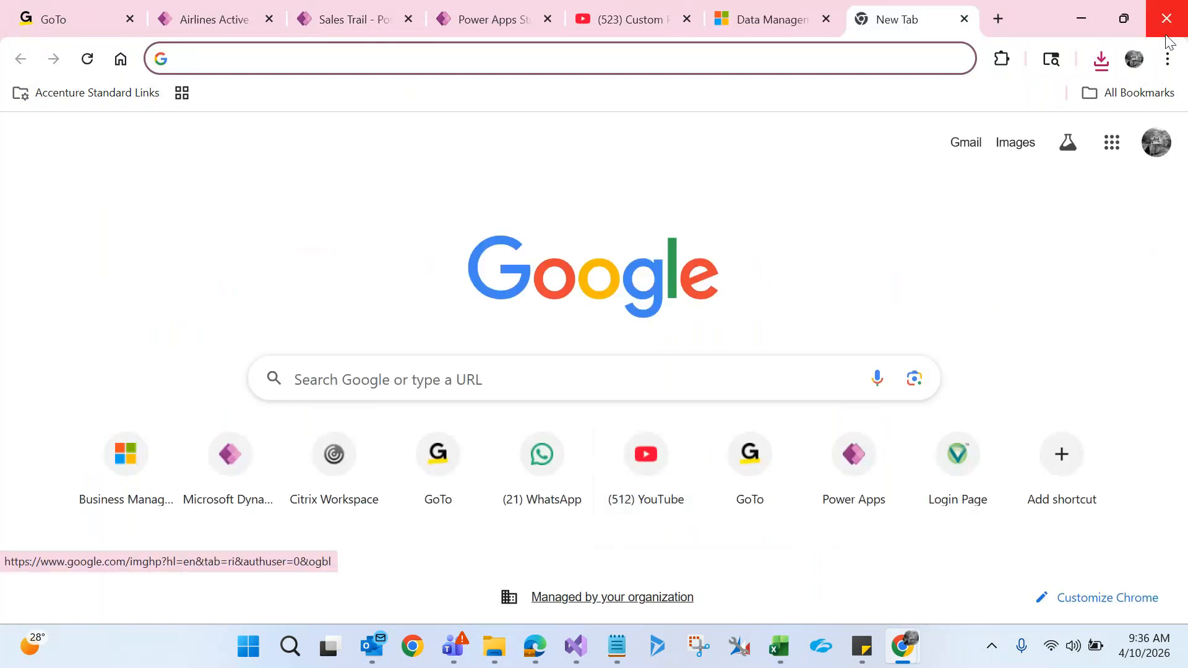
Show the downloaded Airline.xlsx in its folder and try to open it in Excel.
left_click(1105, 65)
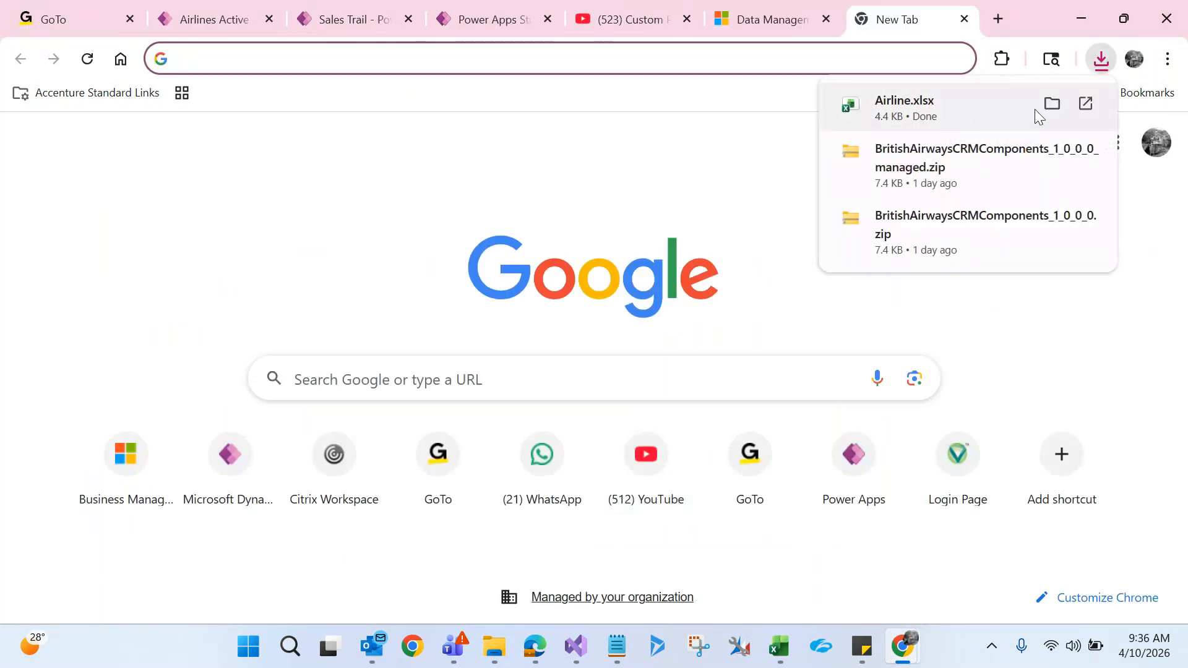
left_click(1052, 104)
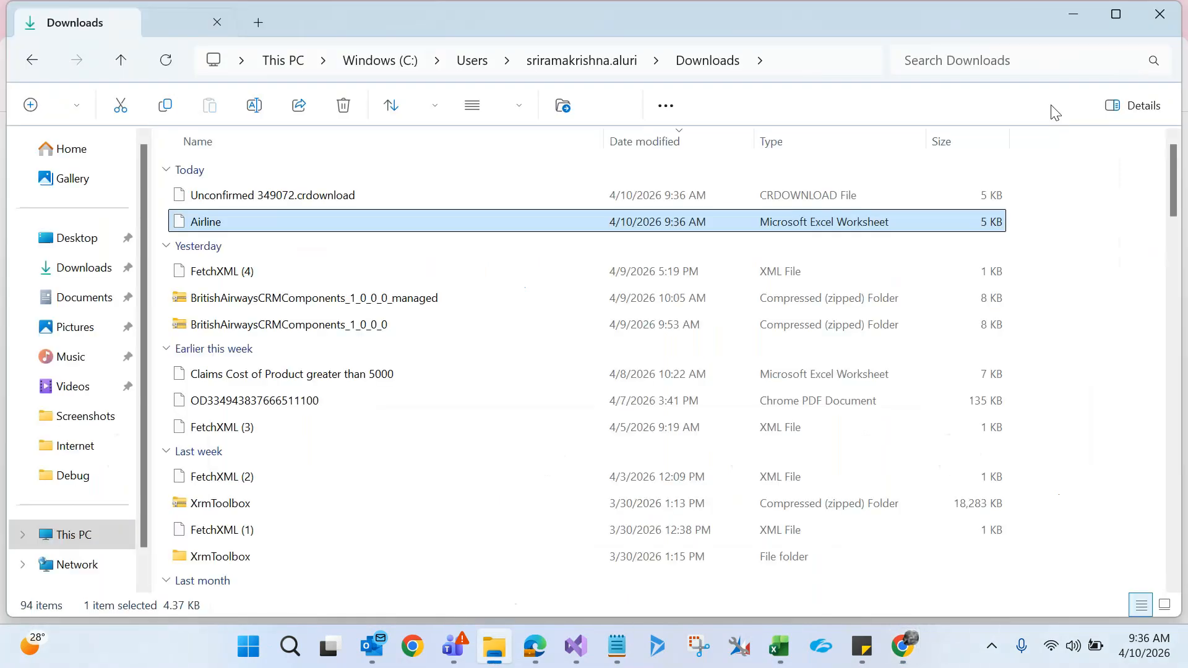
double_click(710, 223)
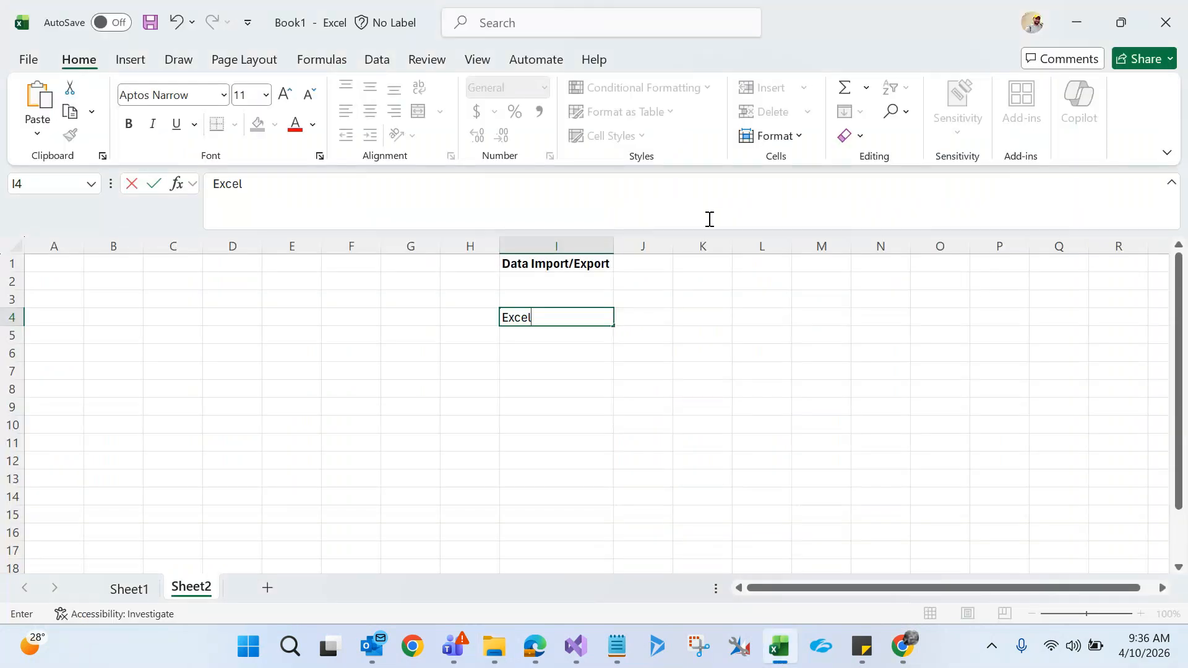
left_click(1084, 26)
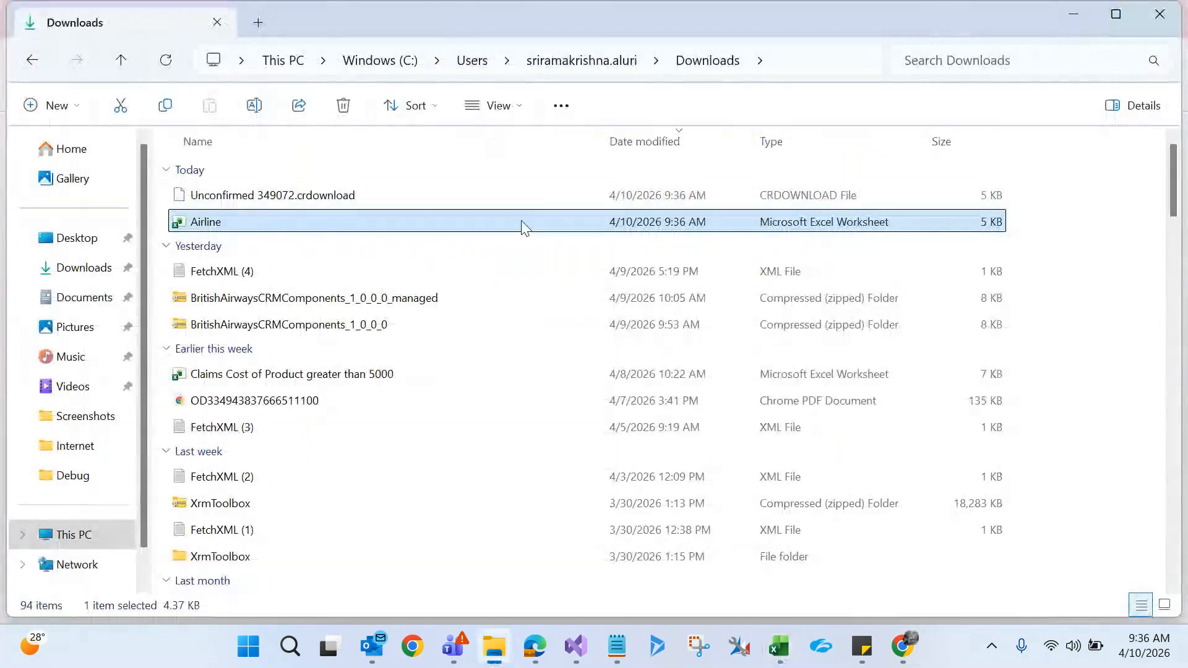
Try to start another Excel window and open the Airline workbook again from Downloads.
right_click(784, 647)
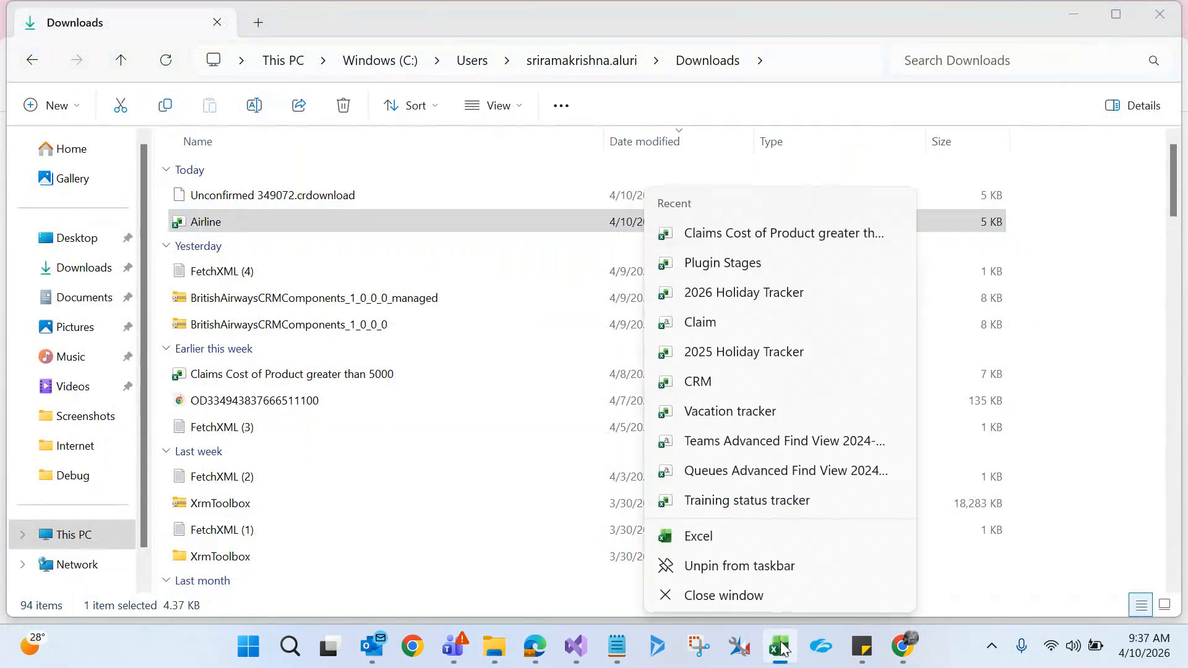
left_click(728, 547)
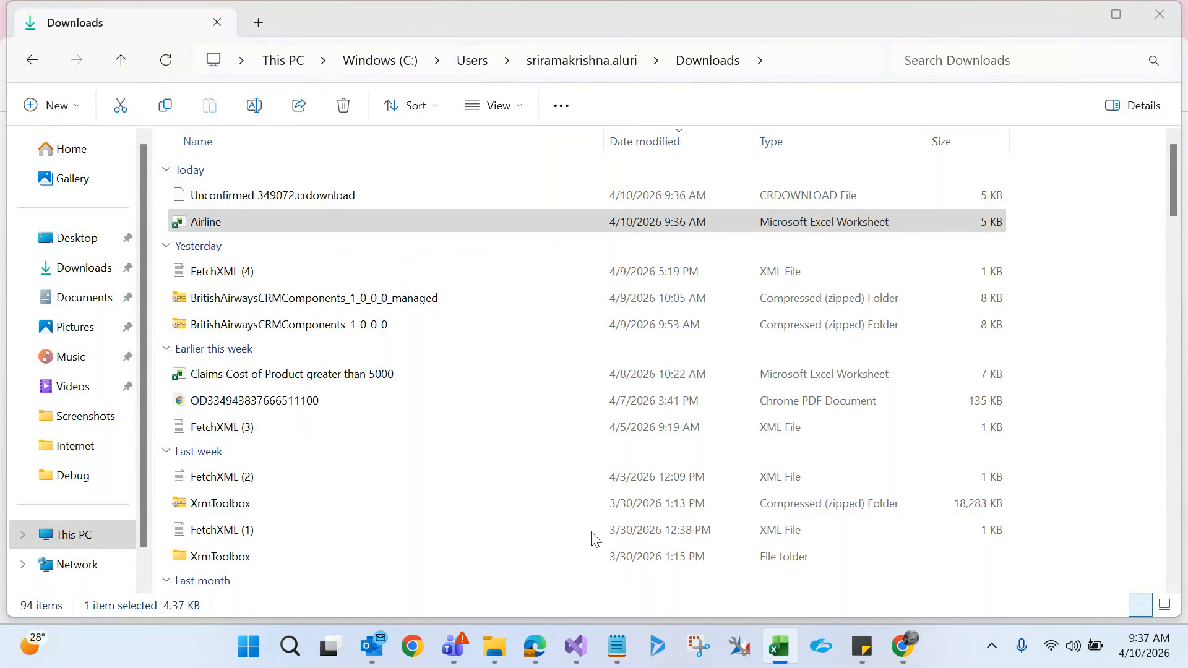
left_click(407, 221)
double_click(407, 222)
Close the Book1 workbook without saving it, and open the Airline workbook from Downloads with editing enabled.
mouse_move(780, 647)
left_click(862, 499)
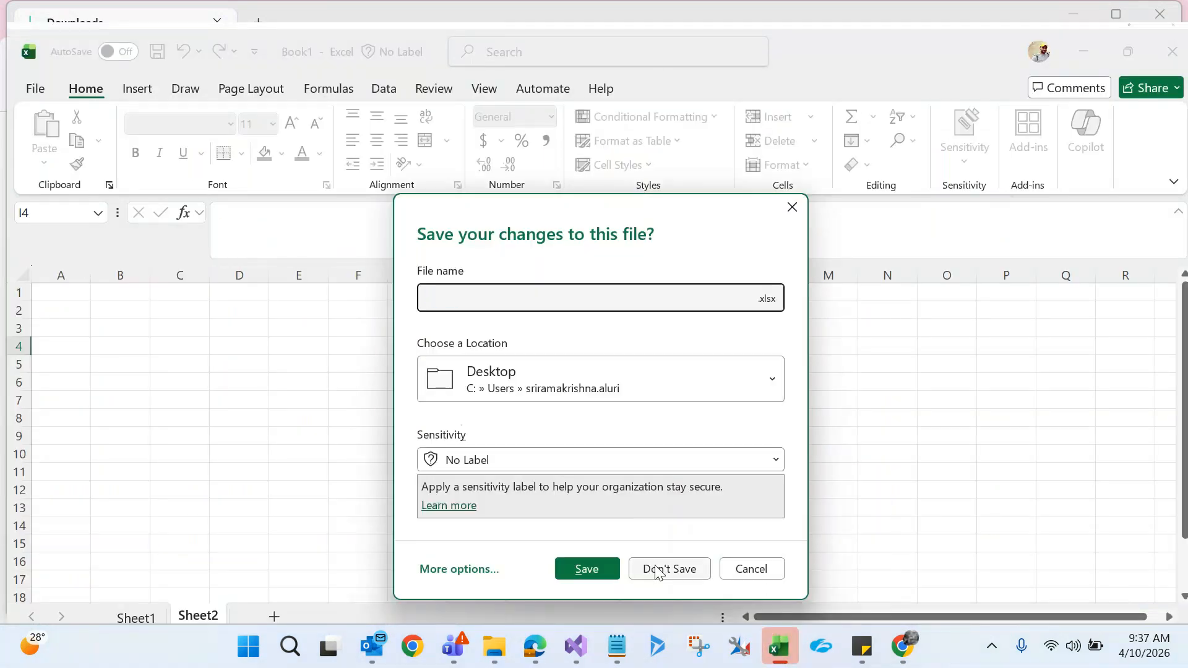
left_click(655, 566)
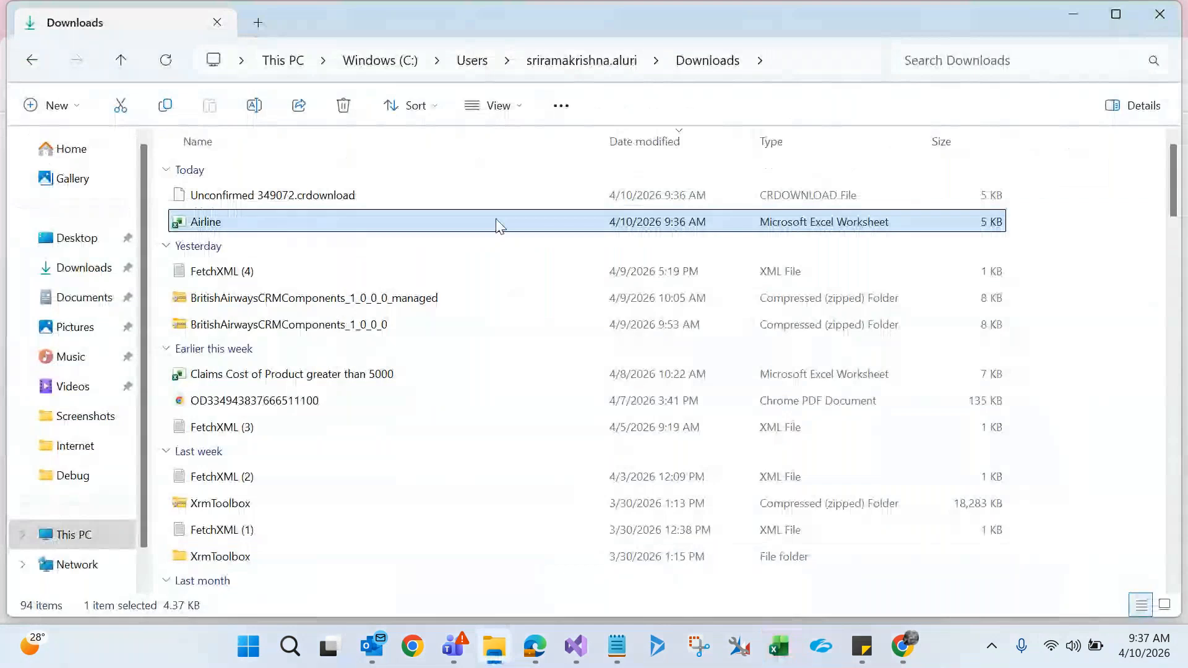
double_click(496, 219)
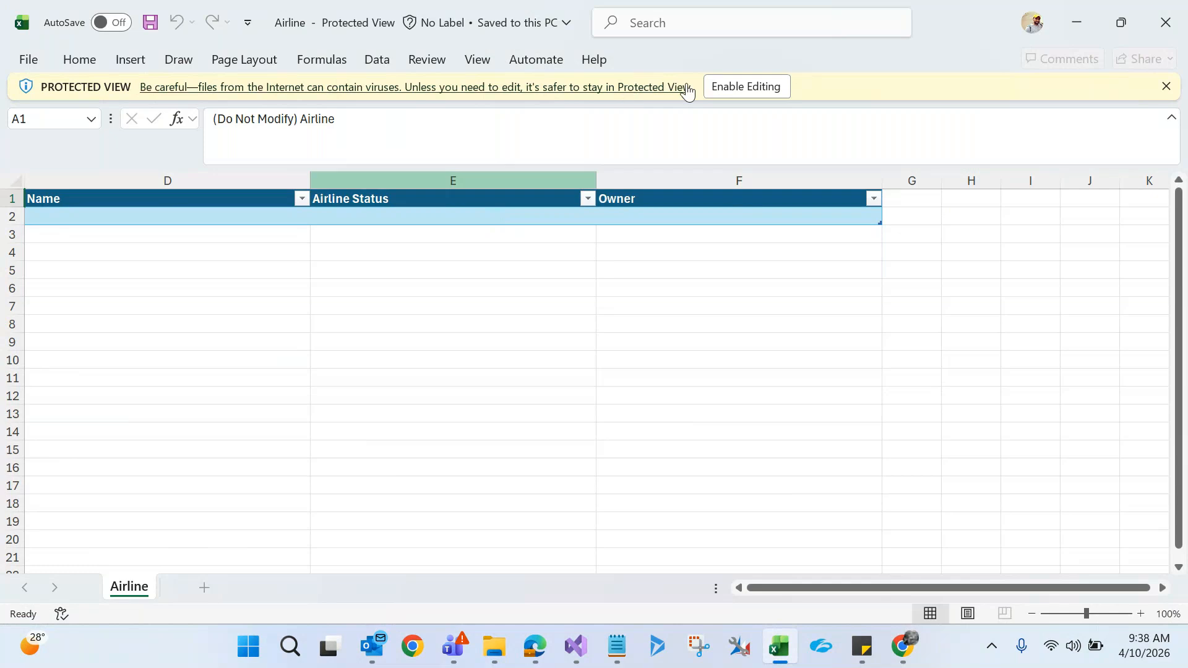
left_click(721, 85)
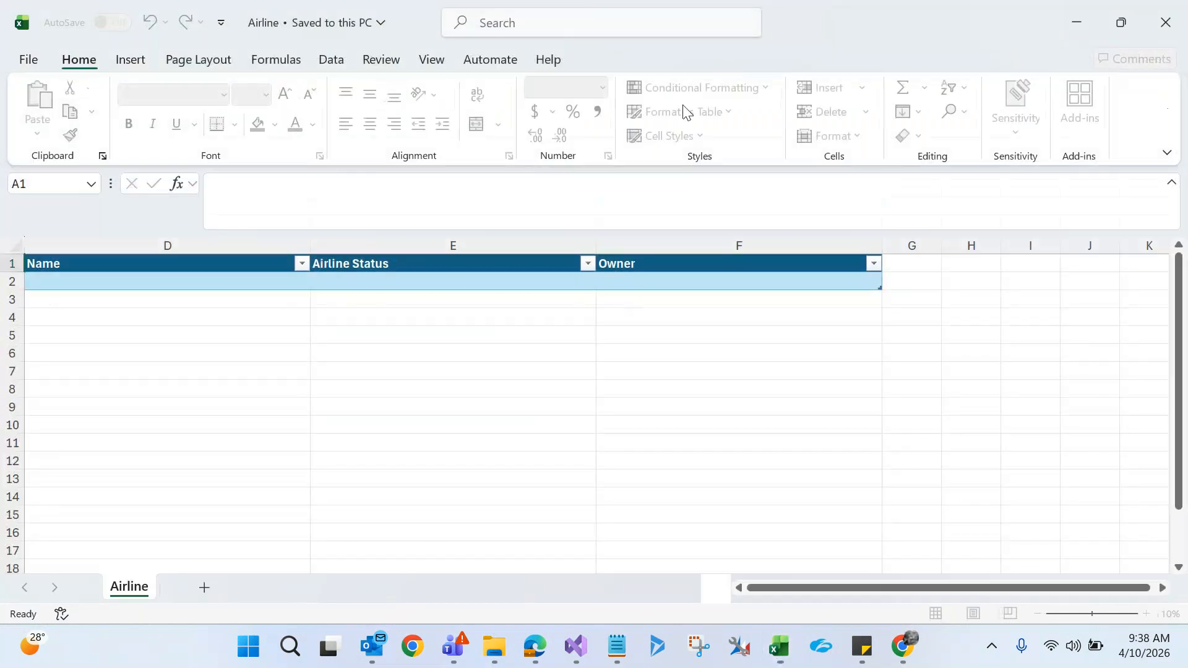
Enter Jet Airways and Air Asia as the first two airline names, in cells D2 and D3.
left_click(240, 296)
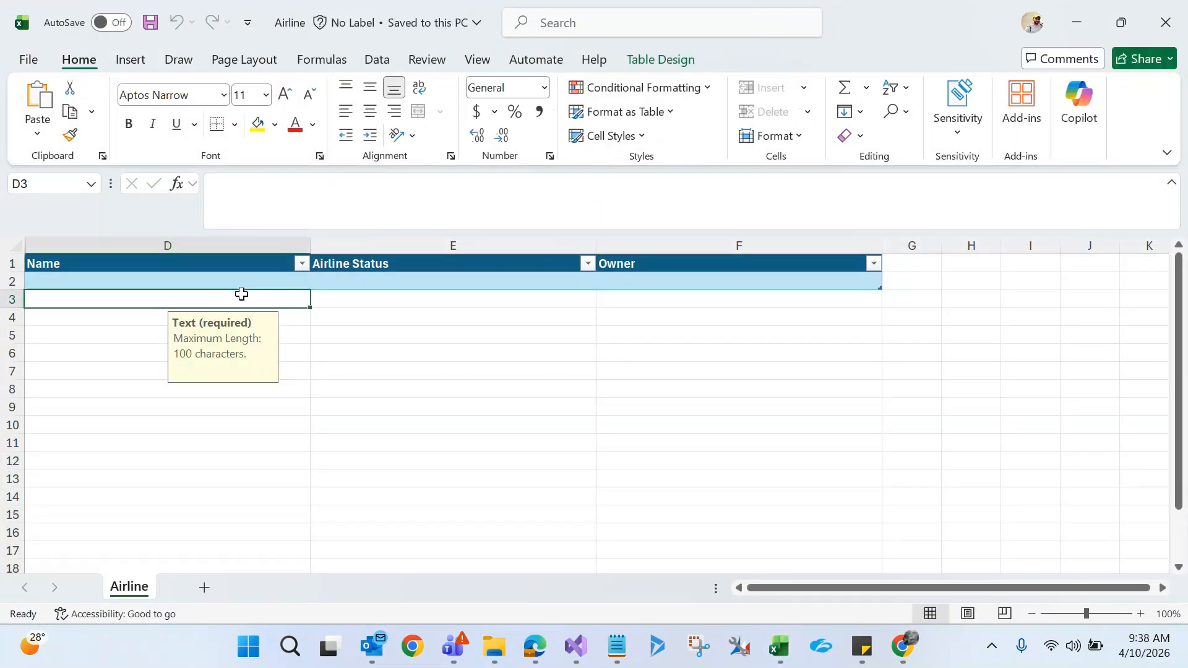
left_click(223, 280)
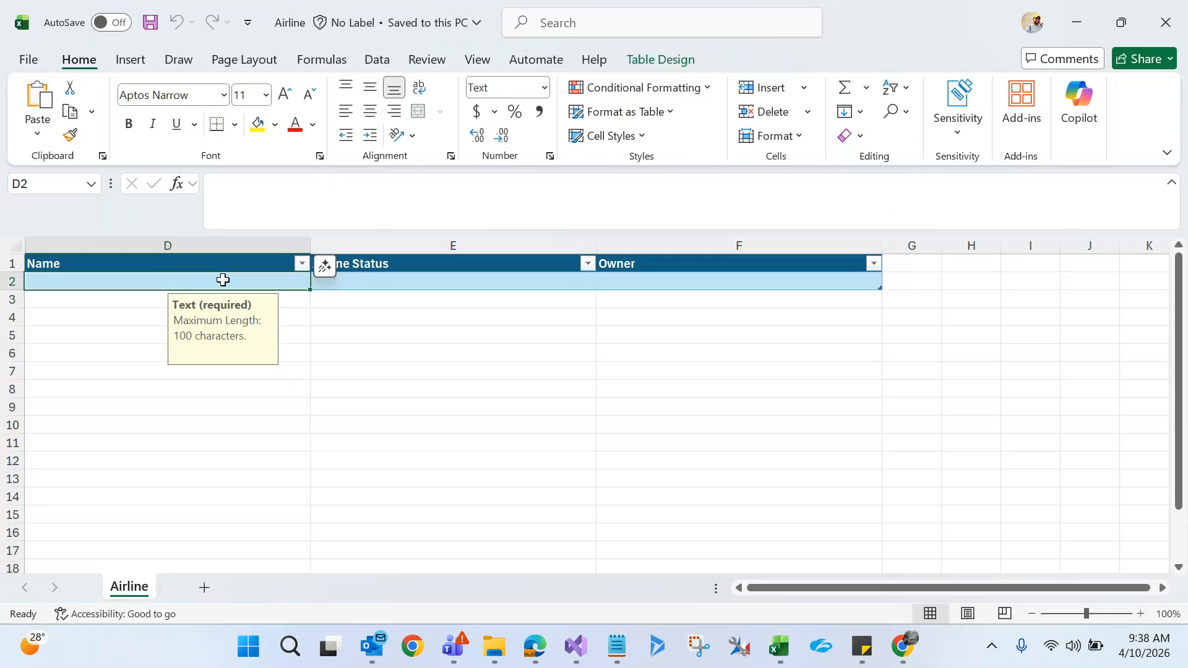
type("Jet Airways")
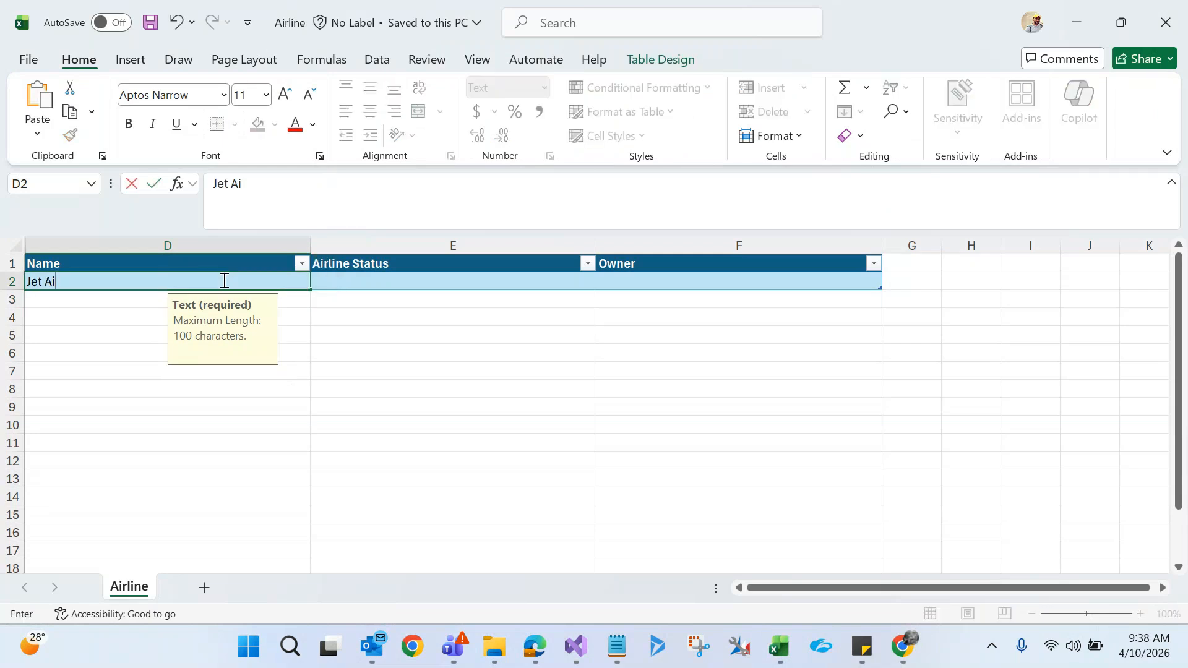
left_click(140, 300)
type("Air Asia")
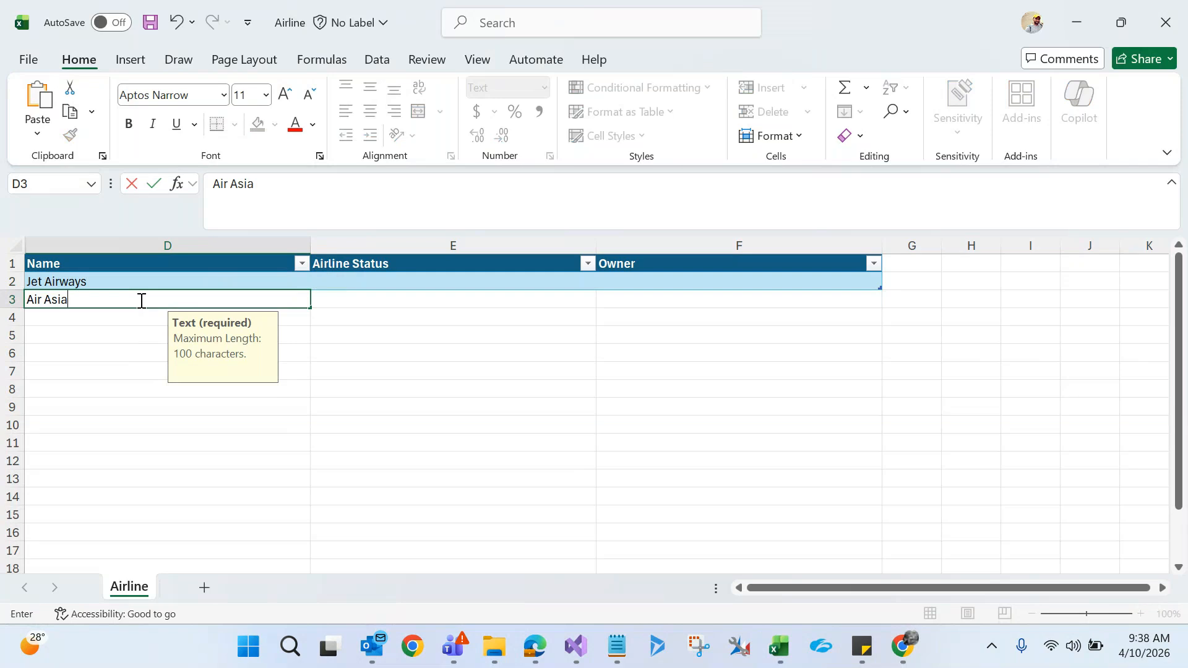
Add British Airways and American Airlines to the Name column in cells D4 and D5.
left_click(97, 319)
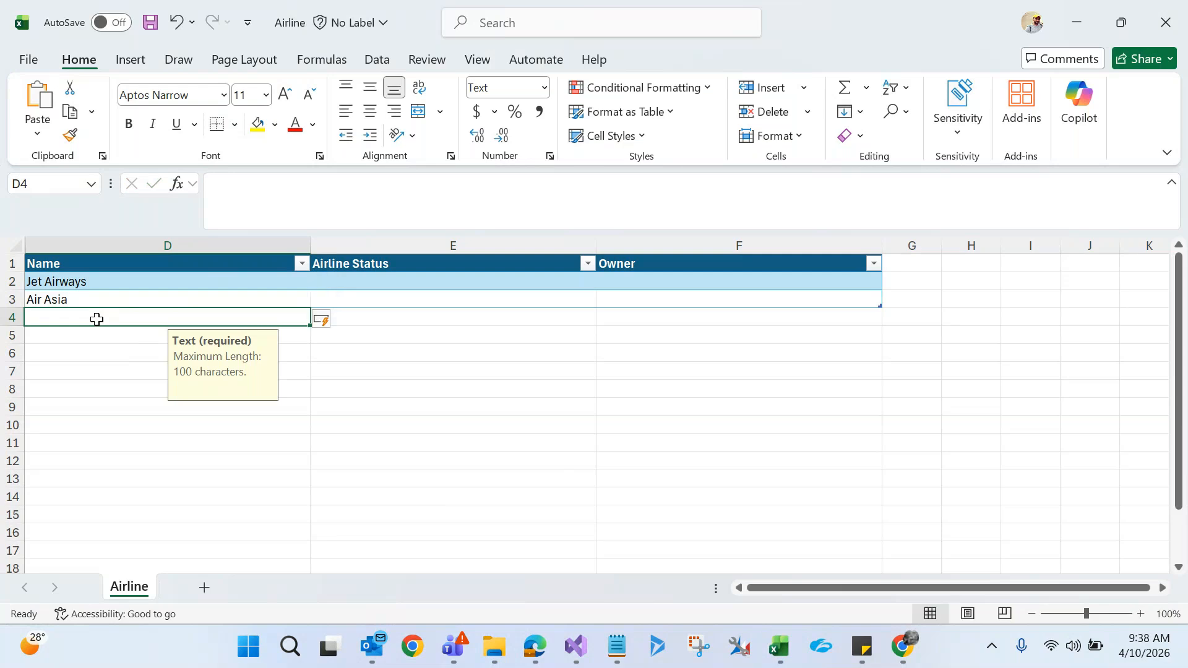
type("Britis")
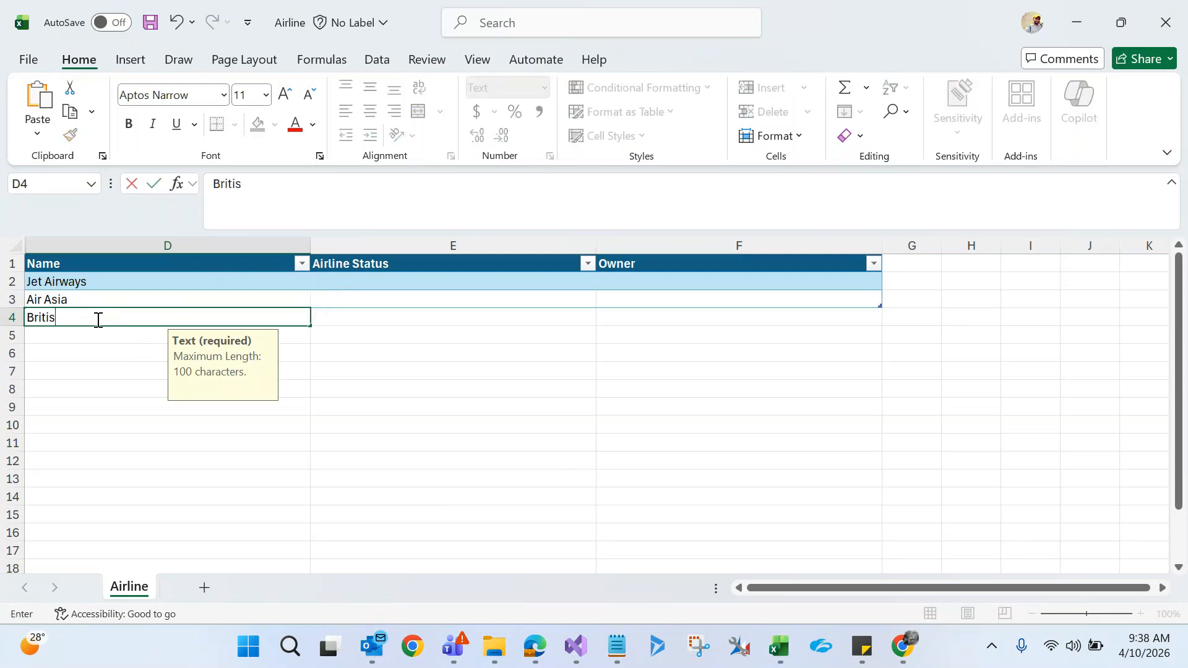
type("h Airways")
key("Return")
type("American Air")
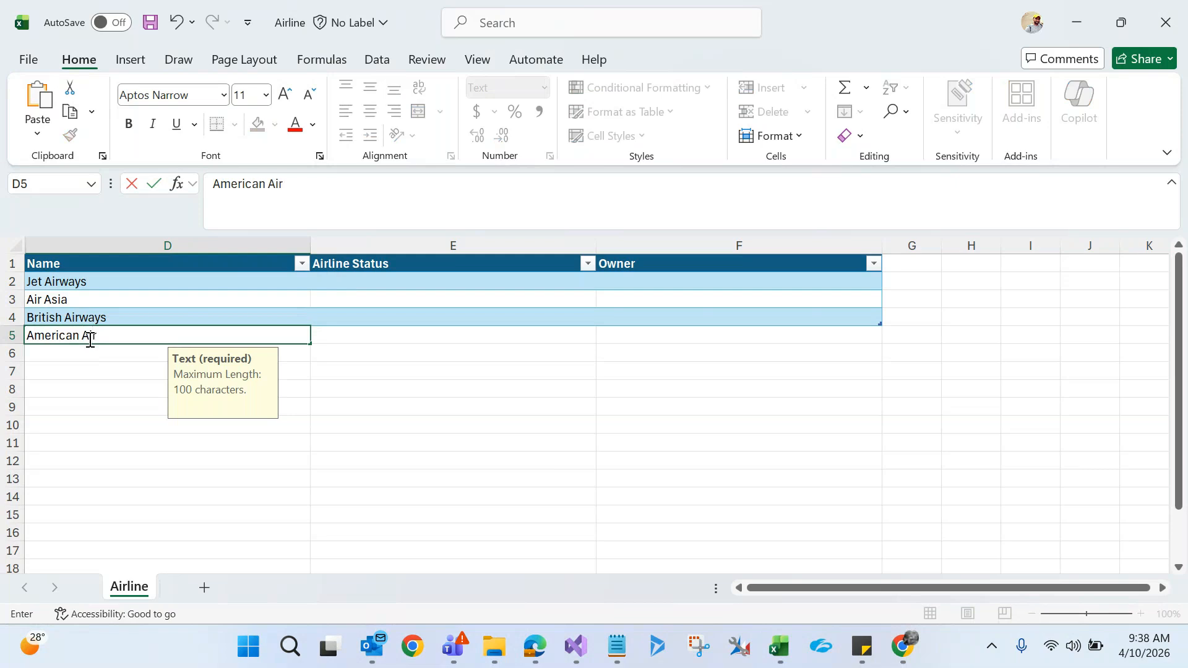
type("lines")
left_click(109, 400)
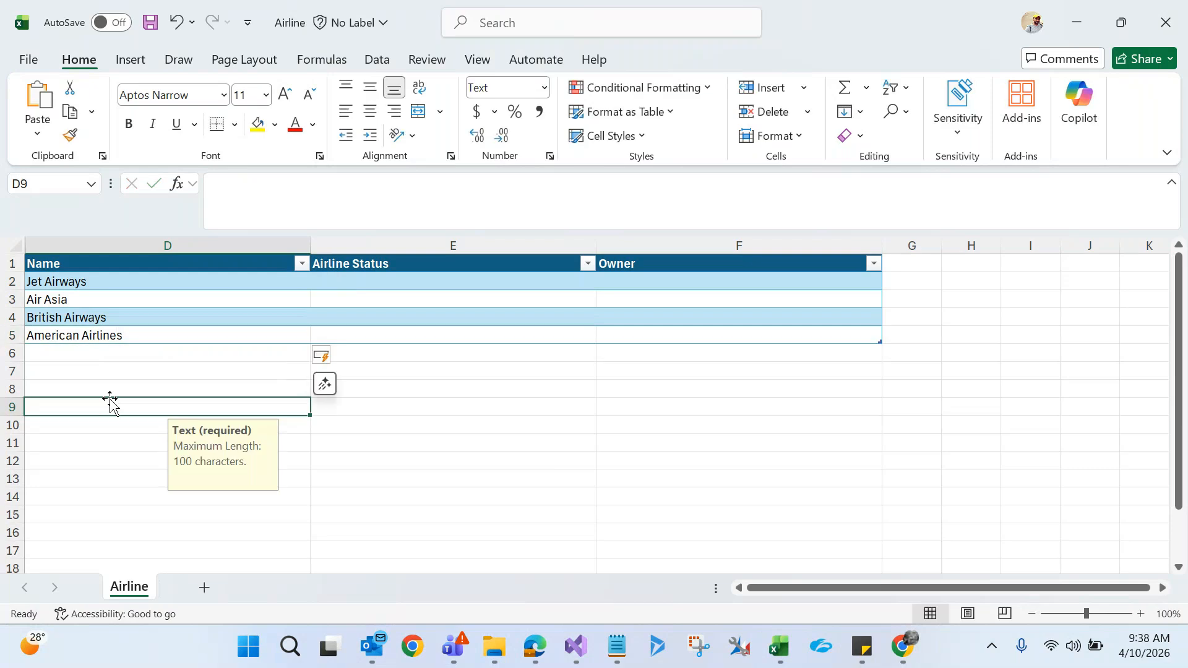
Set the Airline Status of Jet Airways and Air Asia to In progress.
left_click(410, 286)
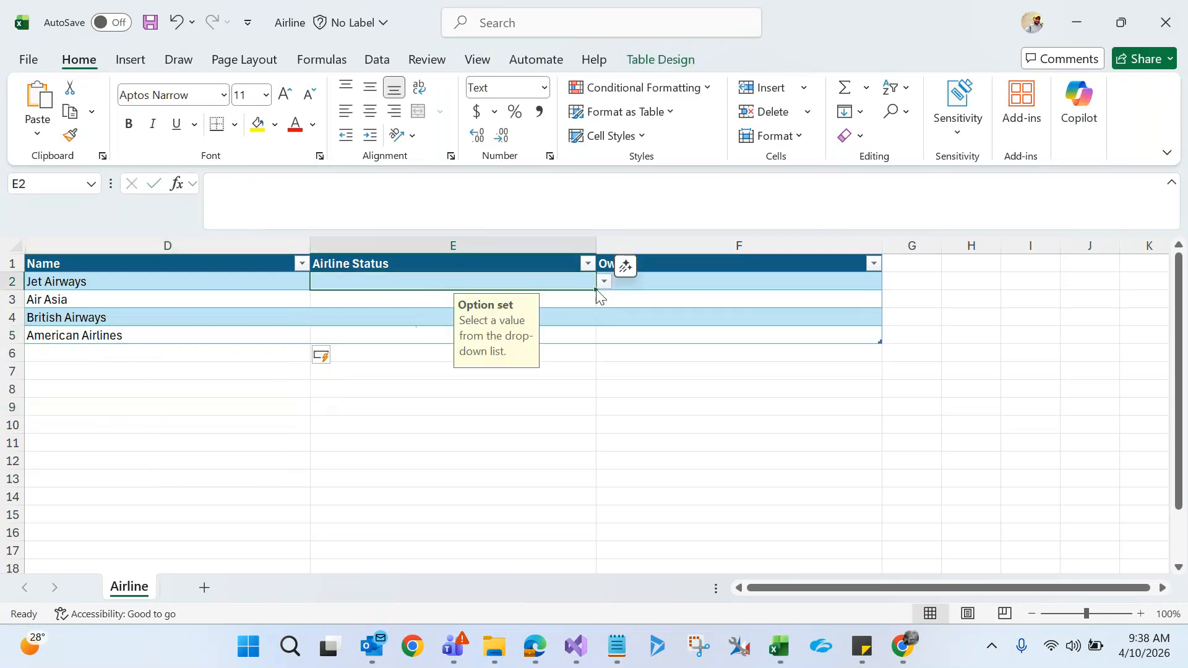
left_click(604, 282)
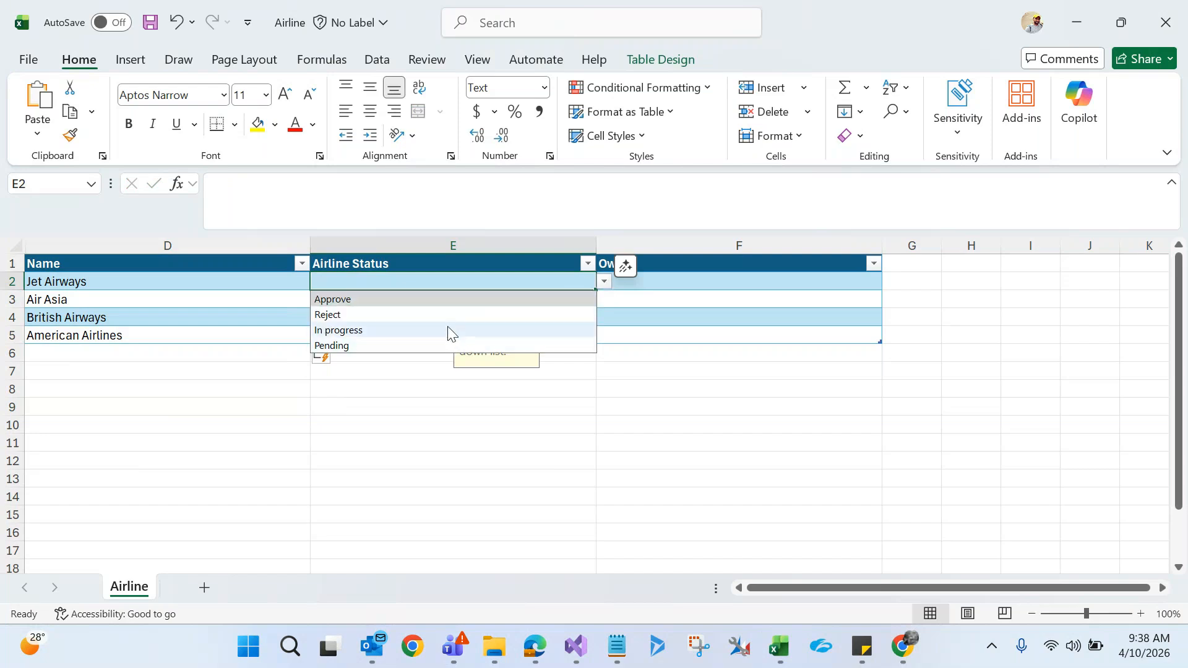
left_click(449, 330)
left_click(580, 300)
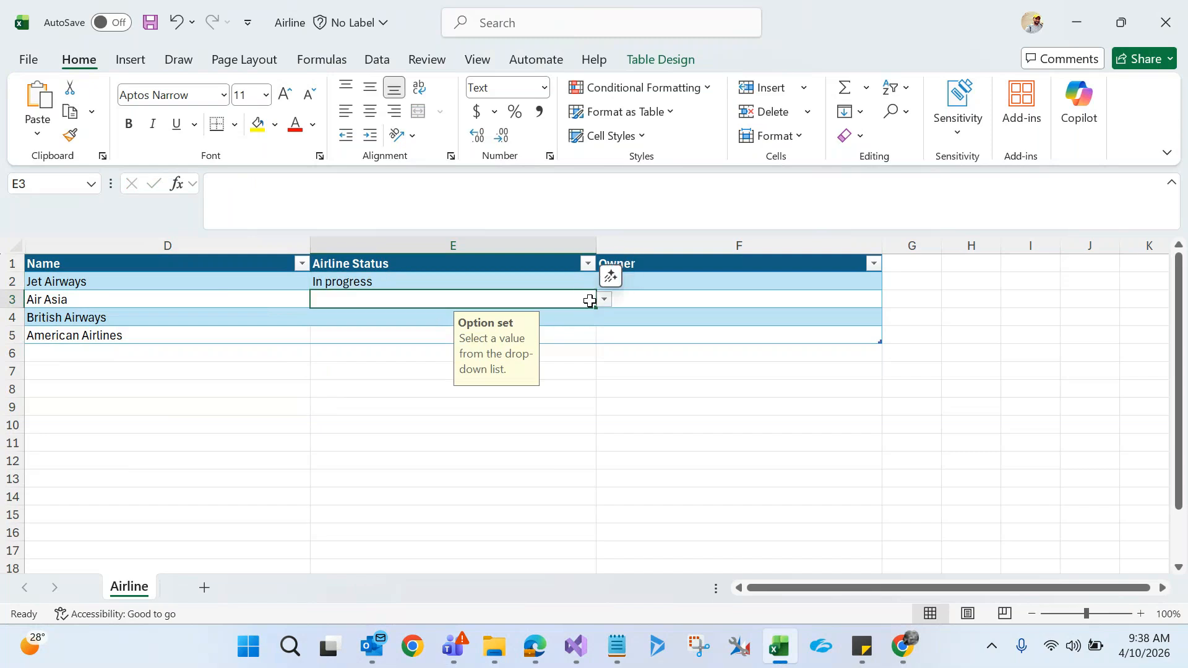
left_click(601, 301)
left_click(529, 348)
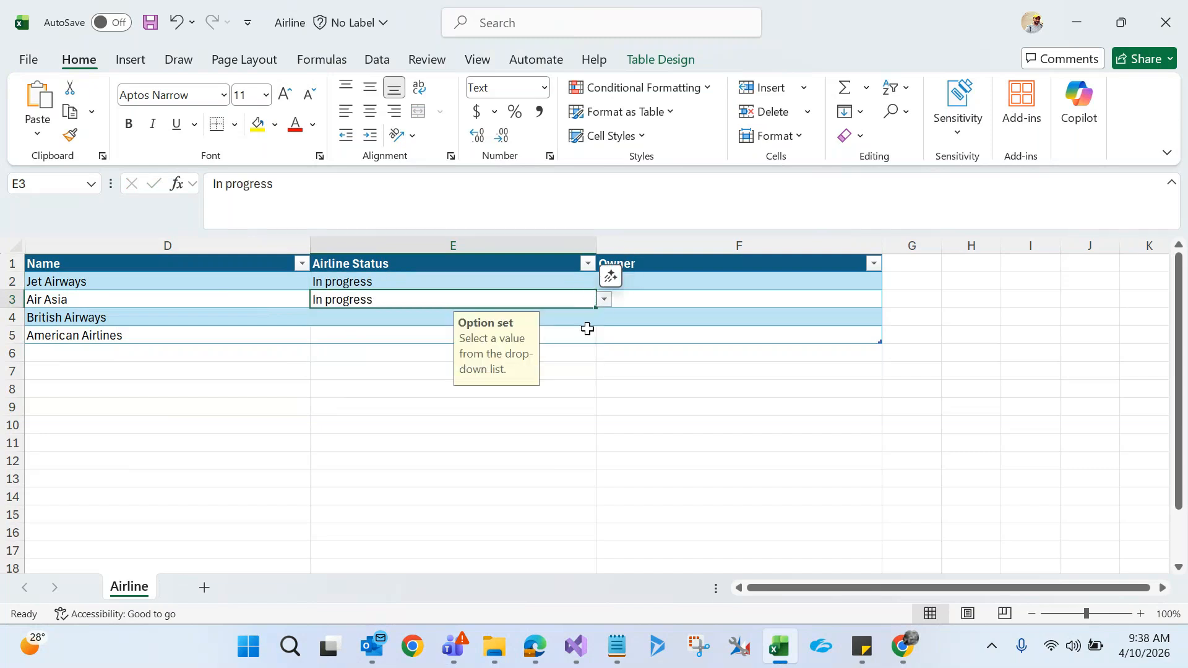
Set the Airline Status of British Airways and American Airlines to In progress.
left_click(588, 318)
left_click(605, 318)
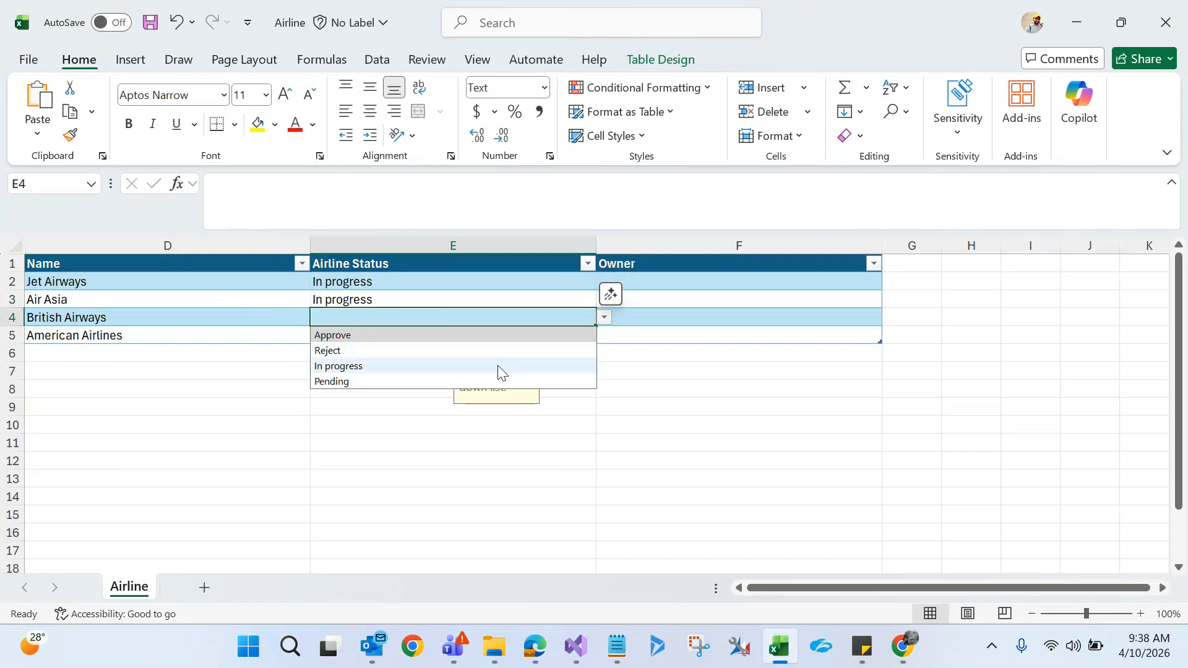
left_click(495, 367)
left_click(547, 339)
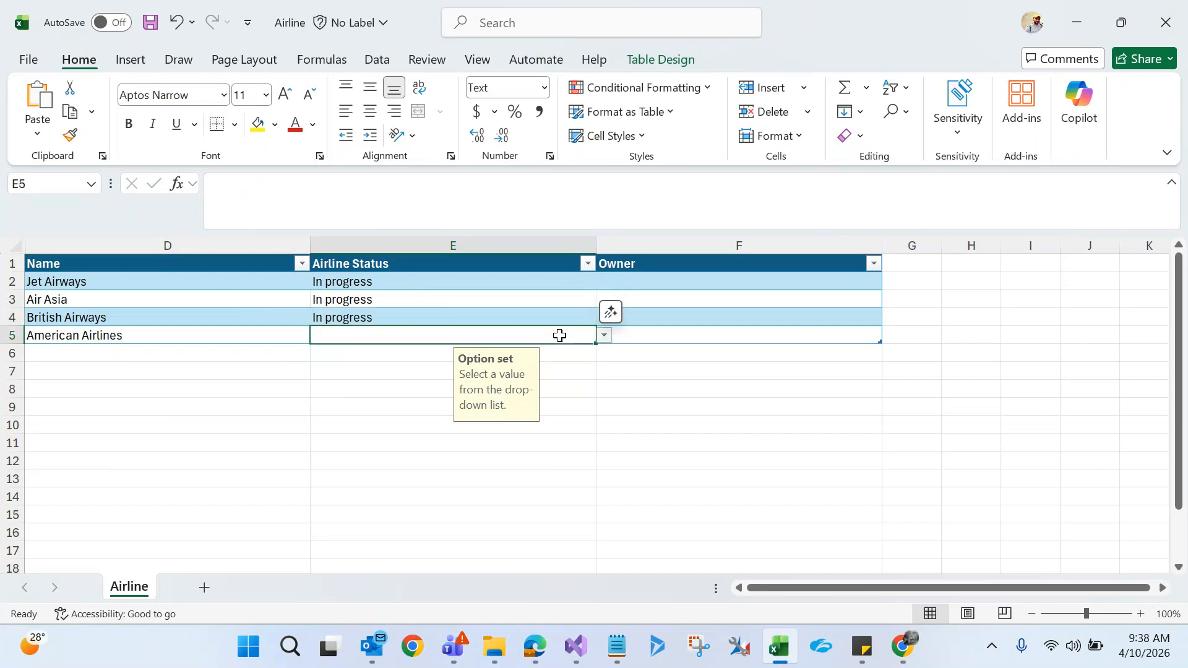
left_click(603, 336)
left_click(563, 369)
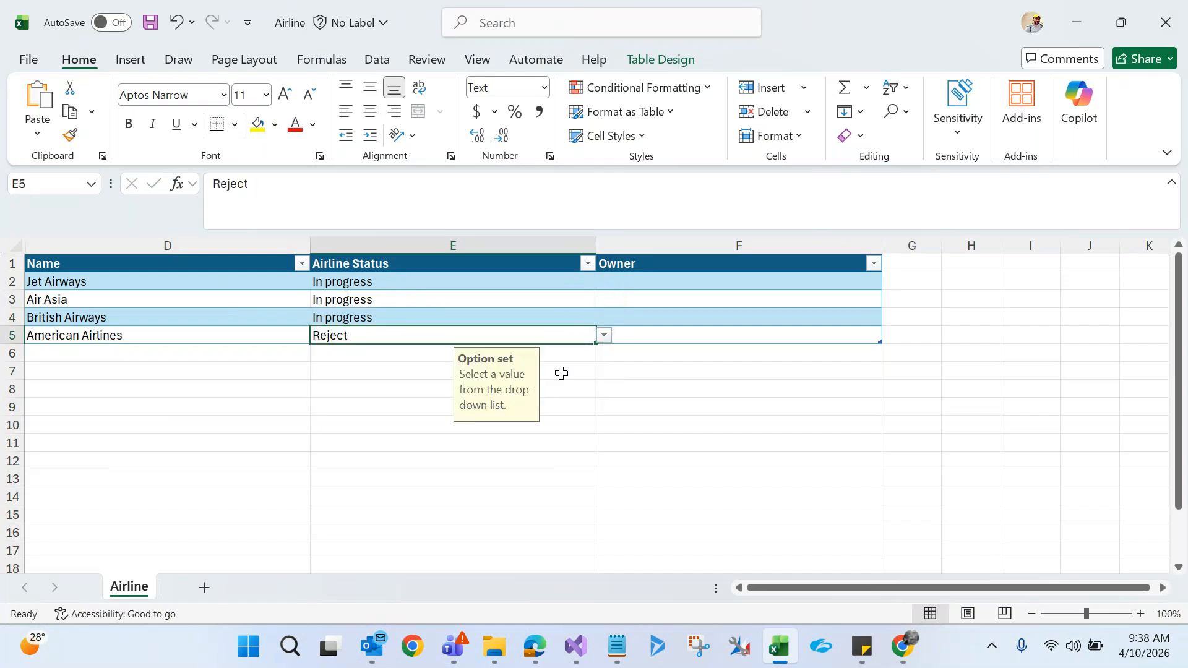
left_click(604, 337)
left_click(496, 385)
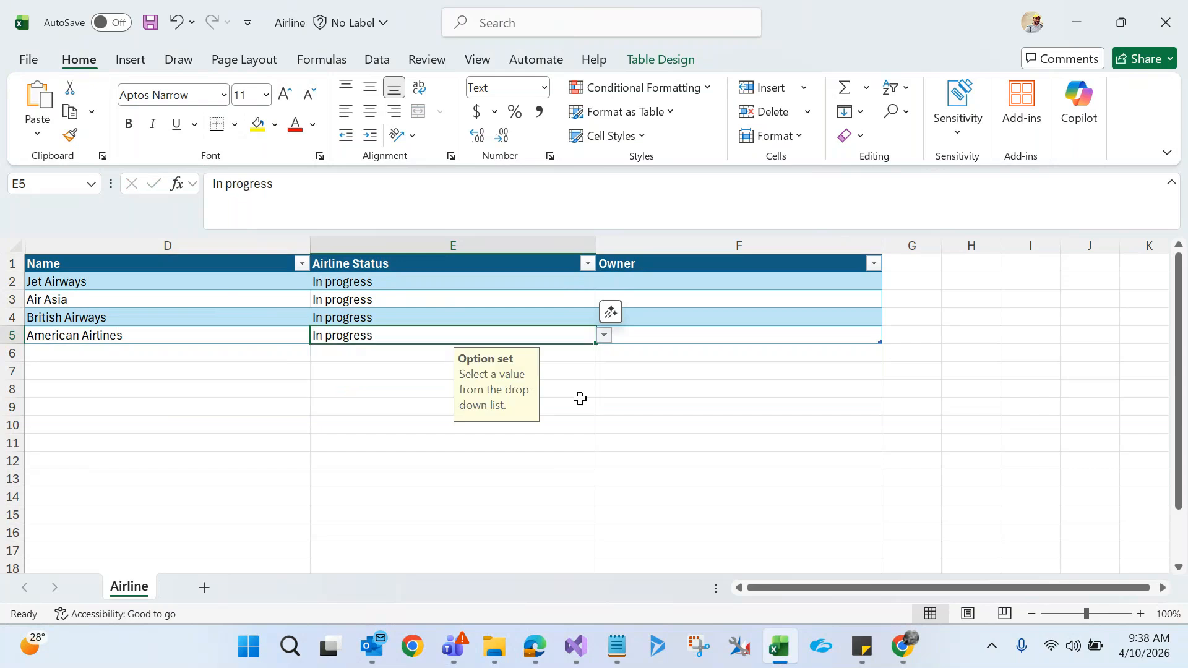
Save and close the Airline workbook, reopening it once from Downloads to check the saved rows.
left_click(645, 412)
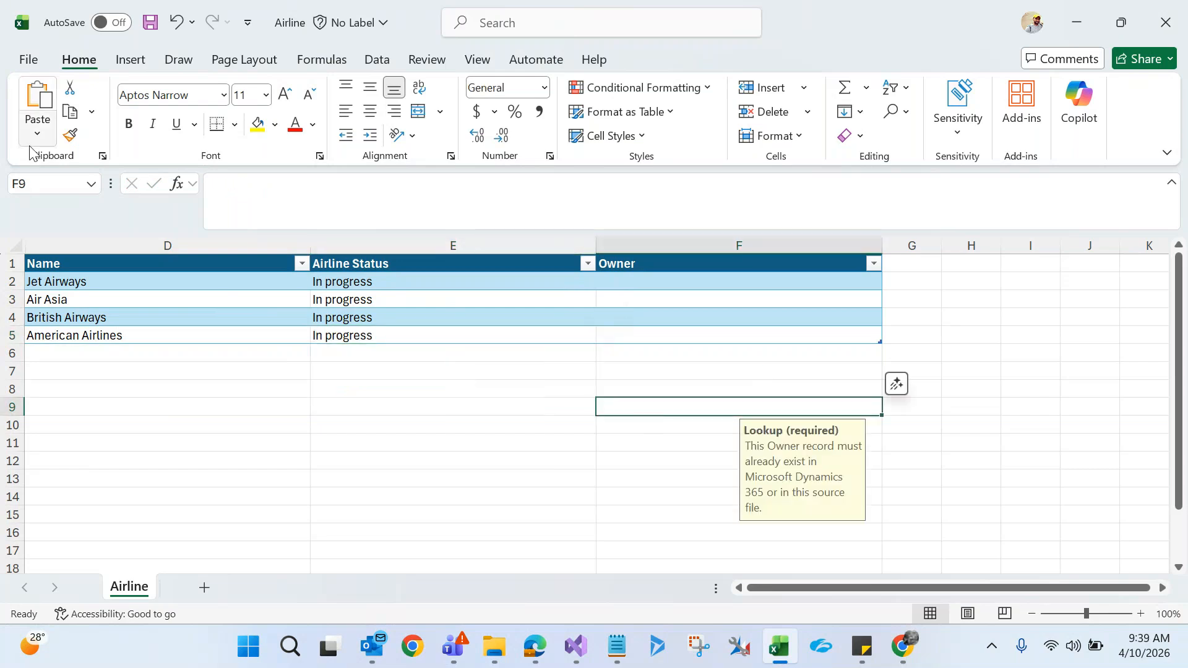
key("ctrl+s")
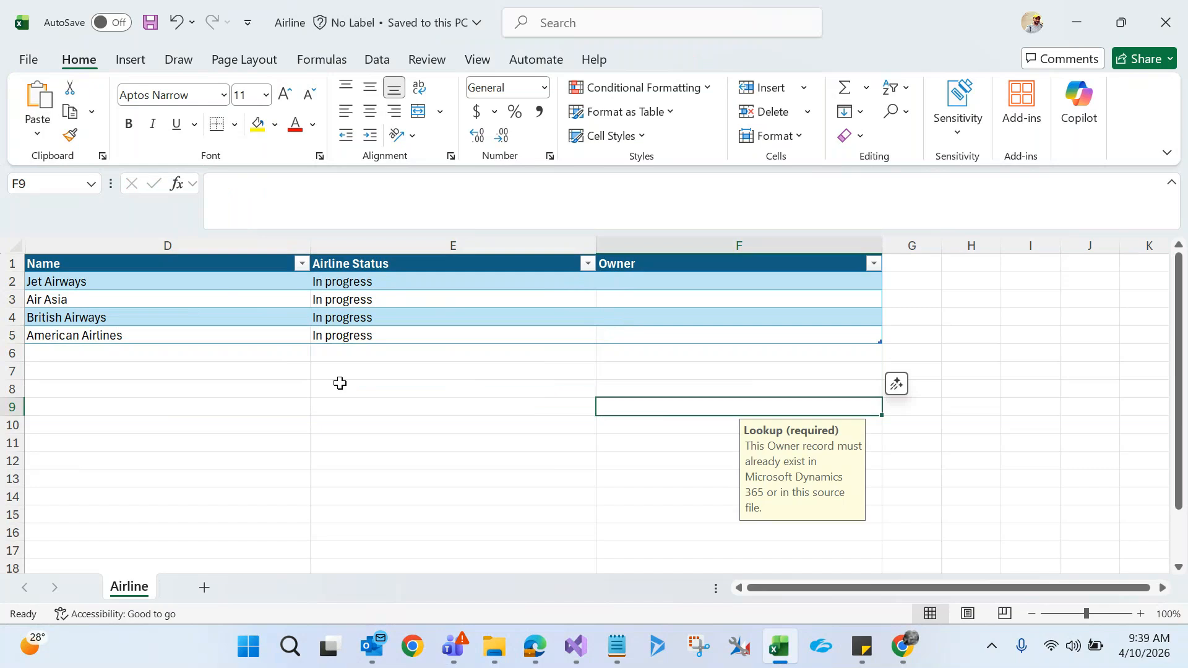
left_click(1155, 36)
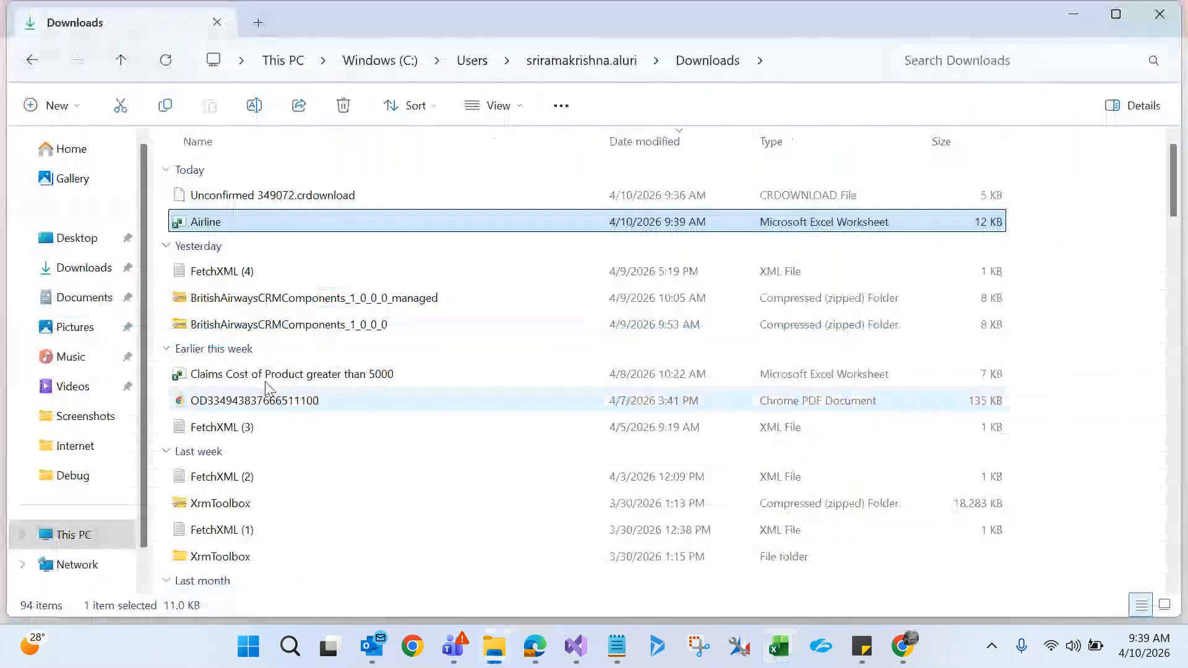
double_click(241, 226)
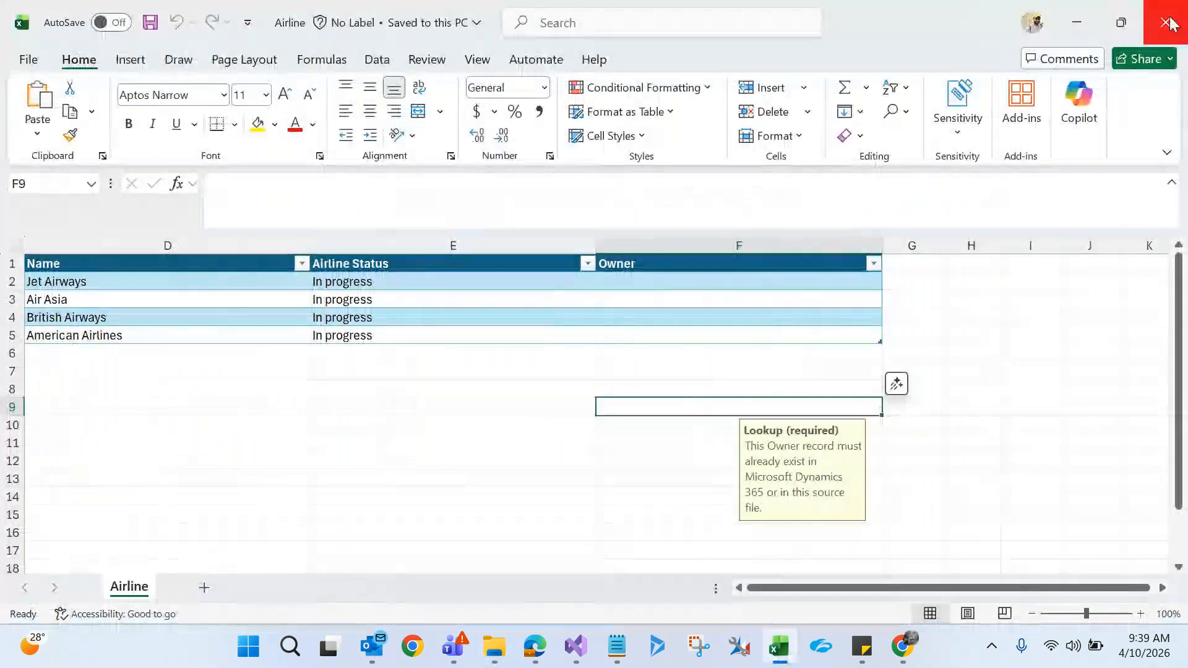
left_click(1169, 24)
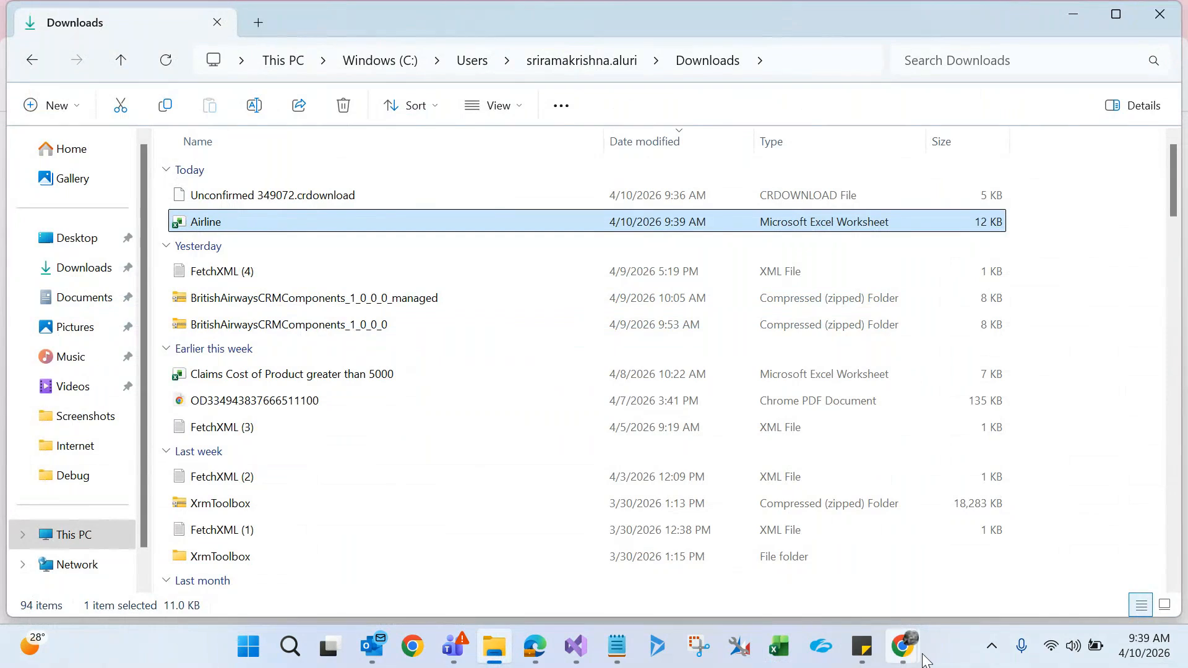
Switch to the Dynamics 365 Data Management page in Chrome, dismiss the Outlook notification and open the Imports list.
mouse_move(909, 645)
left_click(62, 572)
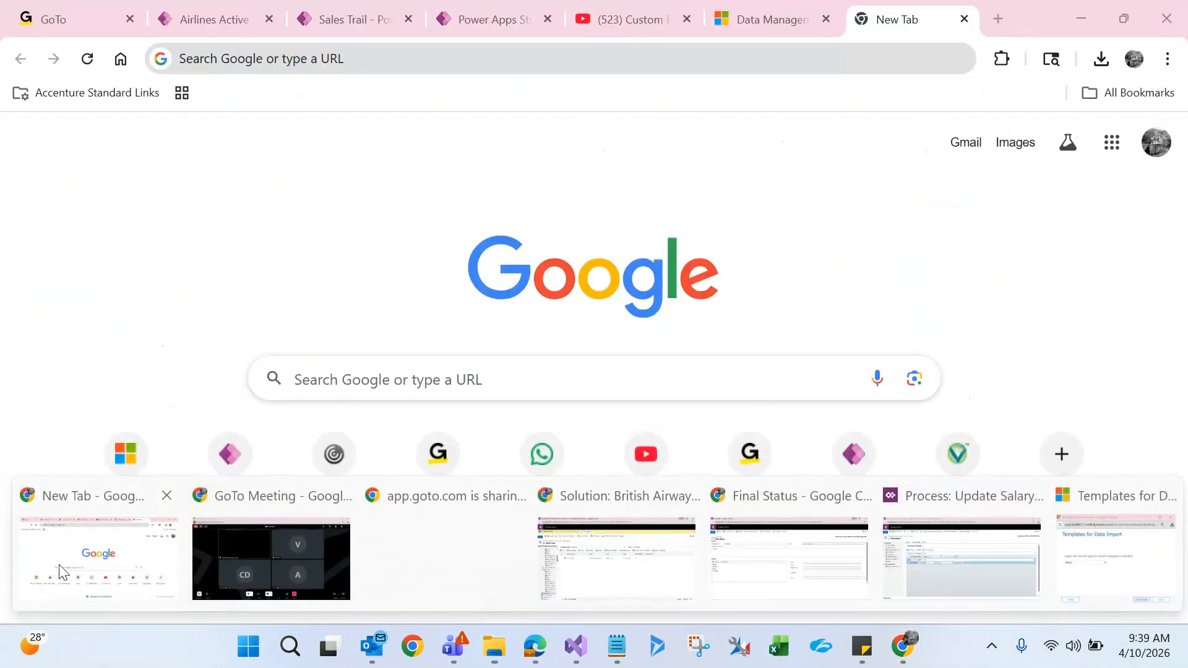
left_click(756, 17)
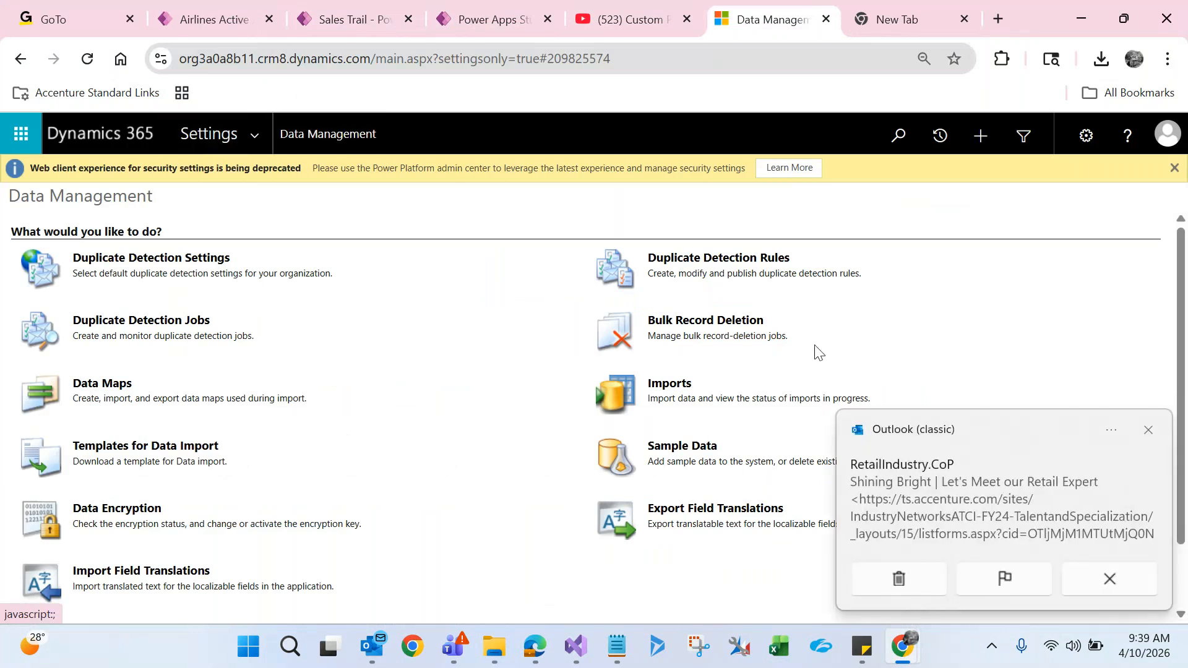
left_click(1148, 430)
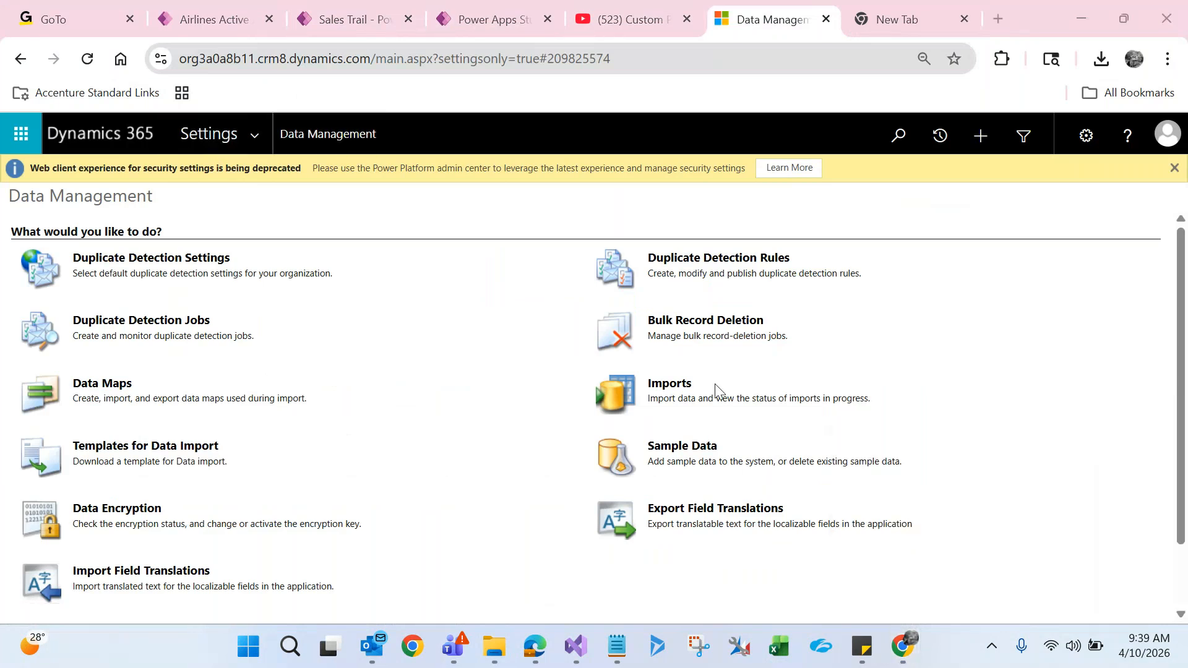
left_click(667, 384)
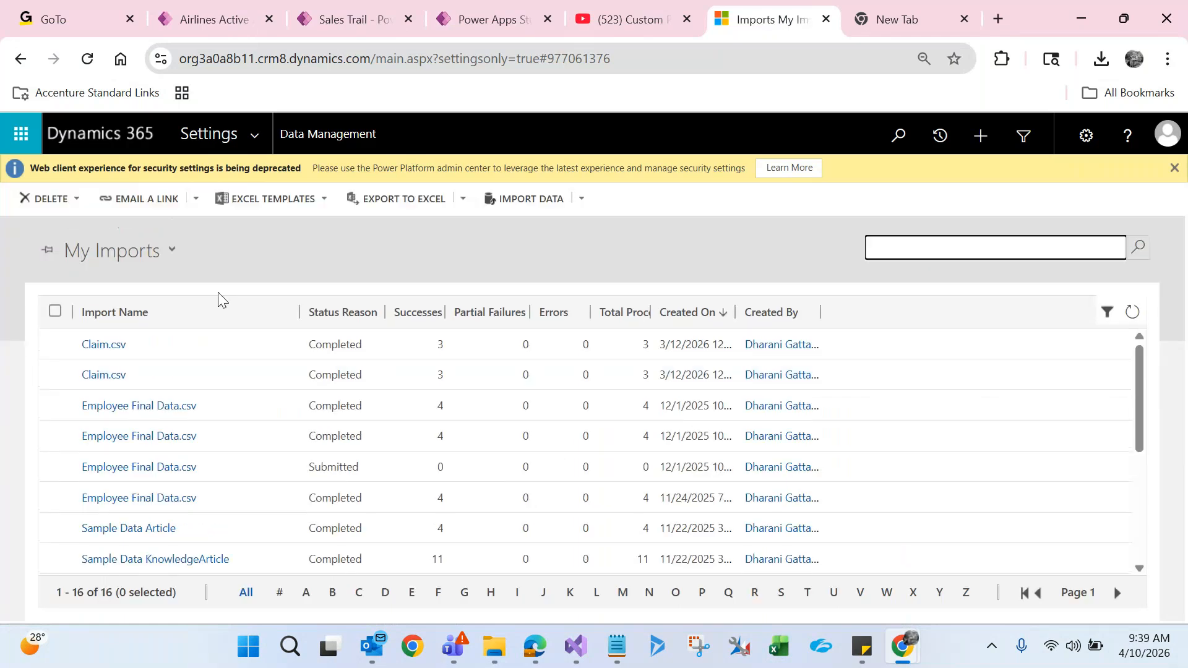
Import the Airline.xlsx file from Downloads and submit its data for import.
left_click(537, 199)
left_click(407, 270)
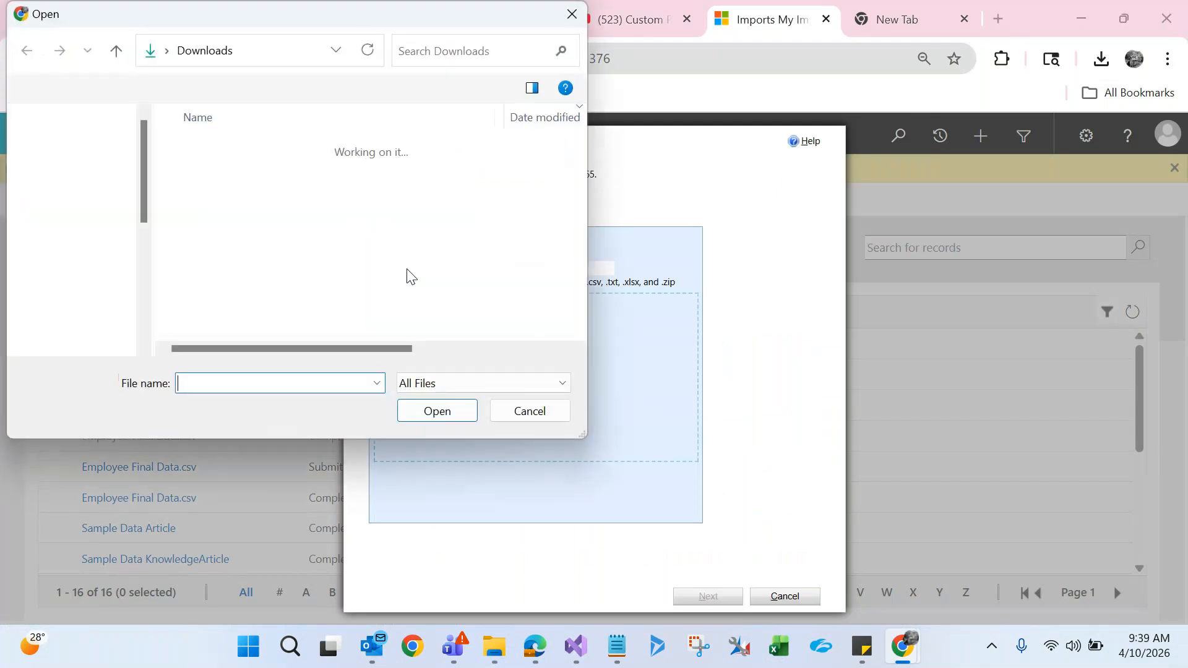
left_click(257, 173)
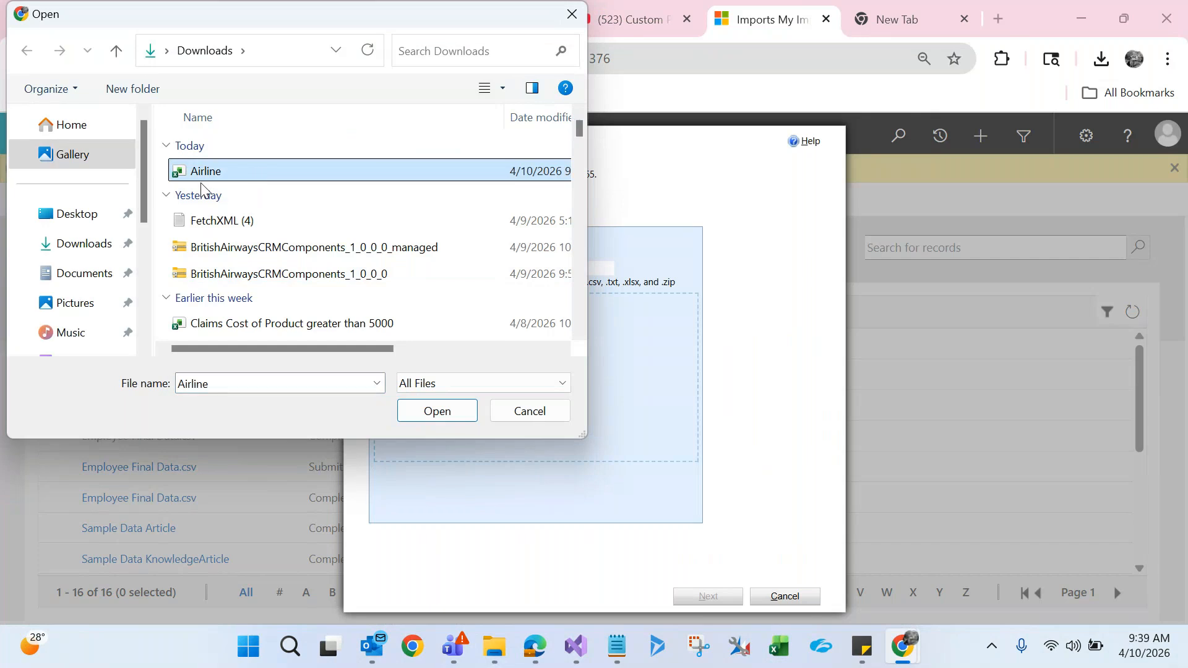
left_click(416, 412)
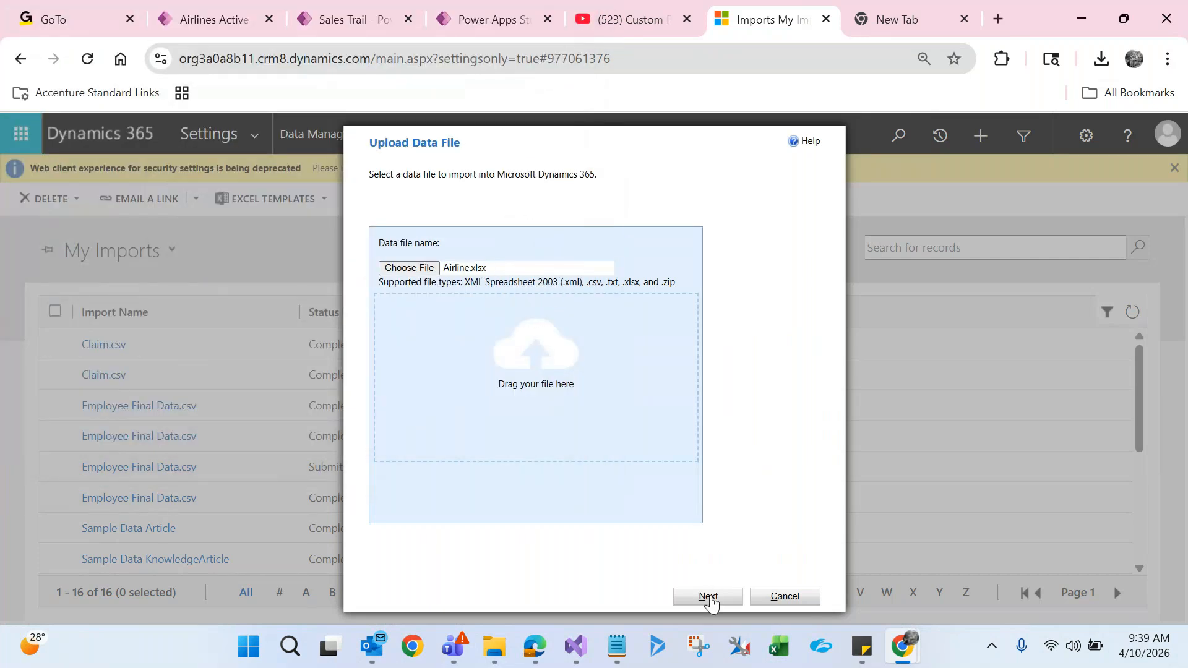
left_click(712, 596)
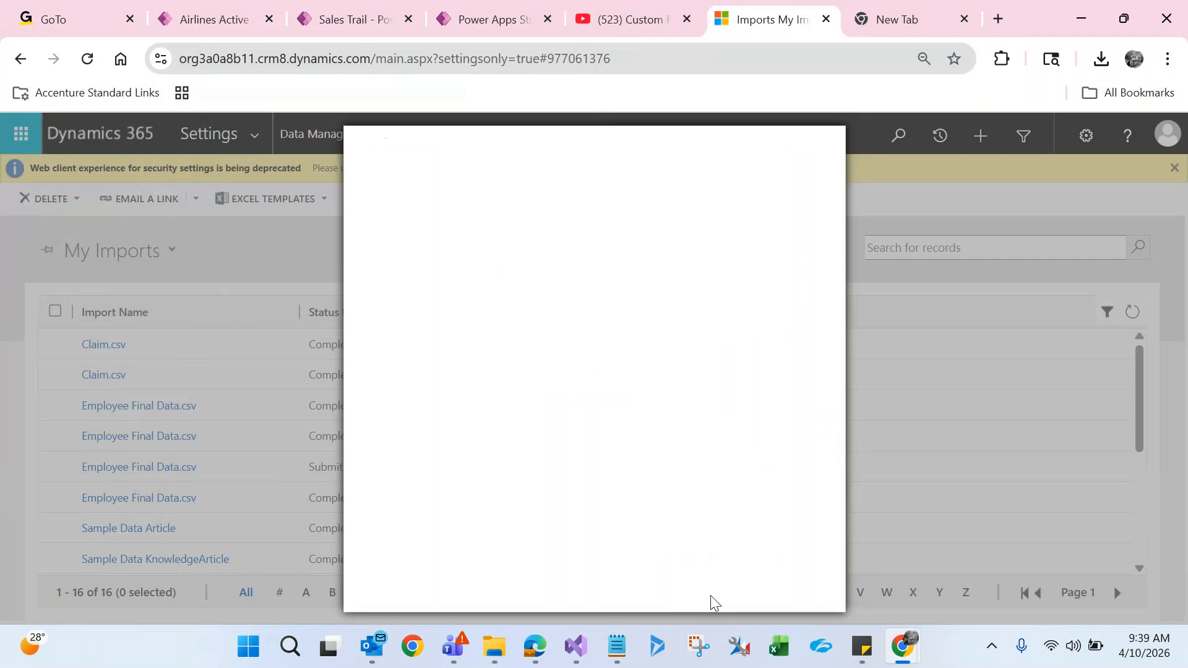
left_click(708, 597)
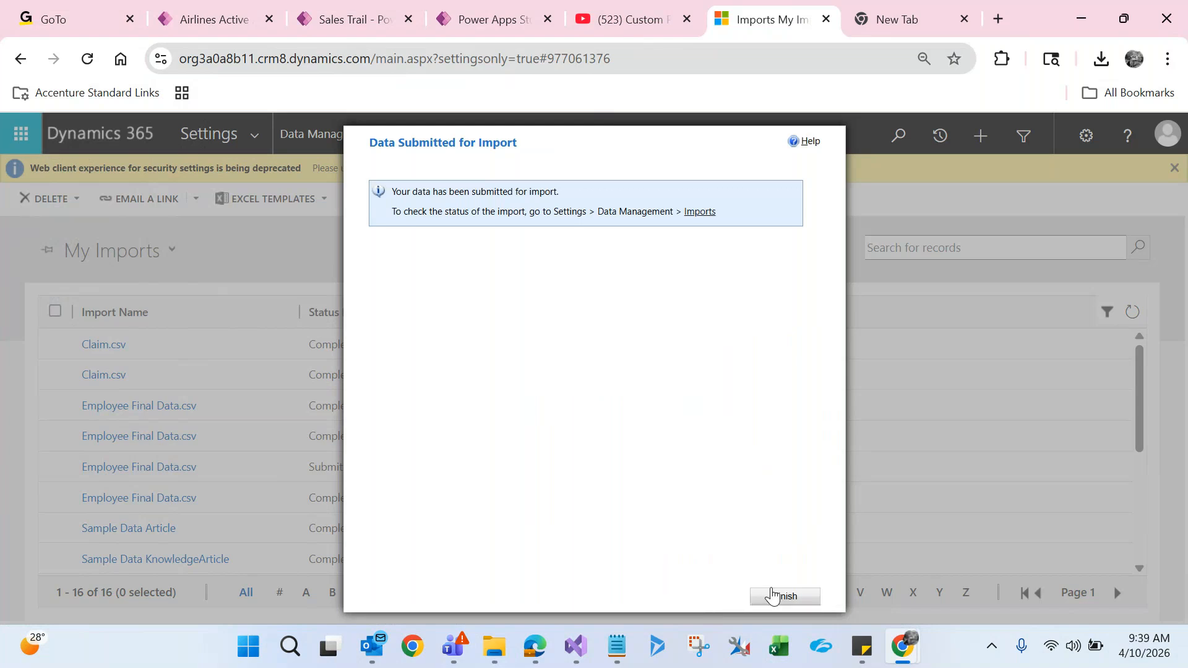
left_click(772, 596)
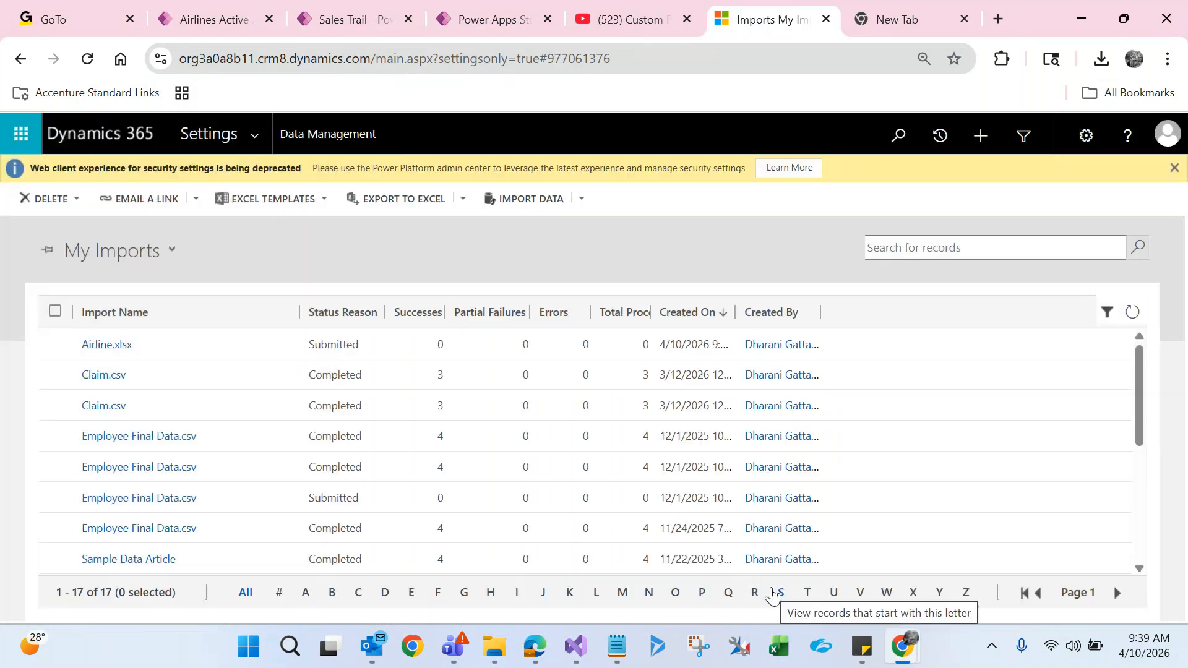
Refresh the My Imports list repeatedly to check the status of the Airline.xlsx import.
left_click(342, 351)
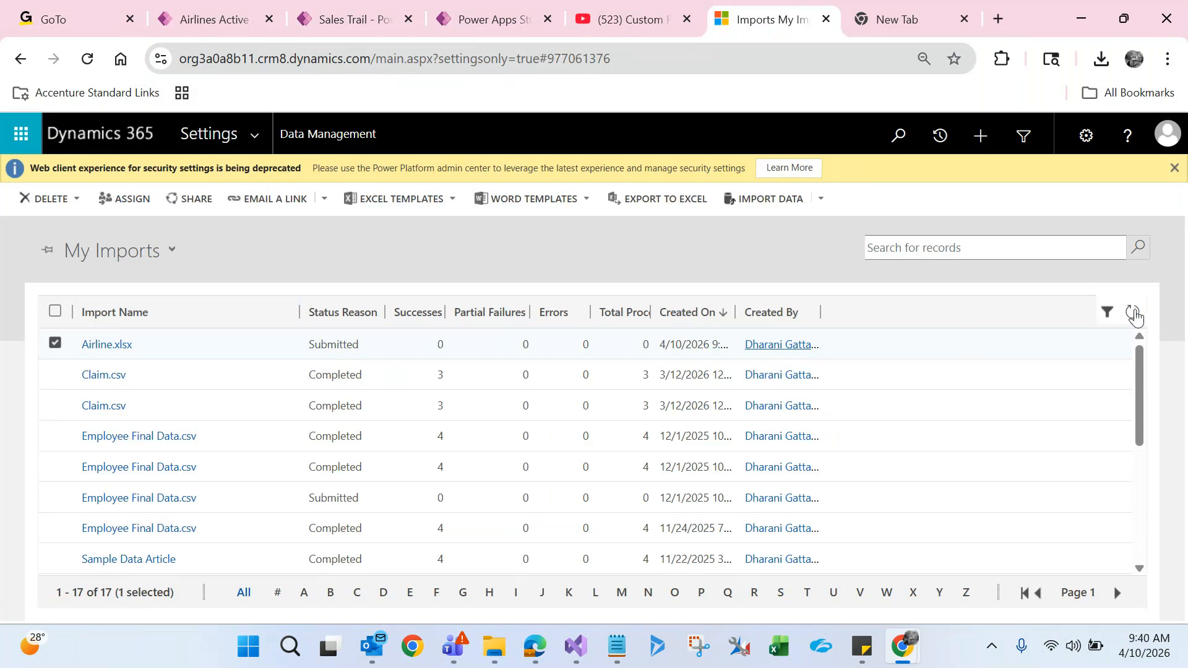
left_click(1134, 312)
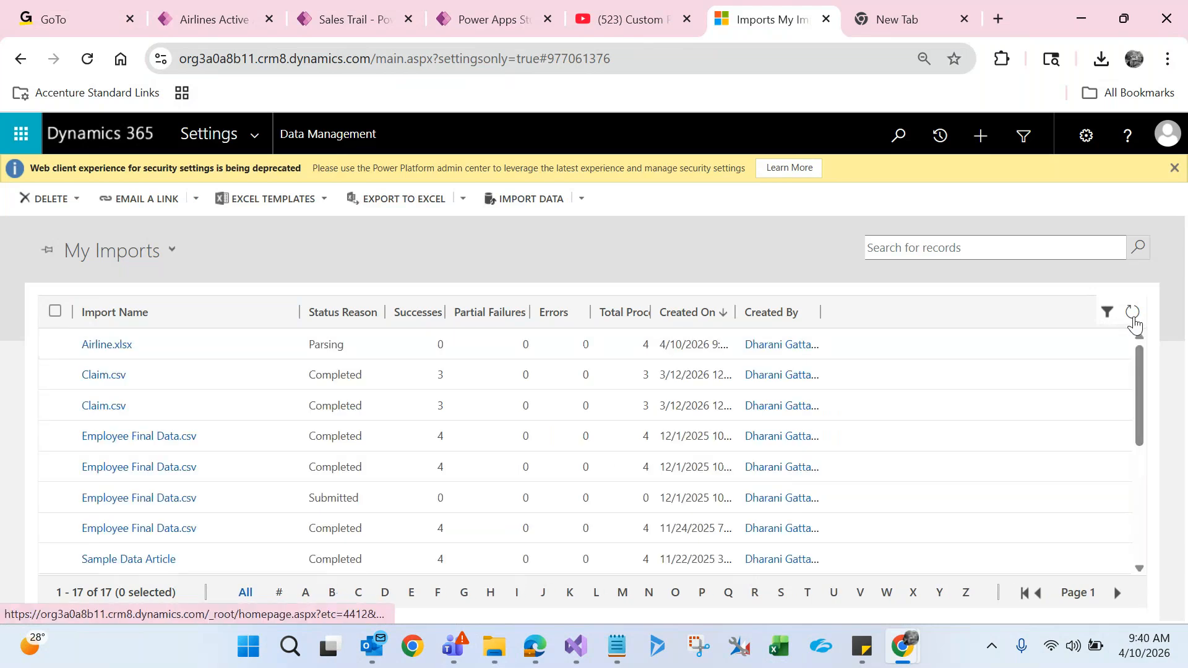
left_click(1133, 319)
left_click(1133, 319)
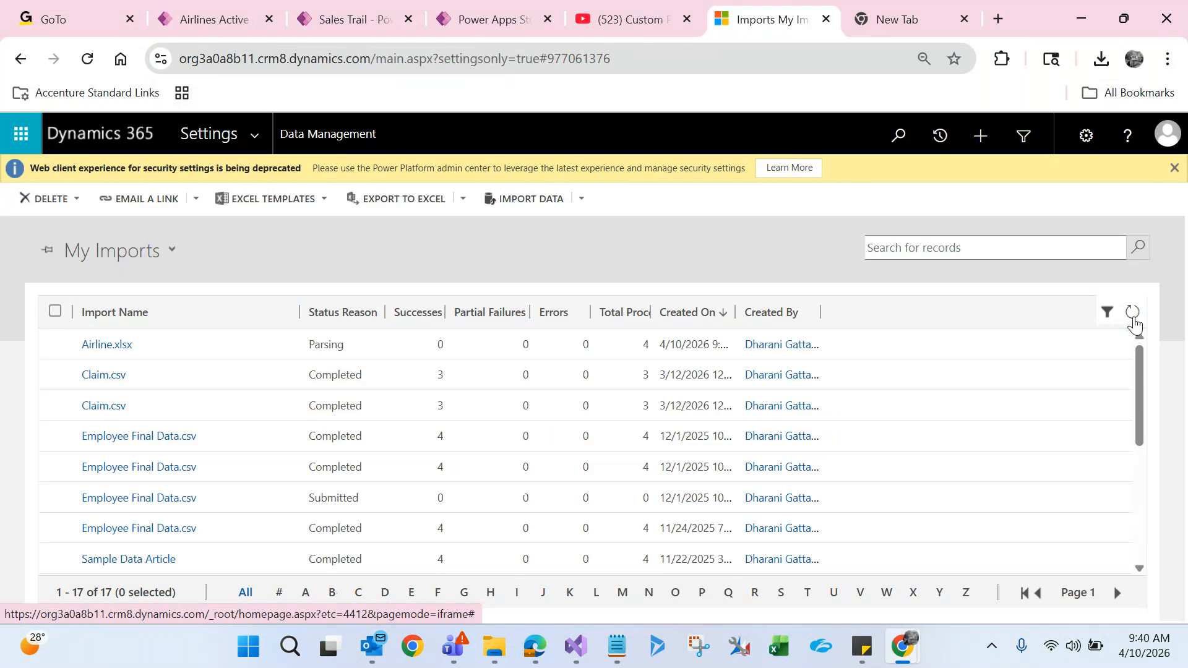
left_click(1133, 319)
left_click(1133, 318)
left_click(1133, 319)
left_click(1133, 317)
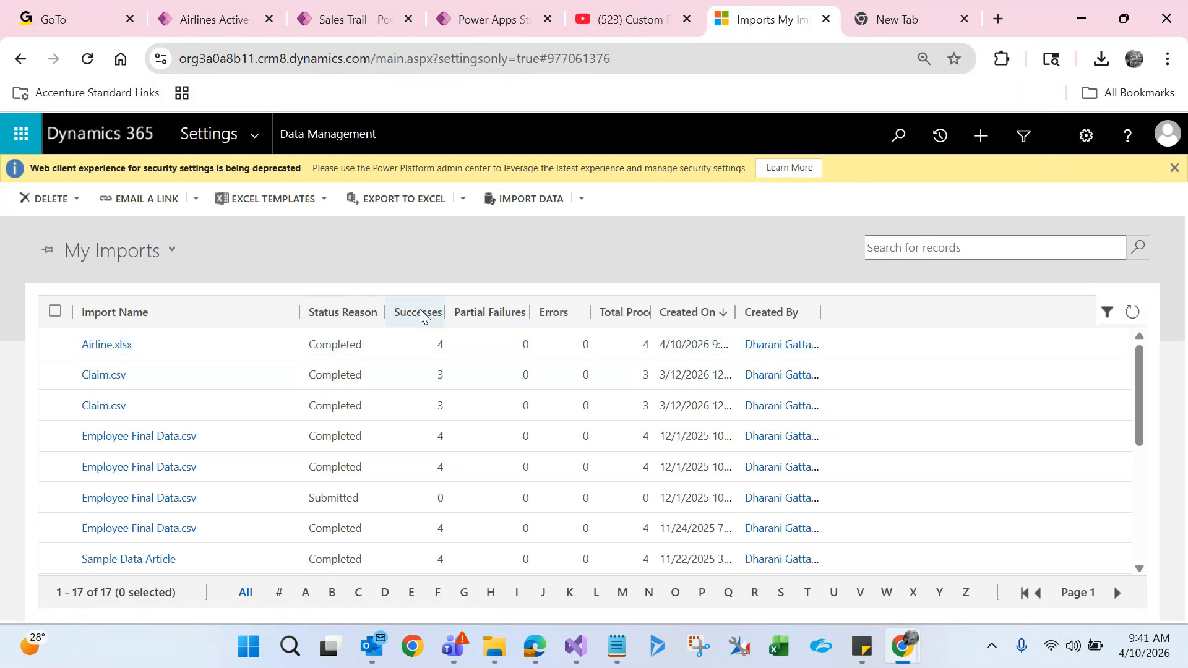
Return to the Active Airlines list in the Sales Trail app and reload it to check the imported records.
left_click(217, 21)
left_click(87, 59)
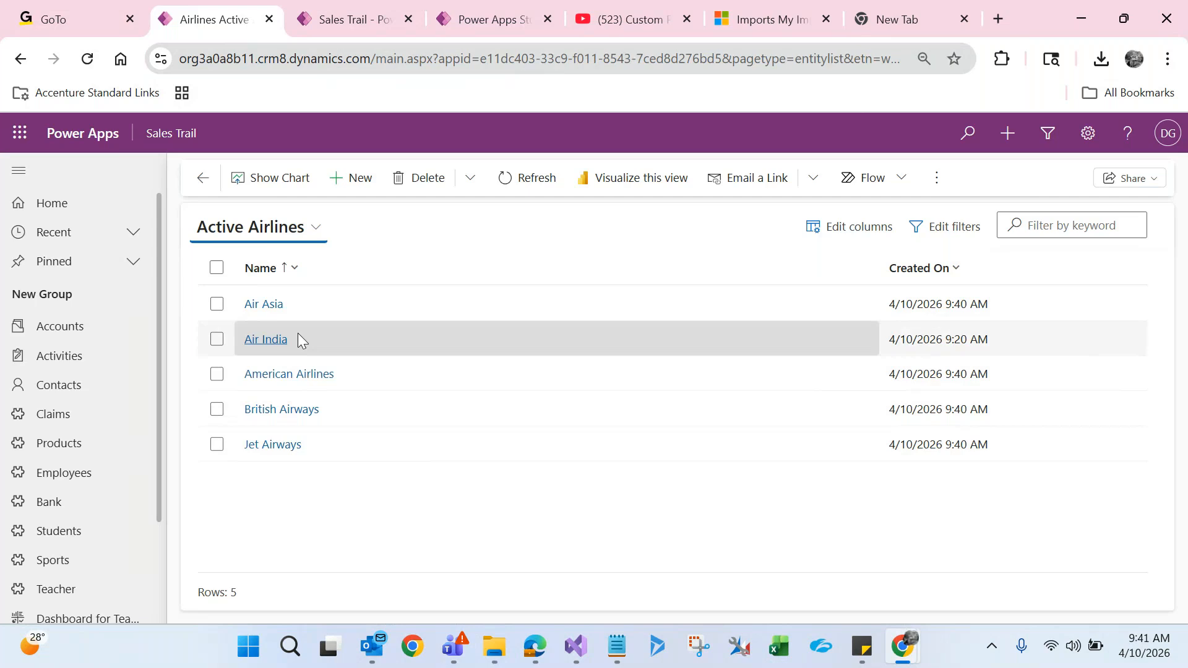
Open the My Active Contacts view, select all contacts and export them to Excel.
left_click(79, 384)
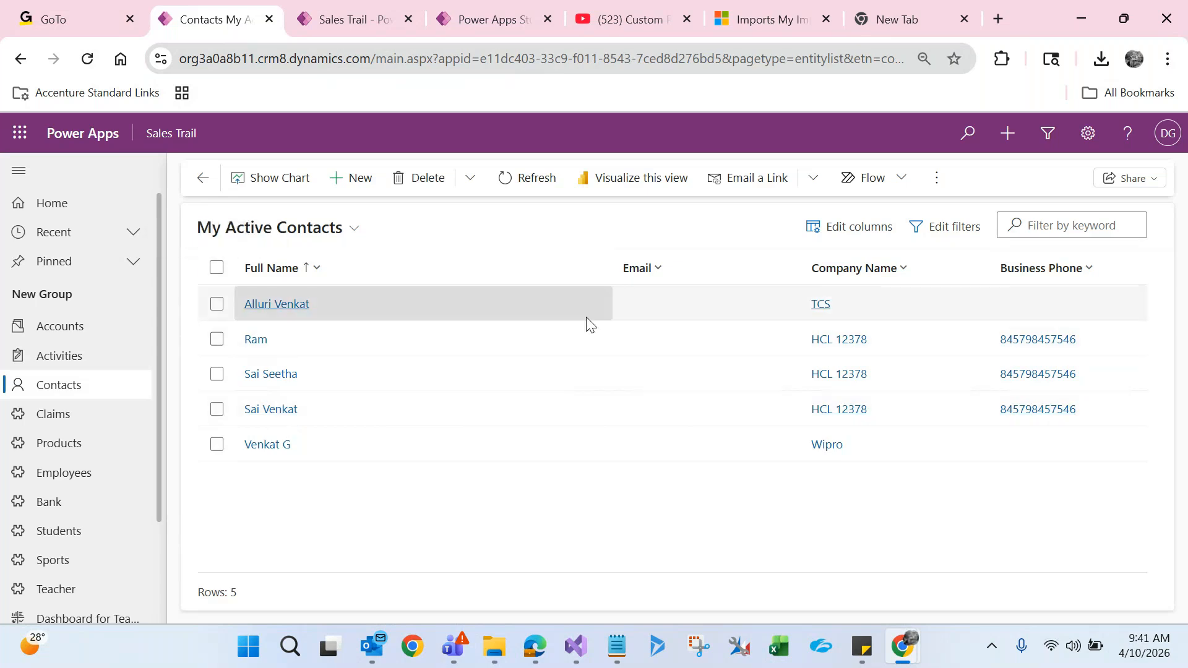
left_click(220, 272)
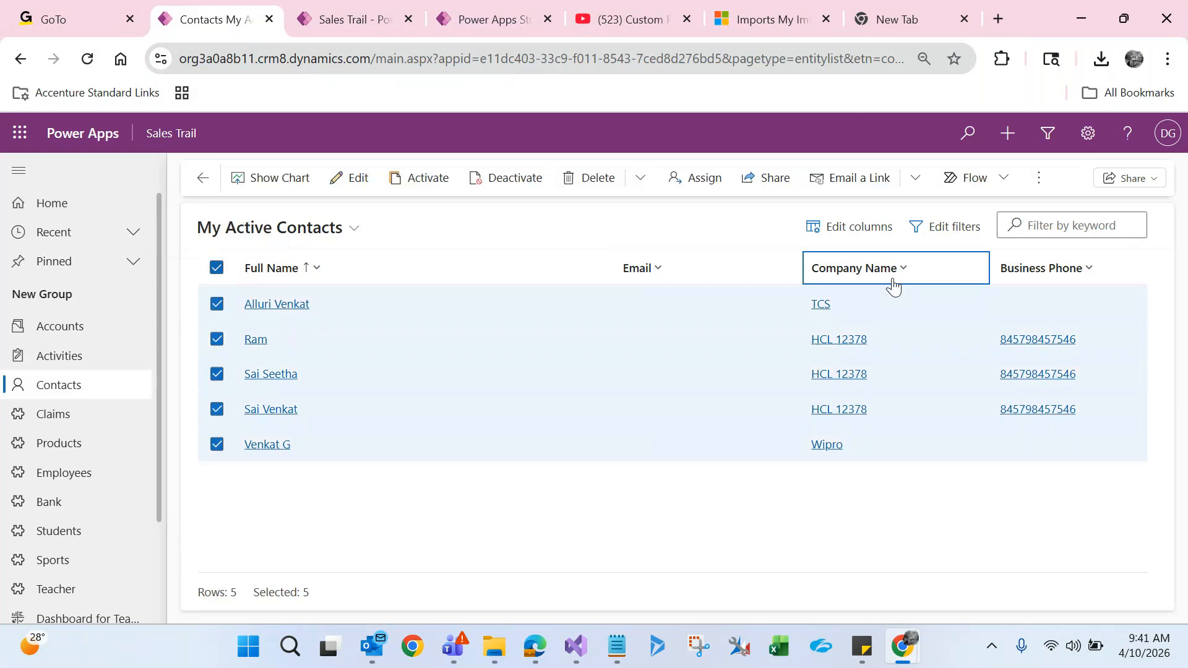
left_click(1041, 182)
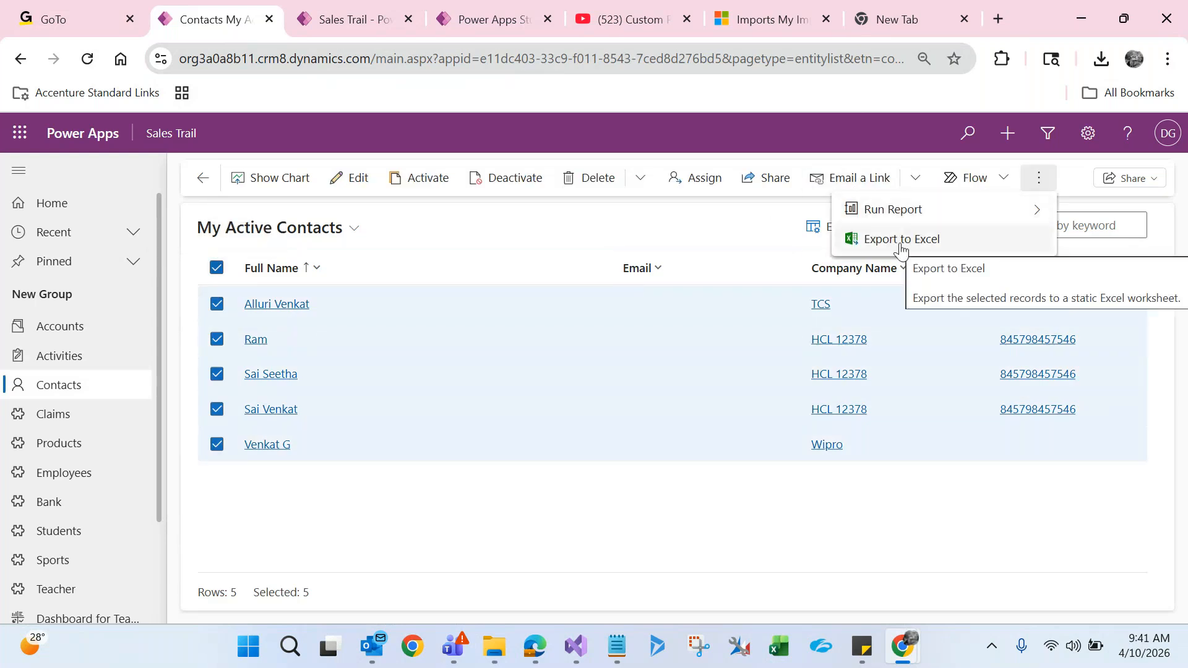
left_click(901, 244)
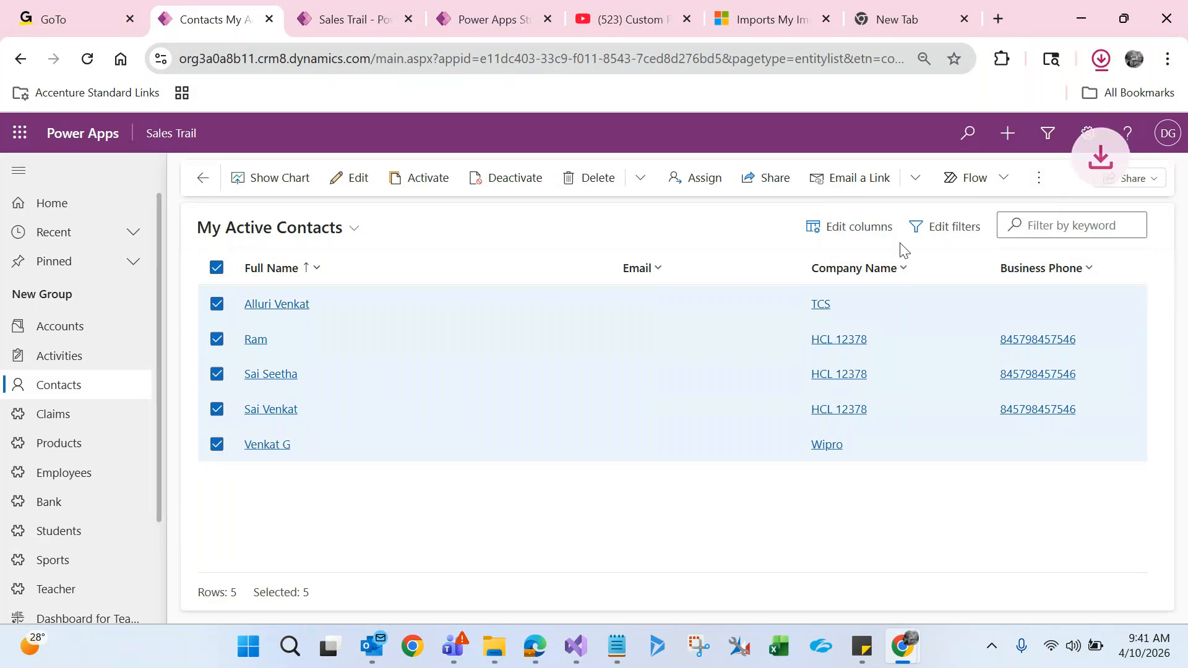
Open the downloaded My Active Contacts workbook from the download history and enable editing.
left_click(1101, 59)
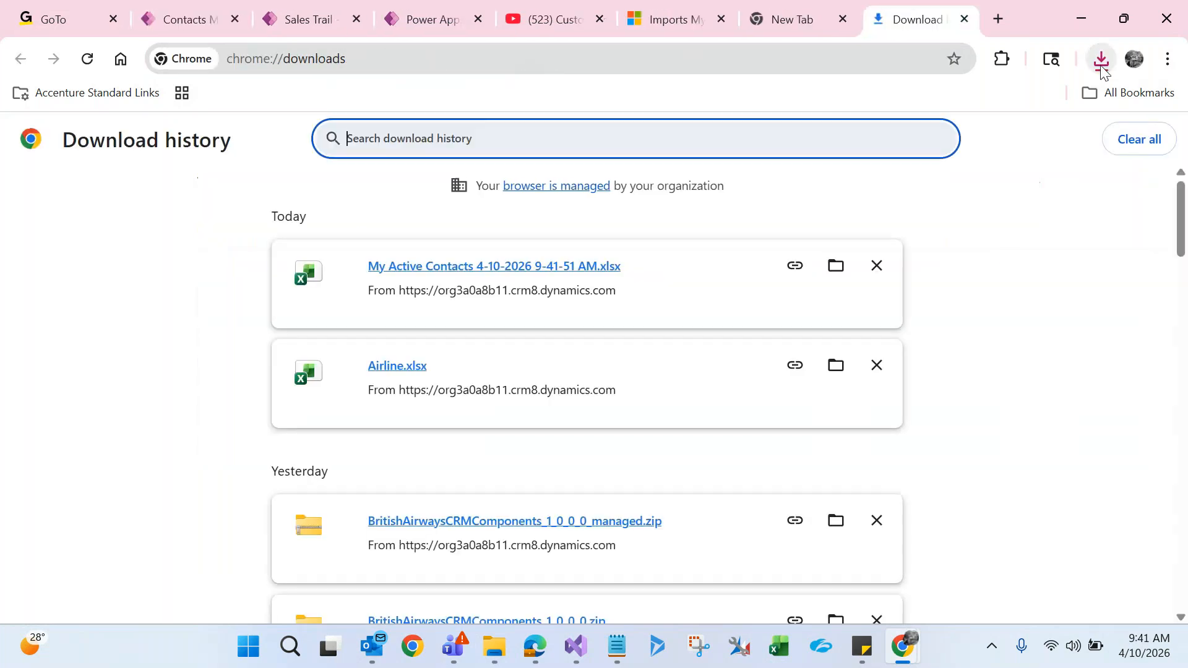
left_click(598, 272)
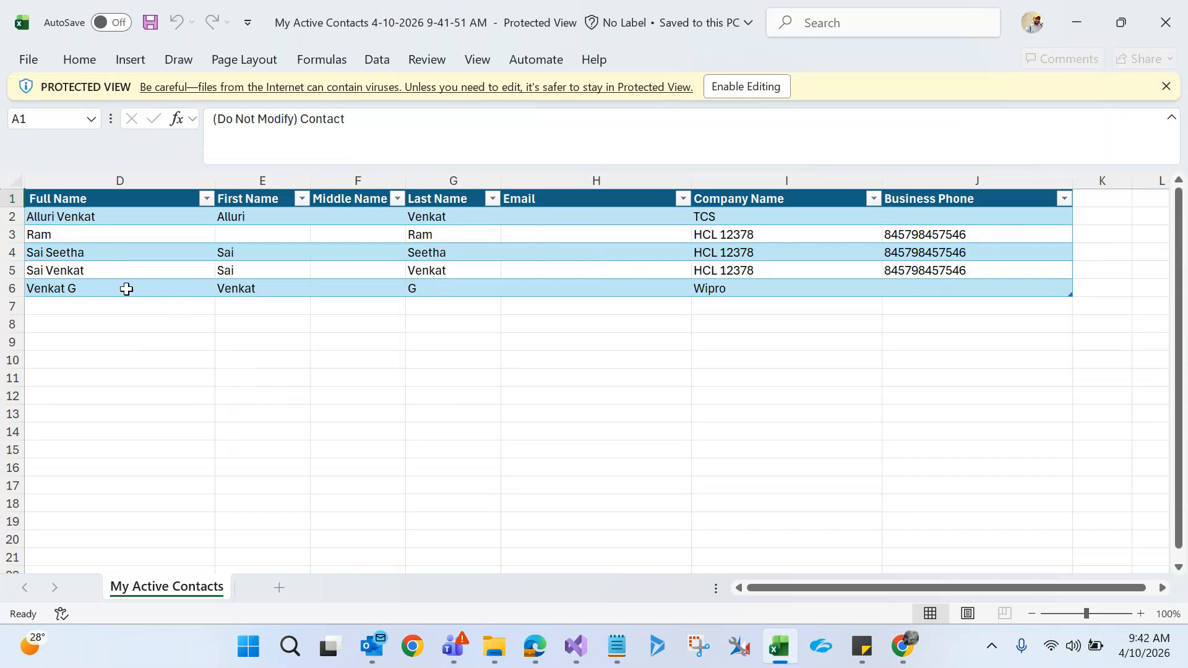
left_click(732, 85)
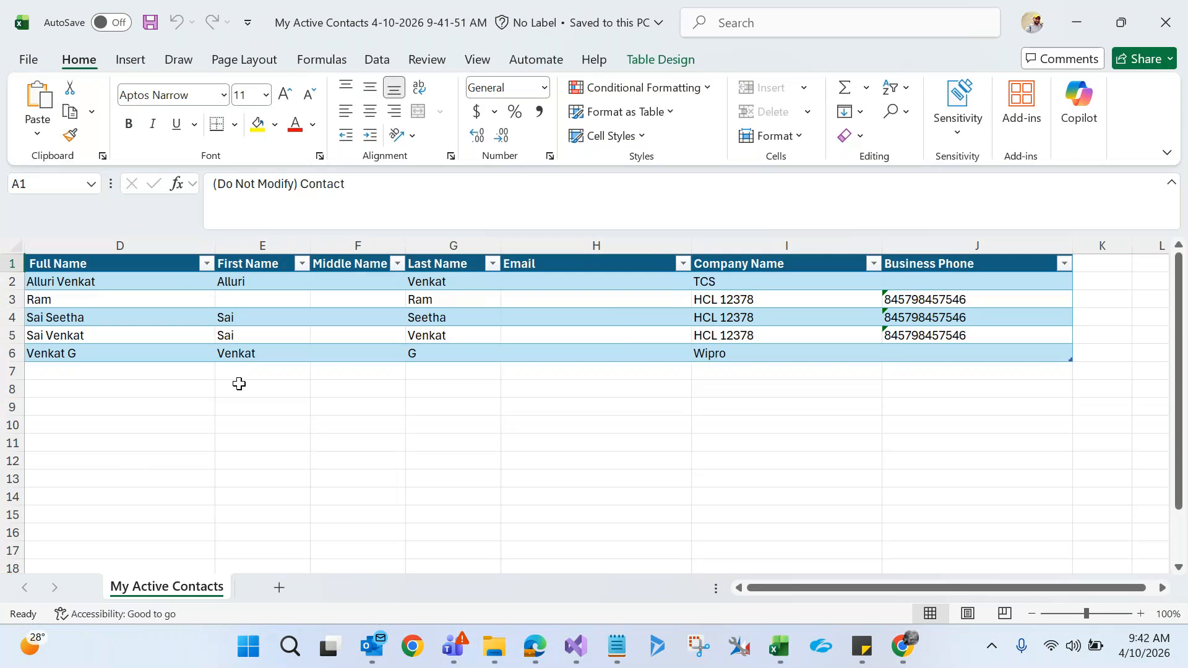
Examine the Full Name, Middle Name and Email columns of the exported contacts sheet, including the options for column D.
left_click(141, 271)
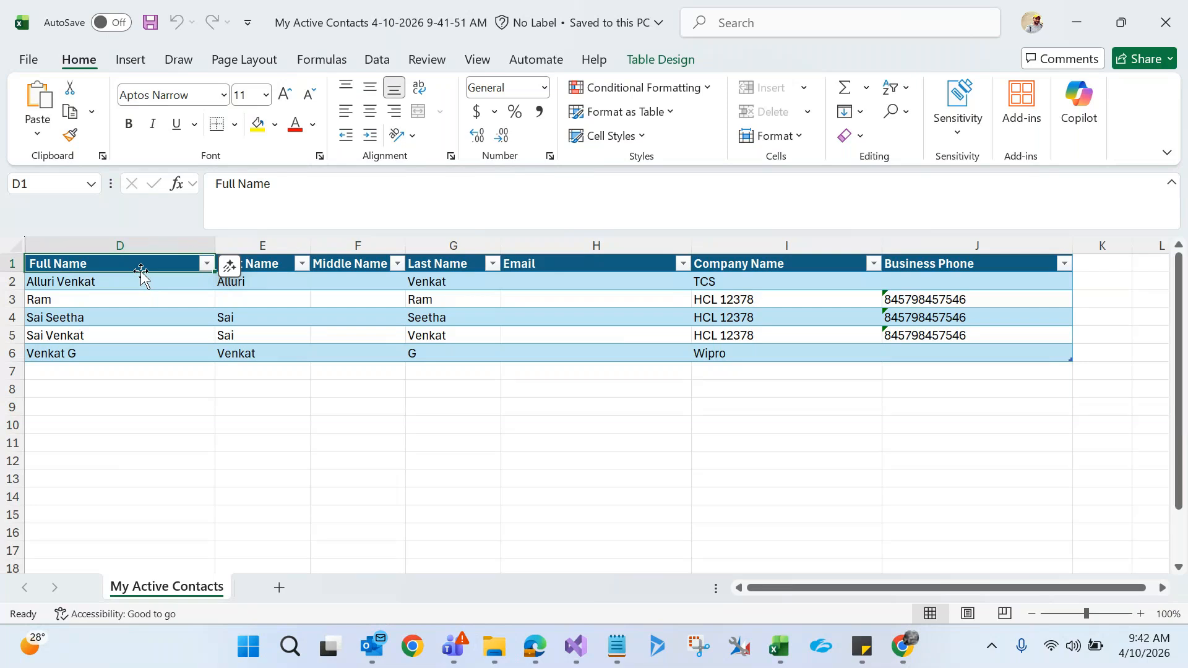
left_click(149, 421)
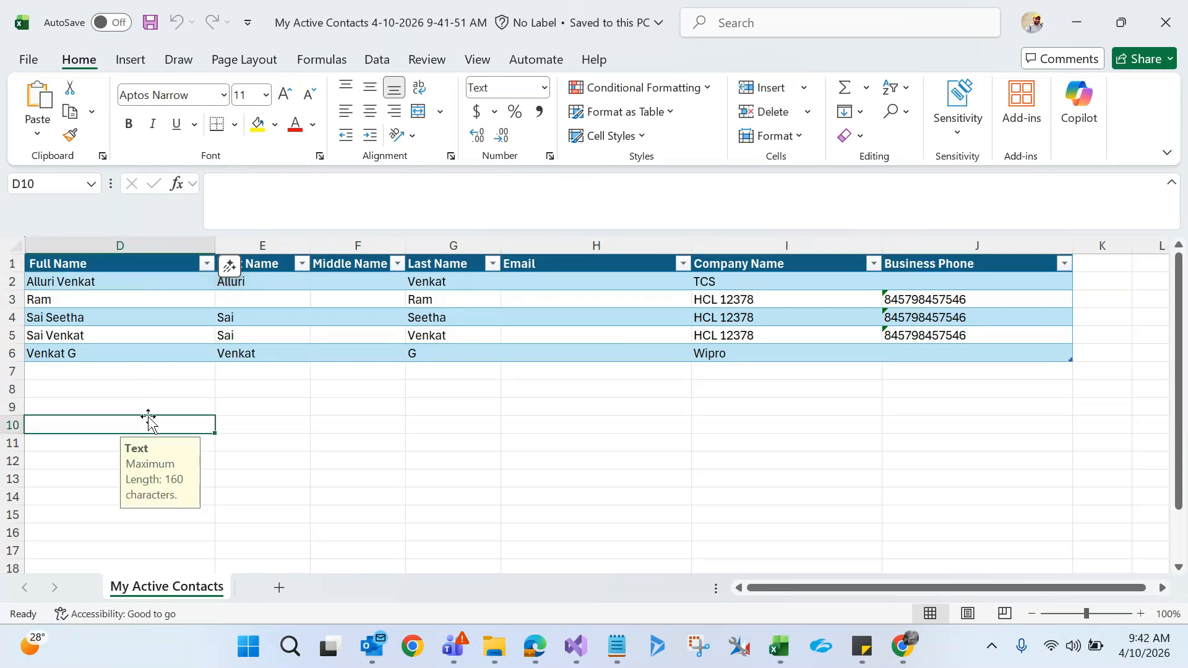
left_click_drag(148, 418, 149, 418)
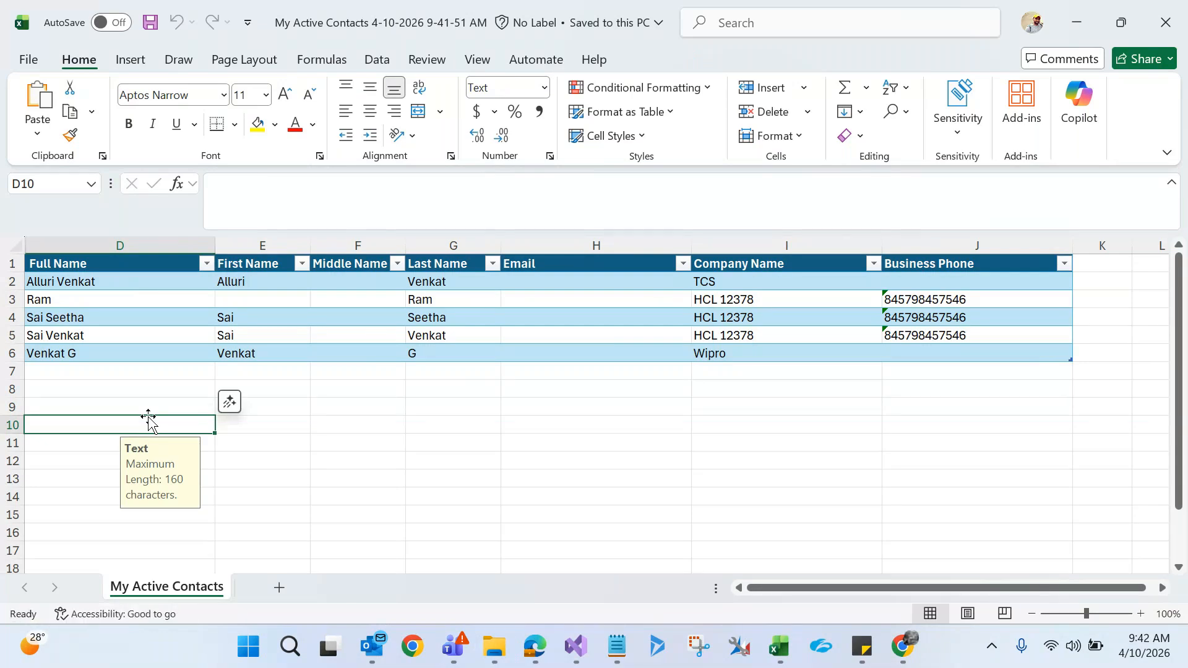
left_click(97, 240)
right_click(97, 242)
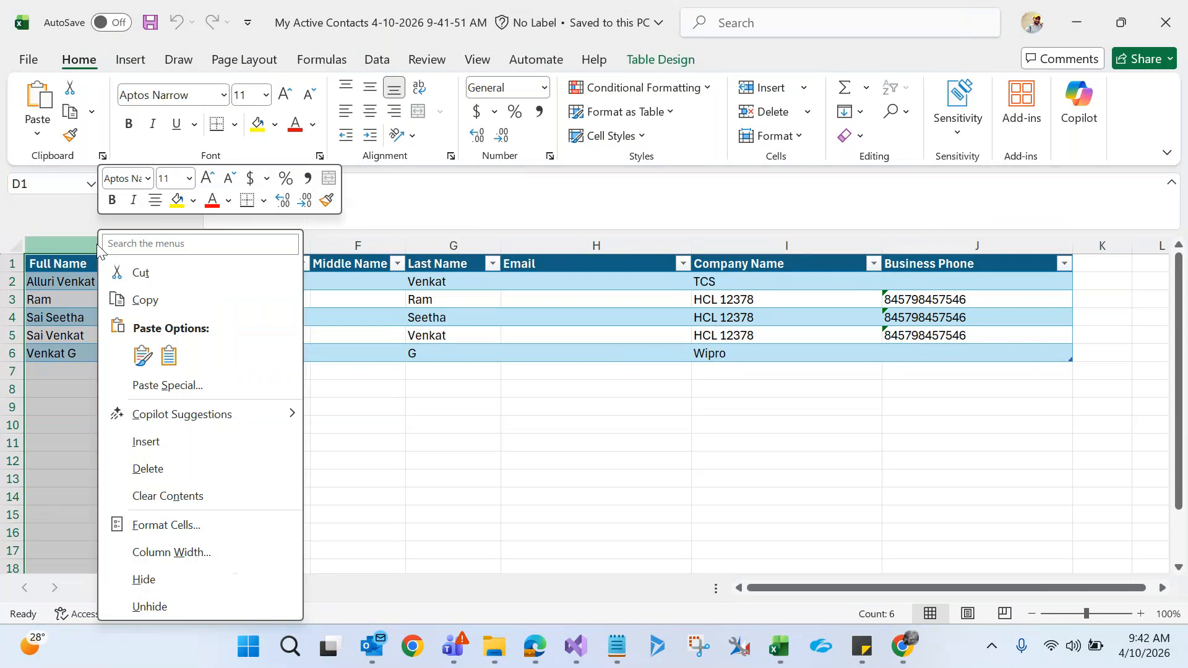
key("Escape")
left_click(385, 430)
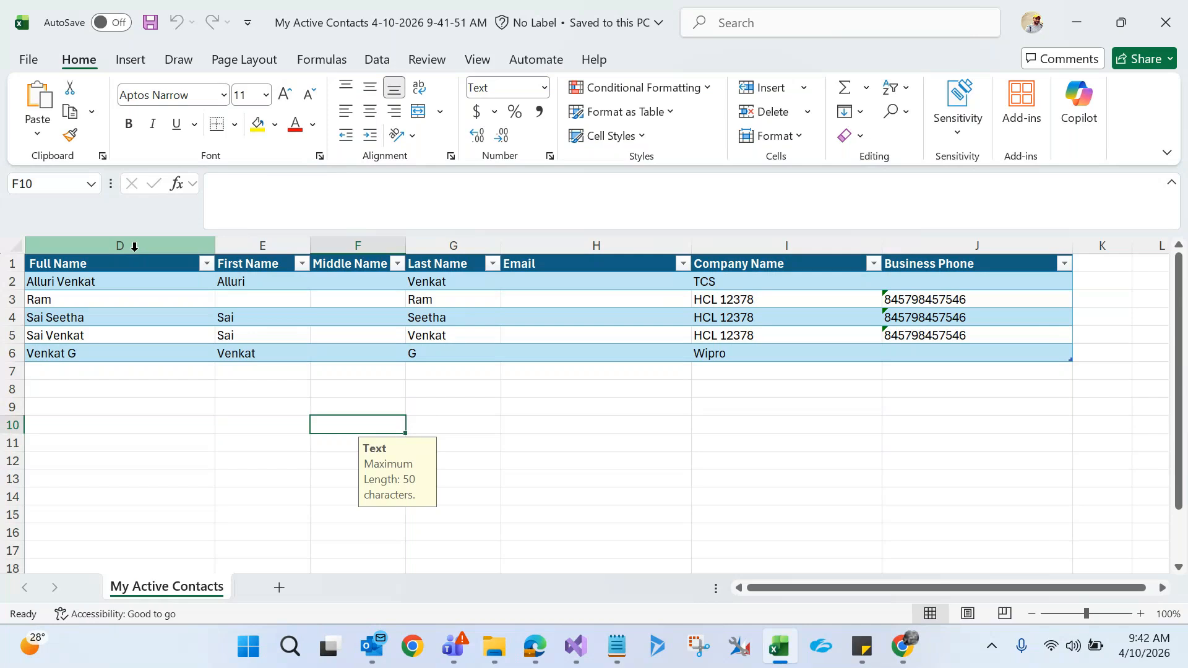
left_click(620, 444)
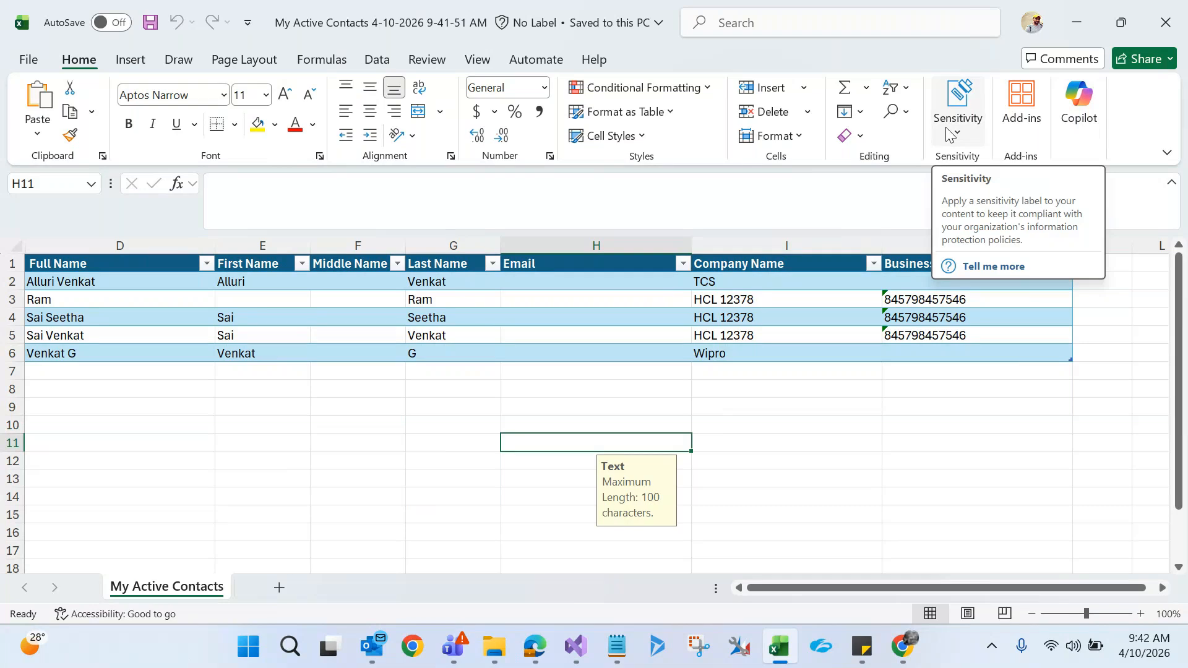
left_click(104, 423)
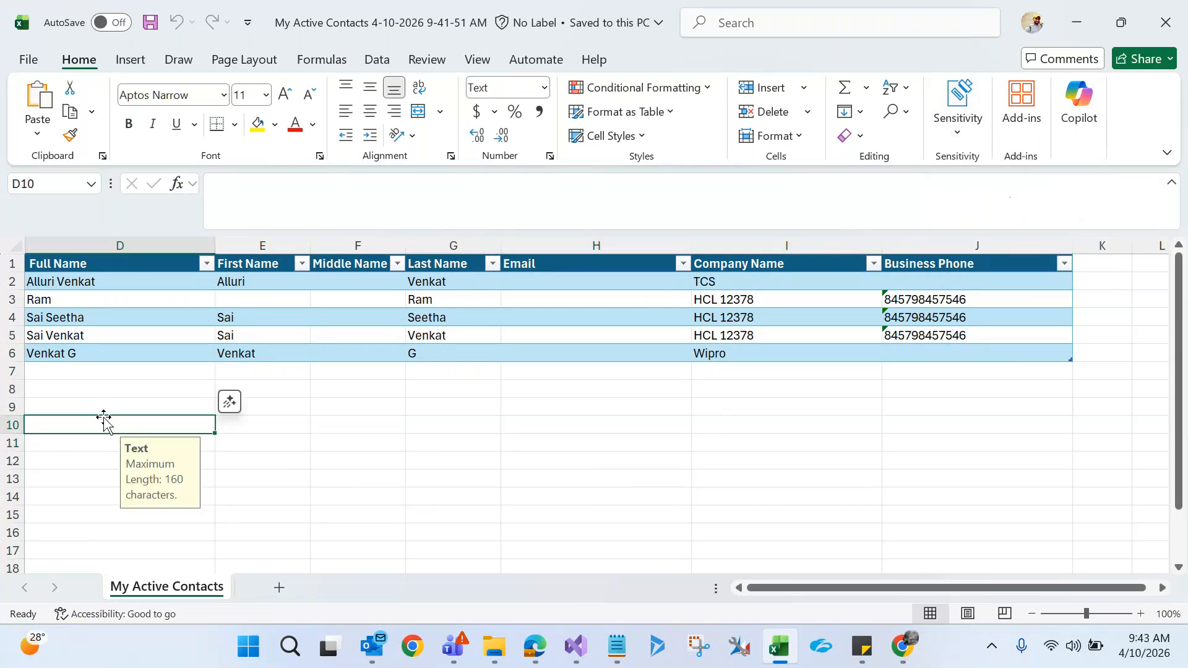
Save the contacts workbook in Downloads as CSV (Comma delimited), keeping only the active sheet, and close it.
left_click(32, 65)
left_click(73, 352)
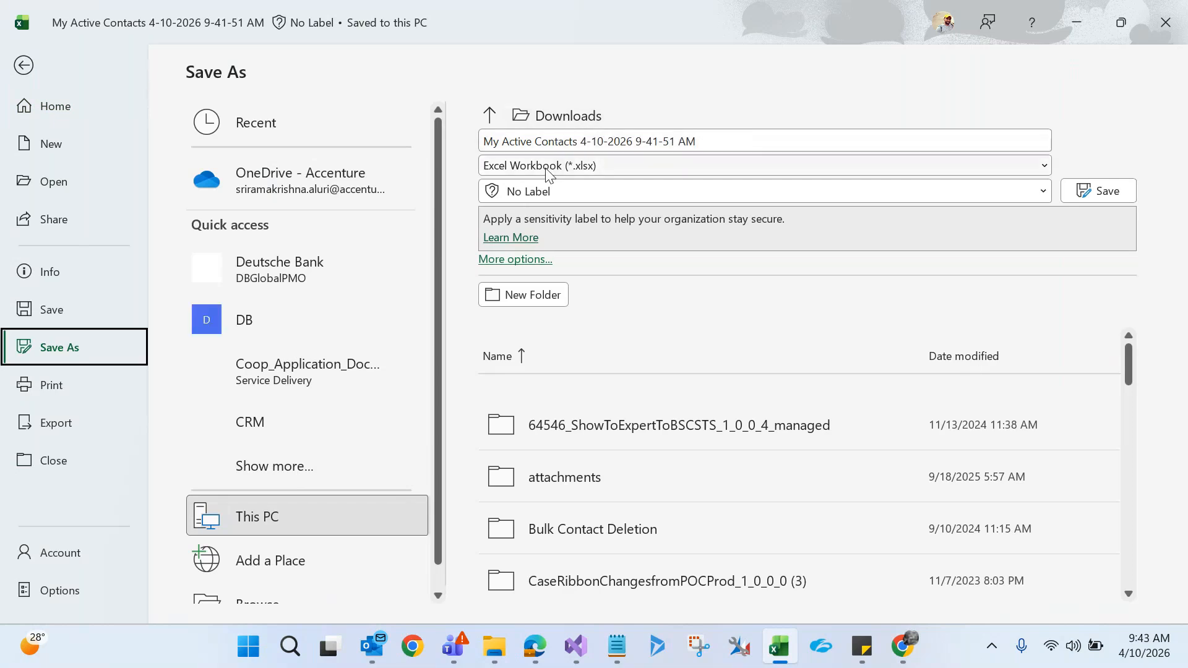
left_click(547, 171)
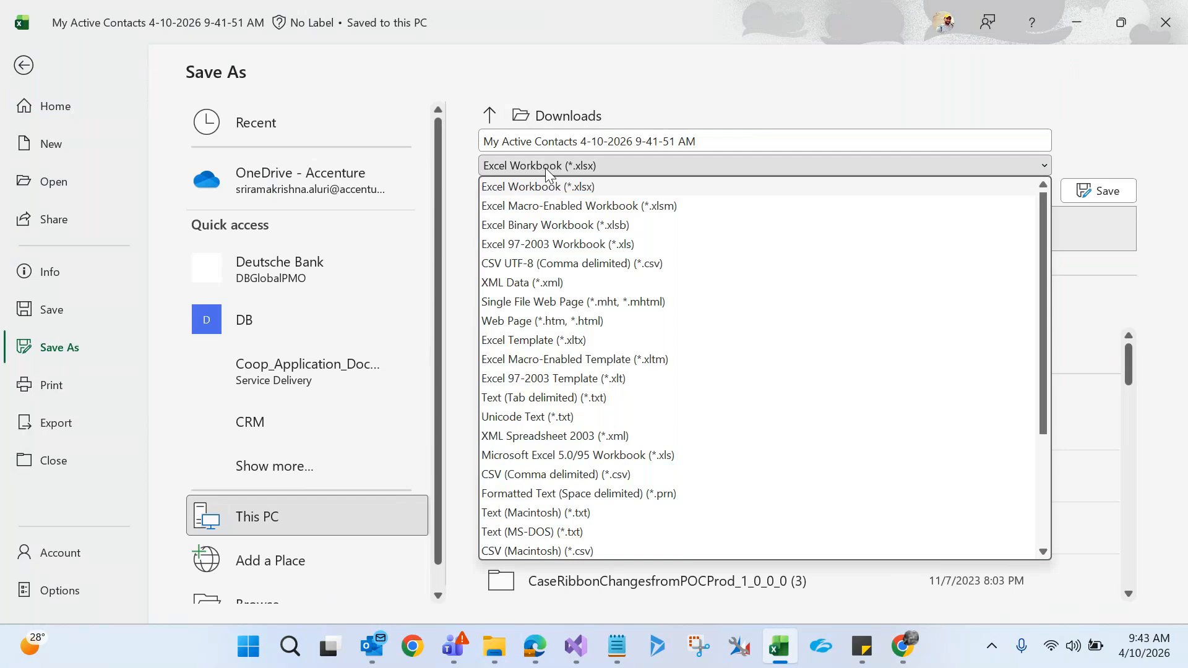
left_click(547, 475)
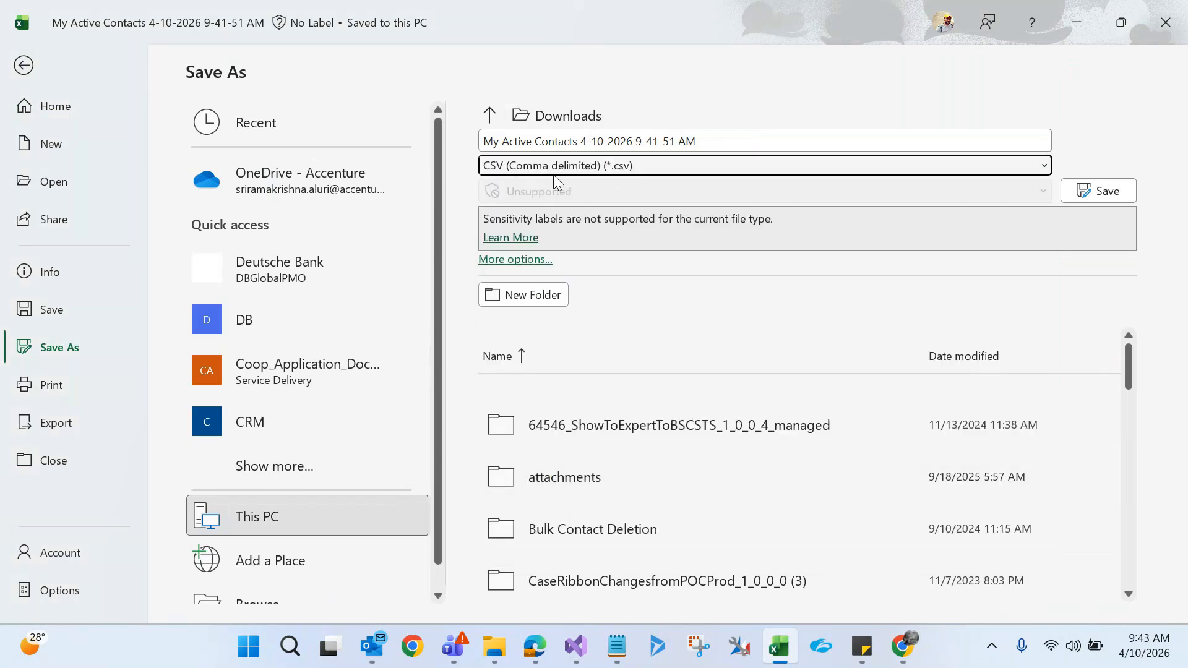
left_click(1101, 191)
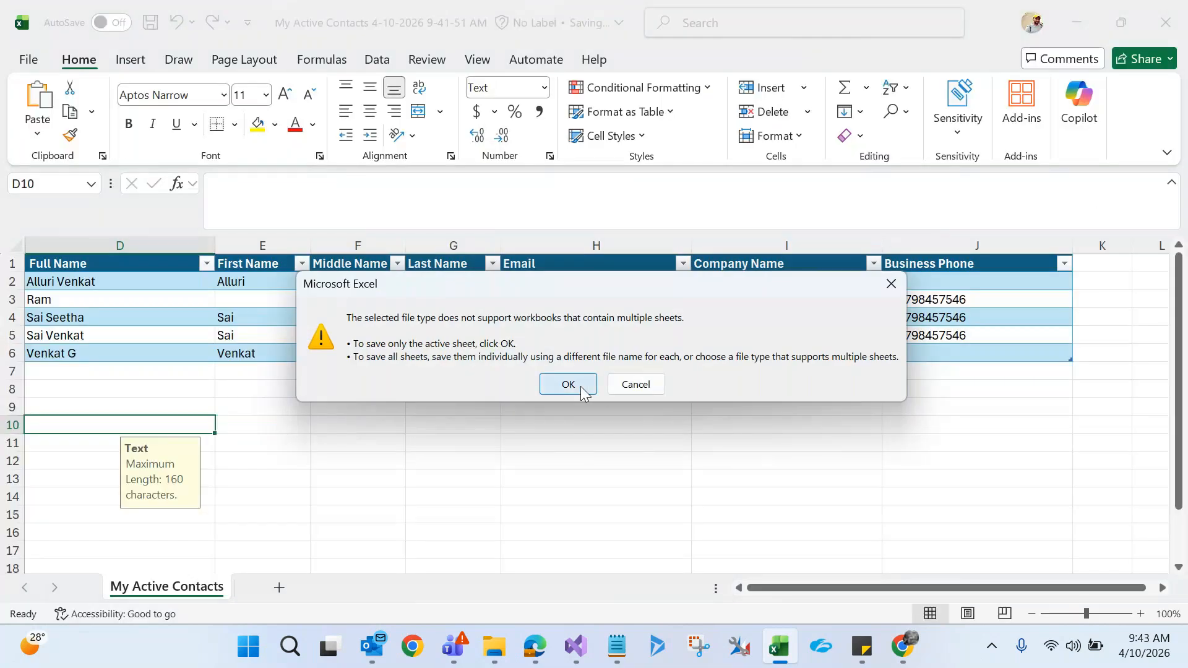
left_click(568, 384)
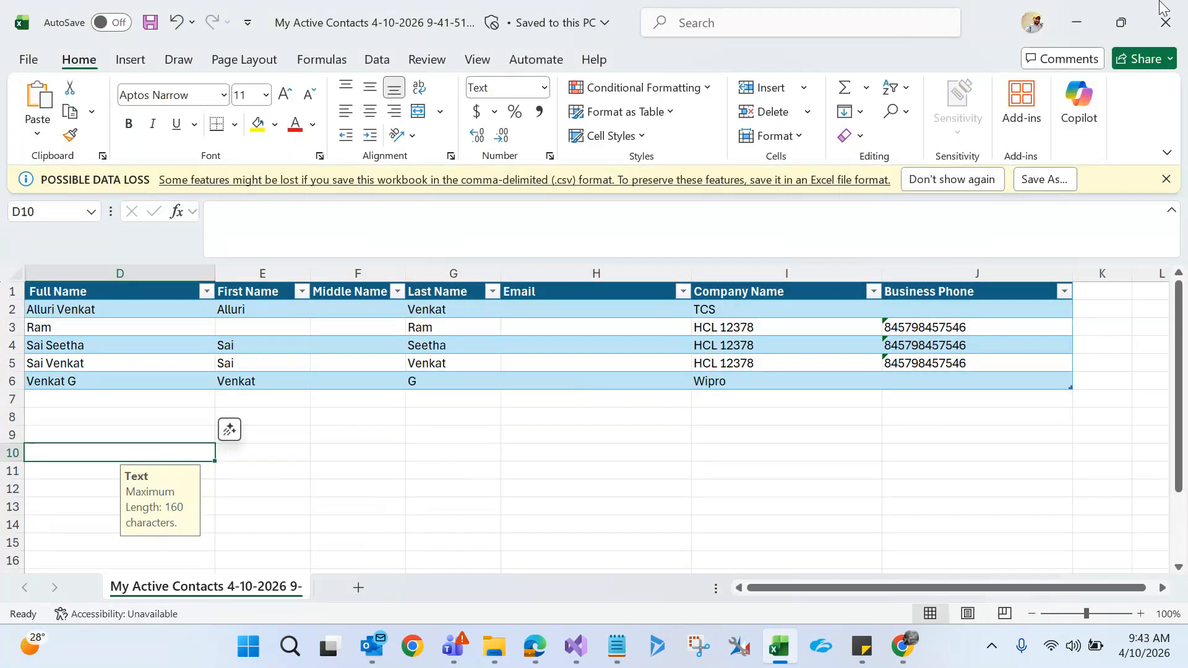
left_click(1168, 13)
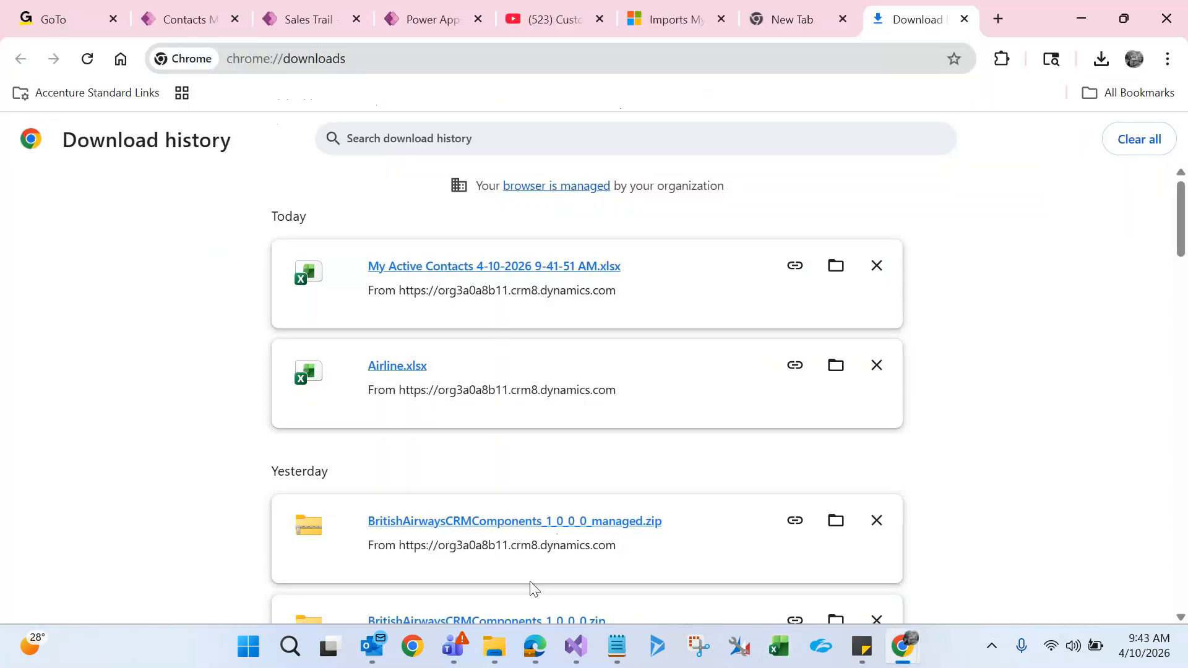
Open the My Active Contacts CSV file from the Downloads folder in Excel.
left_click(493, 650)
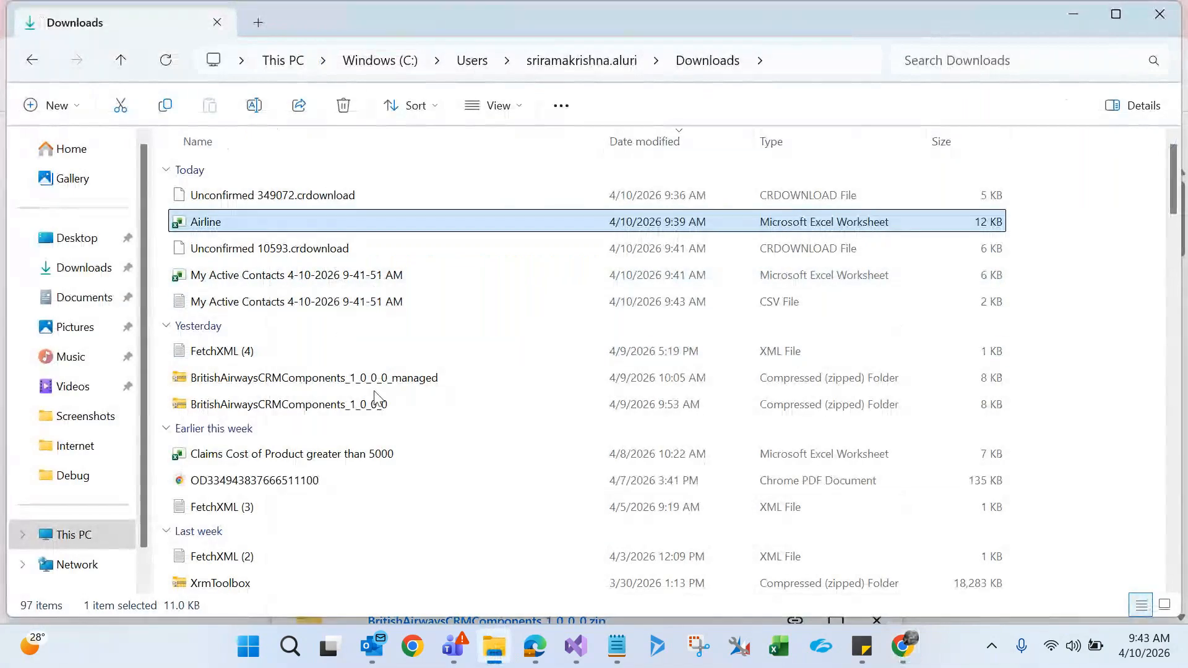
left_click(362, 298)
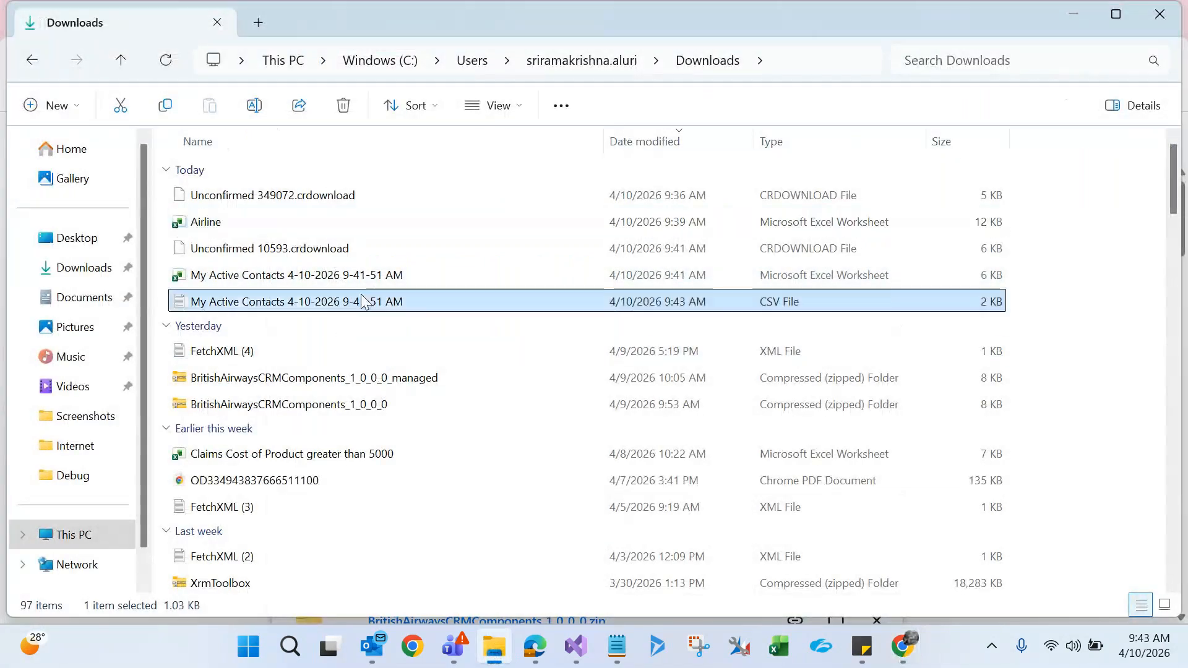
right_click(362, 298)
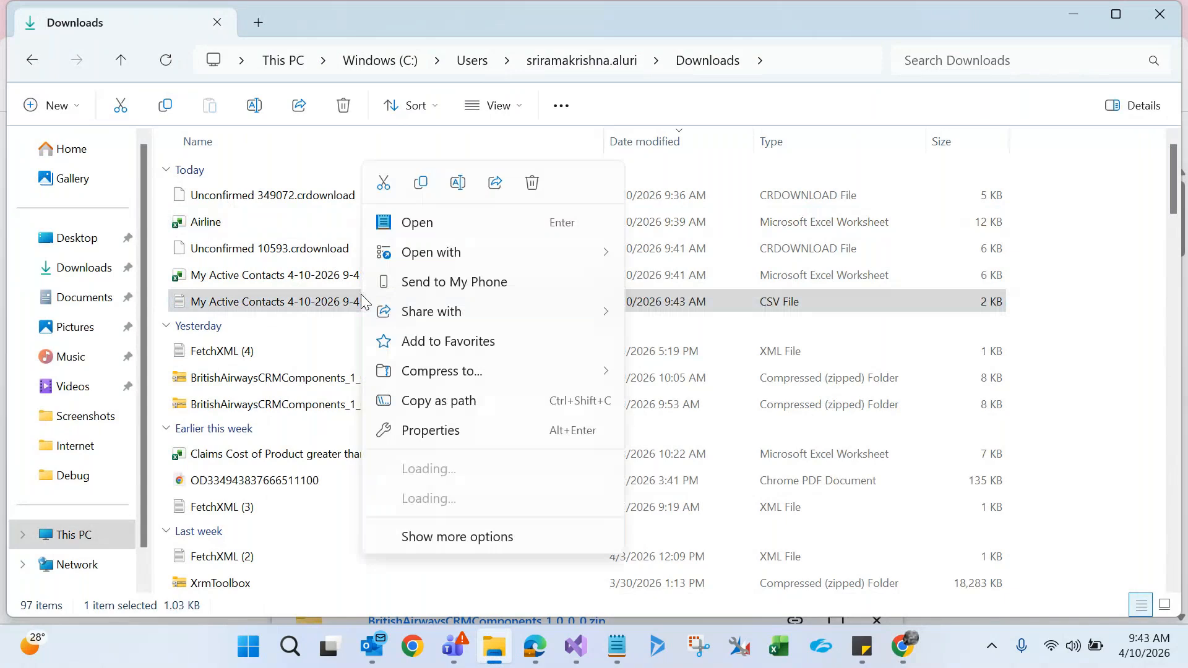
mouse_move(653, 257)
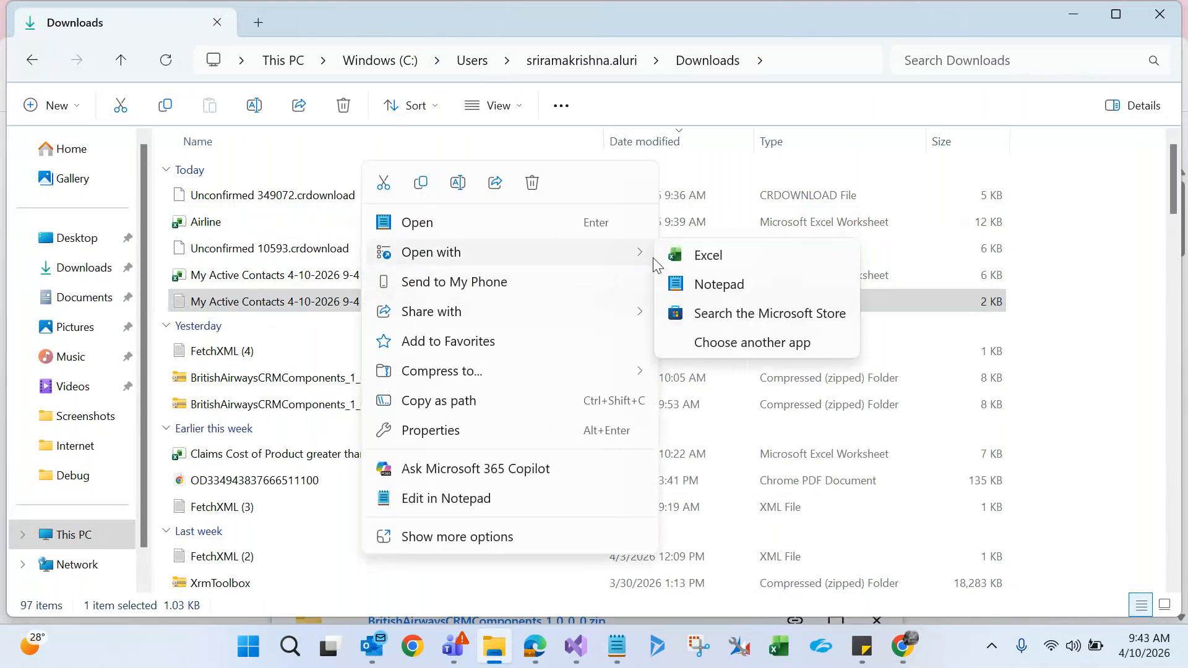
left_click(704, 252)
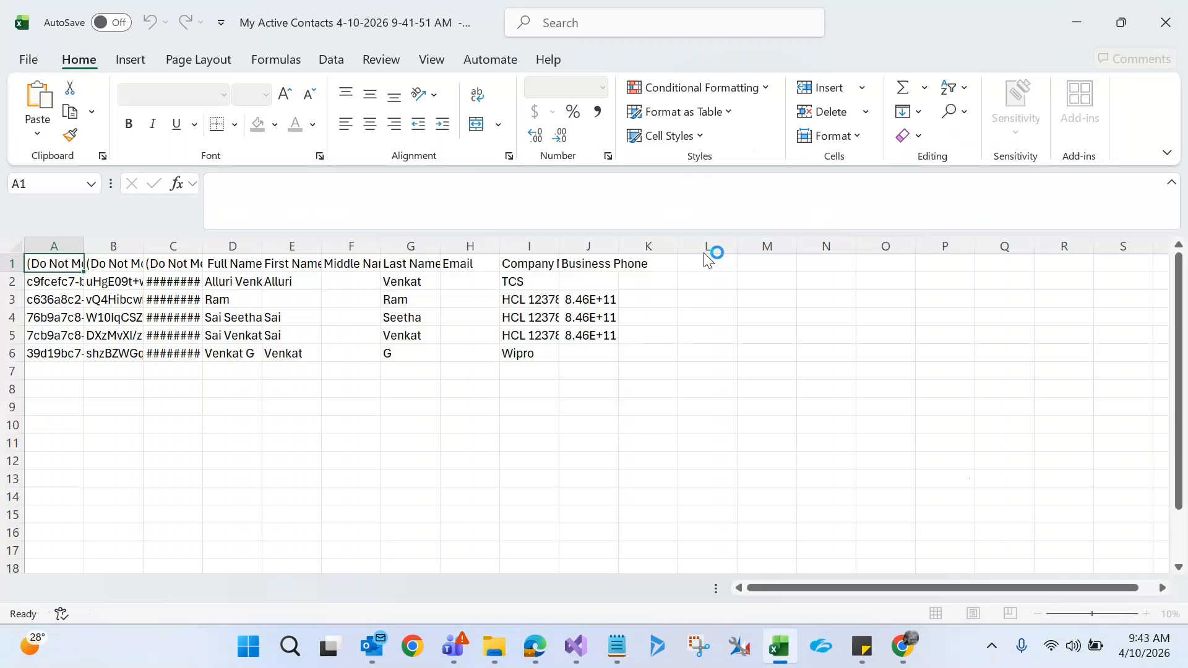
Widen columns A and B to inspect the contact ID and row checksum data, and close the CSV file.
left_click(233, 470)
left_click_drag(86, 274, 335, 274)
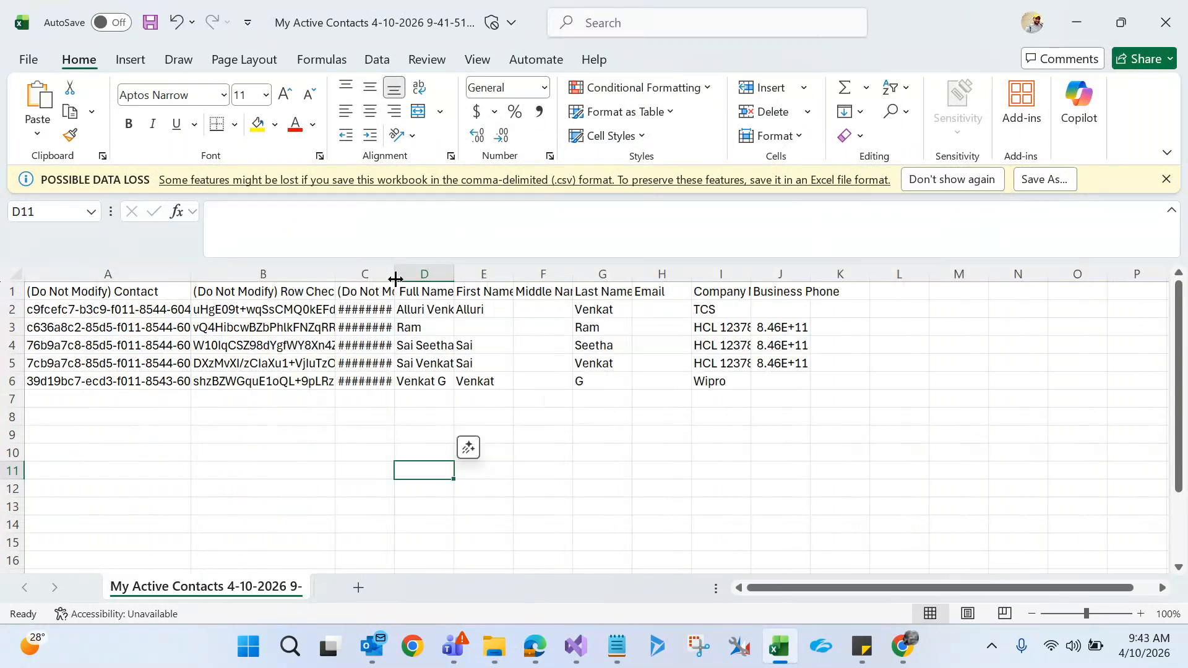
left_click(117, 311)
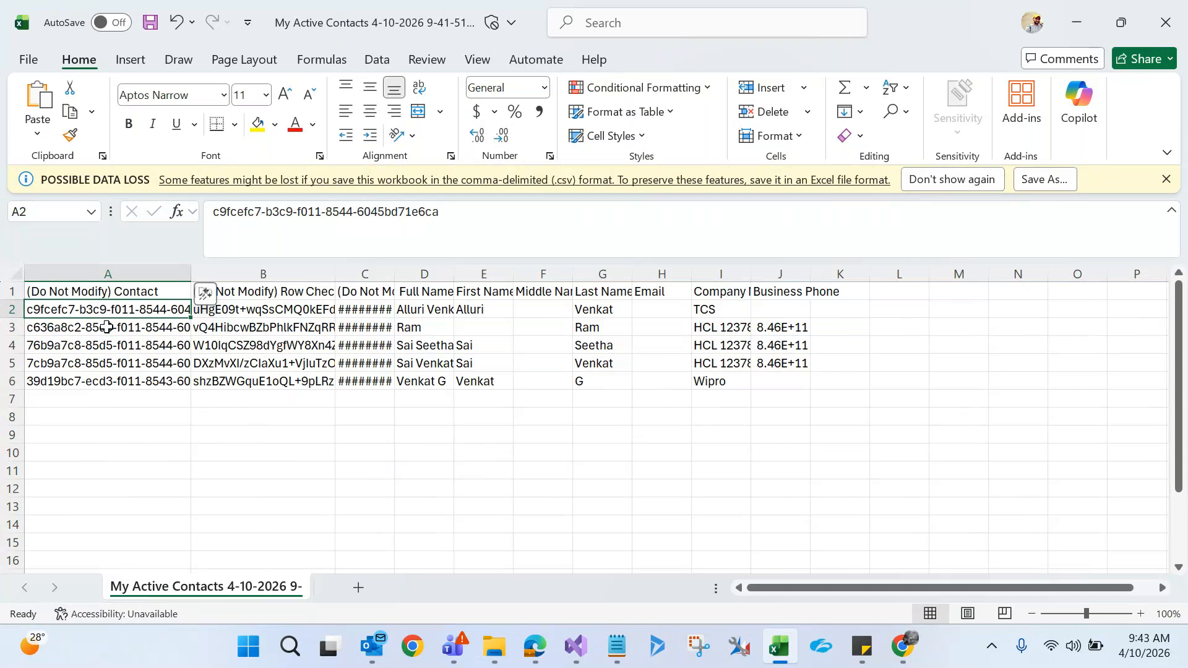
mouse_move(781, 648)
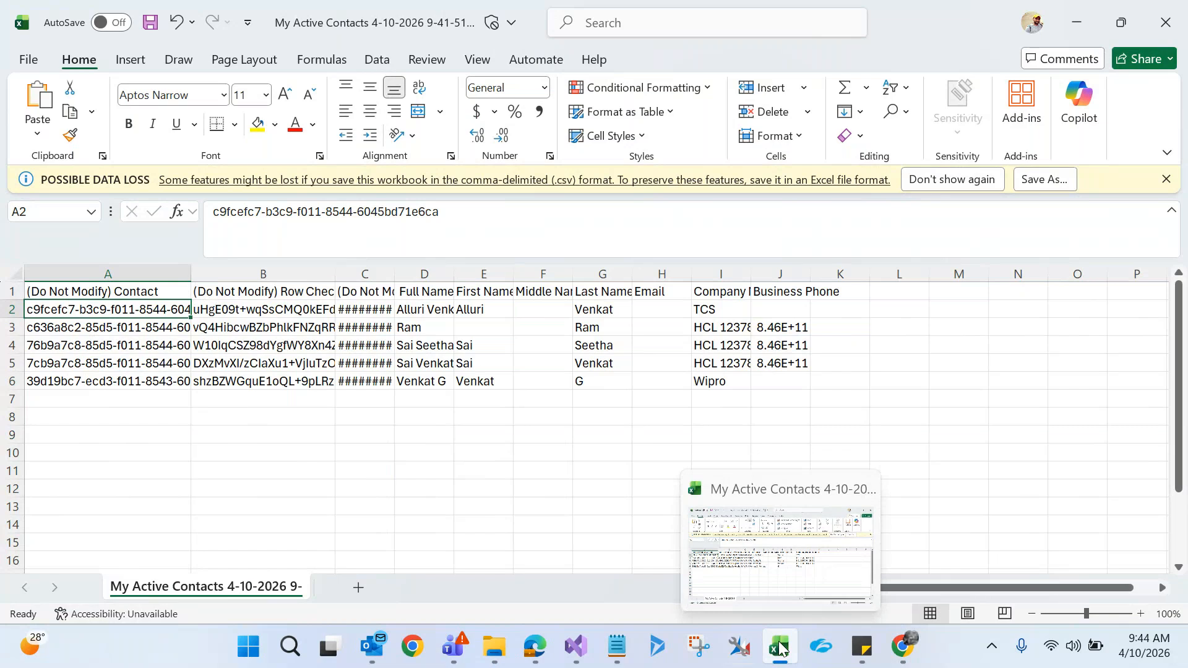
left_click(1168, 38)
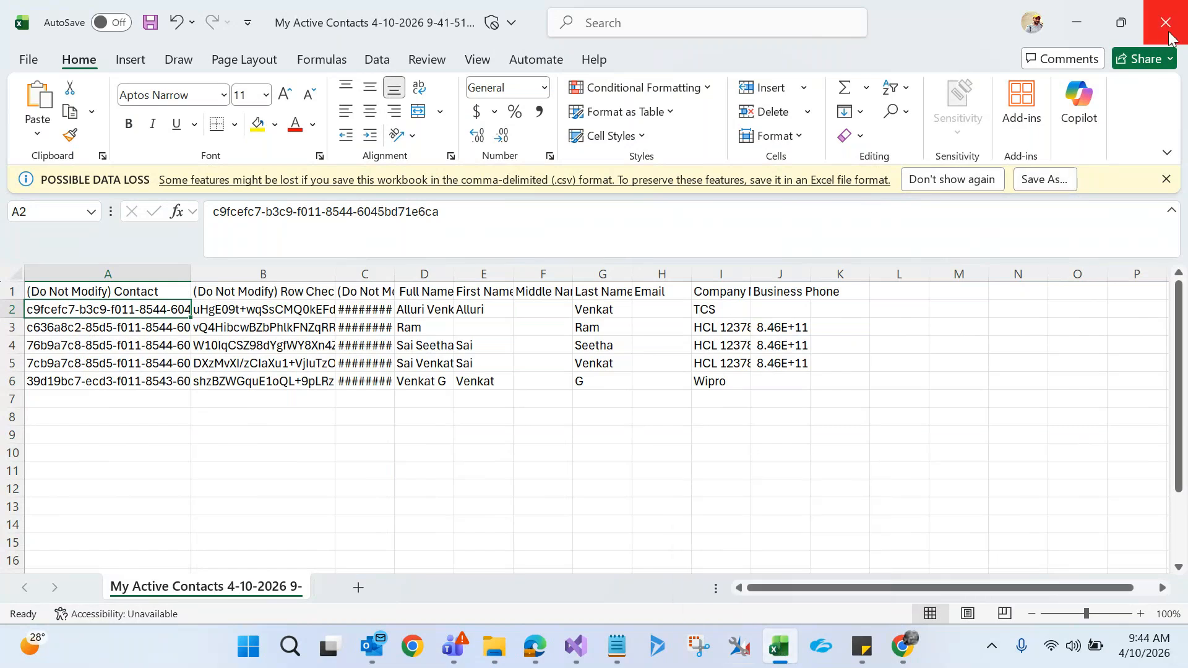
left_click(664, 575)
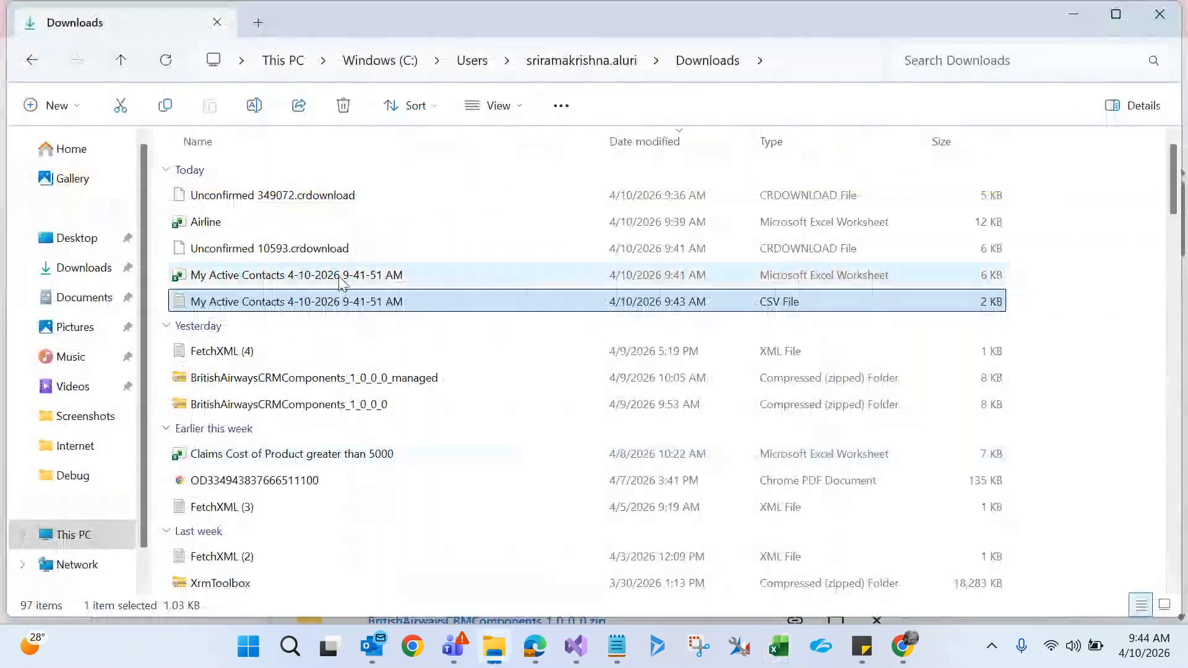
Reopen the My Active Contacts Excel workbook from Downloads and select First Name cell E2.
left_click(337, 277)
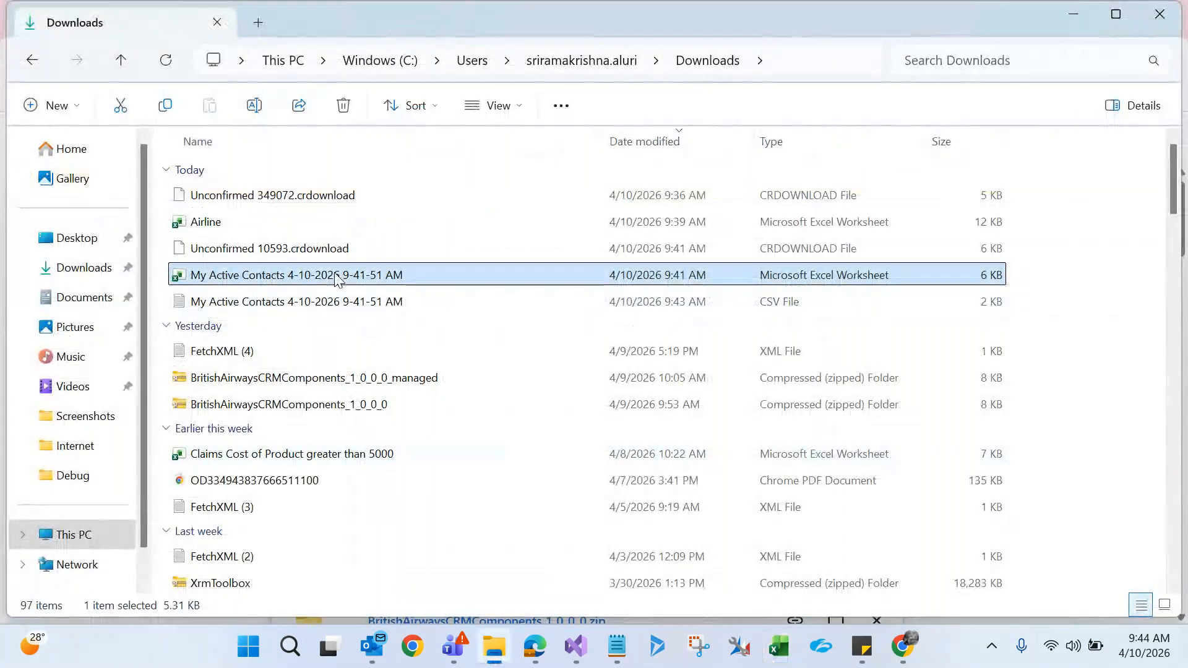
double_click(337, 277)
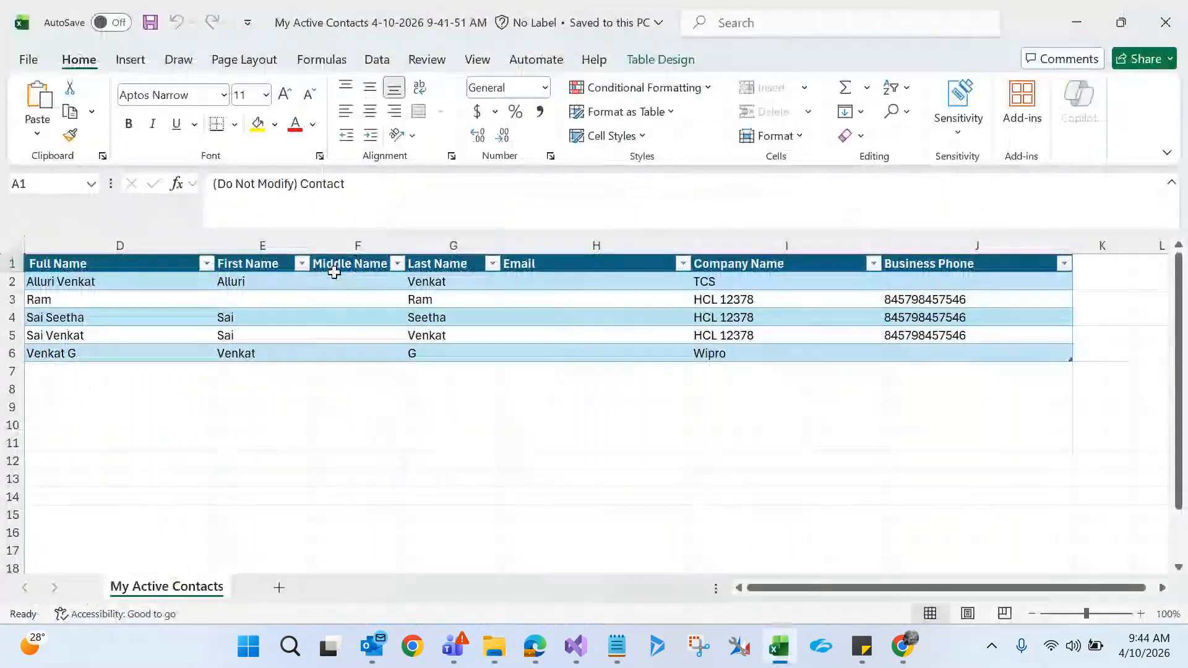
left_click(300, 388)
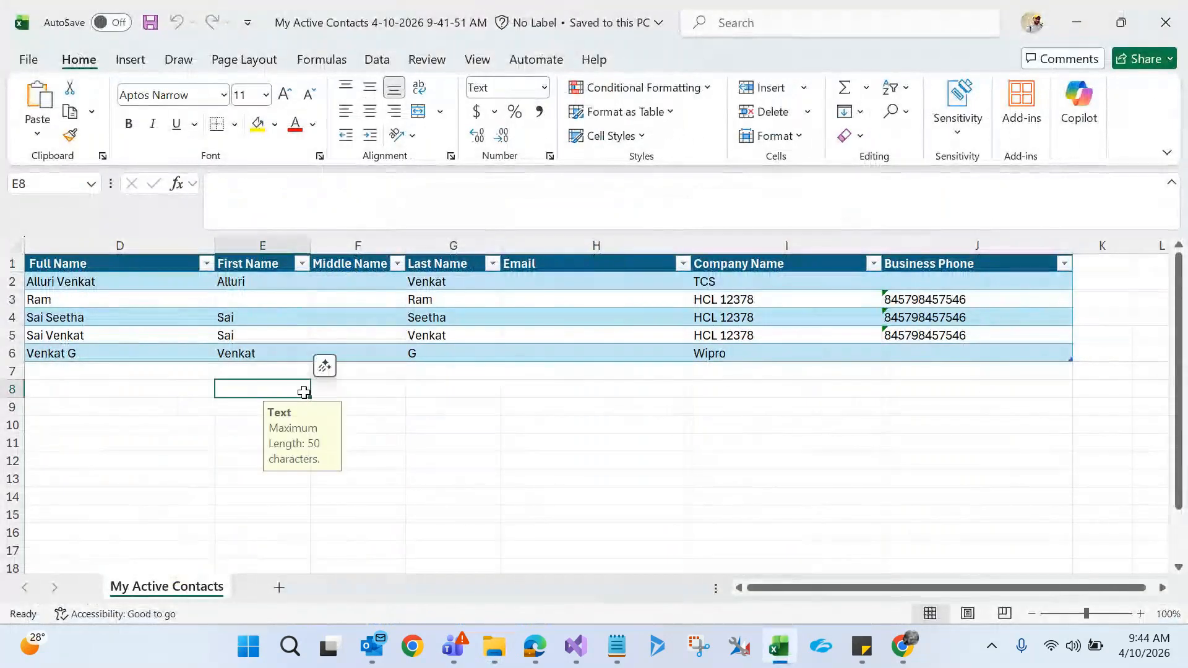
left_click(255, 287)
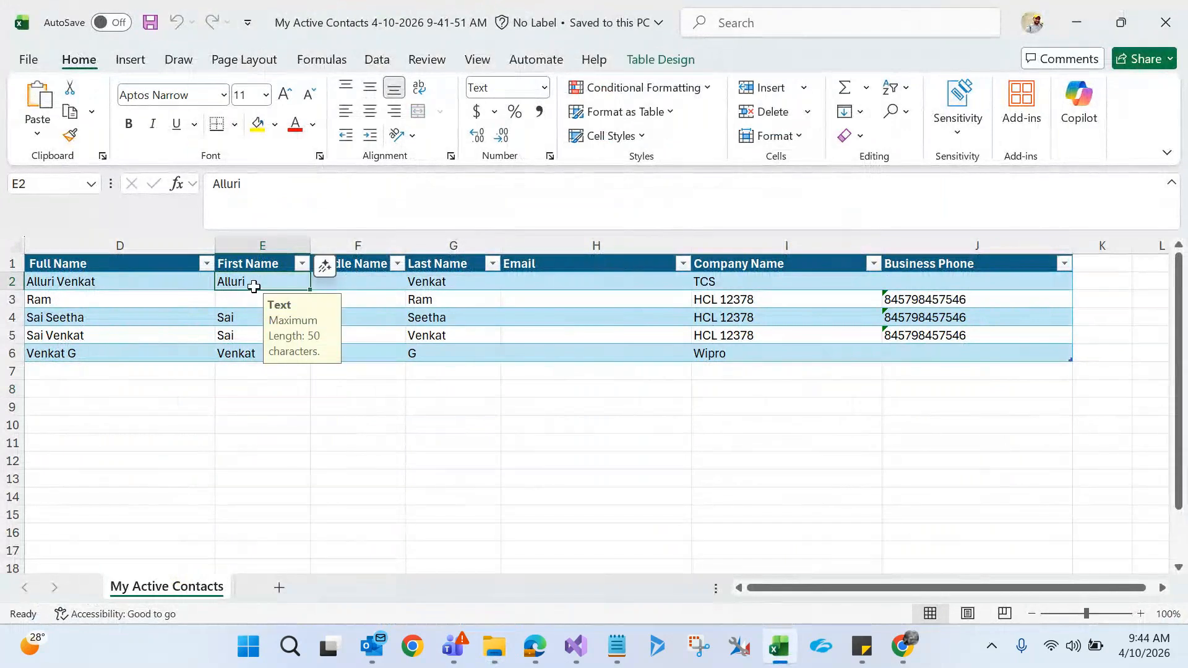
Shorten the First Name in cell E2 to A and enter P in First Name cell E3.
double_click(255, 286)
key("BackSpace")
key("BackSpace")
key("BackSpace")
key("BackSpace")
key("BackSpace")
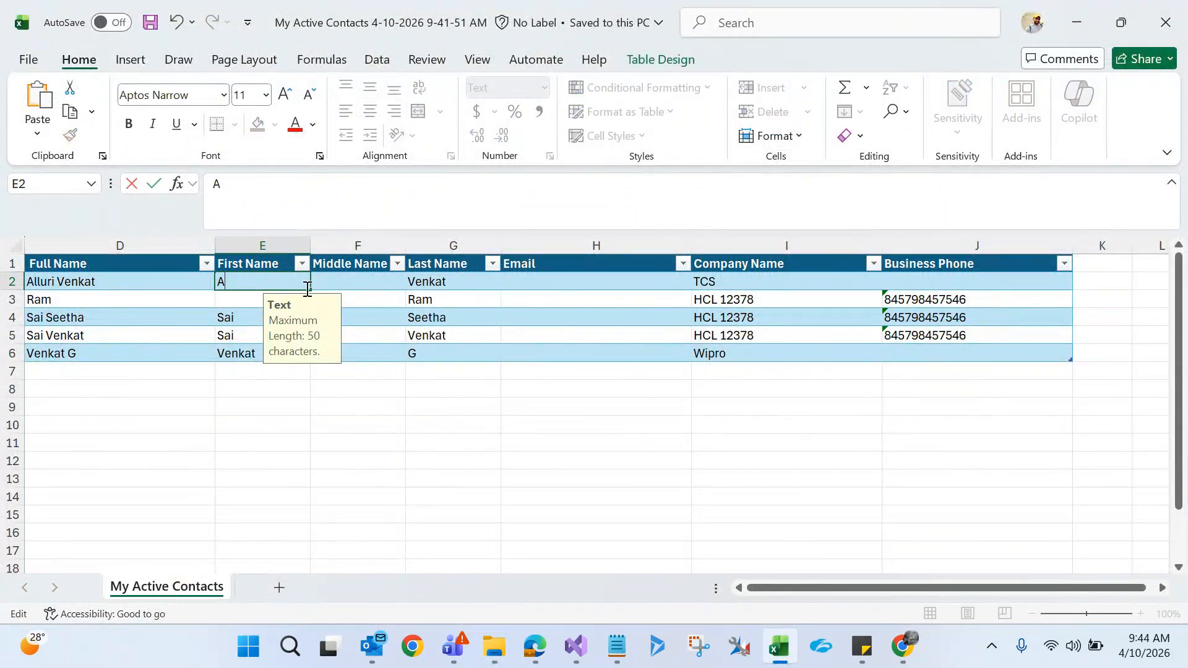
left_click(440, 282)
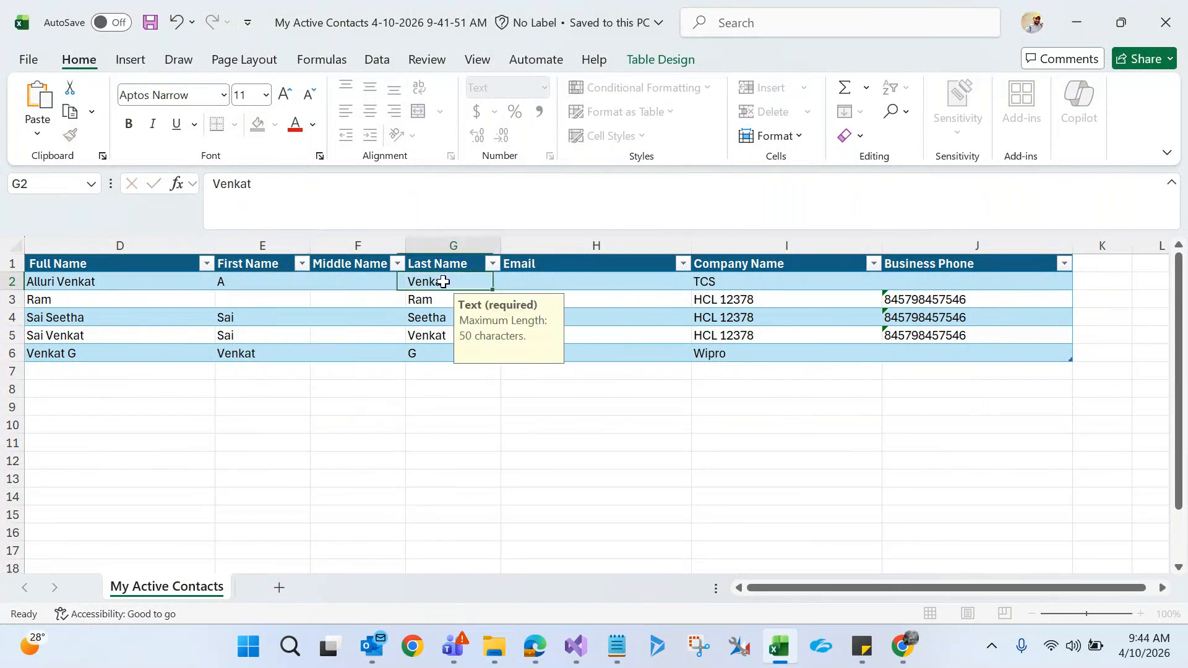
left_click(240, 300)
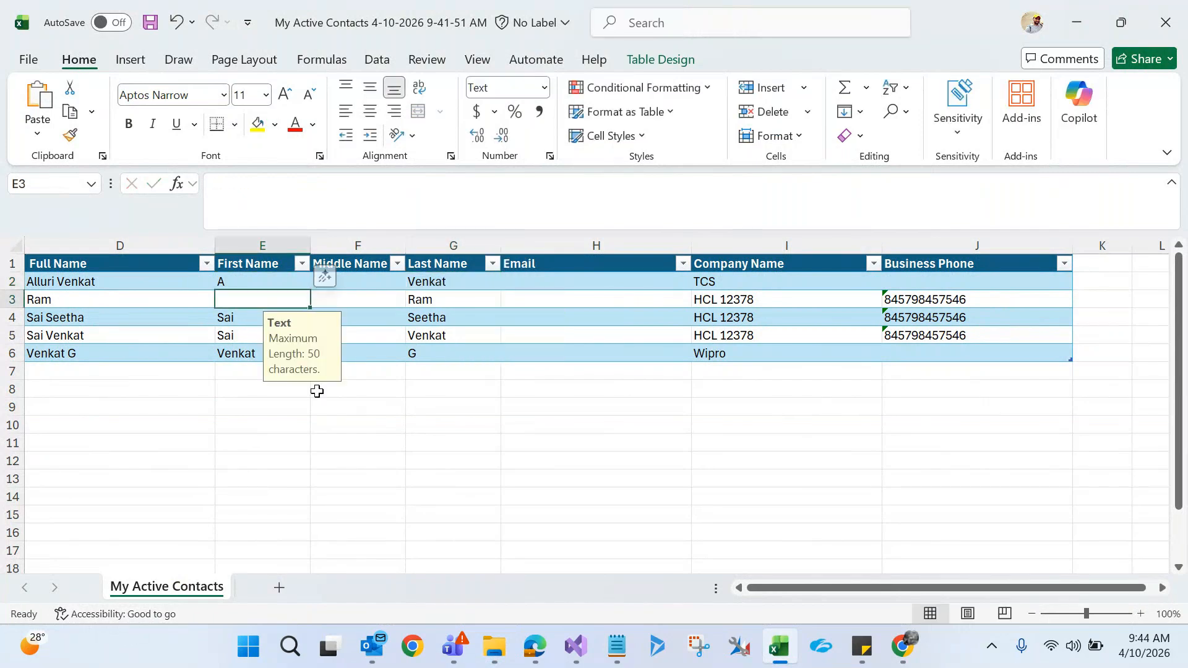
type("P")
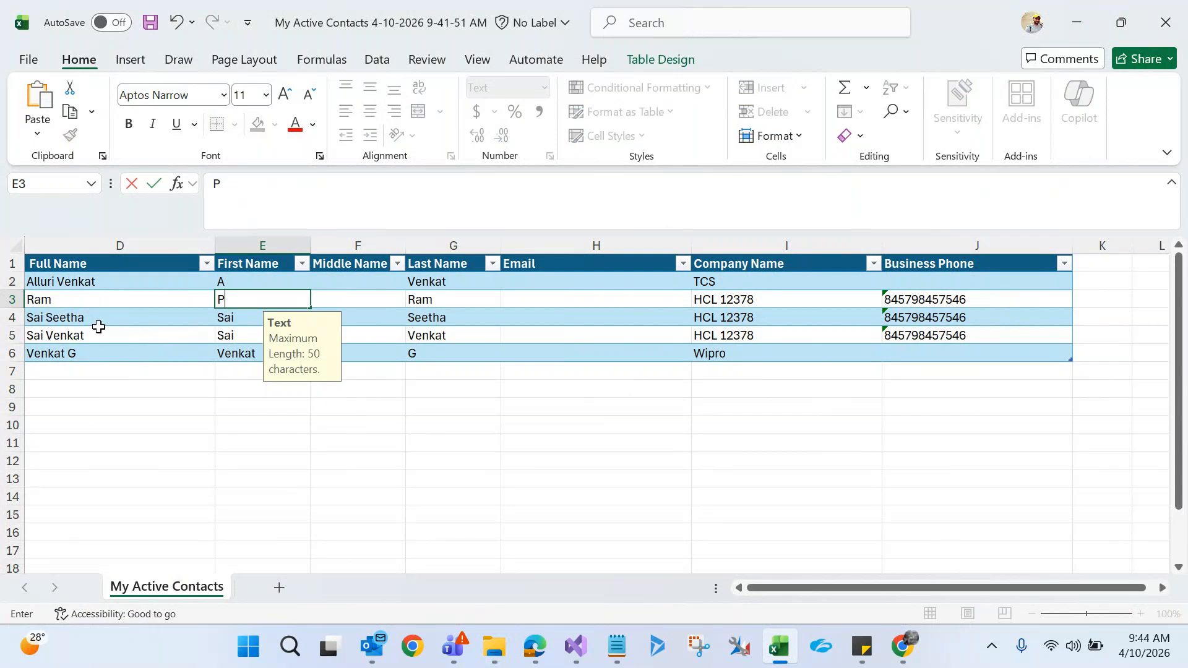
left_click(229, 318)
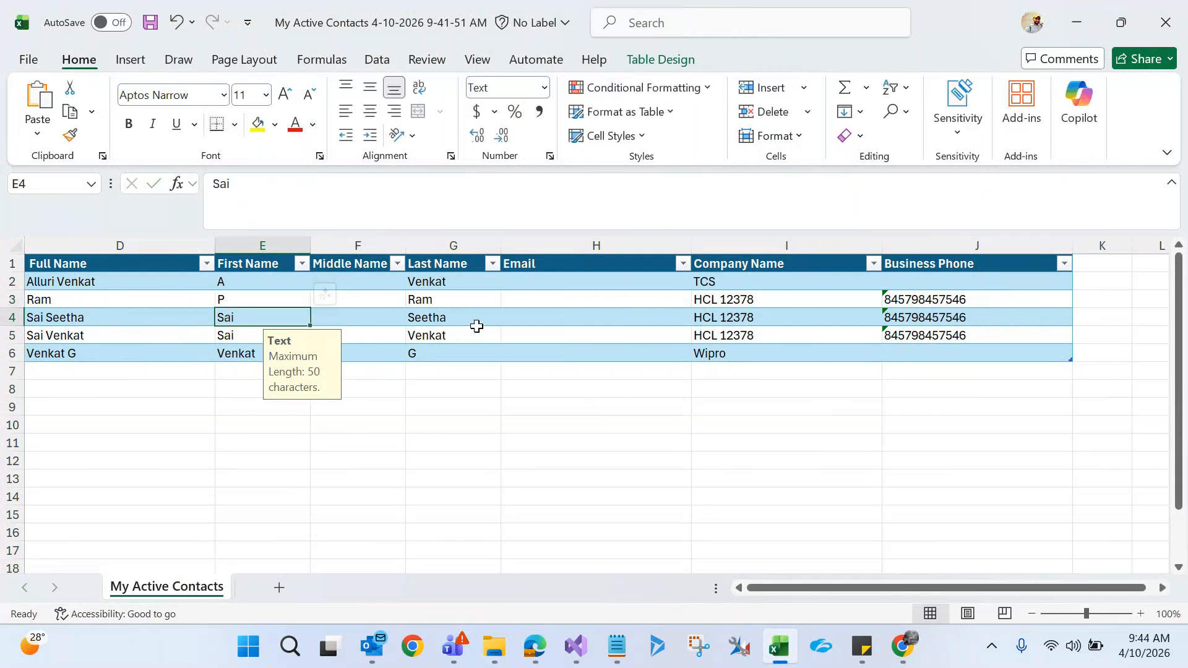
key("BackSpace")
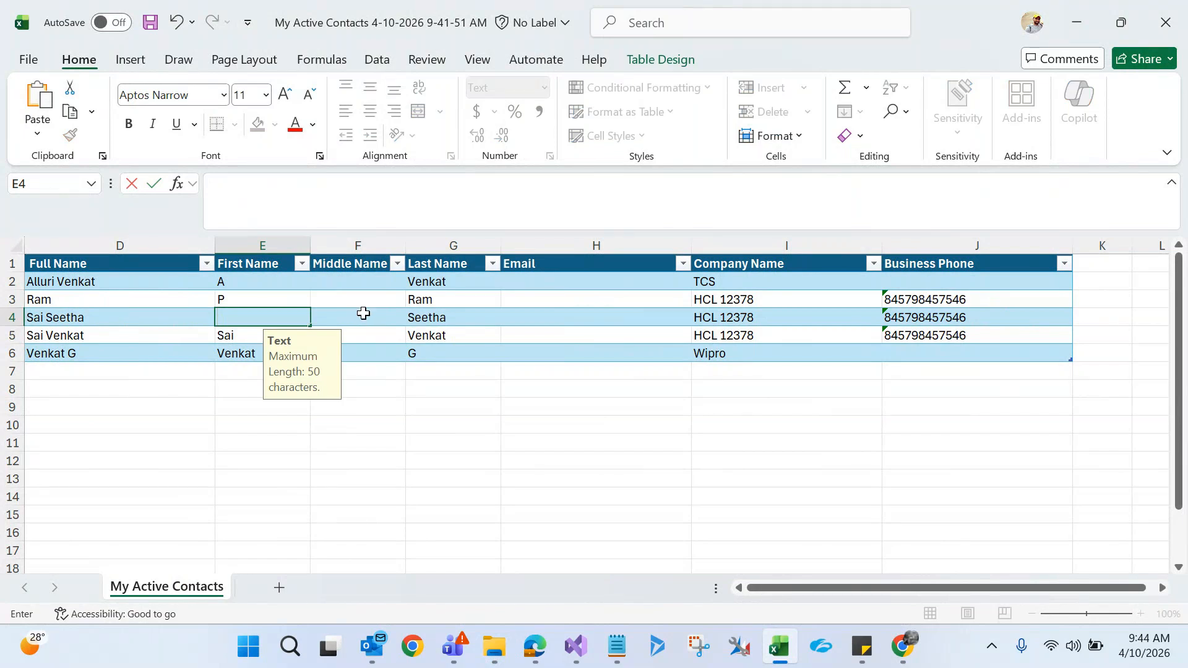
type("D")
key("ctrl+Return")
left_click(254, 332)
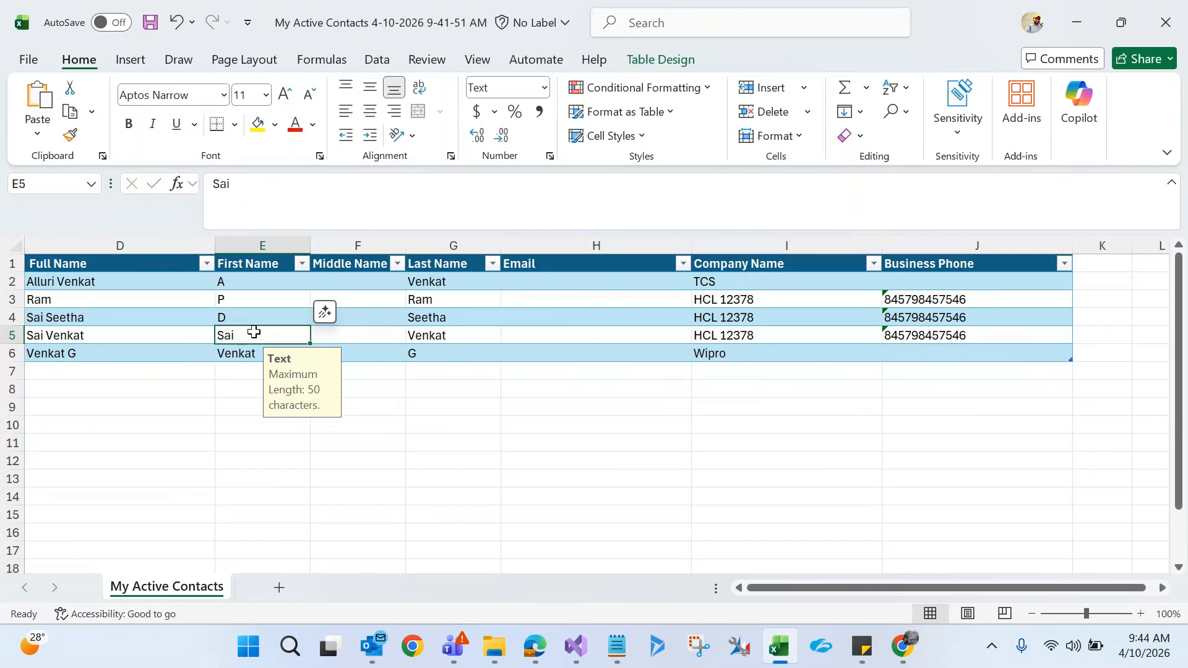
key("ctrl+z")
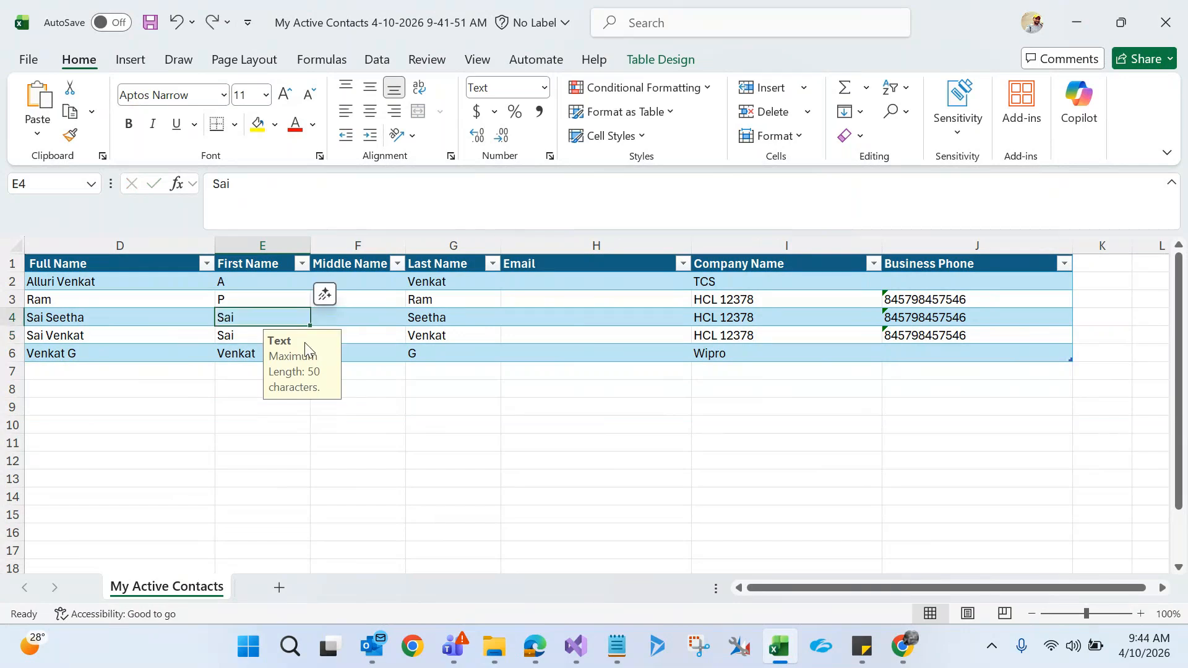
left_click(241, 338)
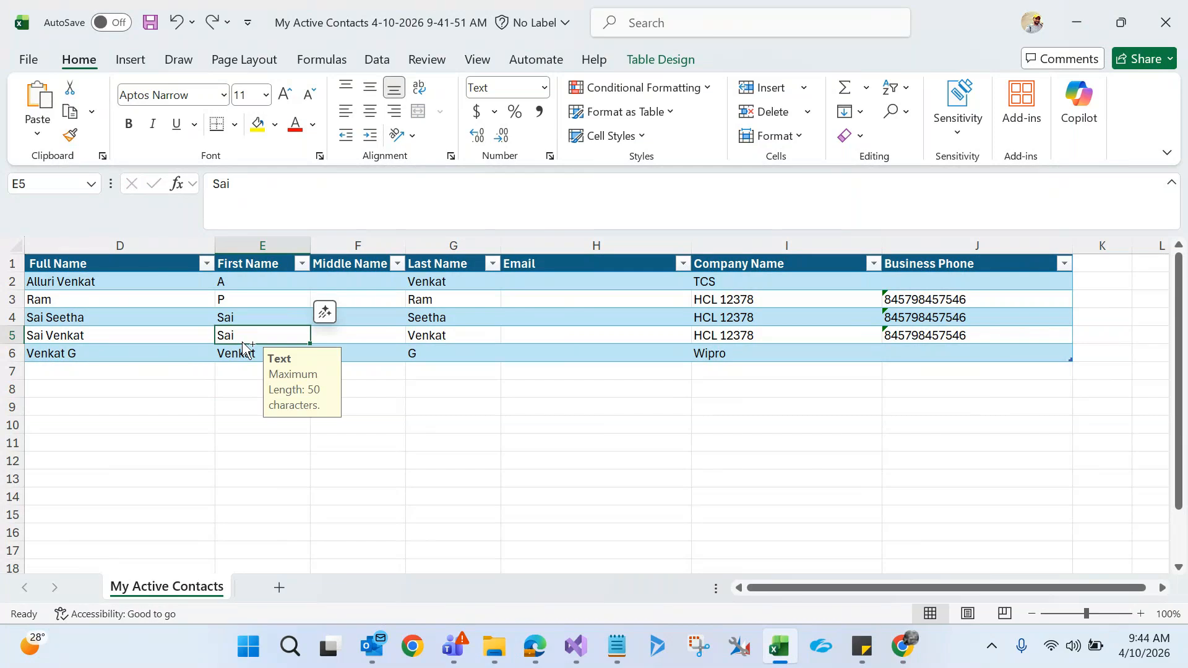
Fill First Name cell E4 with the value P from the cell above.
left_click(240, 320)
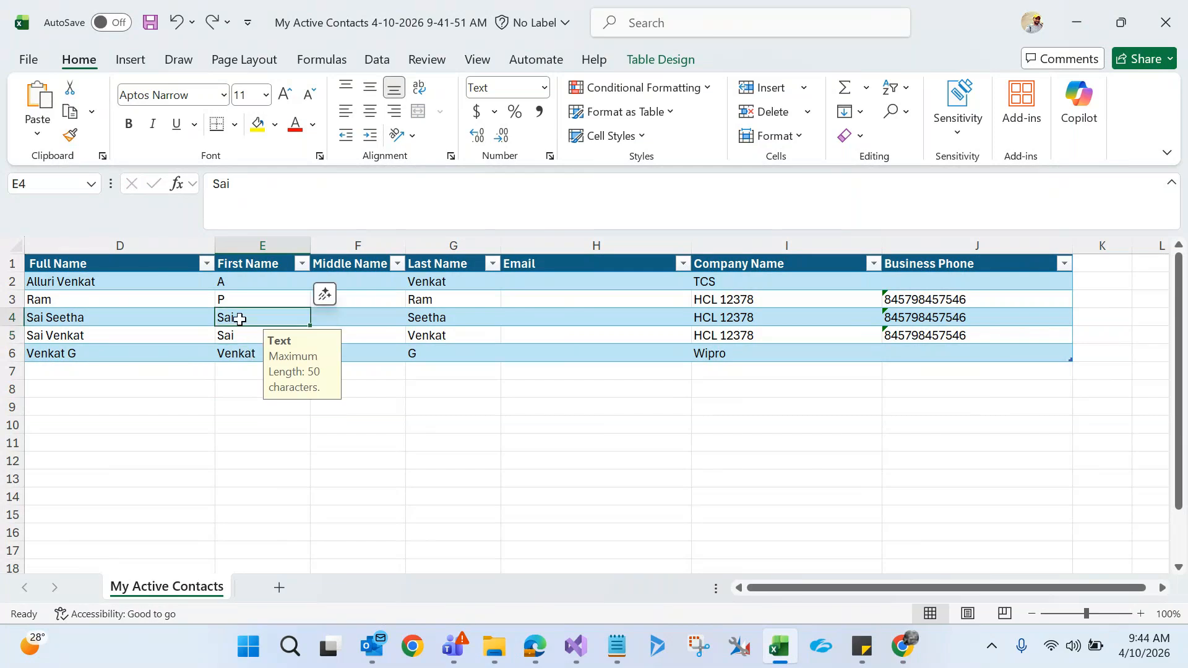
key("ctrl+d")
Copy the first name in E5 over Last Name cell G5 and set E5 to M.
left_click(233, 338)
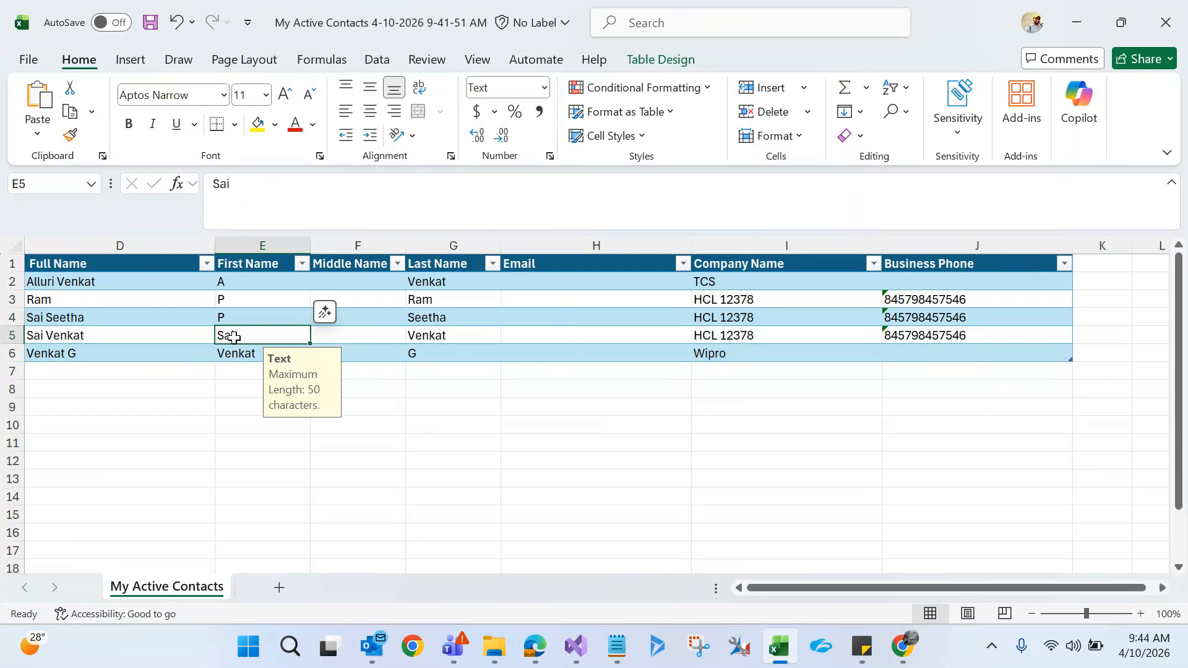
key("ctrl+c")
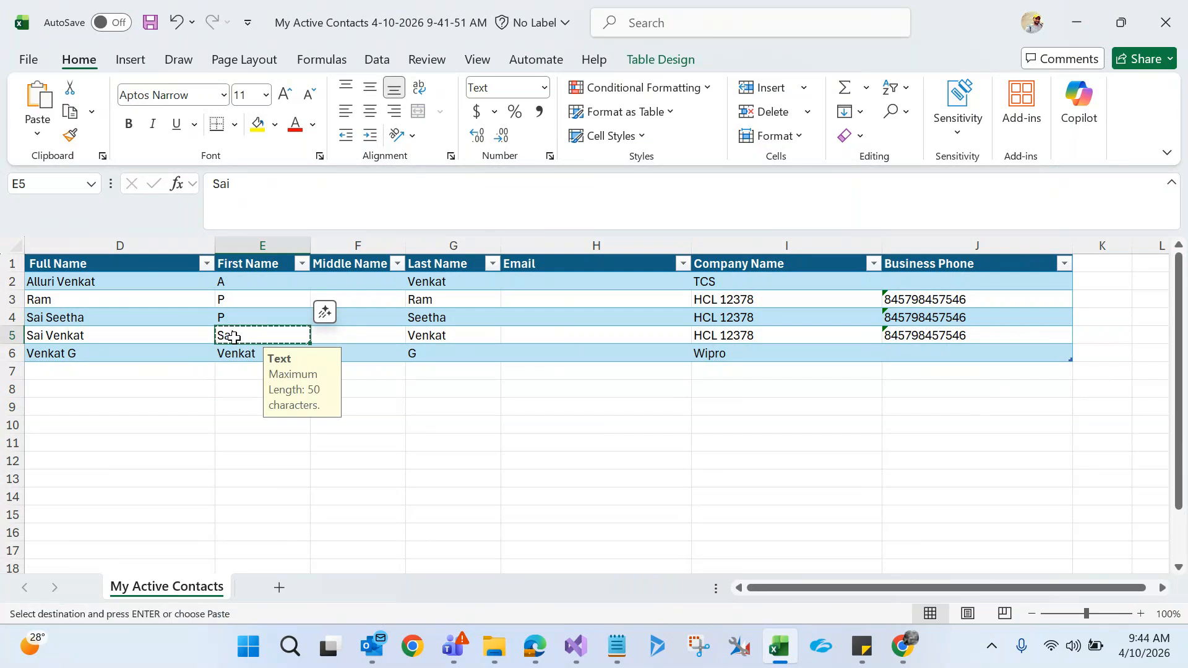
left_click(451, 339)
key("ctrl+v")
left_click(329, 336)
double_click(290, 336)
type("M")
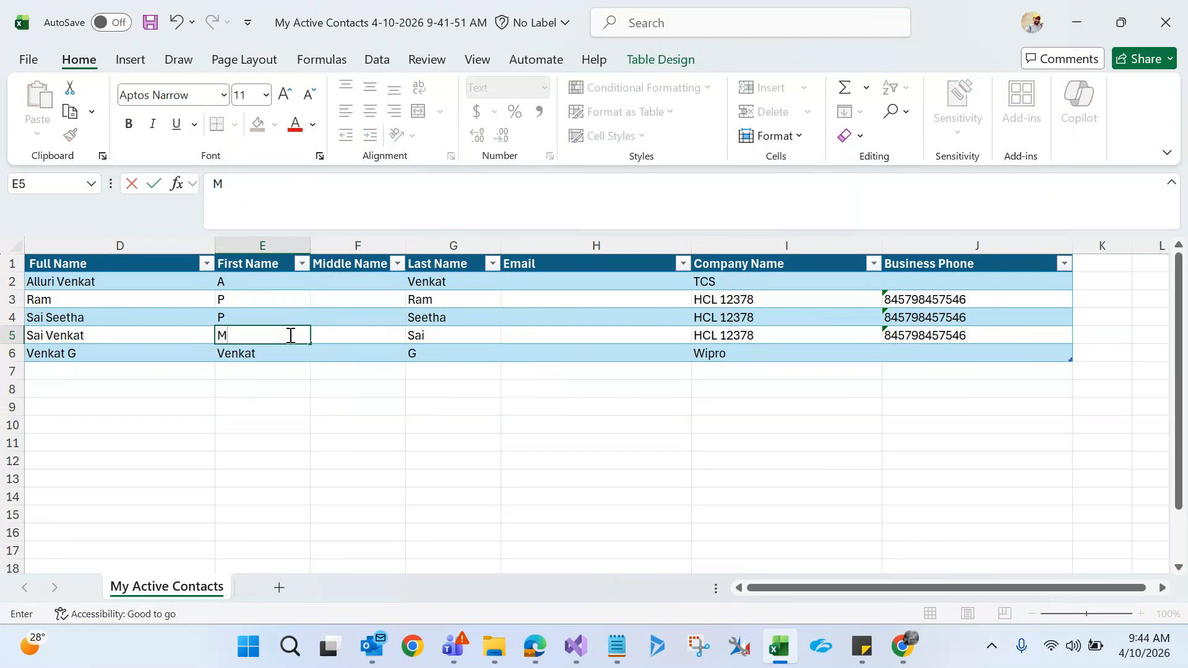
Replace the contact's last name in G6 with a new one and set First Name cell E6 to V.
left_click(269, 353)
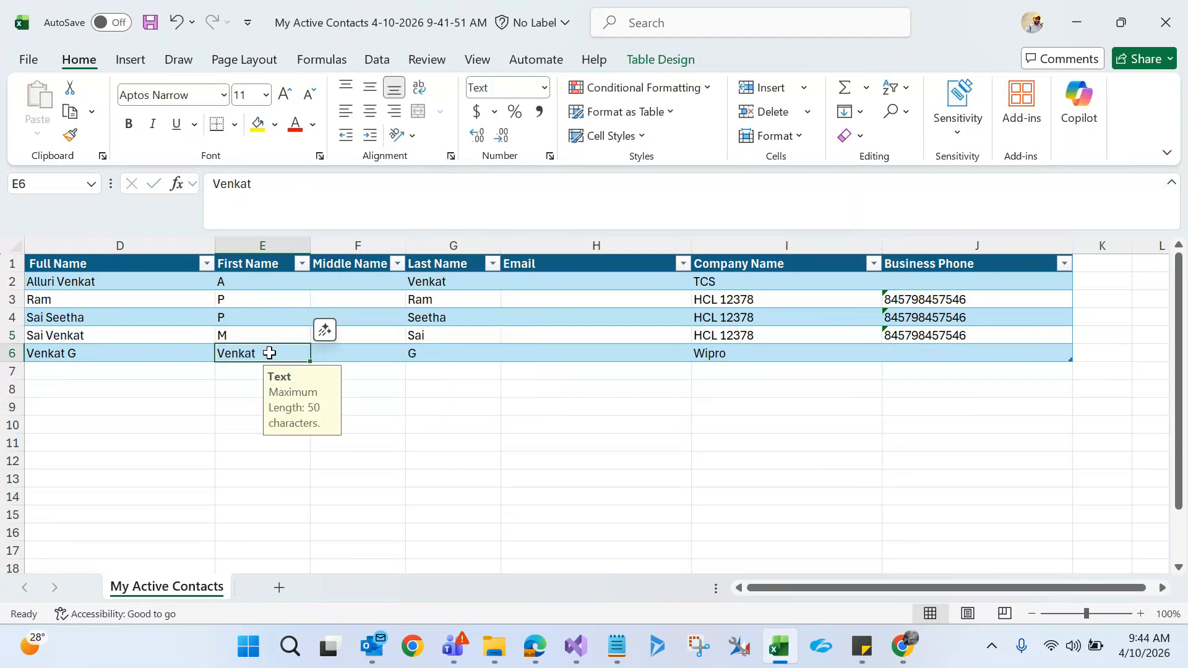
key("Delete")
left_click(448, 351)
key("BackSpace")
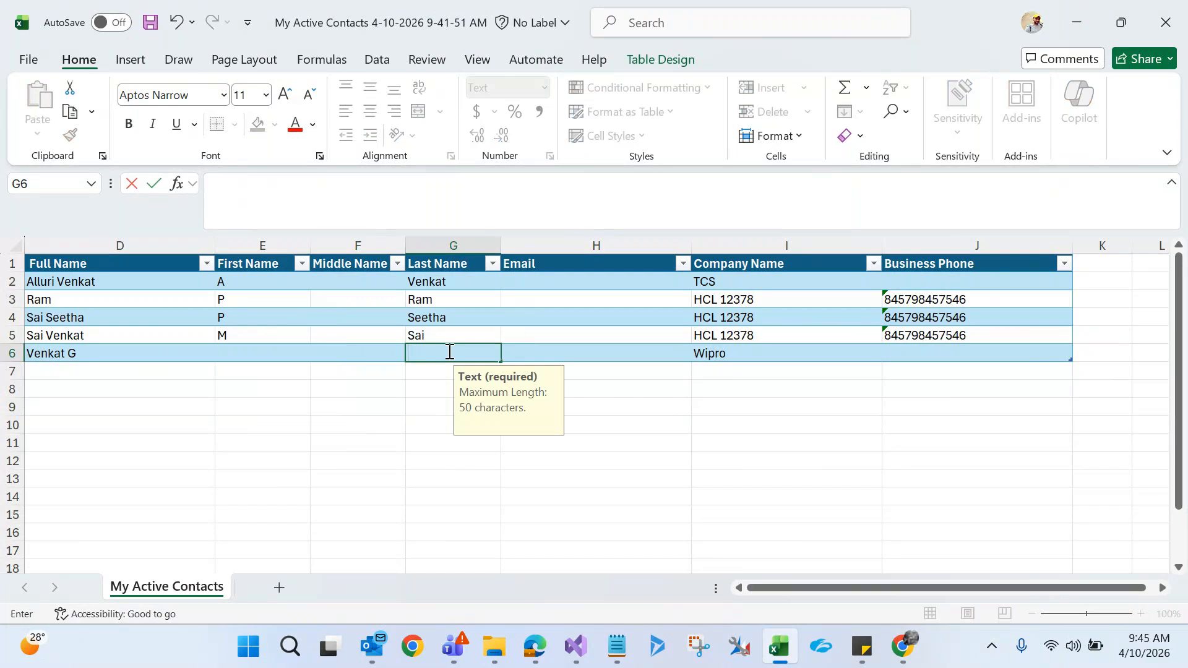
type("Sruthi")
left_click(268, 356)
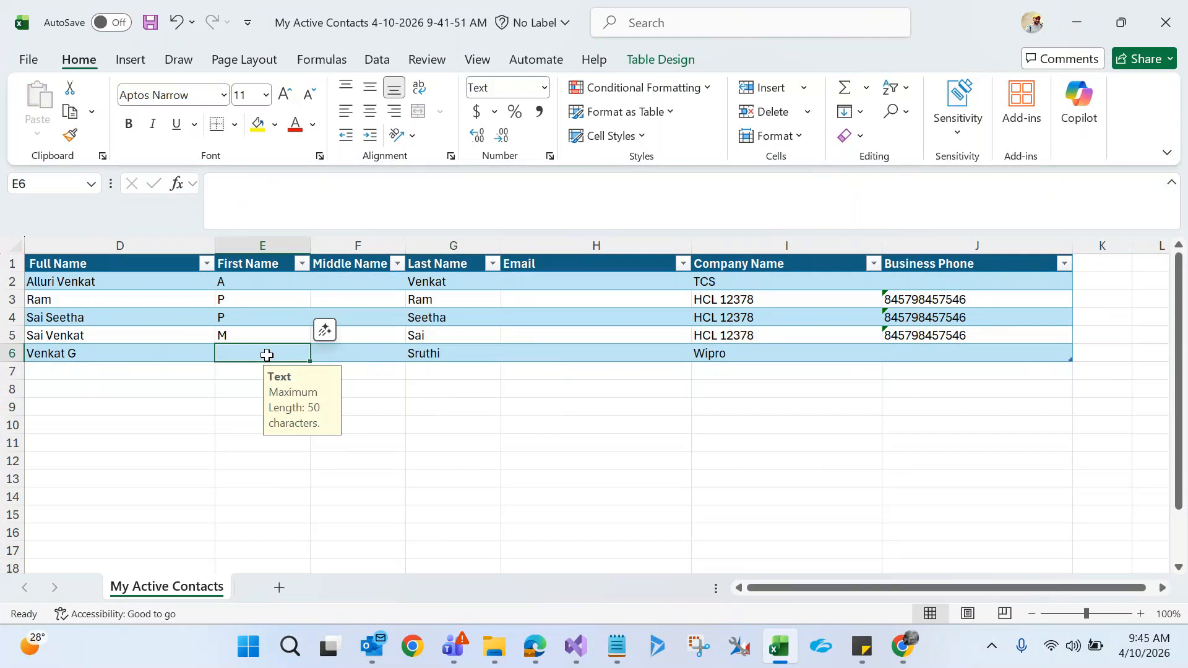
type("V")
left_click(465, 468)
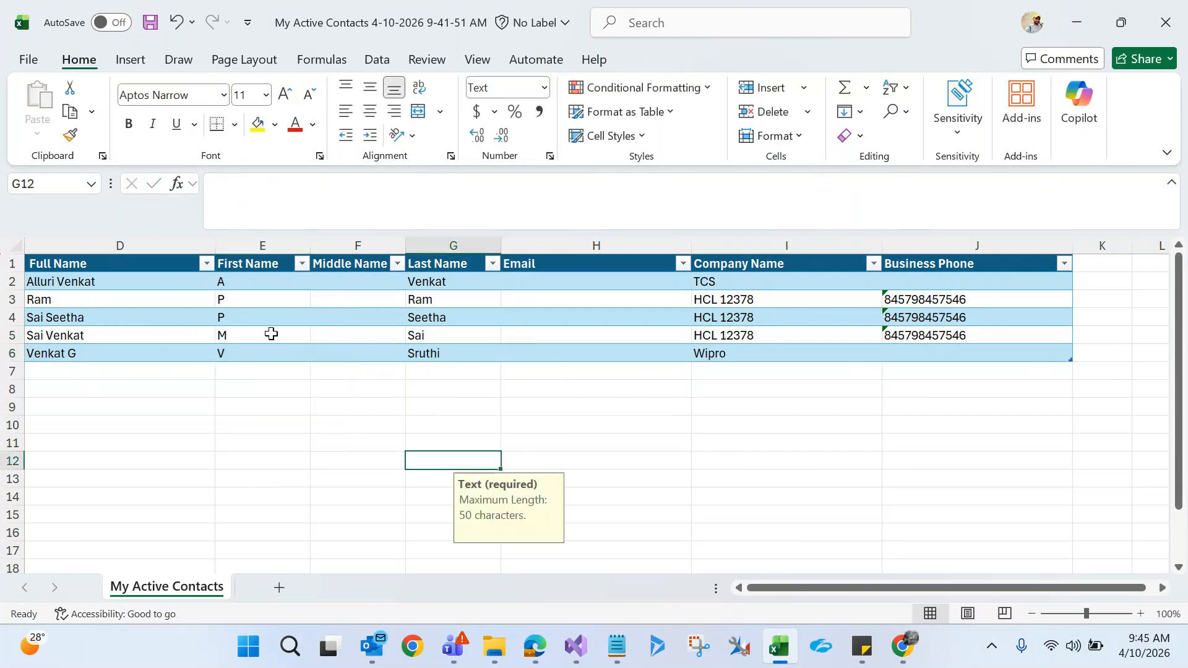
Save and close the edited My Active Contacts workbook and minimize the Downloads folder window.
key("ctrl+s")
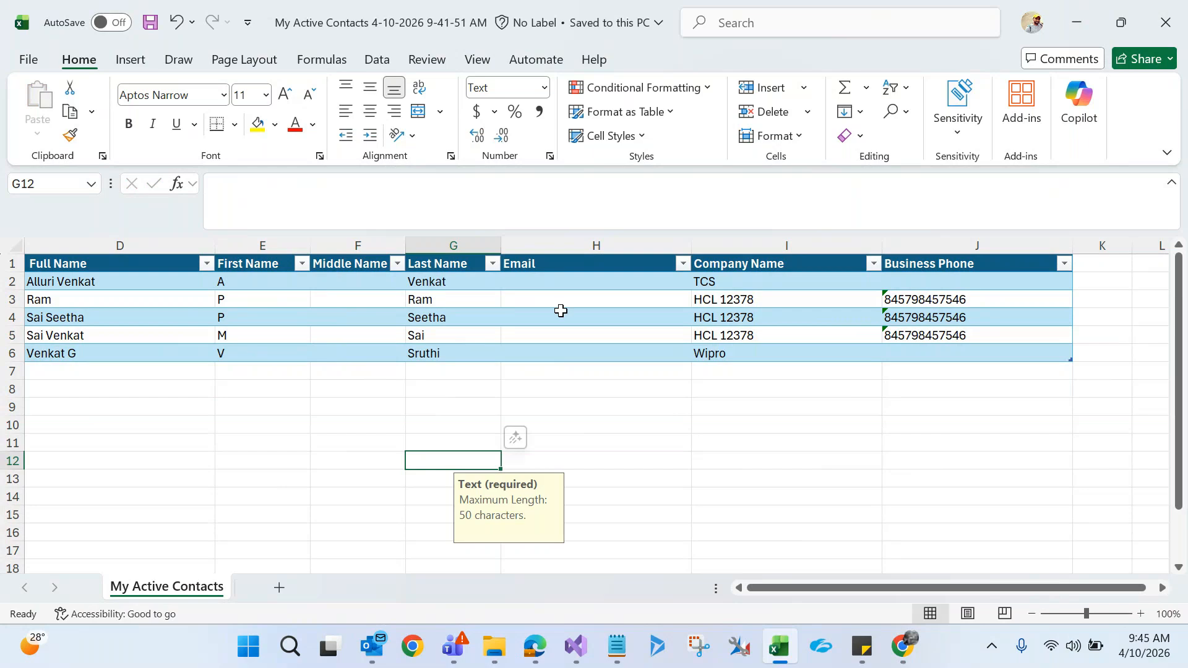
left_click(1161, 32)
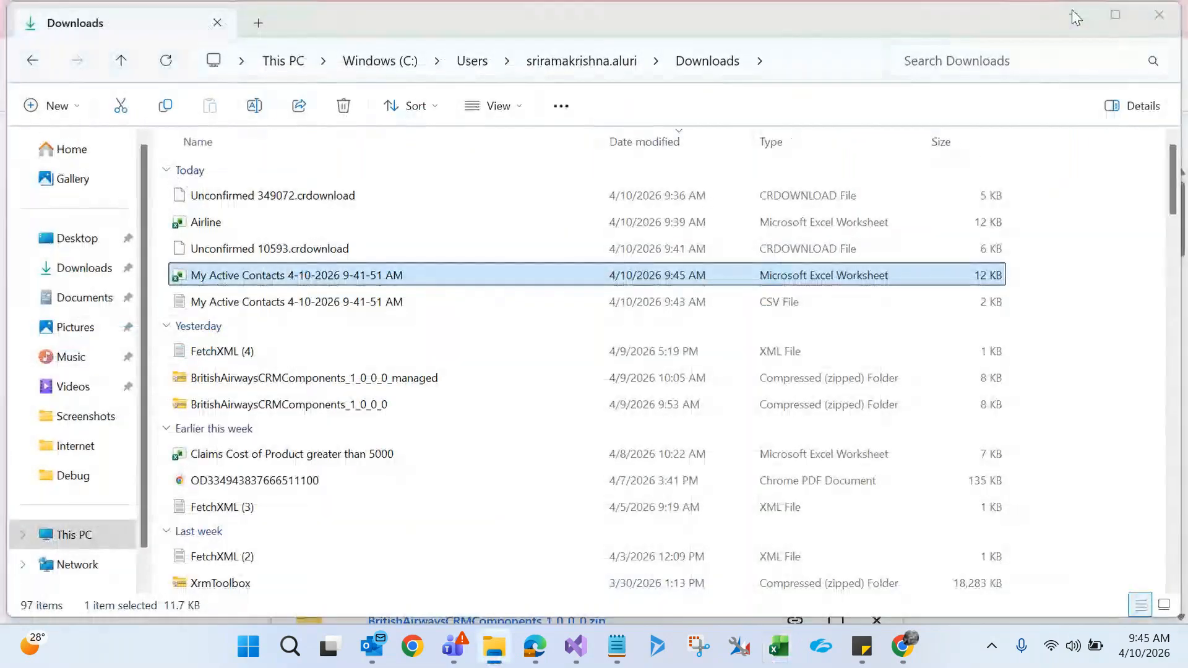
left_click(1073, 15)
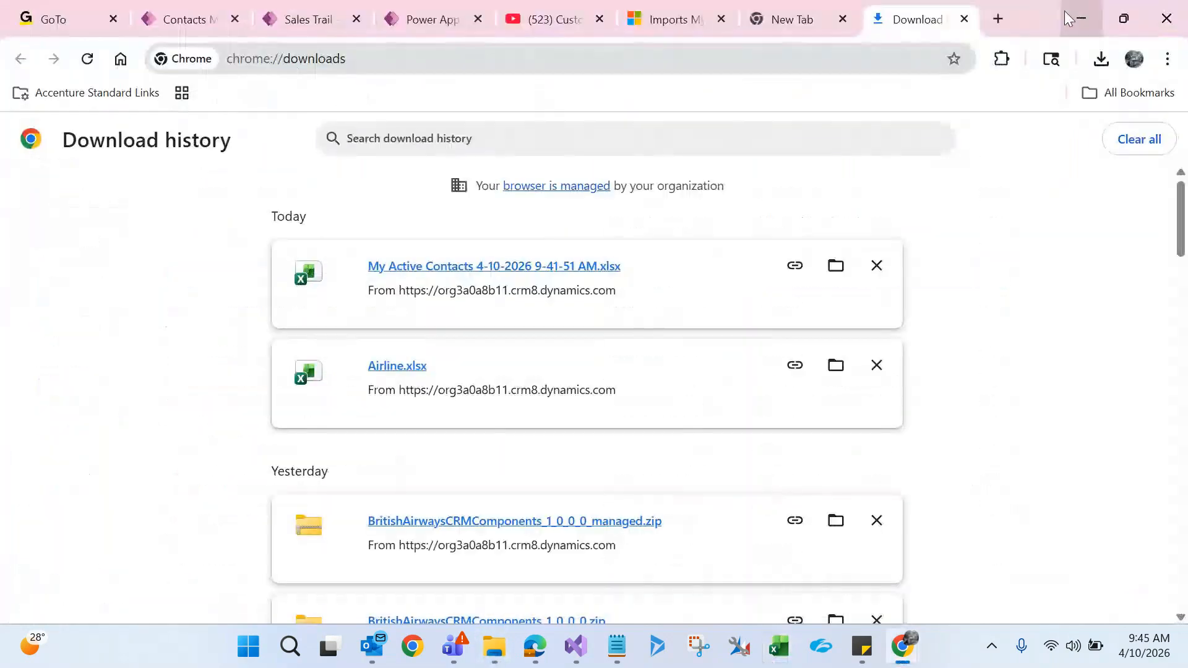
Start a data import from My Imports in Dynamics 365 using the My Active Contacts Excel workbook, and continue to field mapping.
left_click(681, 19)
left_click(528, 198)
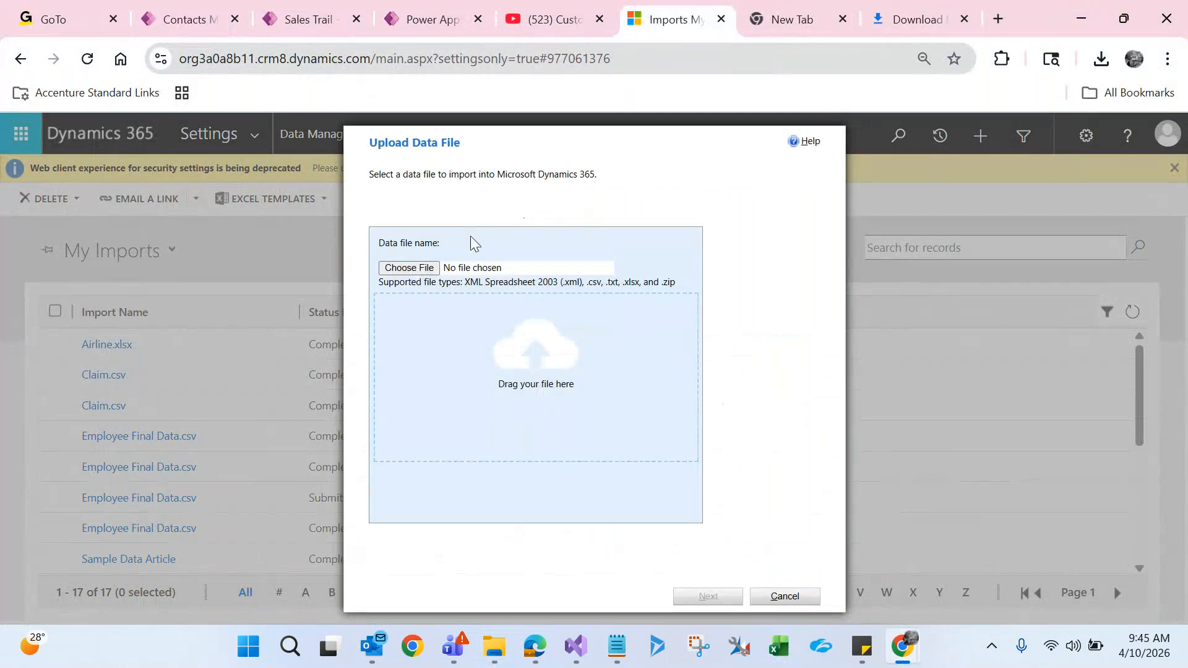
left_click(430, 269)
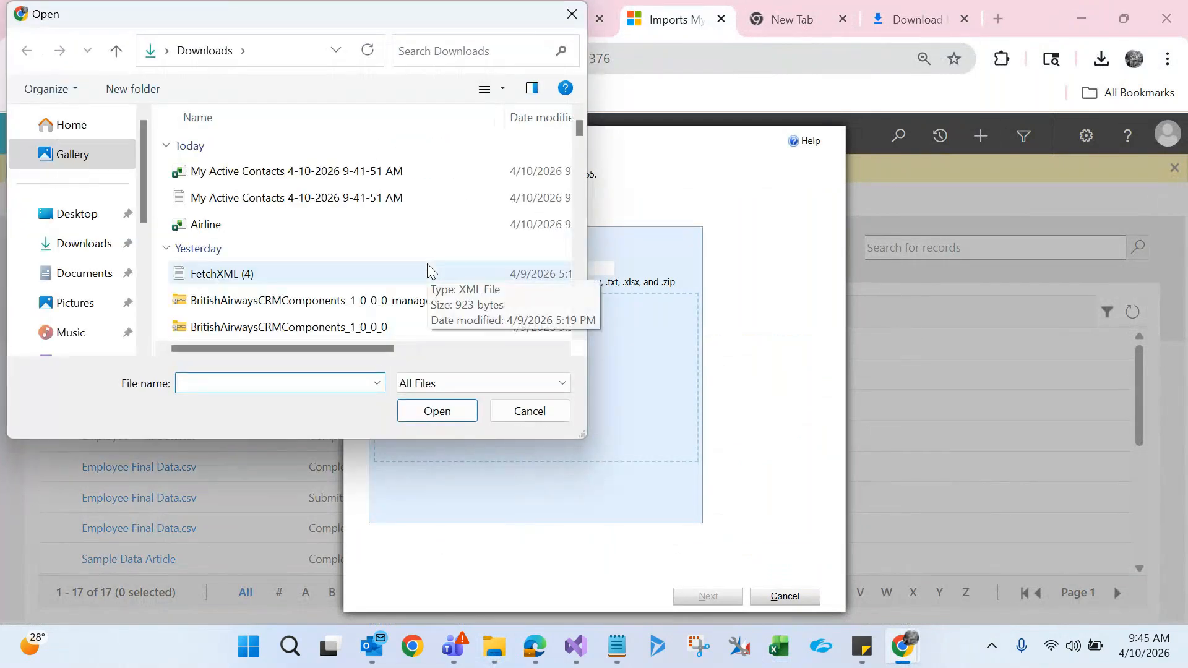
left_click(382, 175)
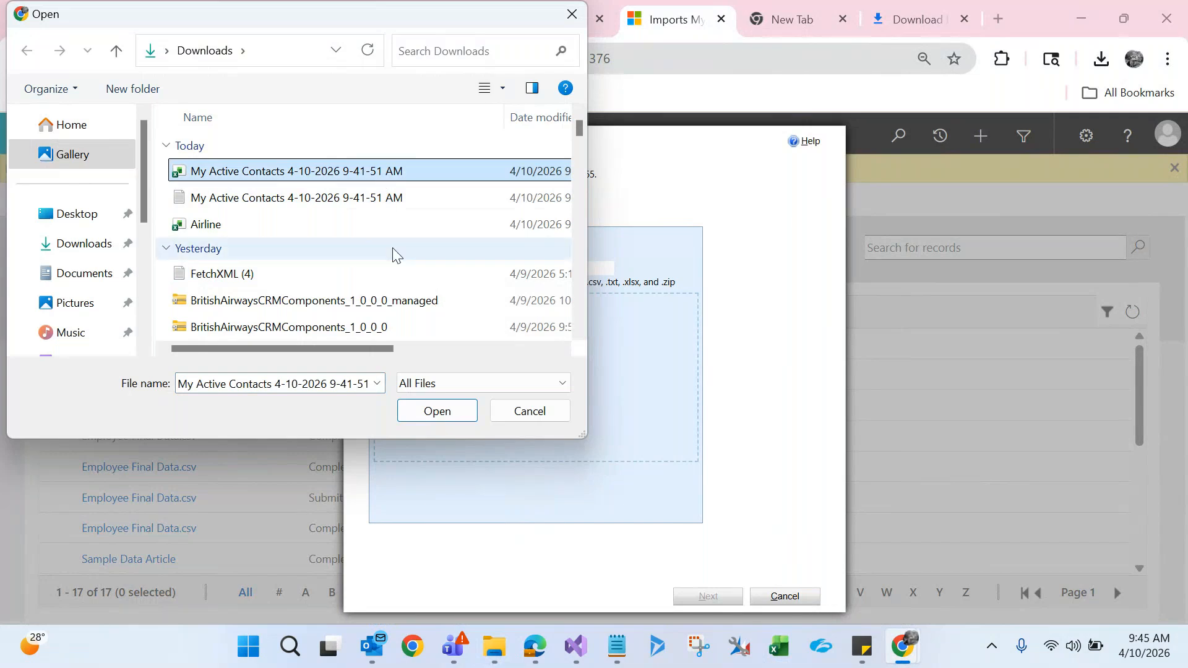
left_click(419, 414)
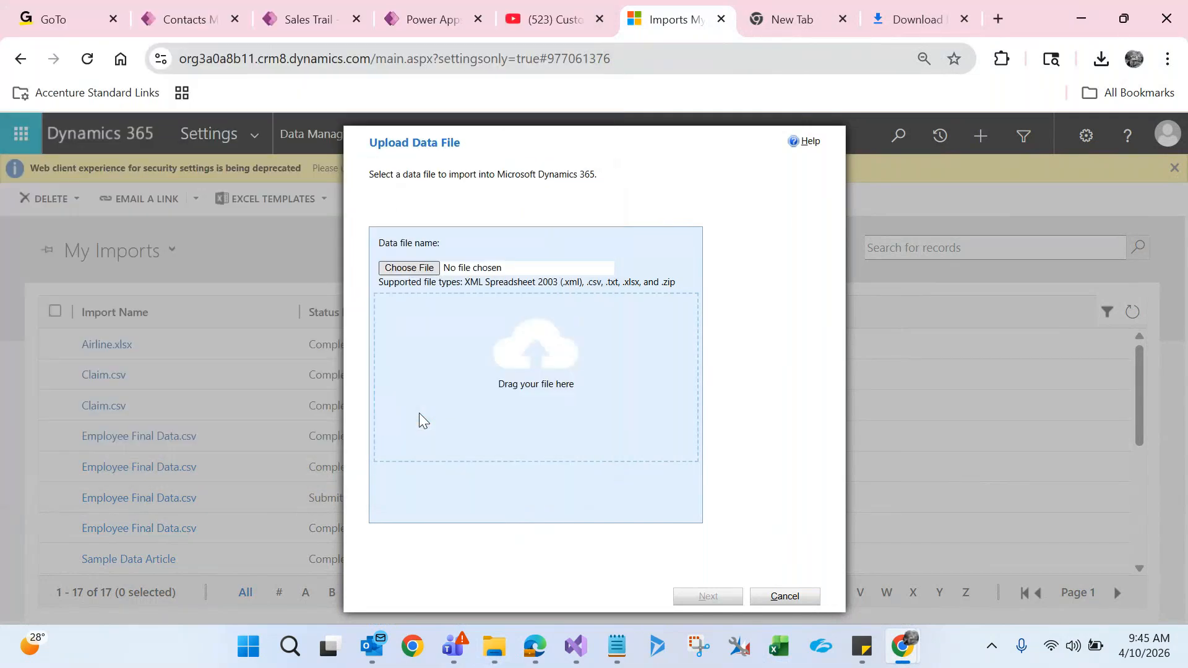
left_click(702, 598)
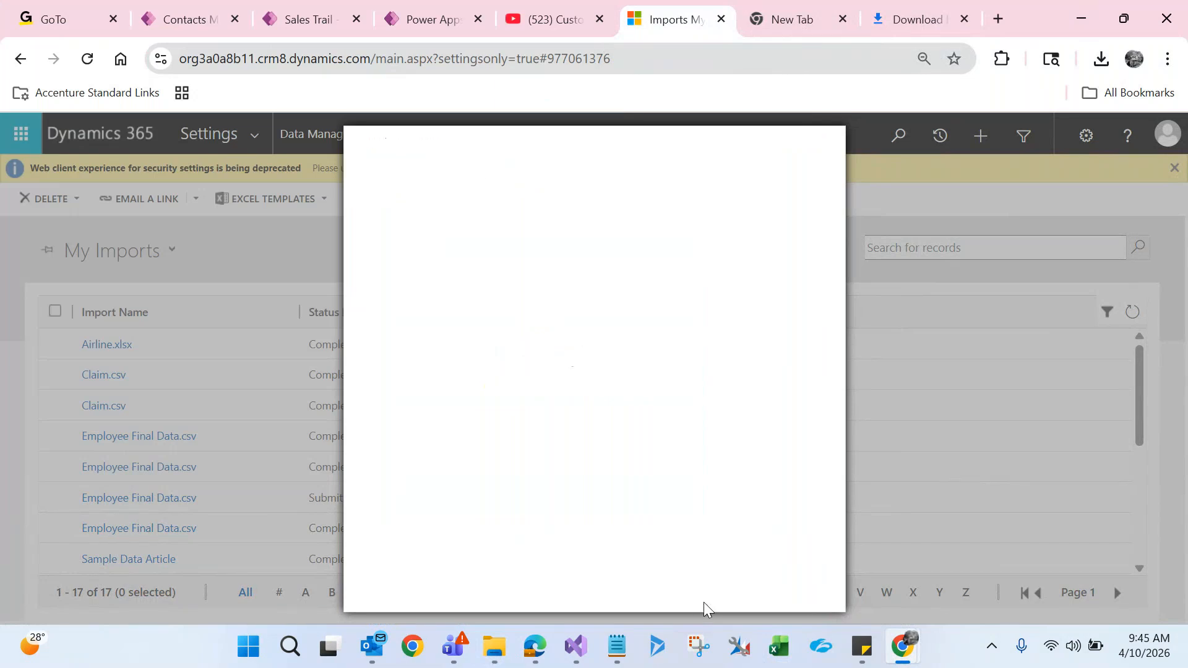
left_click(704, 601)
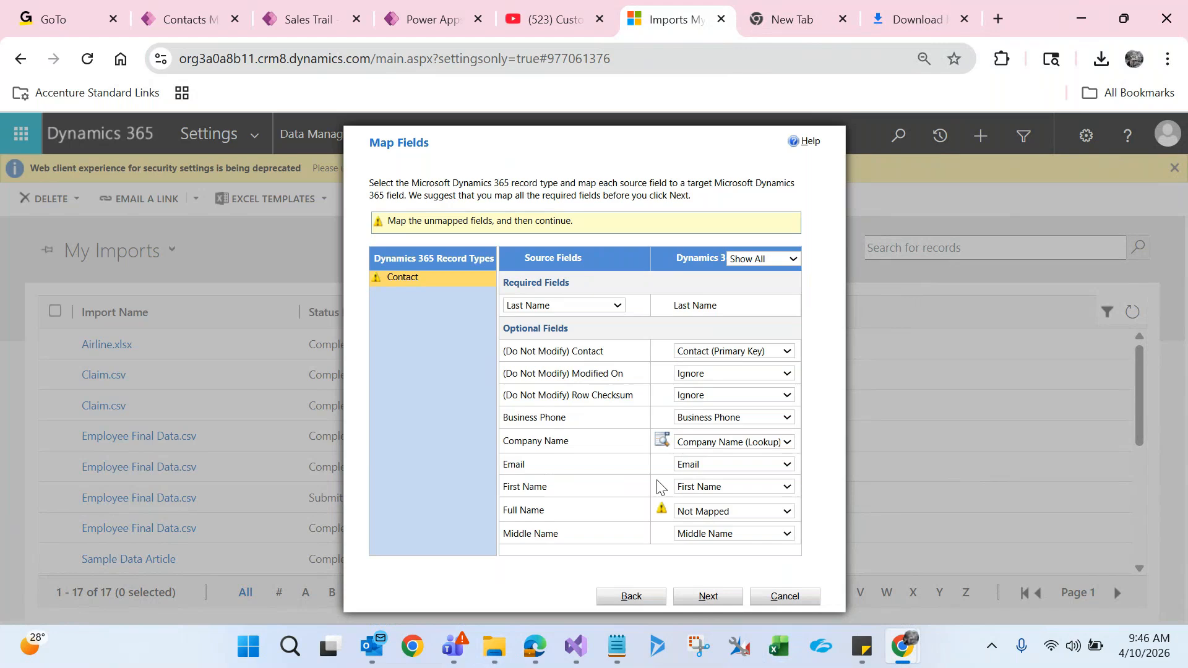
Set the mapping of the Full Name source field to Ignore.
left_click(698, 514)
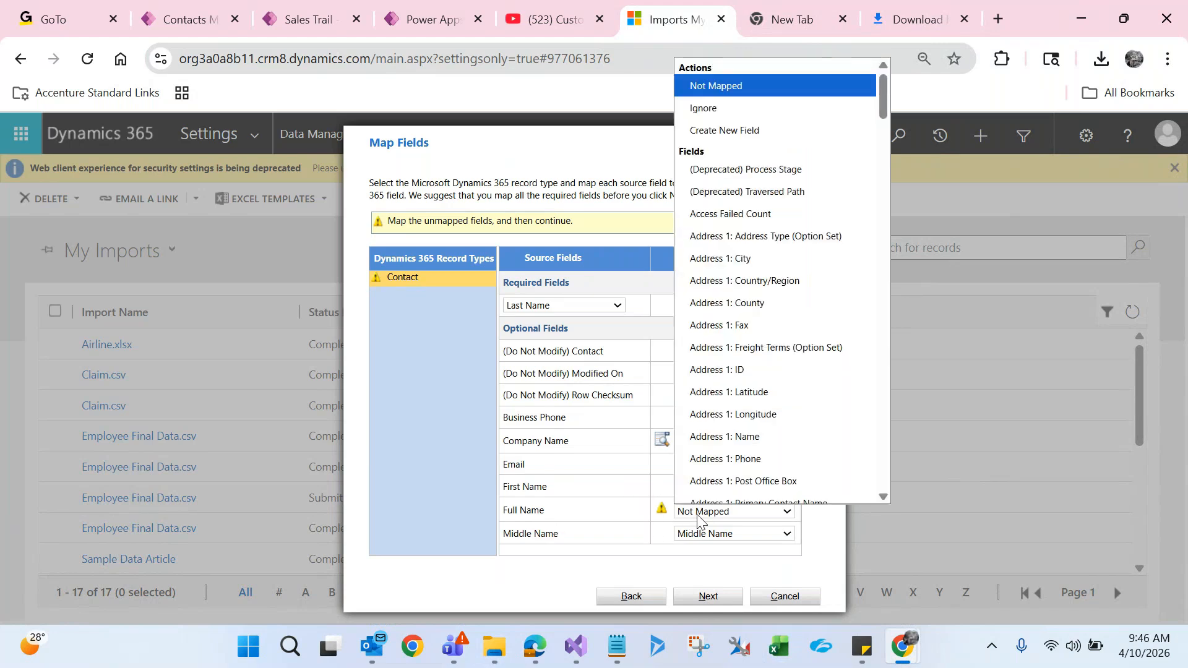
key("f")
key("Down")
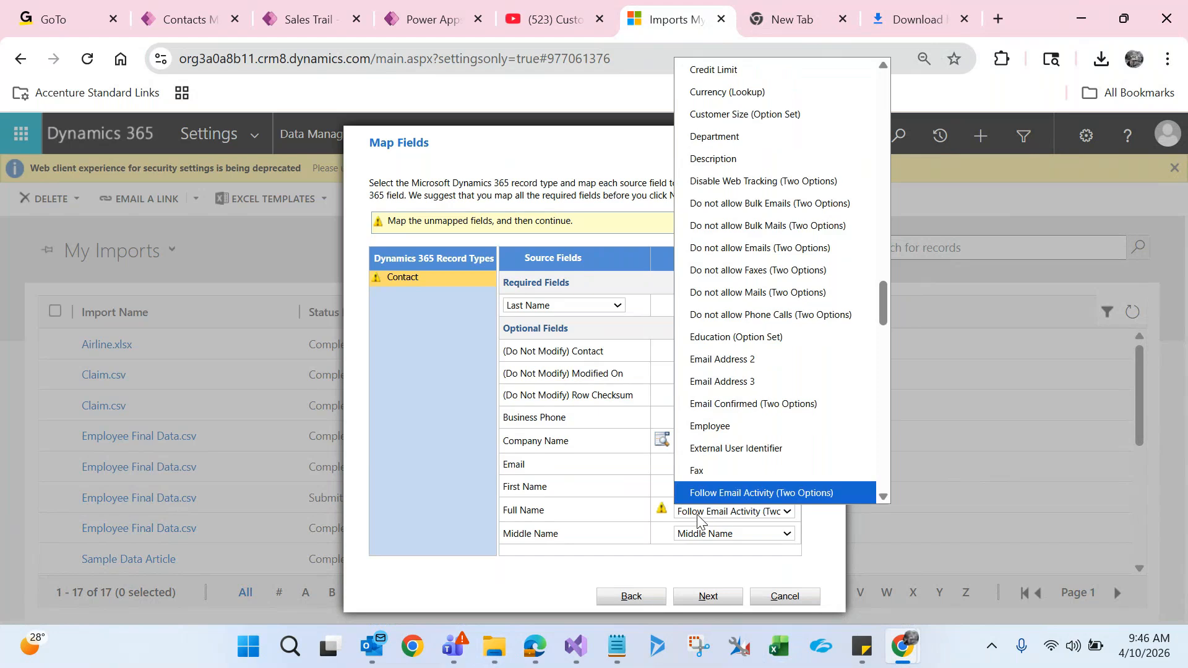
key("Down")
key("Down")
key("Up")
key("Up")
key("Up")
key("Up")
key("Up")
key("Up")
key("Up")
key("Up")
key("Up")
key("Up")
key("Up")
key("Up")
key("Up")
key("Up")
key("Up")
key("Up")
key("Up")
key("Up")
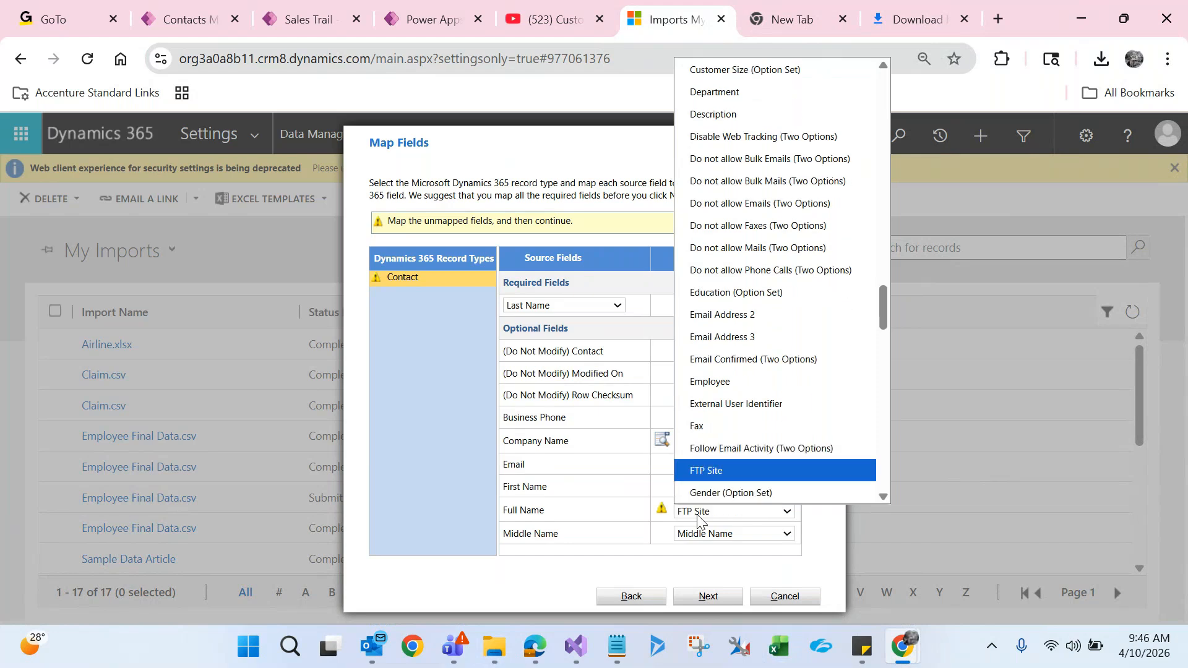
key("Up")
key("Up")
key("Up")
key("Up")
key("Up")
key("Up")
key("Up")
key("Up")
key("Up")
key("Up")
key("Up")
key("Up")
key("Up")
key("Up")
key("Up")
key("Up")
key("Up")
key("Up")
key("Up")
key("Up")
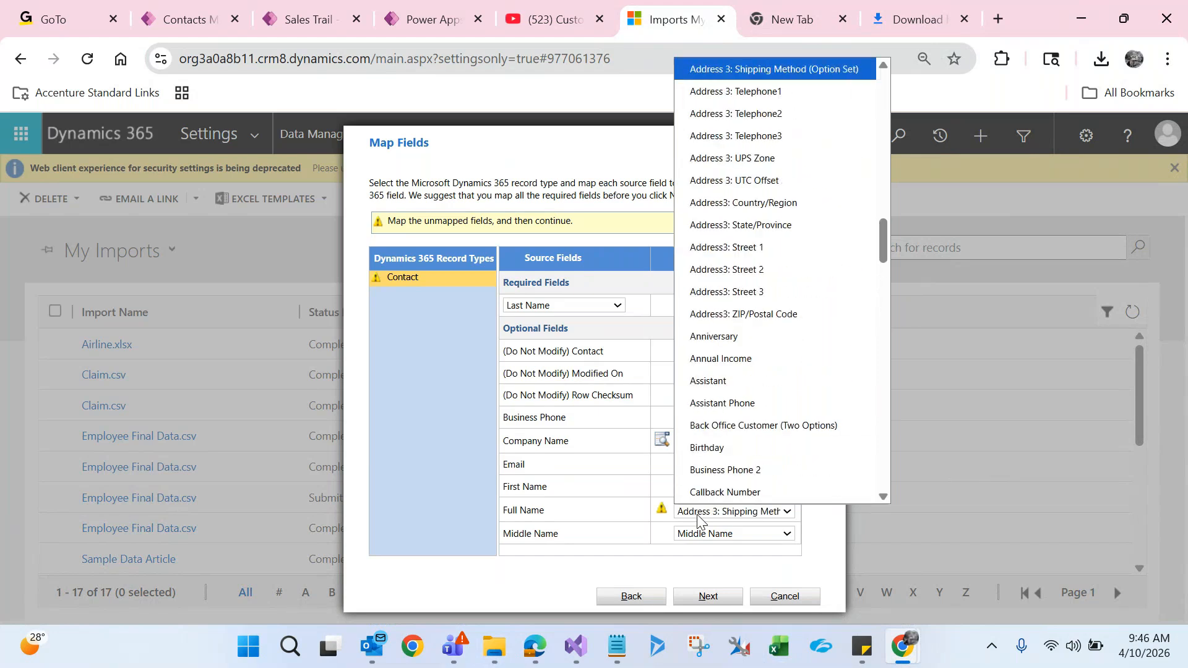
key("Up")
key("Up")
key("Up")
key("Up")
key("Up")
key("Up")
key("Up")
key("Up")
key("Up")
key("Up")
key("Up")
key("Up")
key("Up")
key("Up")
key("Up")
key("Up")
key("Up")
key("Up")
key("Up")
key("Up")
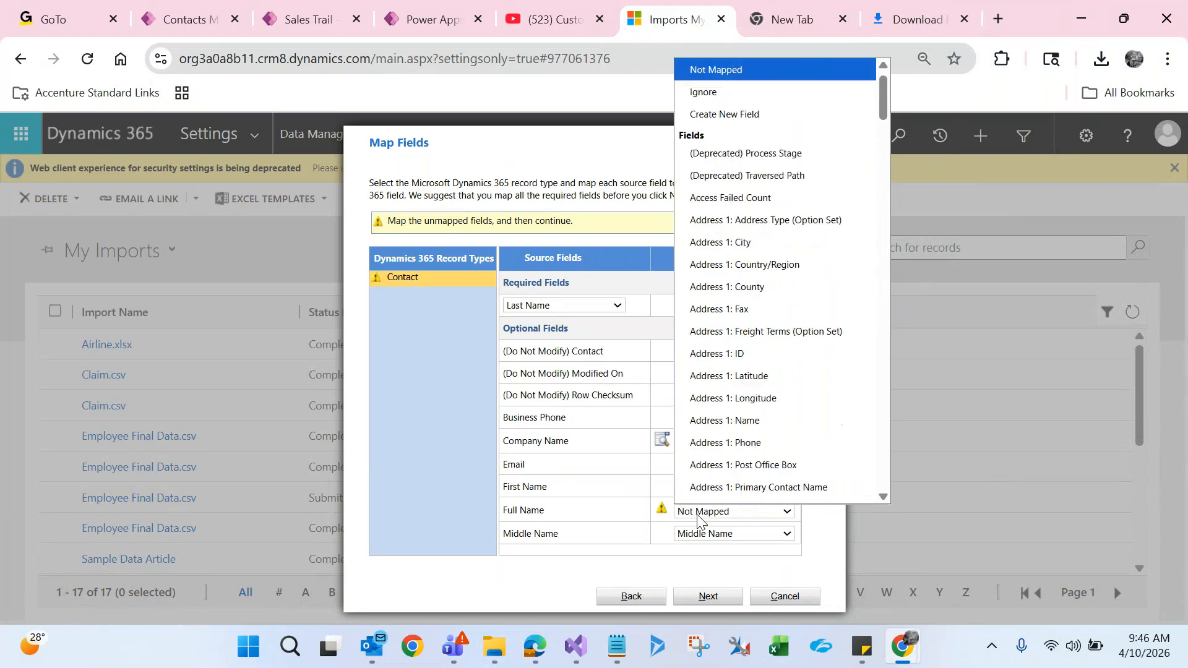
key("Down")
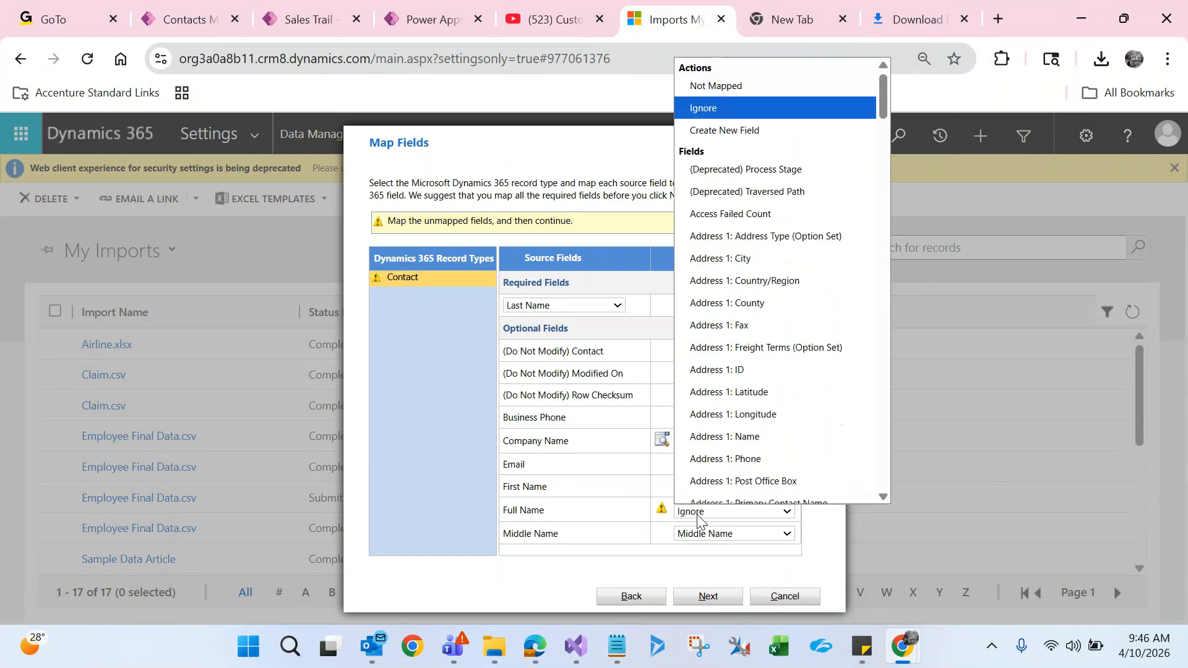
key("Return")
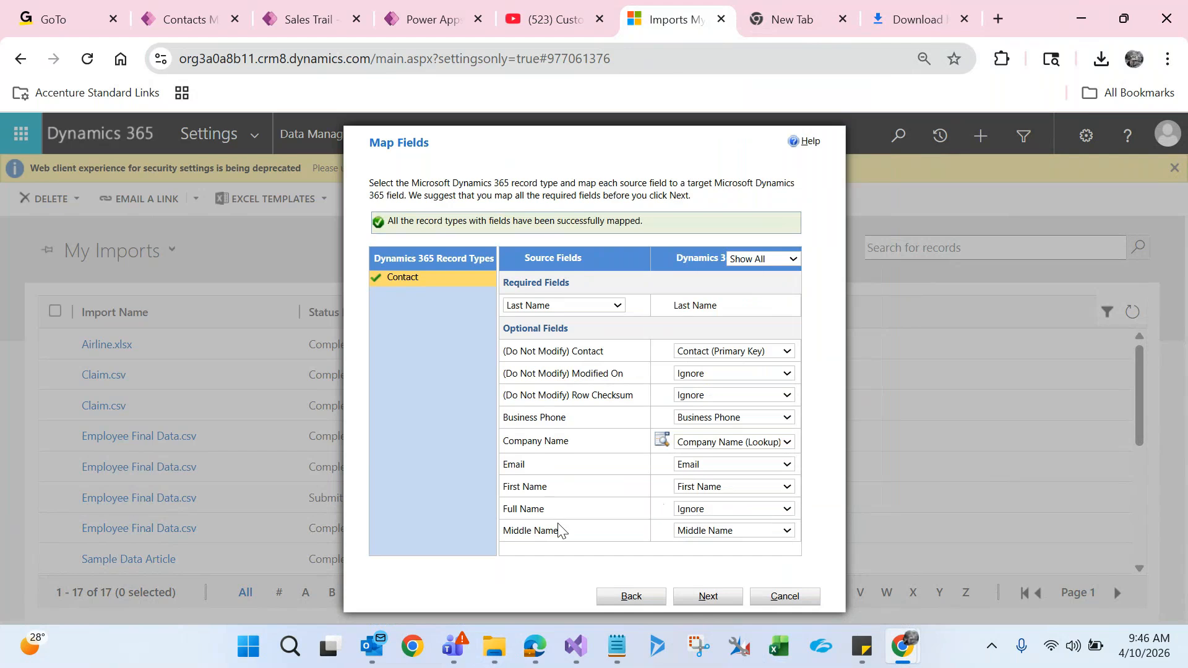
Accept the field mapping and submit the contact import with Allow Duplicates kept at No.
left_click(706, 595)
left_click(703, 596)
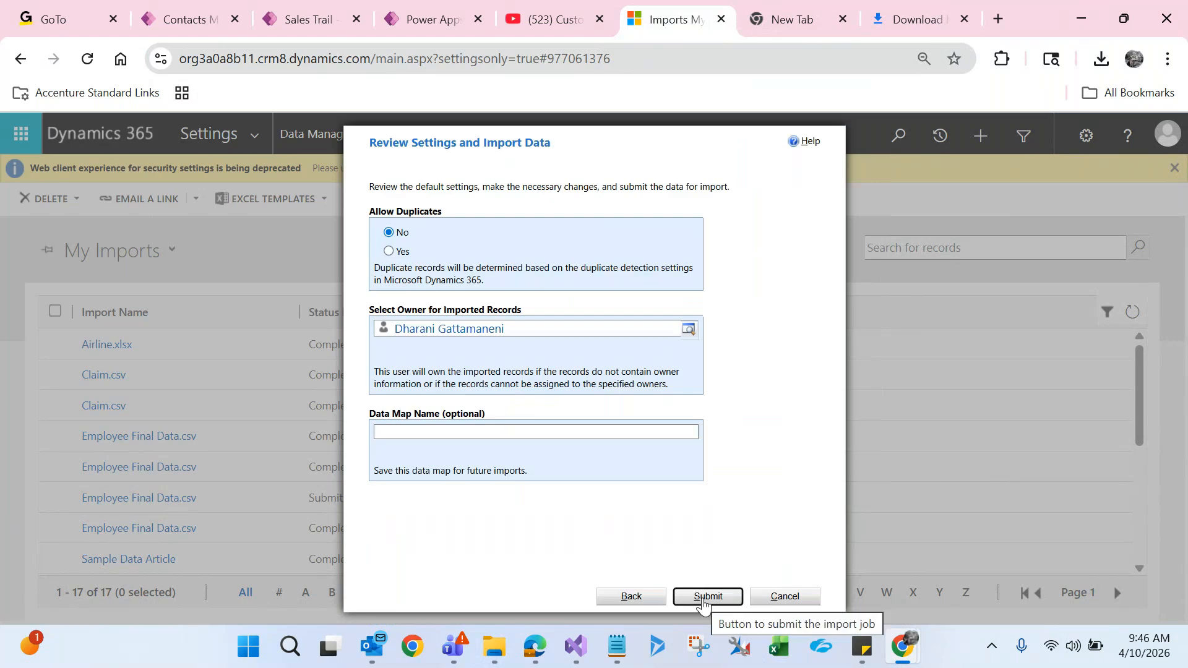
left_click(707, 596)
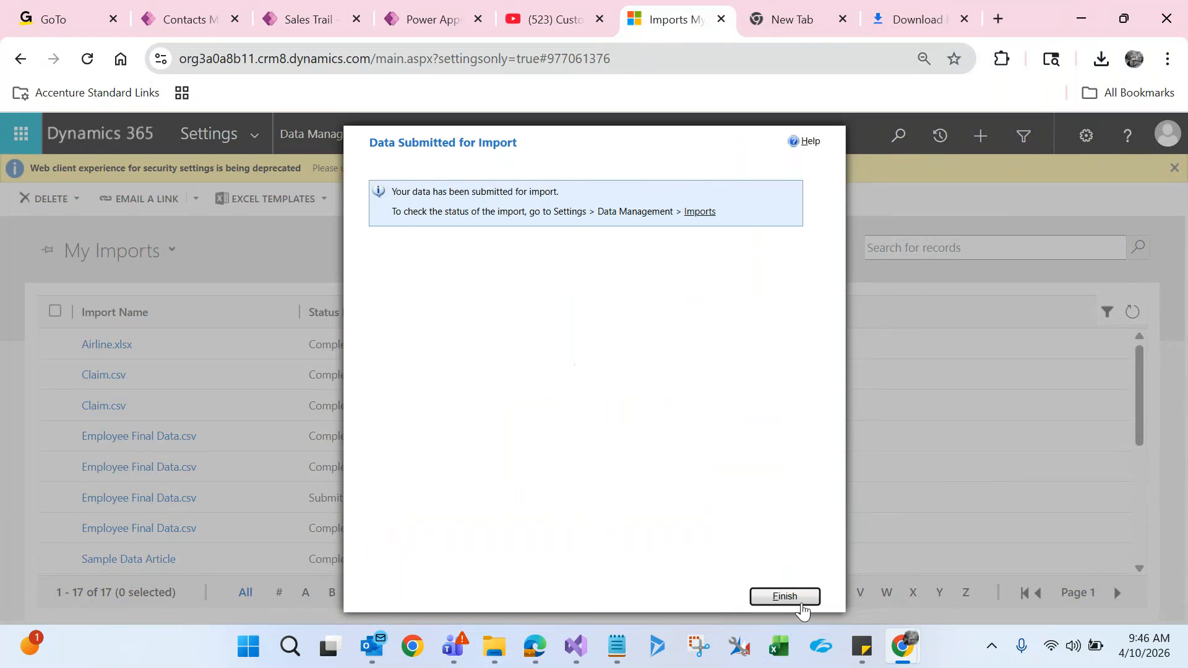
Finish the import wizard and refresh the My Imports list to update the contact import's status.
left_click(785, 596)
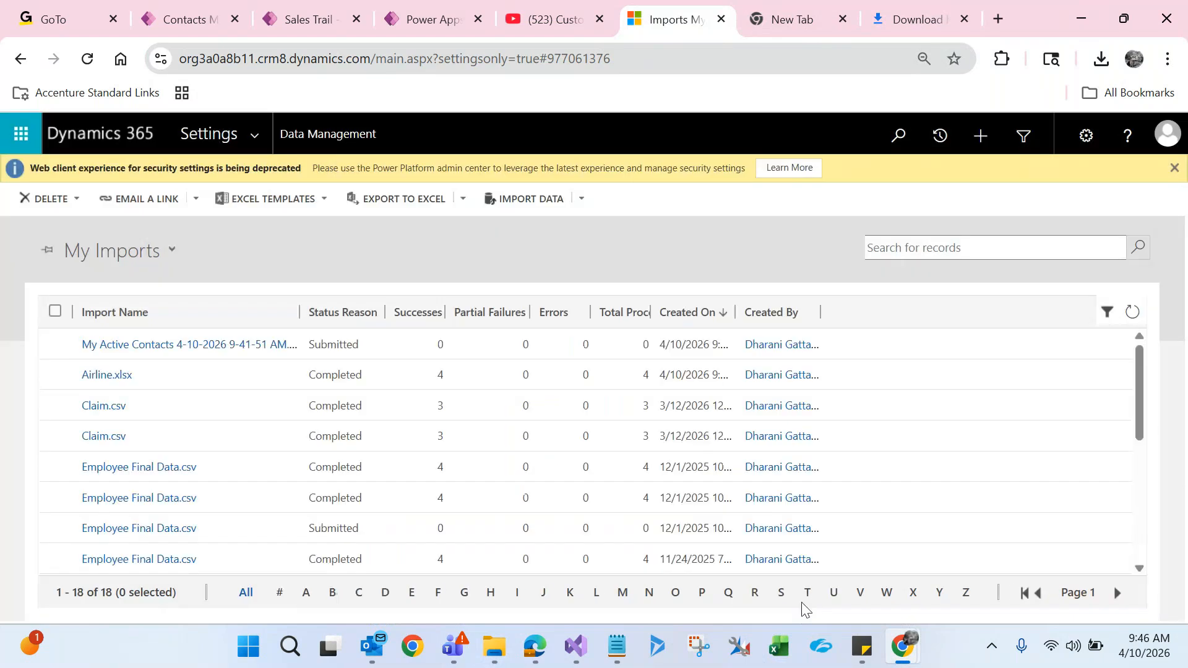
left_click(328, 353)
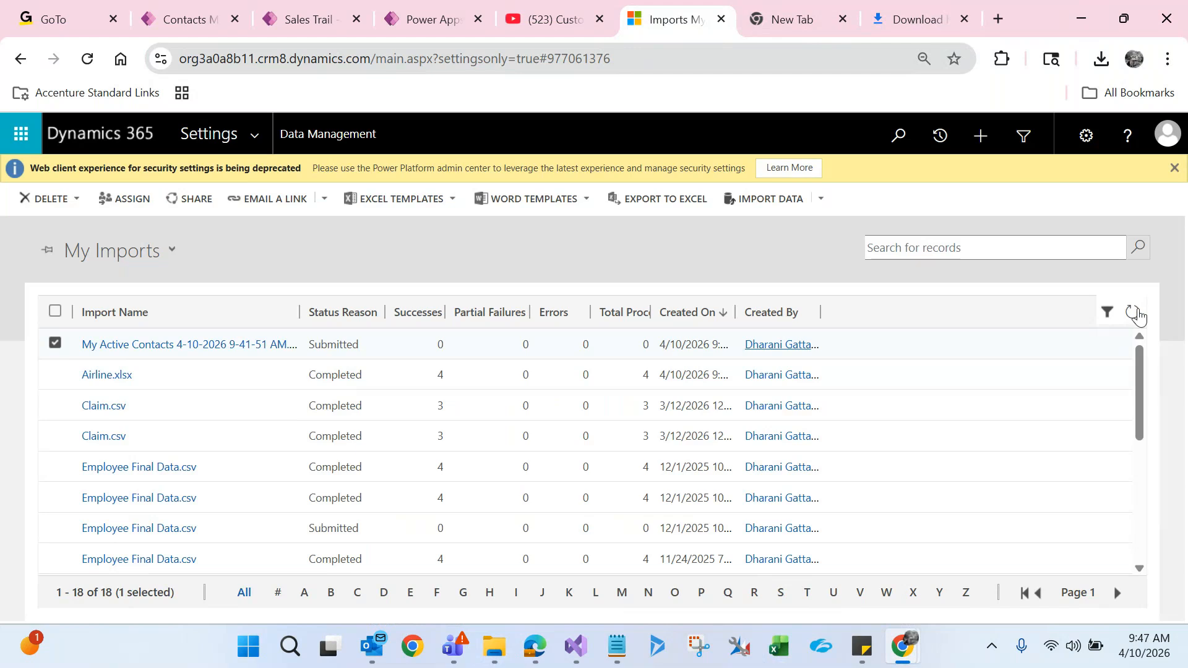
left_click(1138, 312)
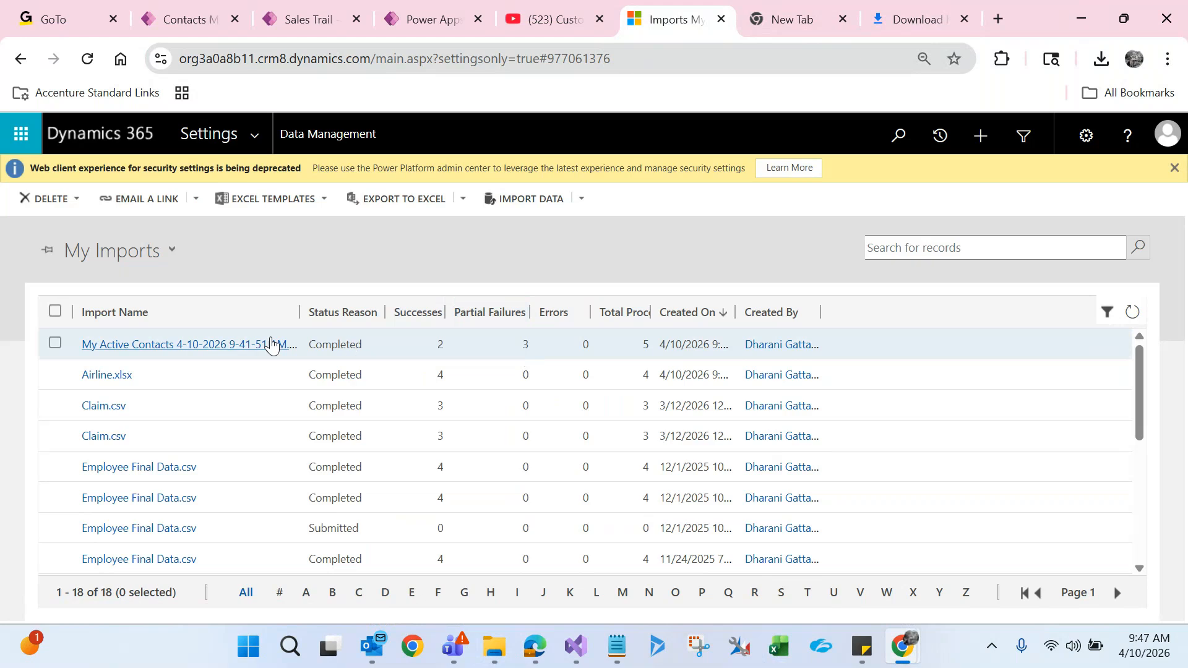
Review the partial failures of the My Active Contacts import in a maximized window, inspect the first affected contact, and close the window.
left_click(246, 345)
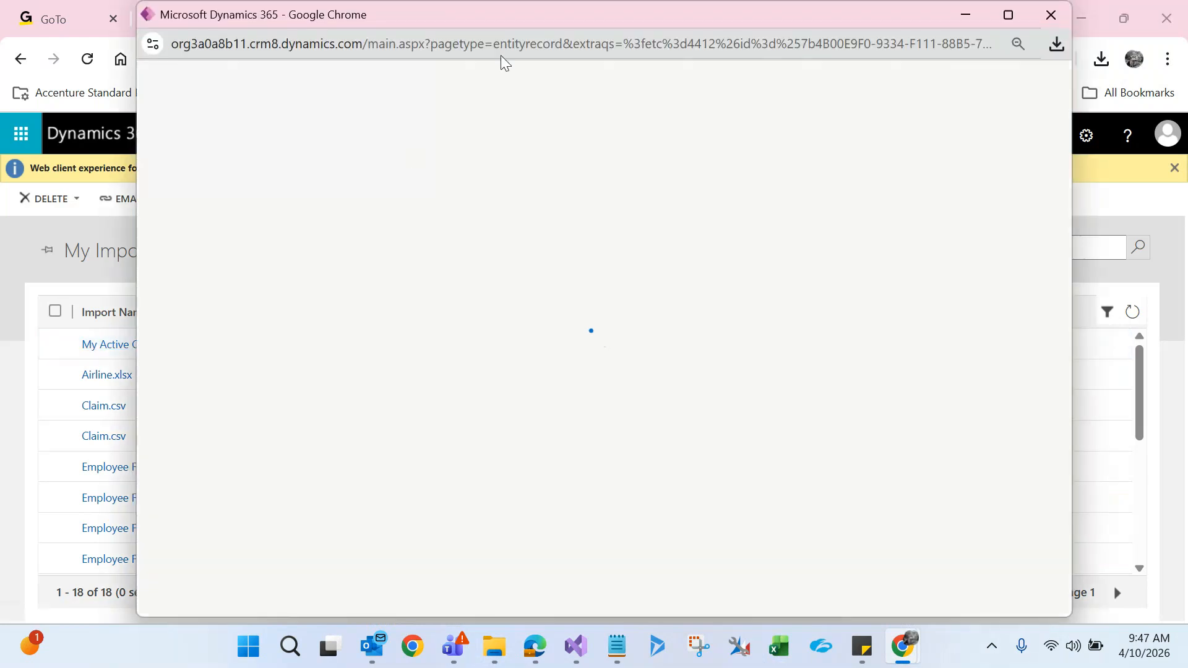
double_click(524, 23)
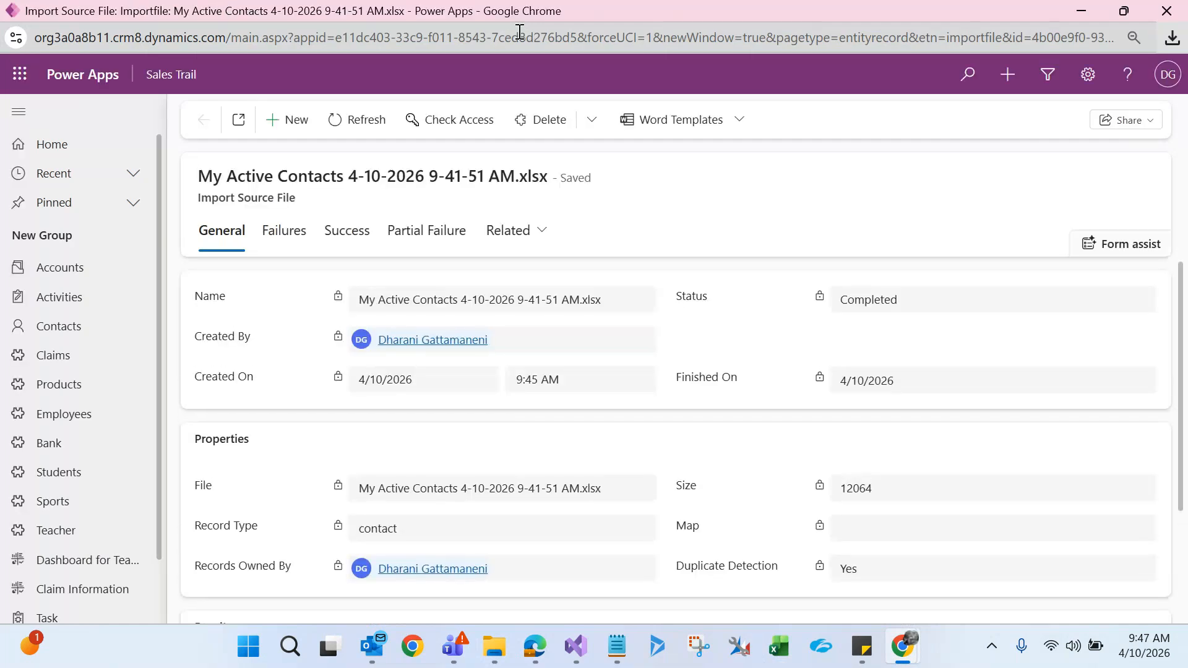
left_click(422, 241)
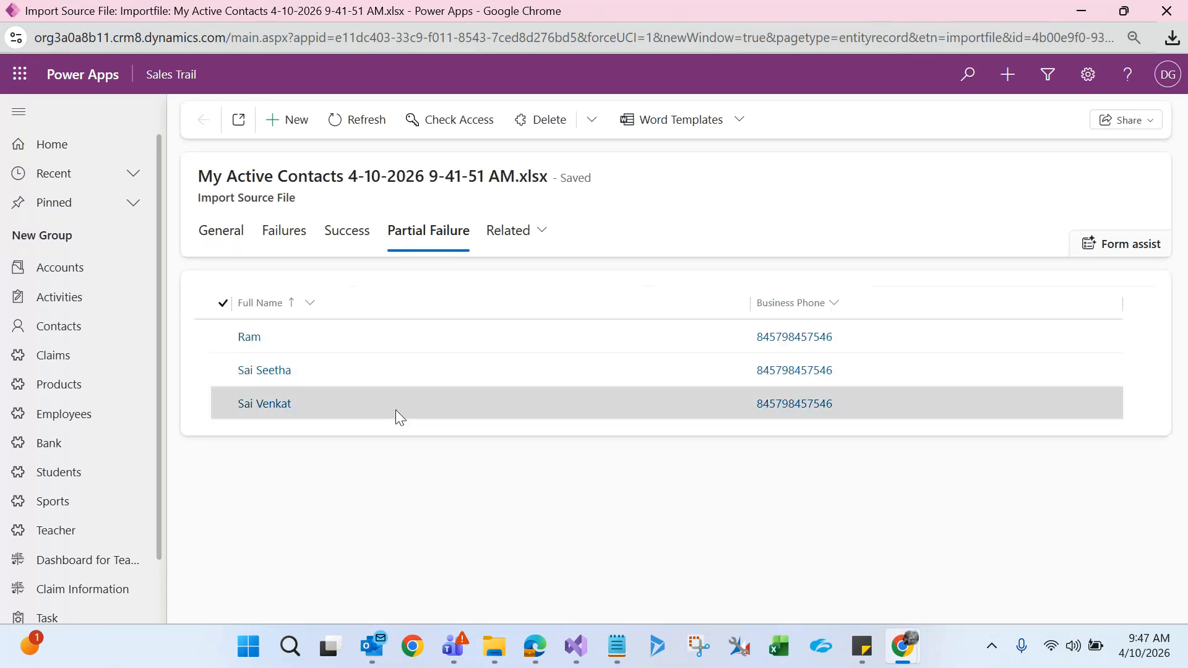
left_click(250, 338)
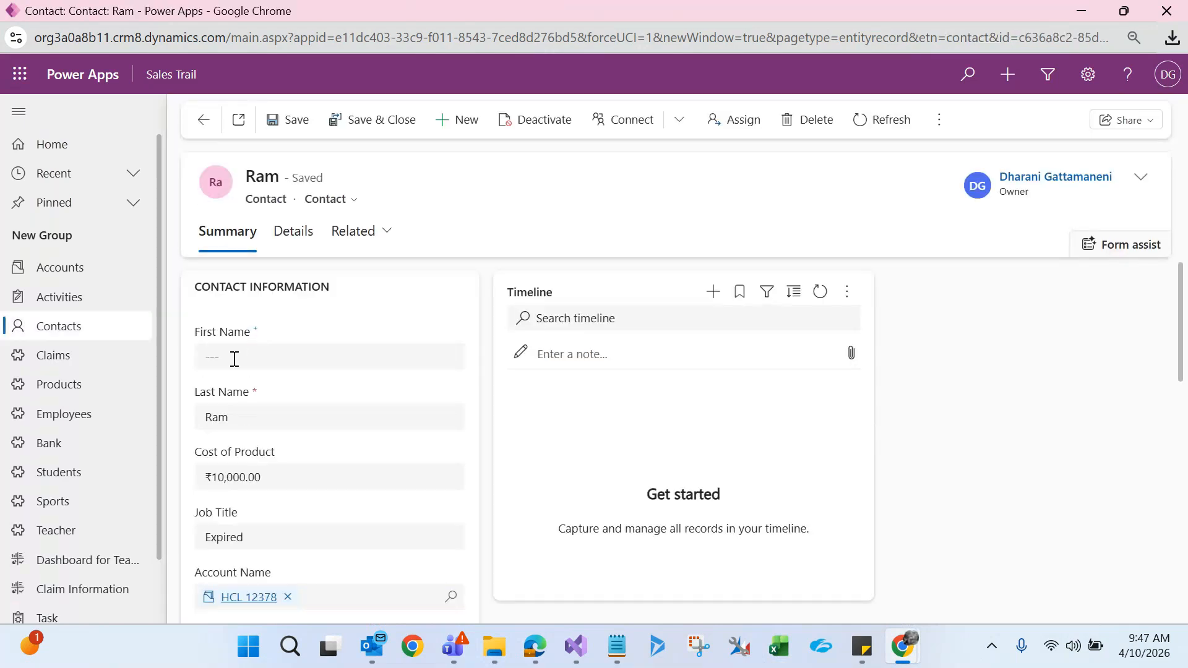
left_click(1155, 12)
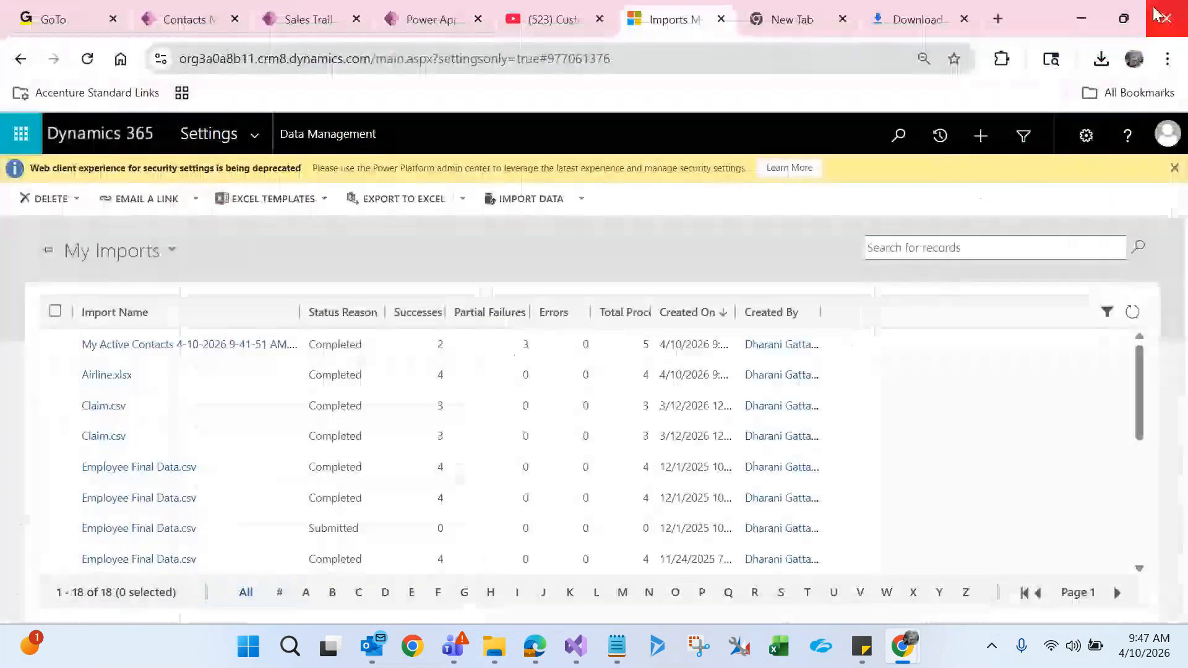
Switch to the My Active Contacts view and reload it to check the contacts' names after the import.
left_click(185, 19)
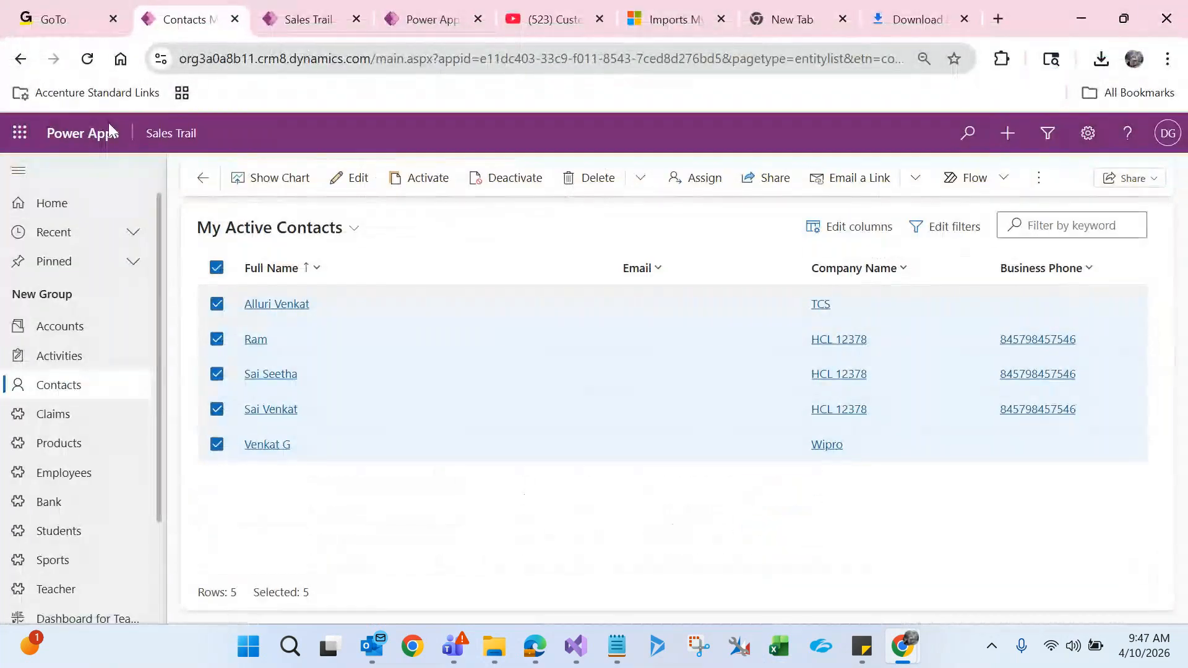
left_click(89, 61)
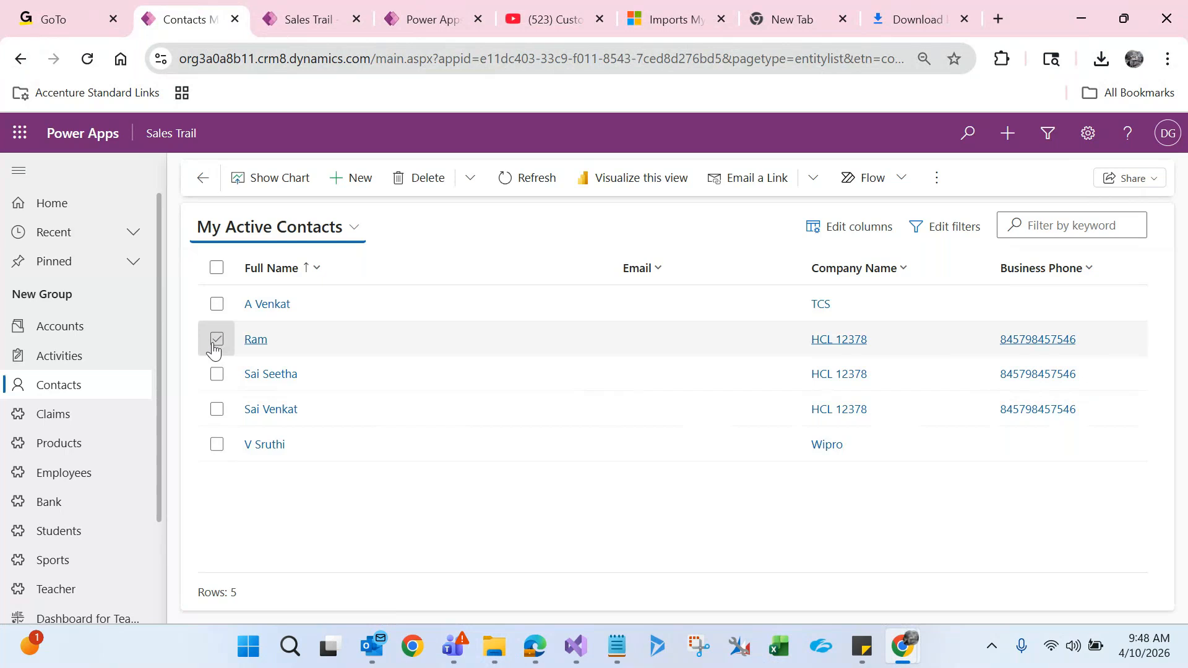
Reopen the My Active Contacts import record from My Imports and select the first row of its failures list.
left_click(669, 20)
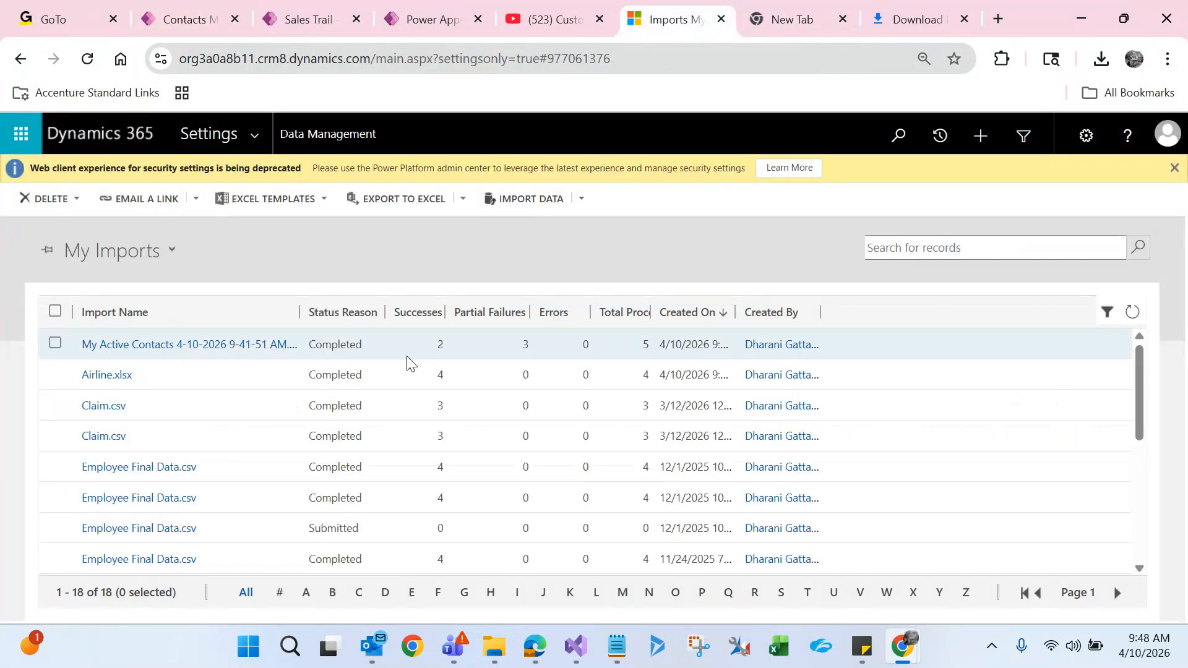
left_click(205, 350)
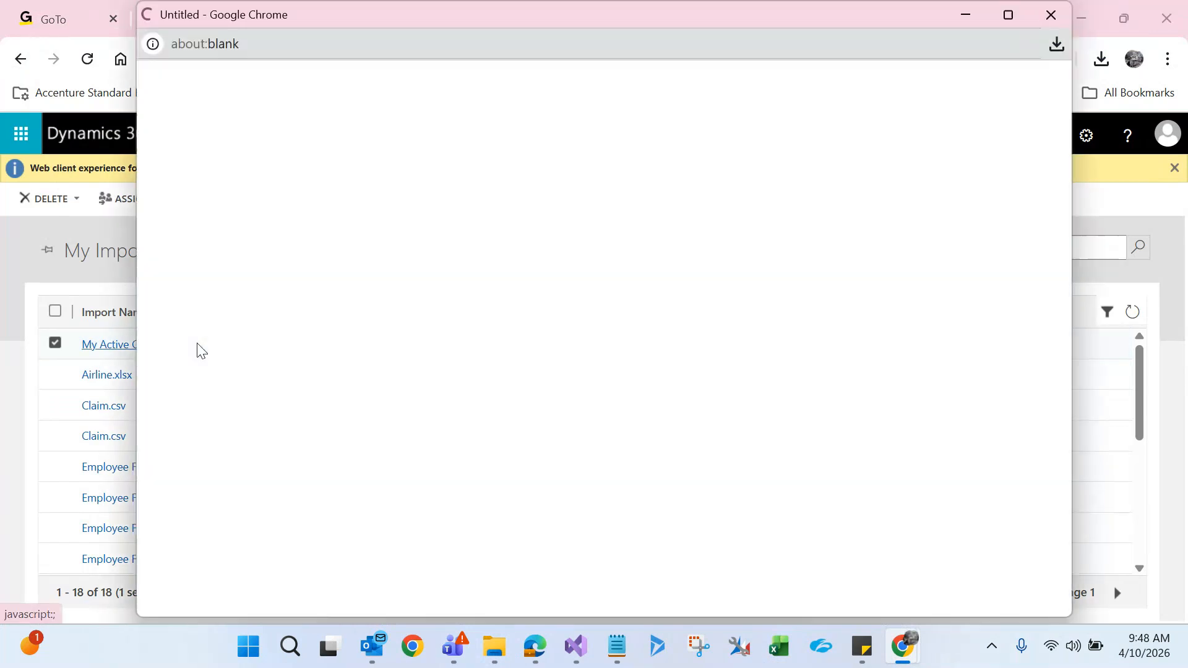
double_click(517, 17)
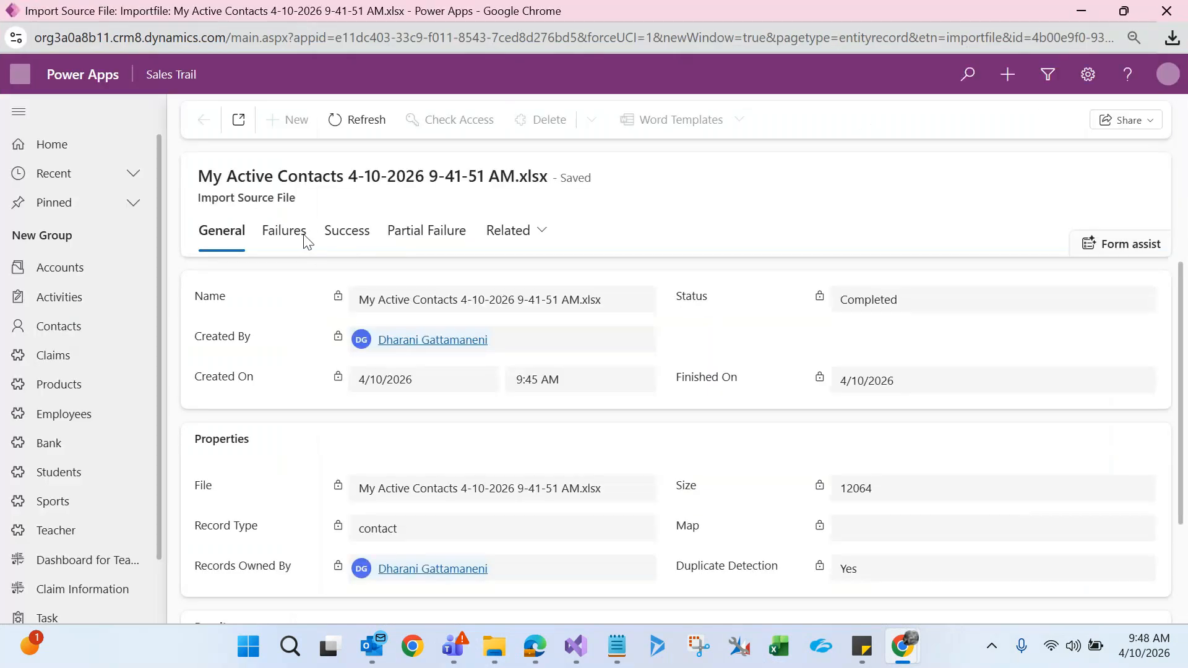
left_click(296, 240)
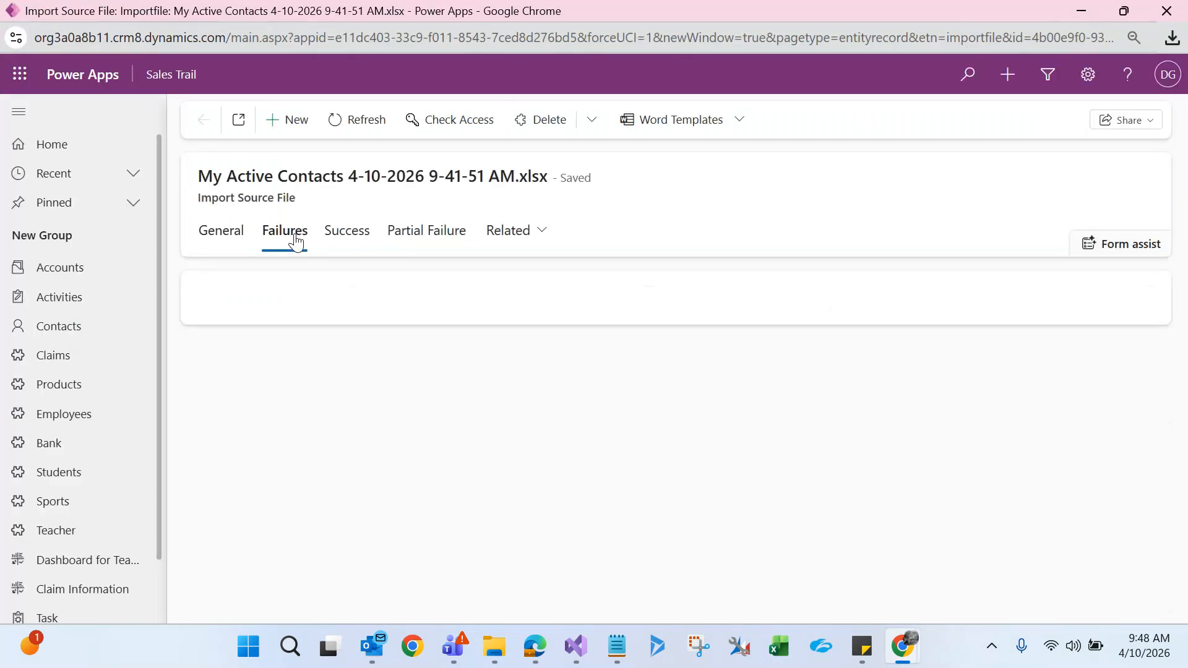
left_click(455, 236)
left_click(277, 242)
left_click(341, 379)
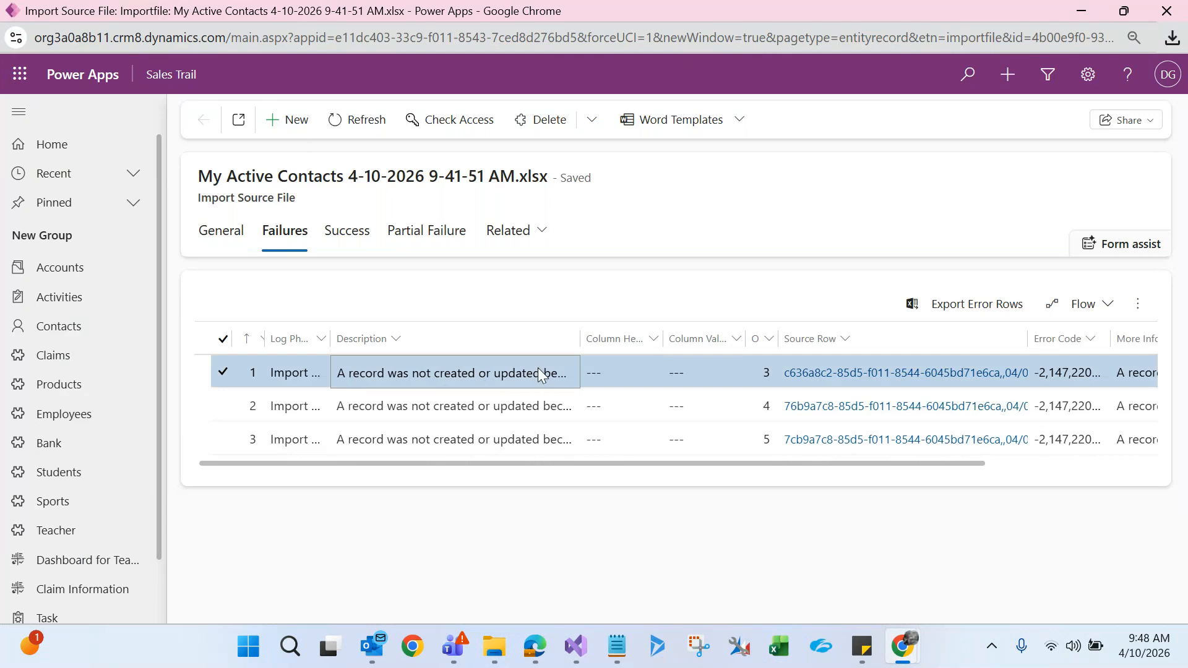
Widen the Description column to read the full failure reasons, check the More Information column, and close the import record.
left_click_drag(579, 341, 1012, 339)
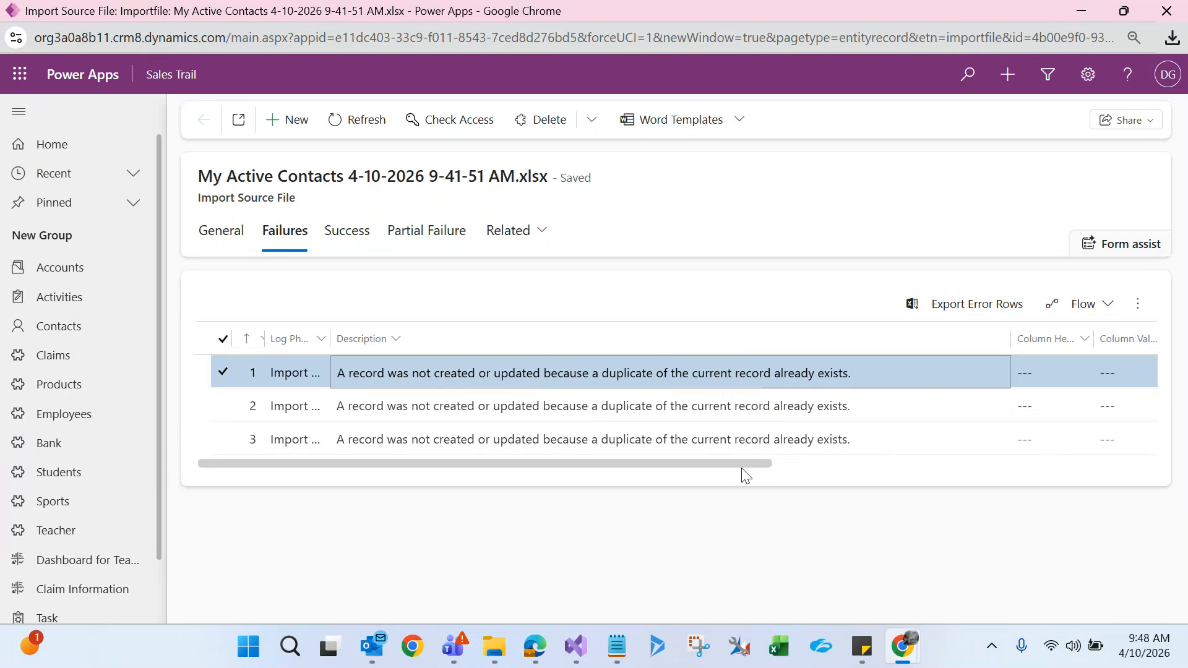
left_click_drag(745, 475, 1171, 477)
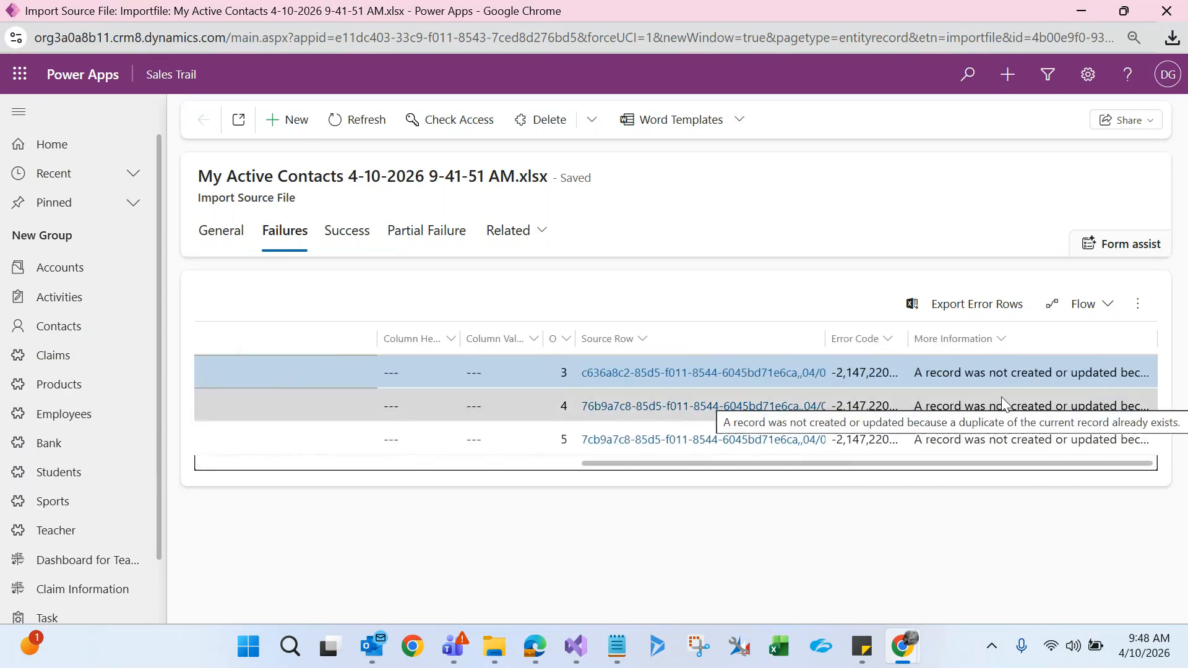
left_click(227, 241)
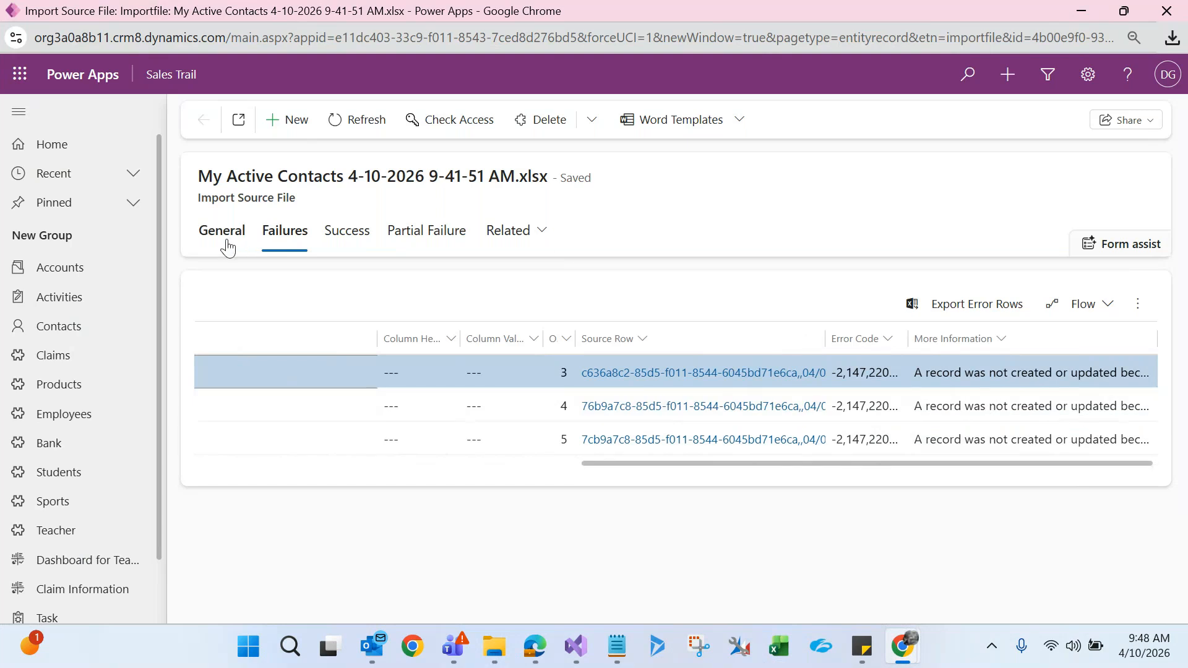
left_click(1180, 6)
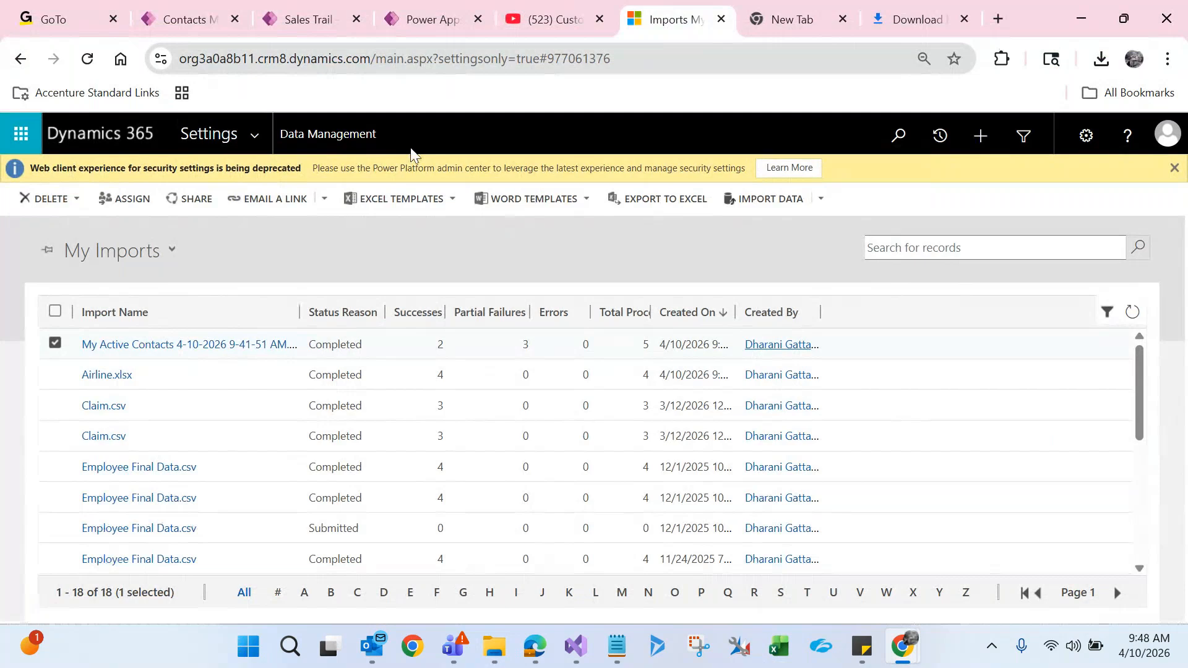
Return to the My Active Contacts list, and switch to the GoTo Meeting window.
left_click(218, 24)
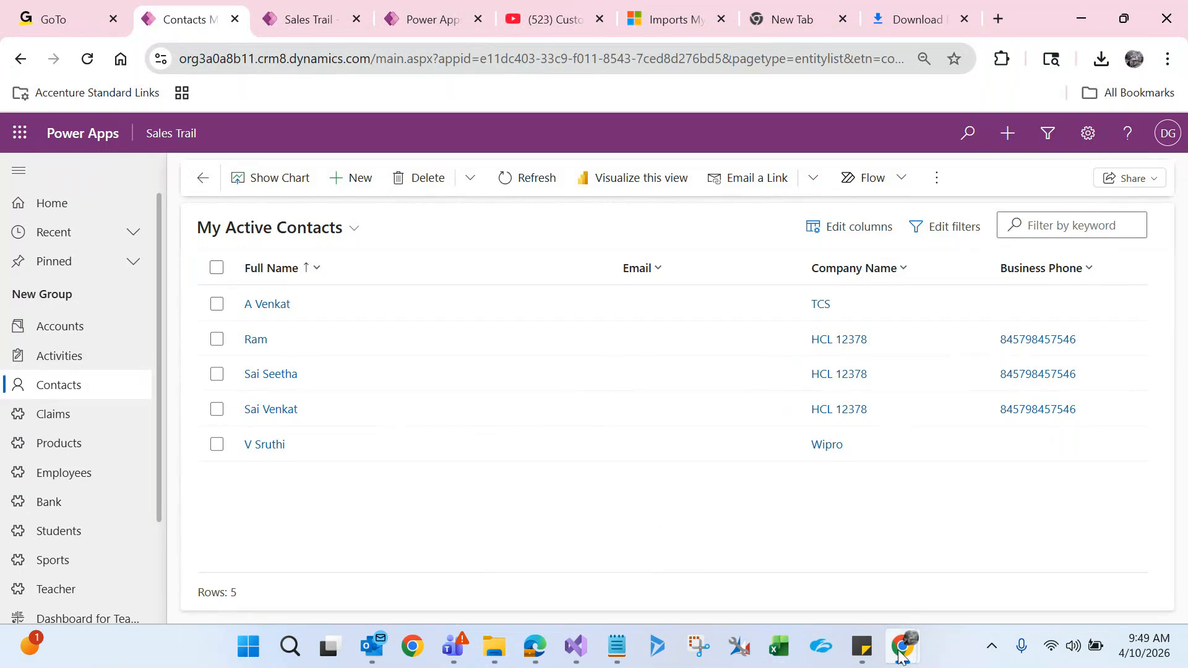
mouse_move(902, 657)
left_click(273, 560)
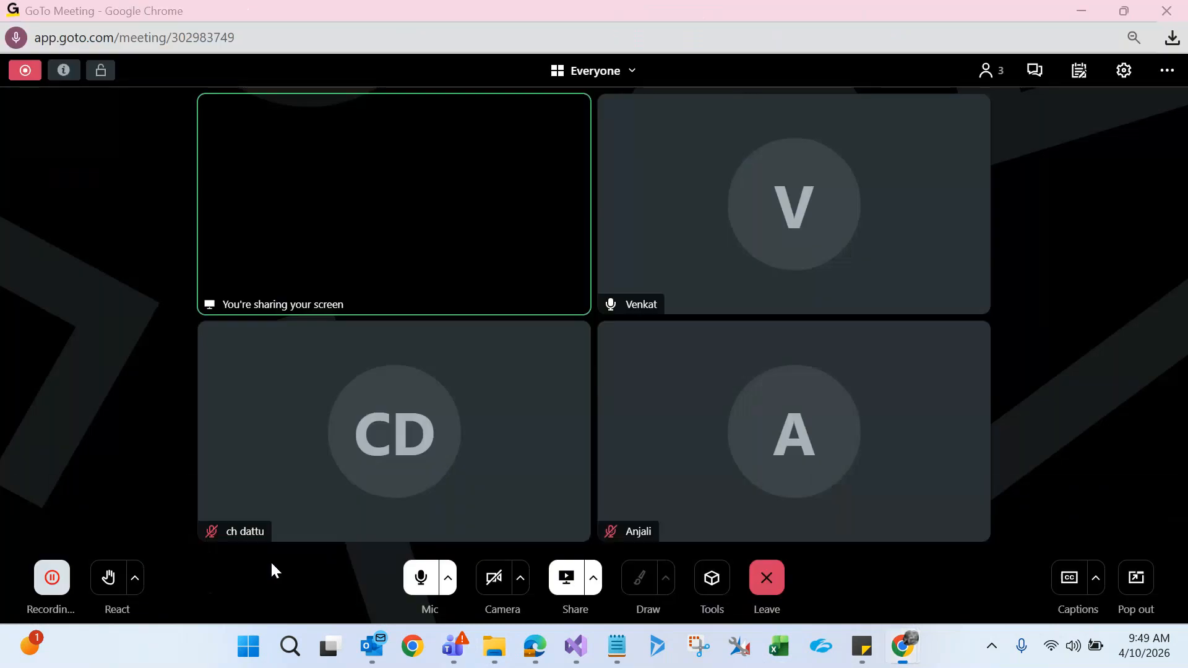